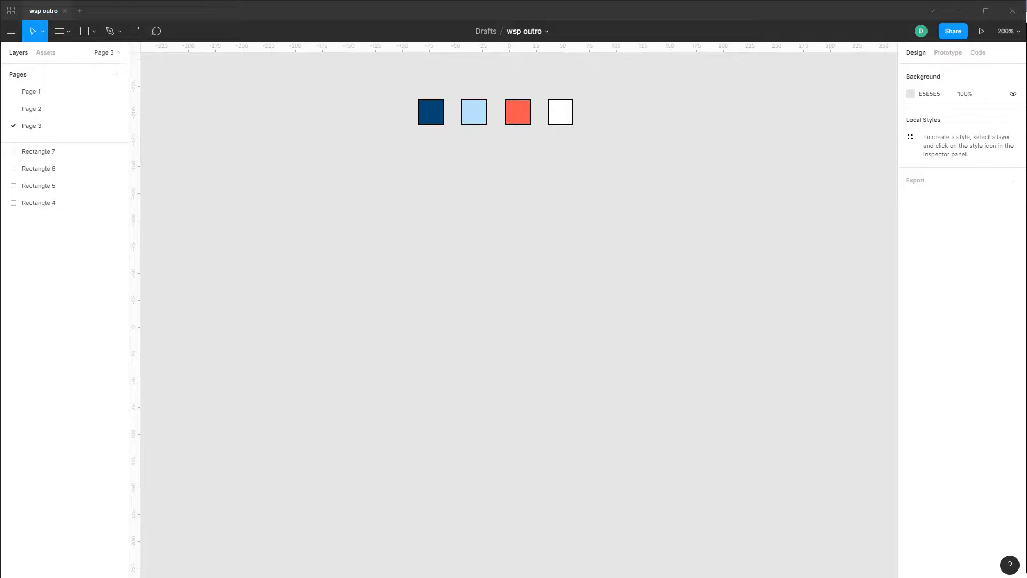
Inspect the dark navy, light blue, coral and white swatch colours, then clear the selection
left_click(434, 113)
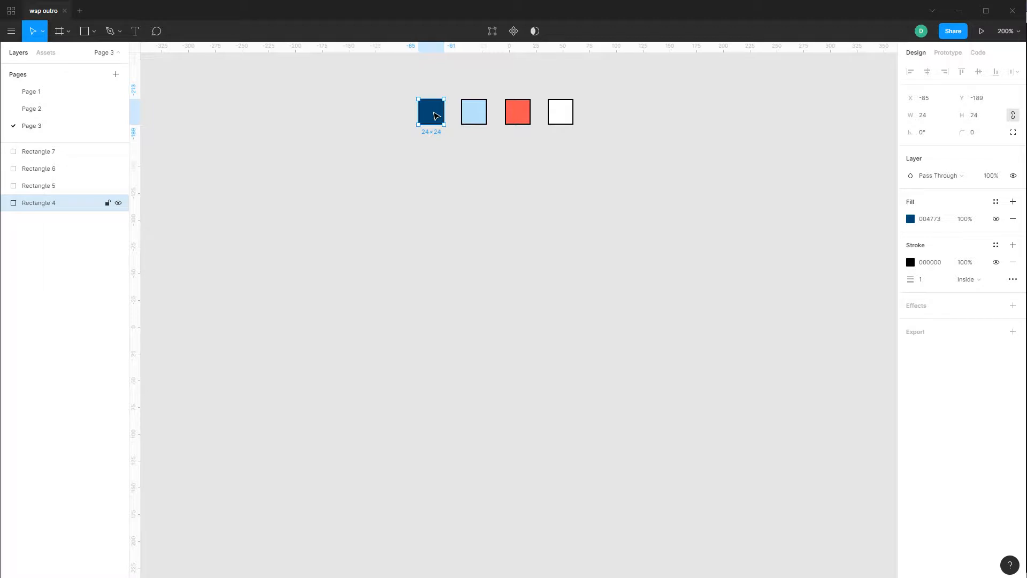
left_click(476, 116)
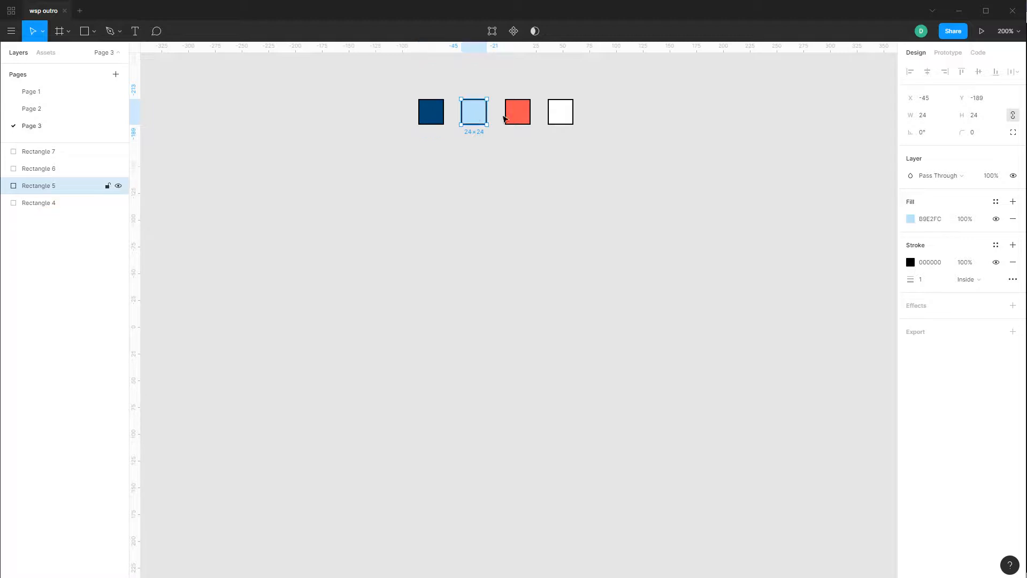
left_click(520, 119)
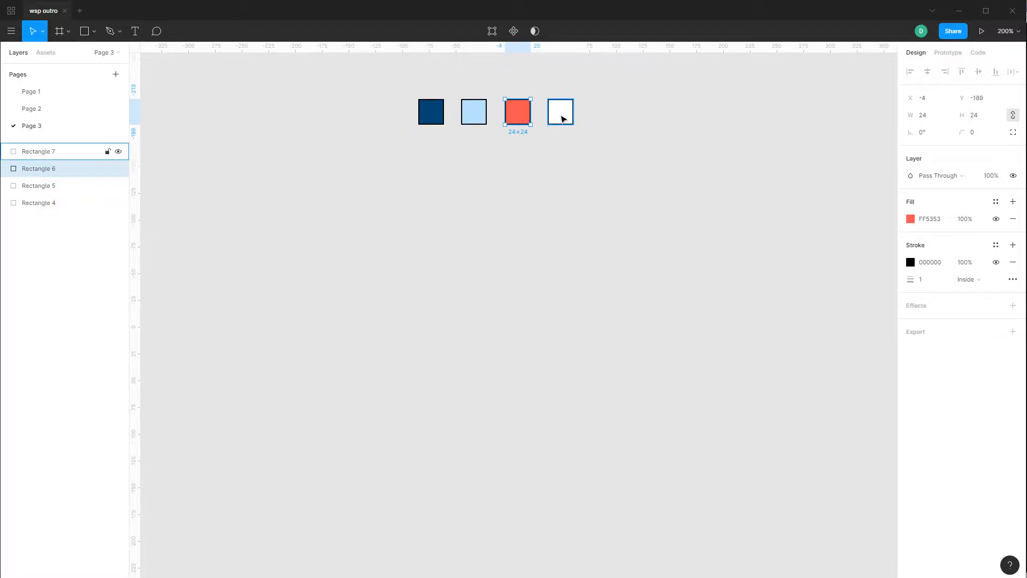
left_click(562, 115)
left_click(574, 152)
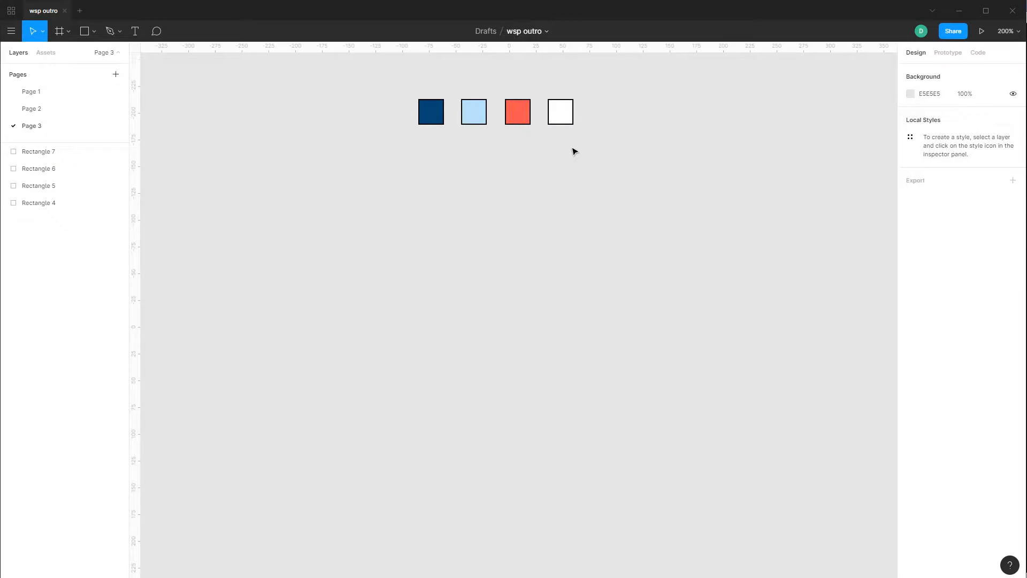
Draw a new frame below the swatches and begin editing its width
left_click(60, 32)
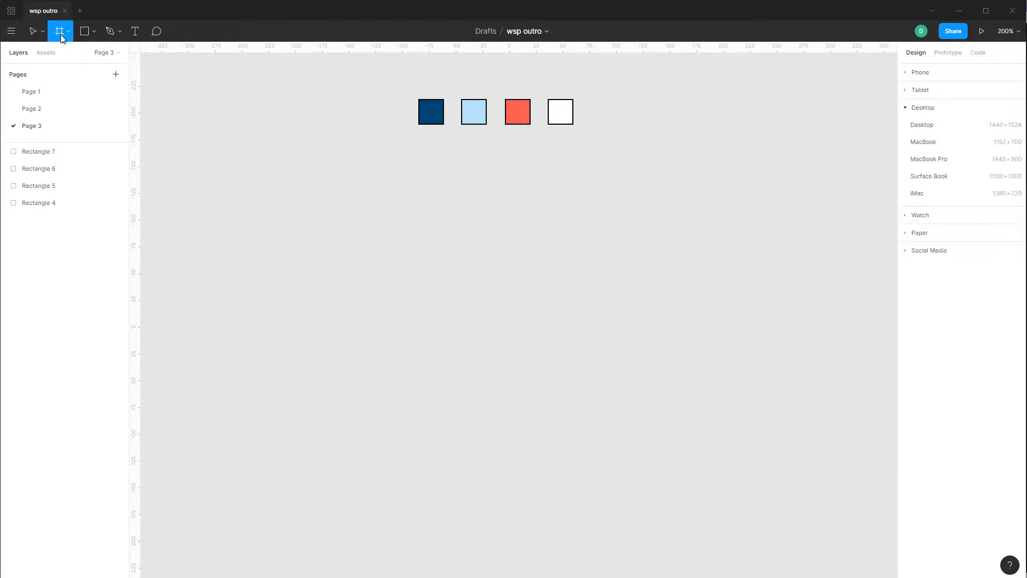
left_click(67, 34)
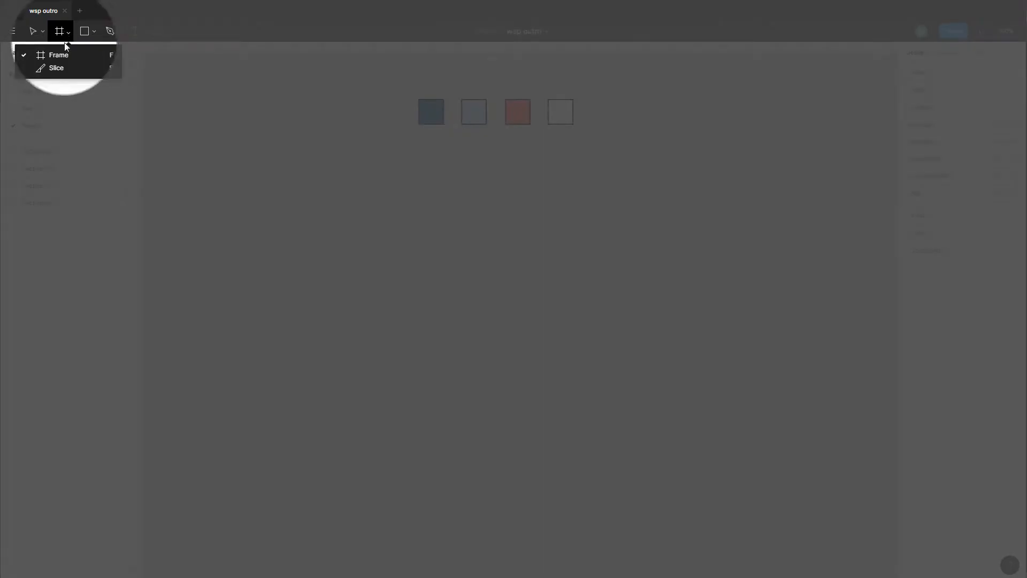
left_click(65, 55)
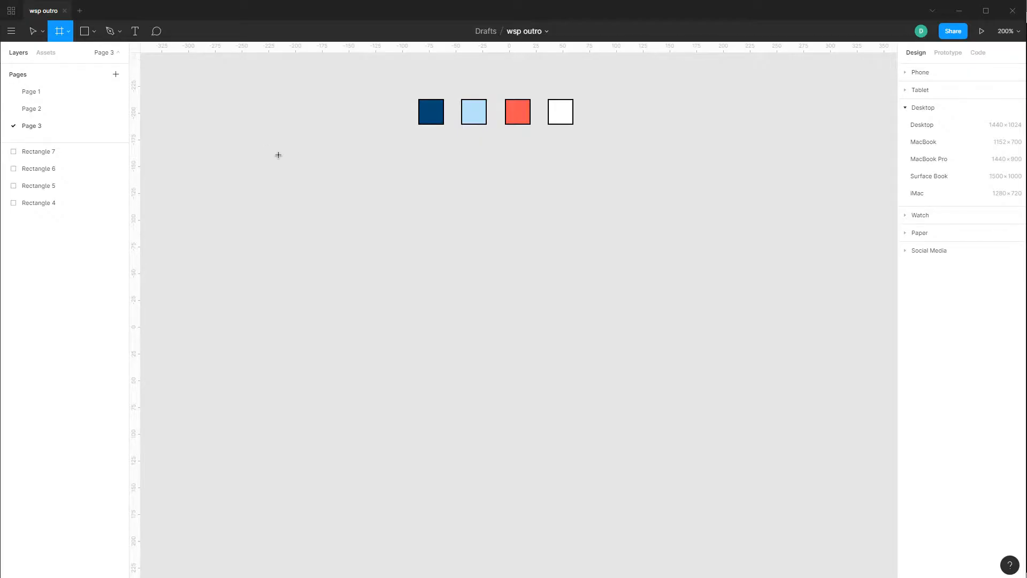
left_click_drag(197, 162, 851, 506)
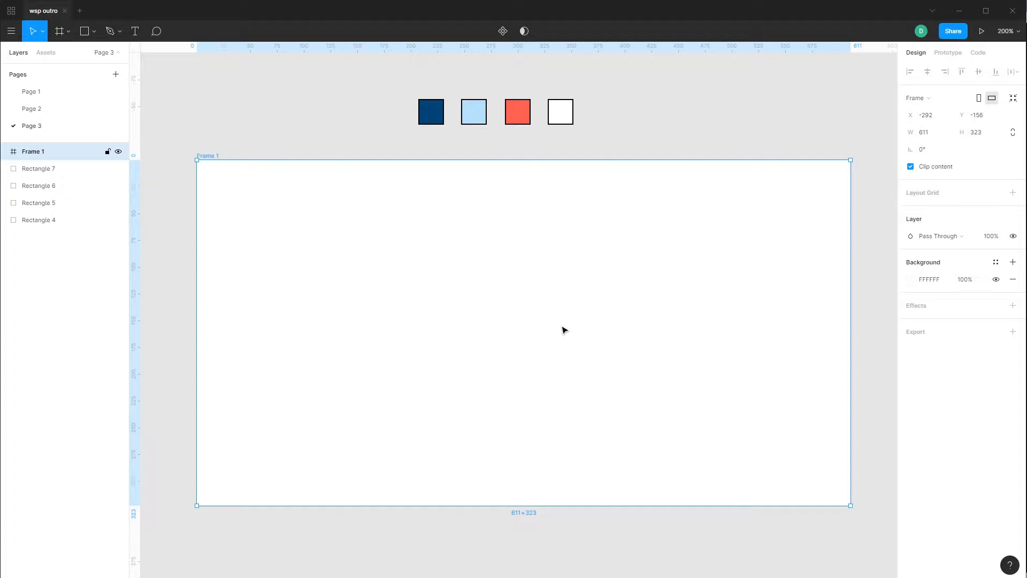
left_click(934, 136)
Resize Frame 1 to 1920×1080
type("1")
type("1920")
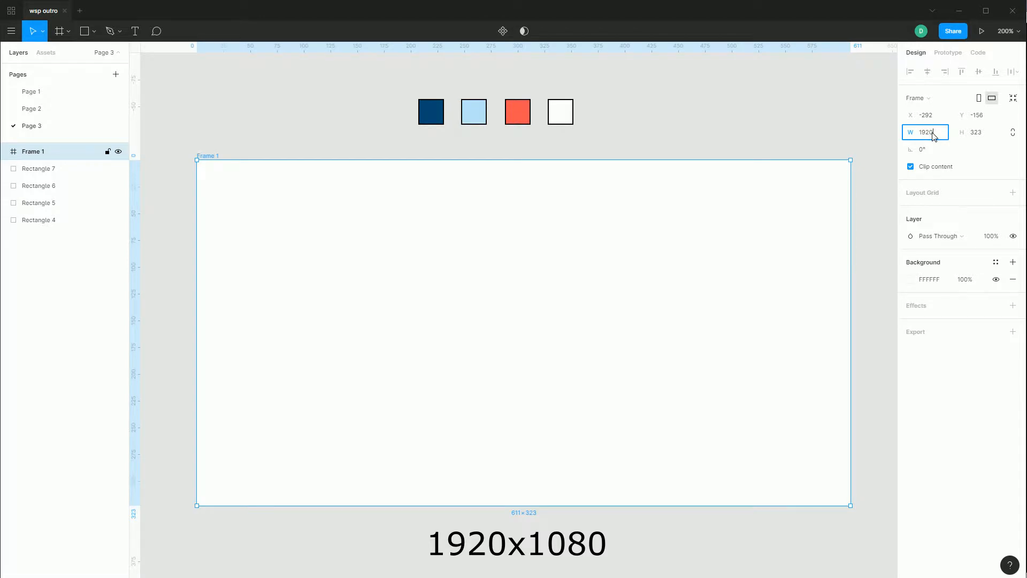
key("Tab")
type("1080")
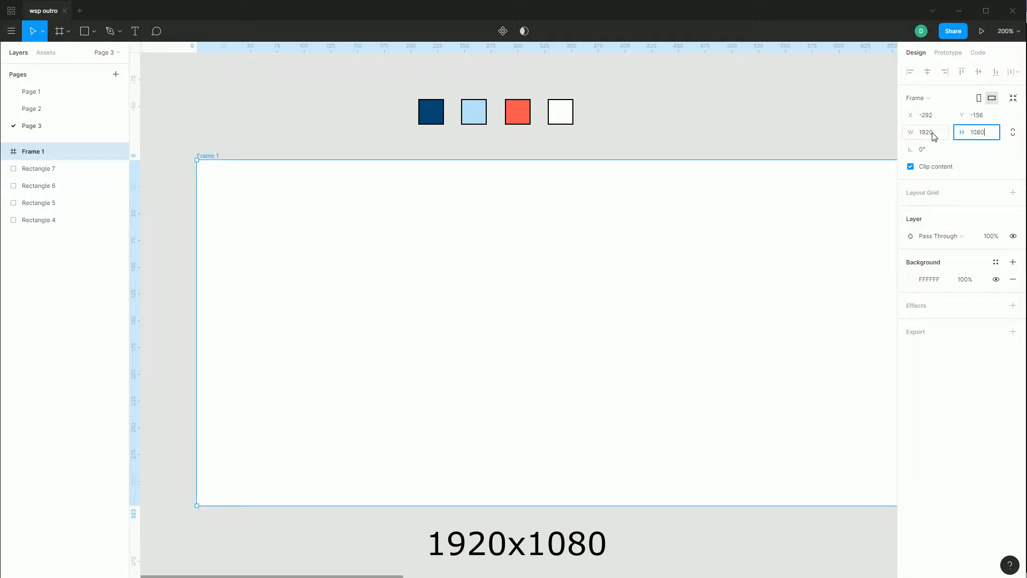
key("Return")
Enlarge the four colour swatches to 57×57 each
key("space")
left_click_drag(706, 312, 601, 269)
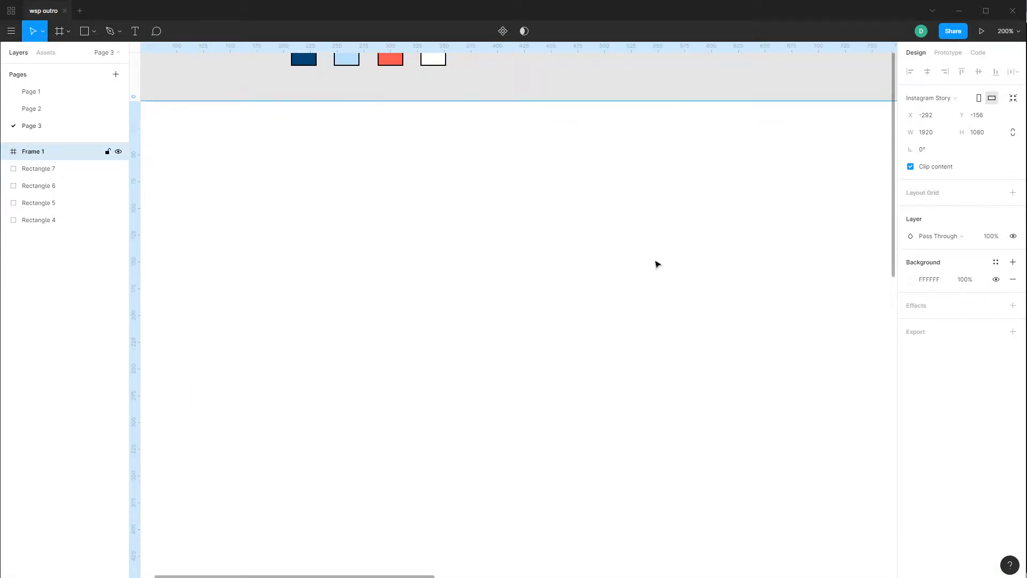
key("ctrl+minus")
key("space")
left_click_drag(592, 323, 241, 94)
left_click_drag(327, 80, 403, 102)
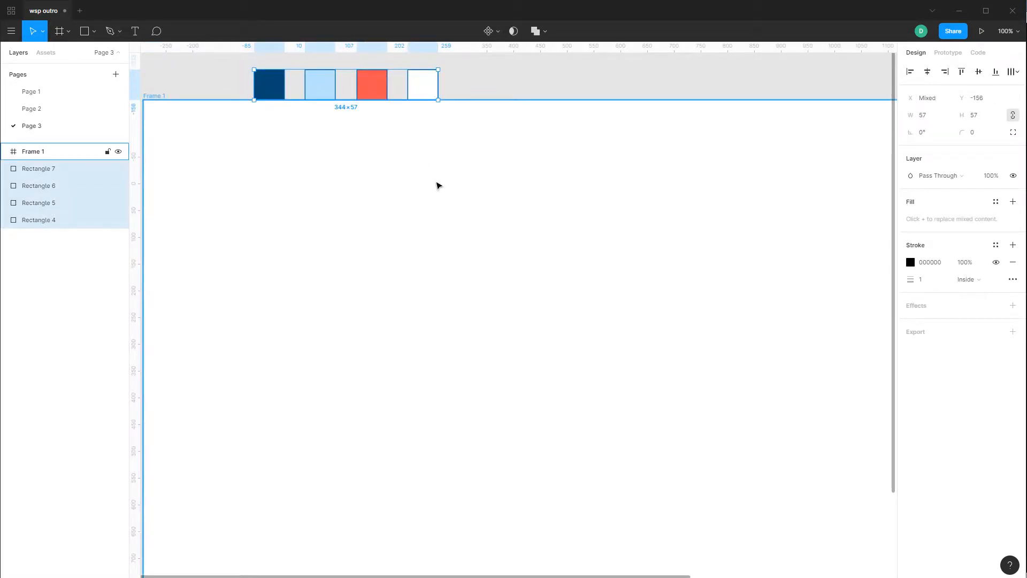
Move Frame 1 down and to the right, keeping the whole frame in view
left_click(483, 242)
left_click_drag(492, 259, 499, 282)
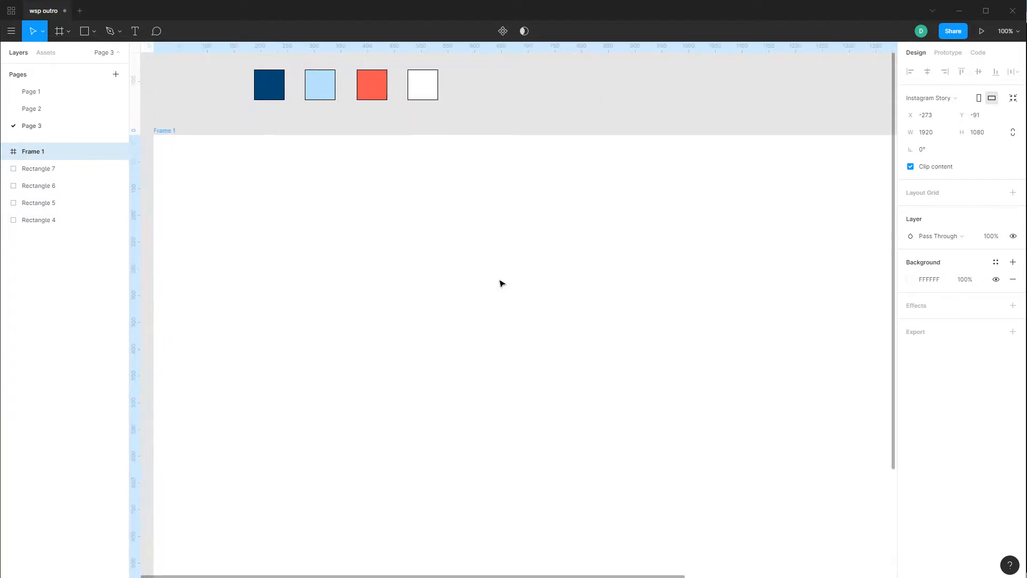
key("ctrl+minus")
left_click_drag(599, 355, 518, 289)
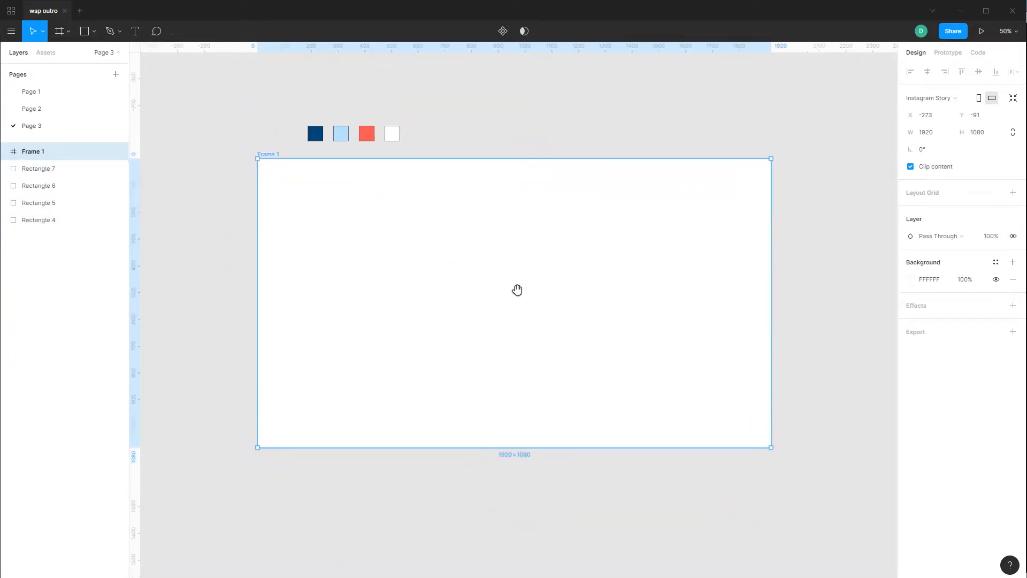
key("ctrl+plus")
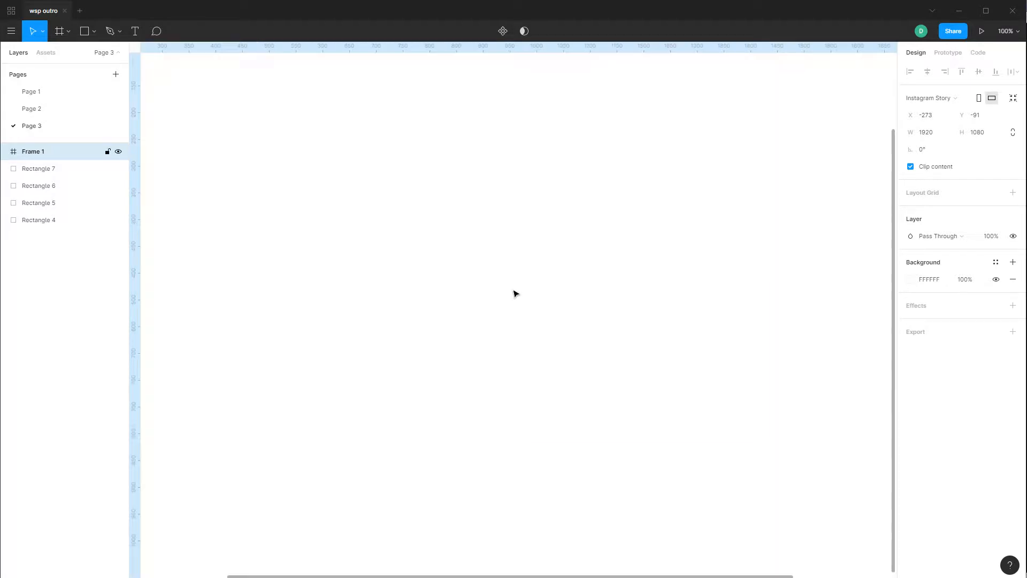
key("ctrl+minus")
key("ctrl+minus")
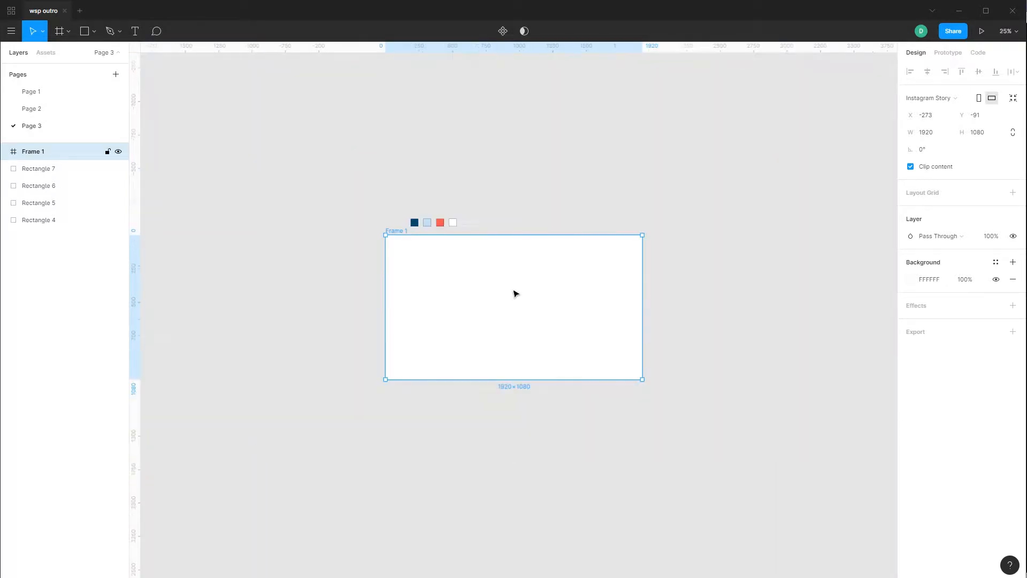
key("ctrl+plus")
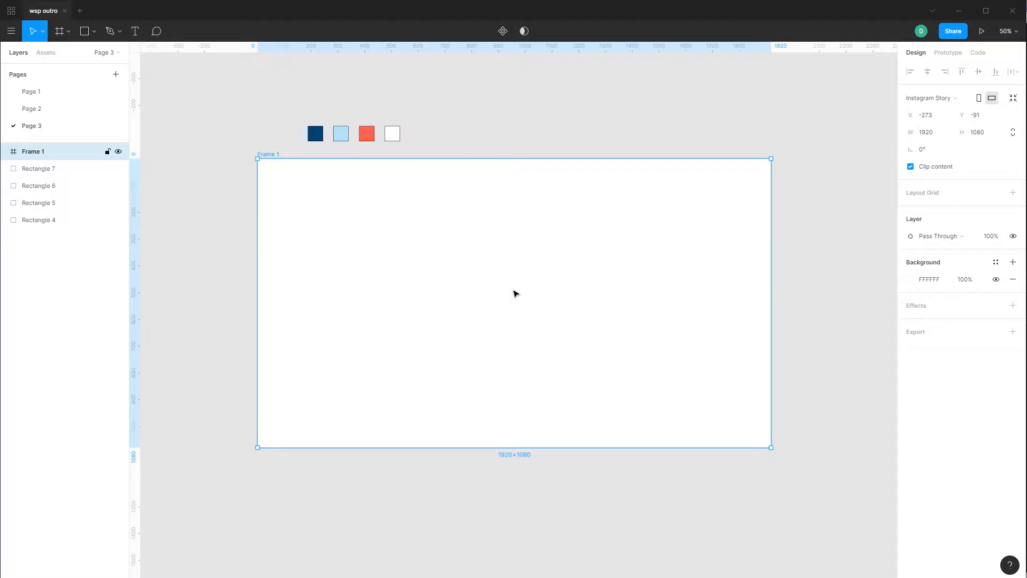
key("ctrl+plus")
key("ctrl+minus")
left_click_drag(461, 275, 454, 311)
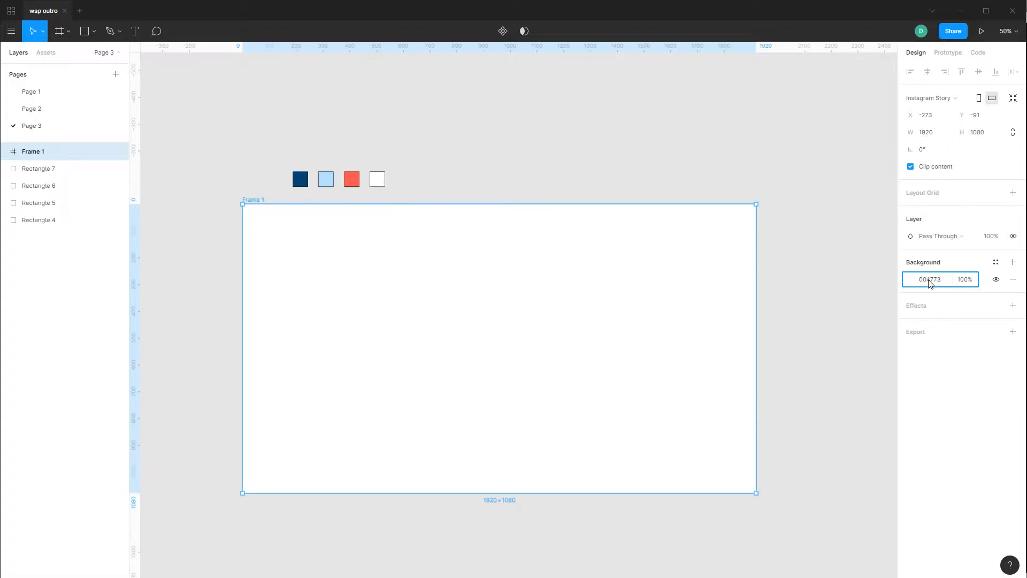
Apply the dark navy 004773 background to Frame 1
key("Return")
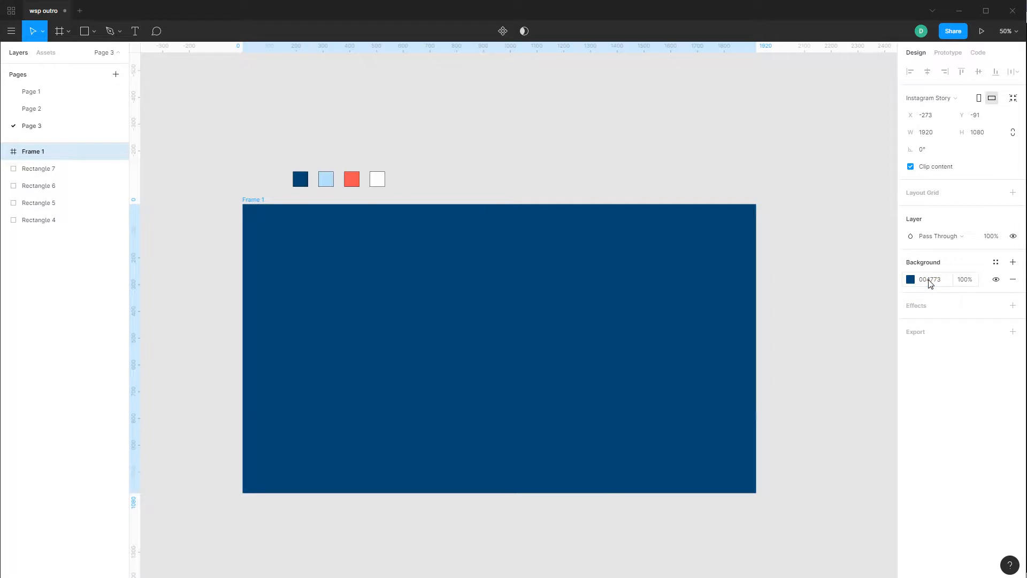
left_click(828, 282)
left_click(483, 296)
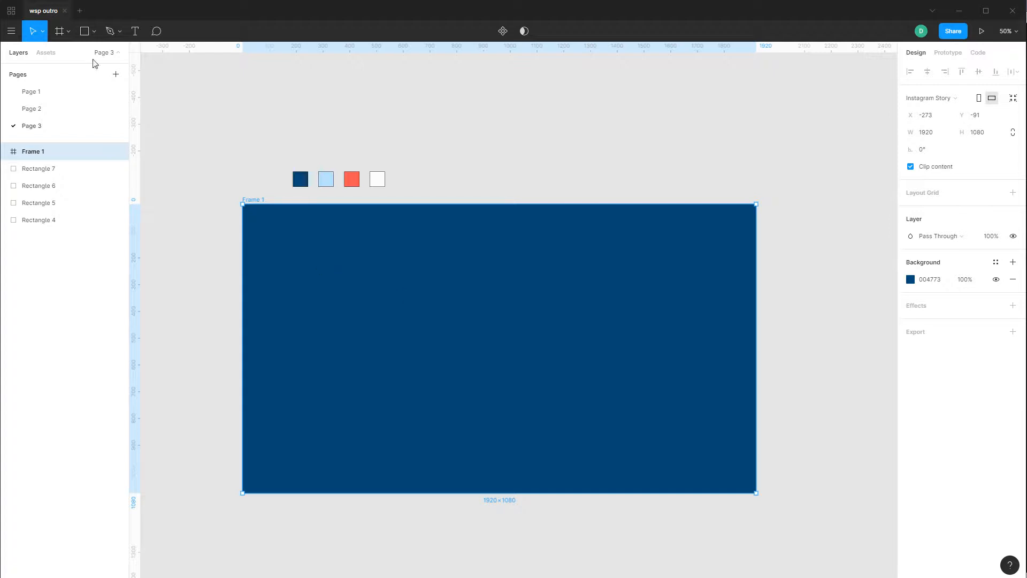
left_click(136, 34)
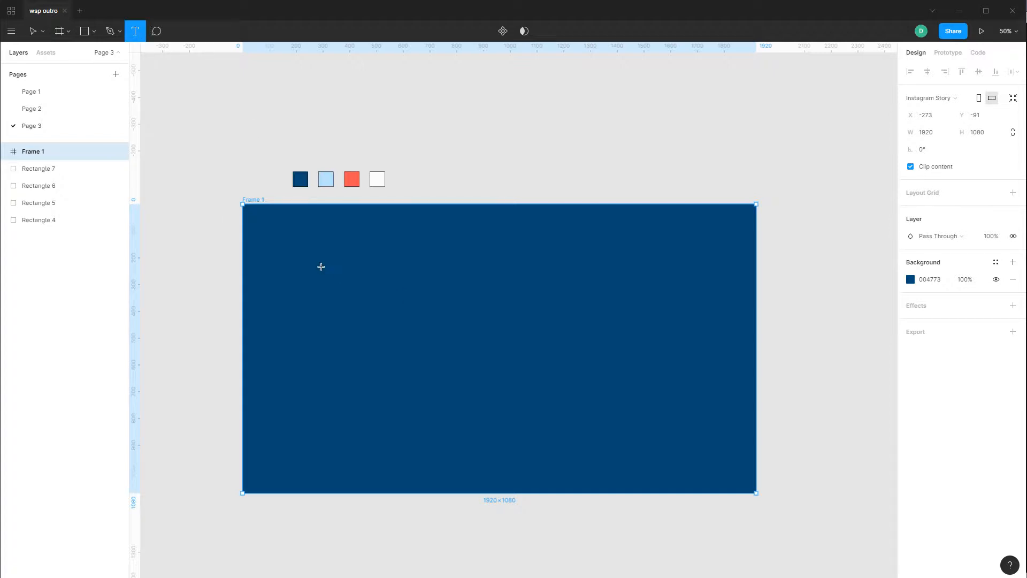
Add a <WEBSTYLEPRESS/> text layer and move it to the frame's centre
left_click(386, 338)
type("WEBSTY")
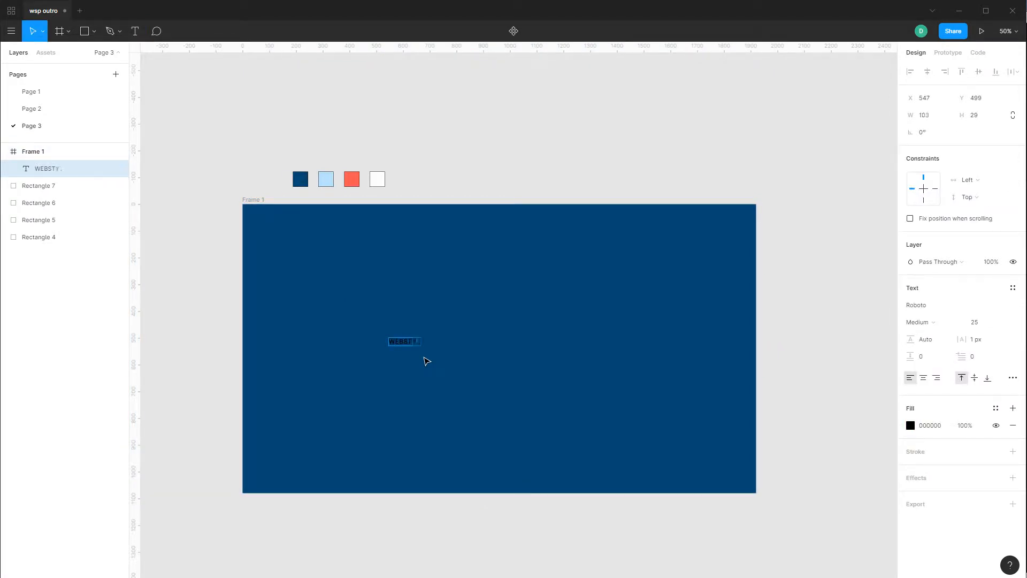
type("LEPRESS")
type("<")
type("/>")
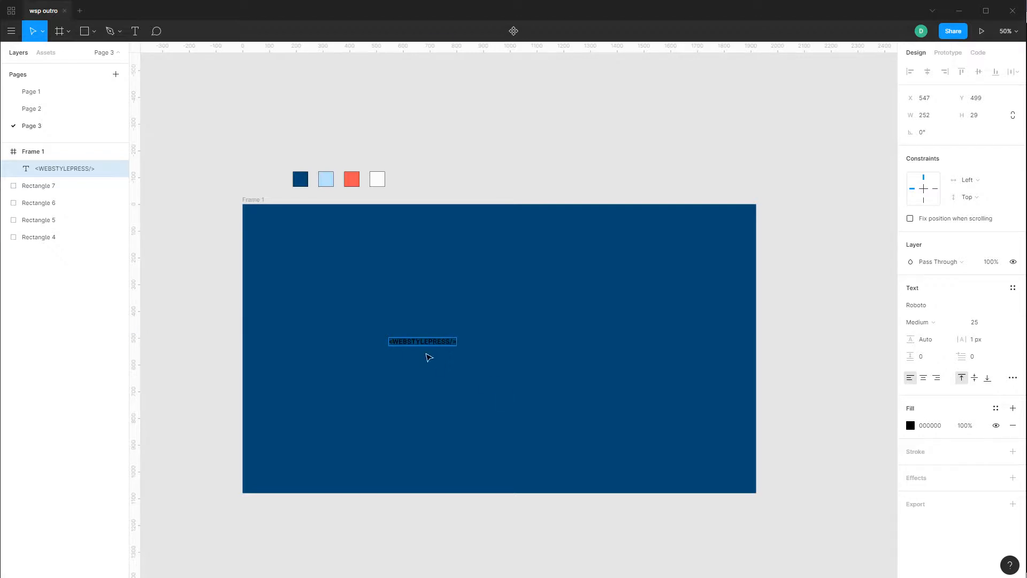
key("Escape")
left_click_drag(440, 344, 537, 349)
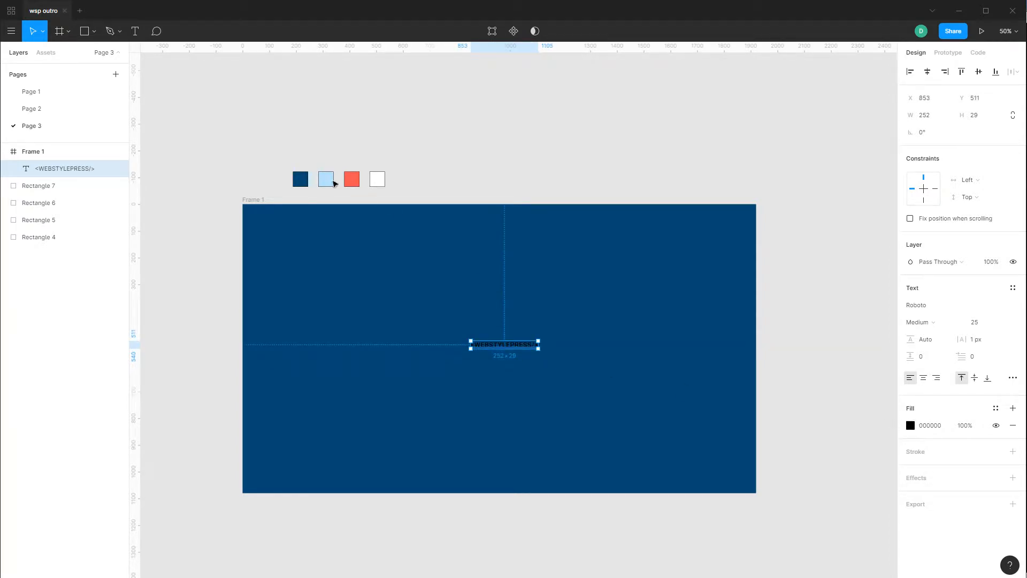
left_click(332, 182)
Colour the <WEBSTYLEPRESS/> title light blue B9E2FC, copied from the swatch
left_click(931, 220)
key("ctrl+c")
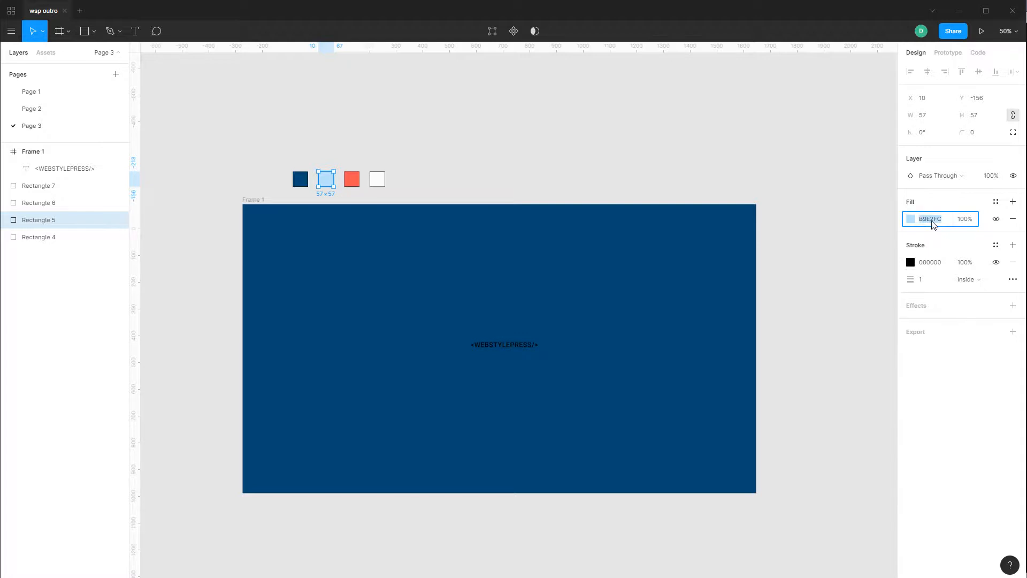
left_click(622, 289)
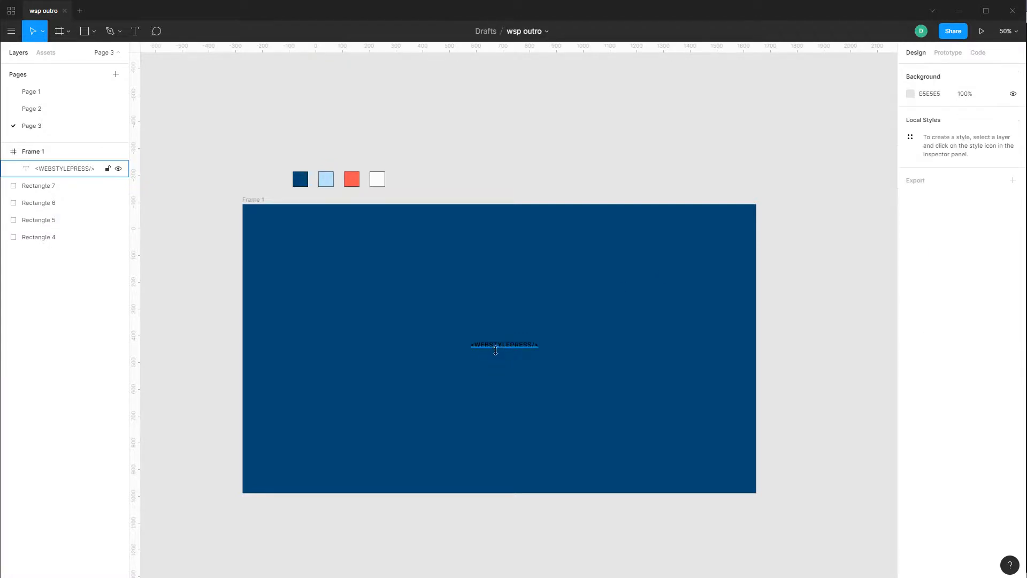
left_click(503, 349)
left_click(933, 426)
left_click(929, 425)
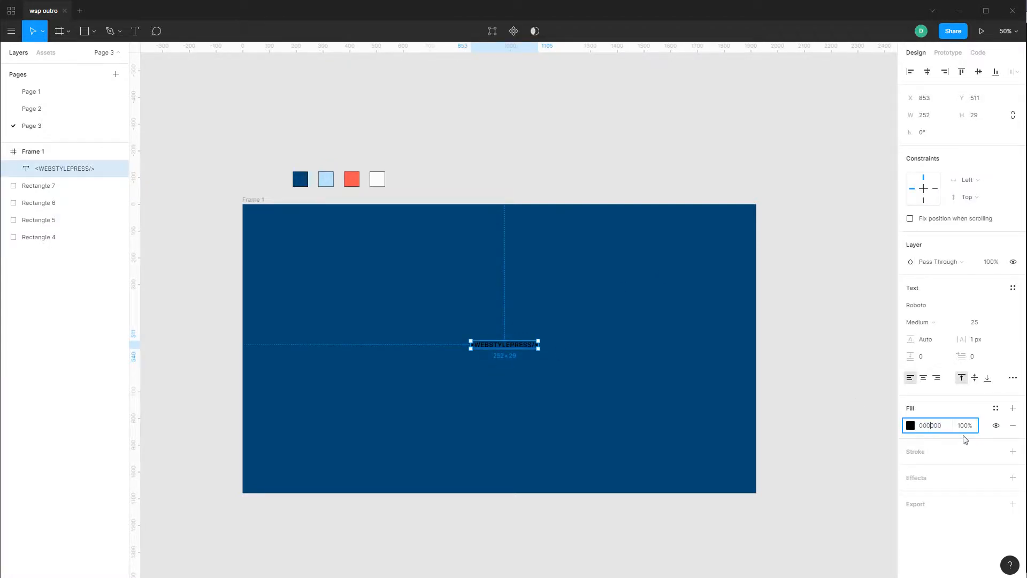
key("ctrl+a")
key("ctrl+v")
key("Return")
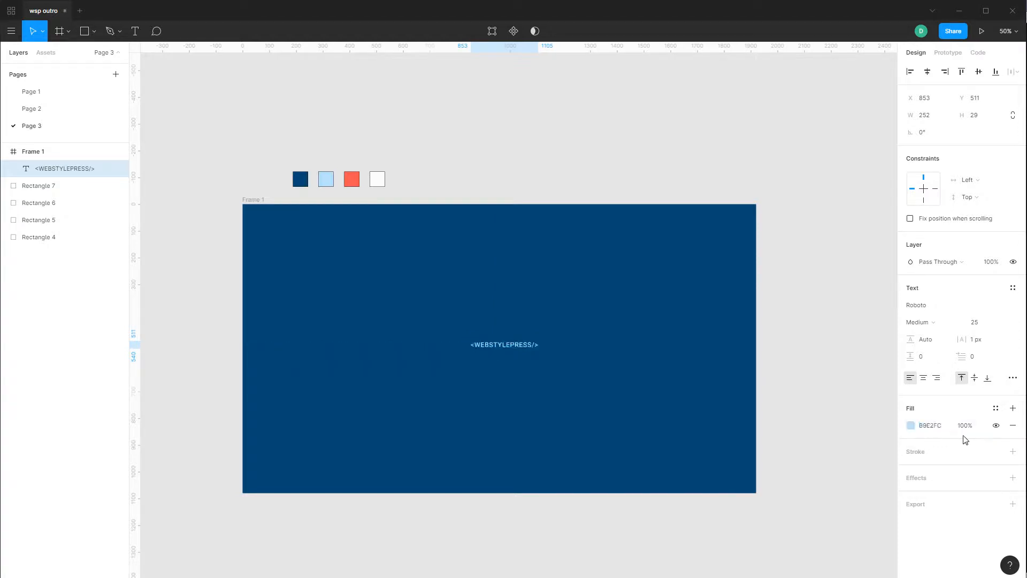
Set the title's font to Montserrat Bold at size 40
left_click(925, 309)
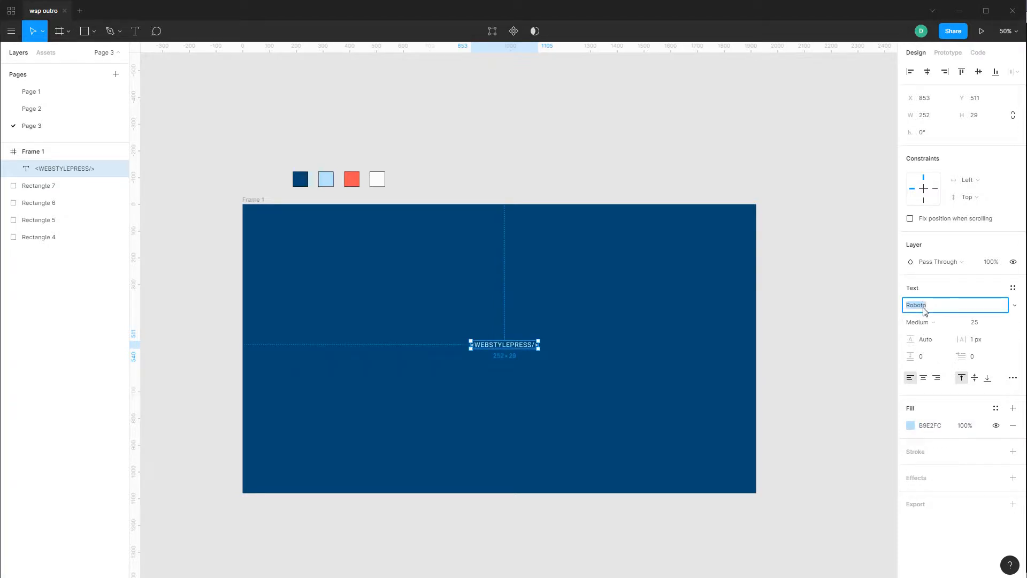
type("Montserrat")
key("Return")
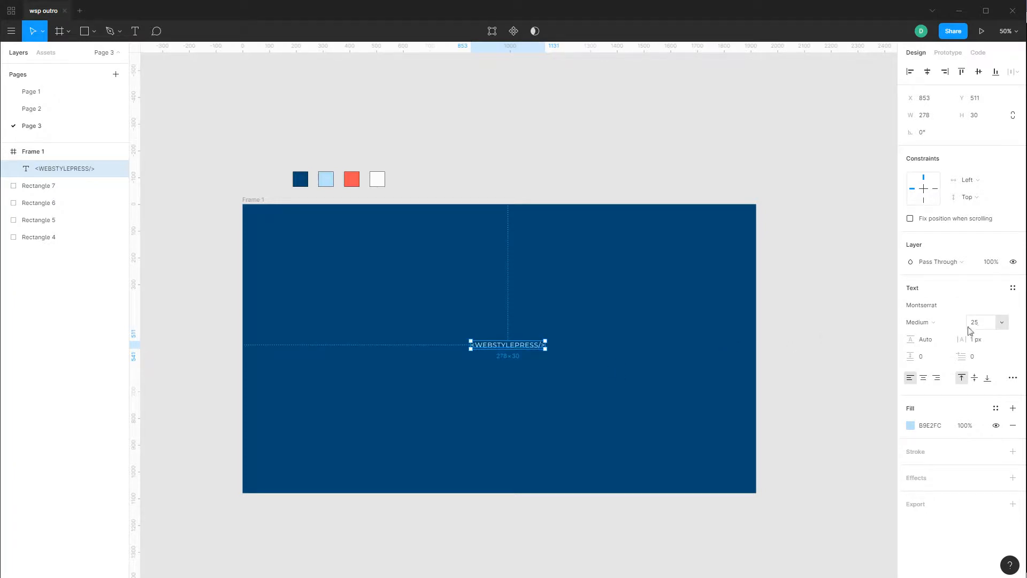
left_click(931, 325)
left_click(939, 347)
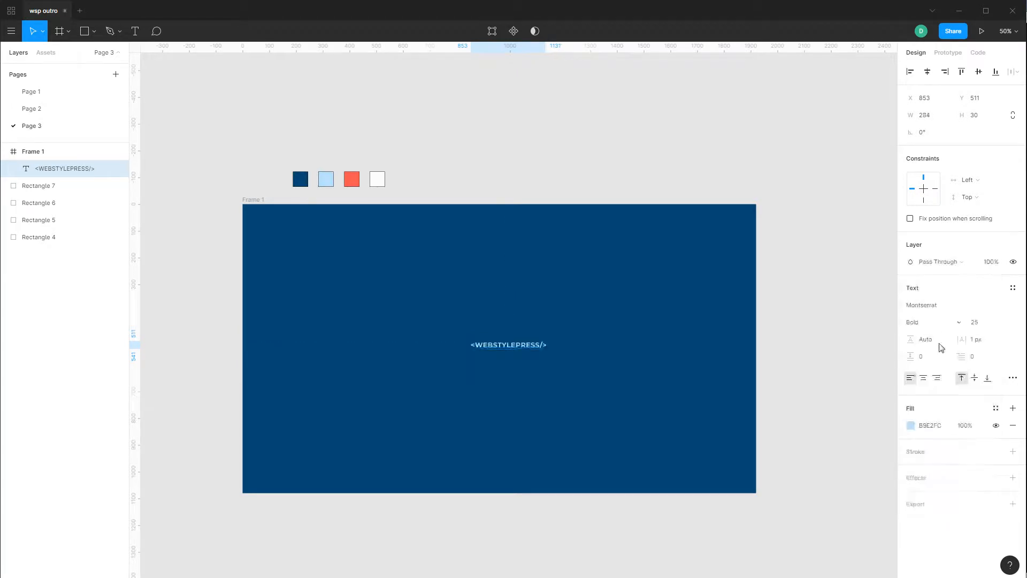
left_click(980, 327)
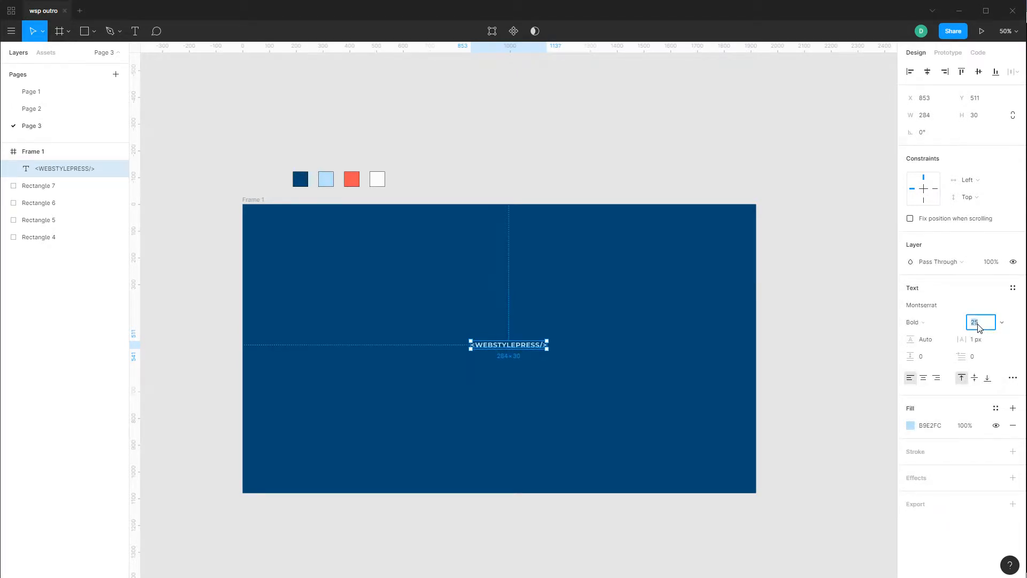
type("0")
key("Return")
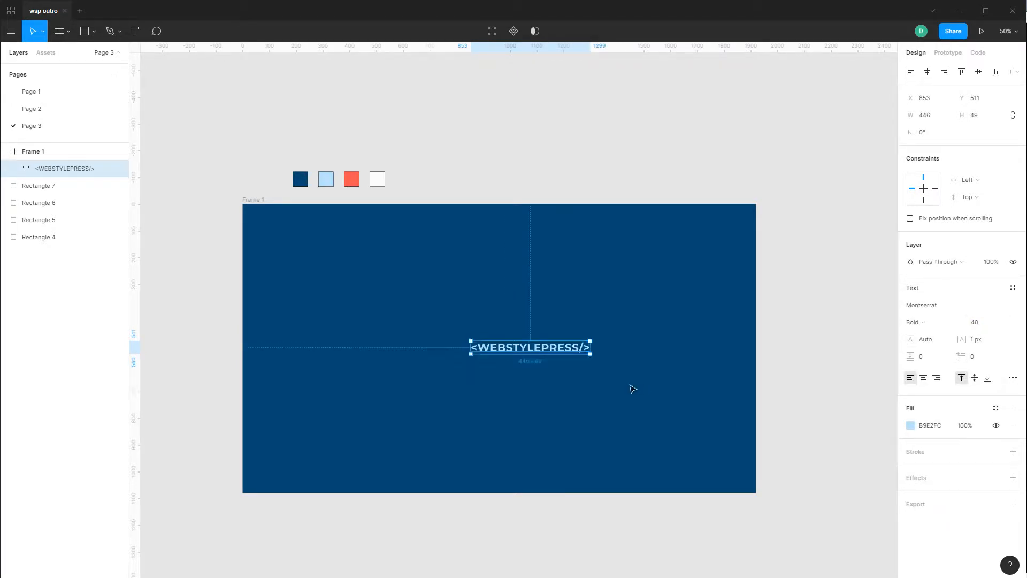
Move the title left toward the frame's centre and bump its size to 42
left_click(548, 369)
left_click_drag(540, 352, 490, 361)
left_click(985, 322)
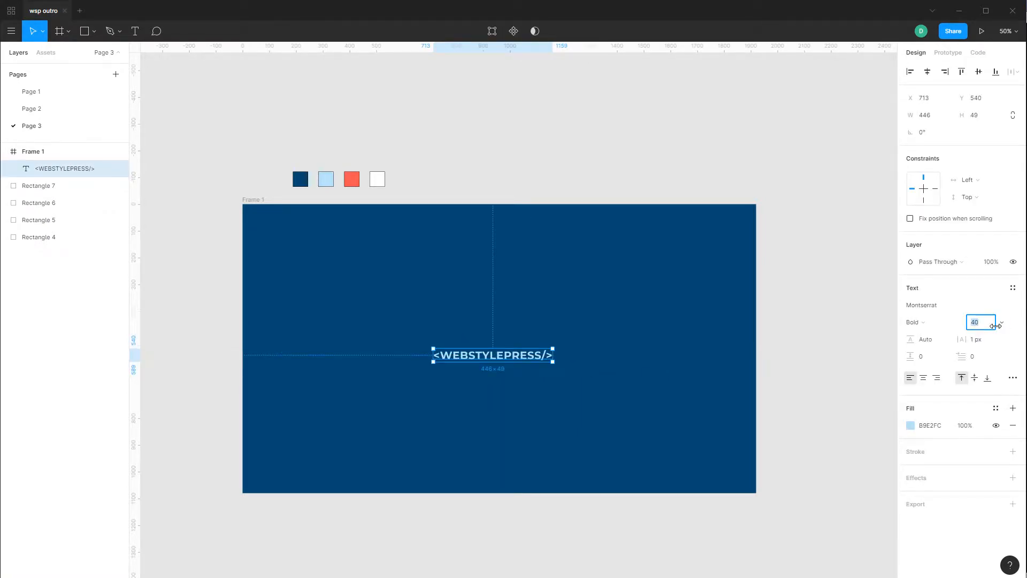
type("42")
key("Return")
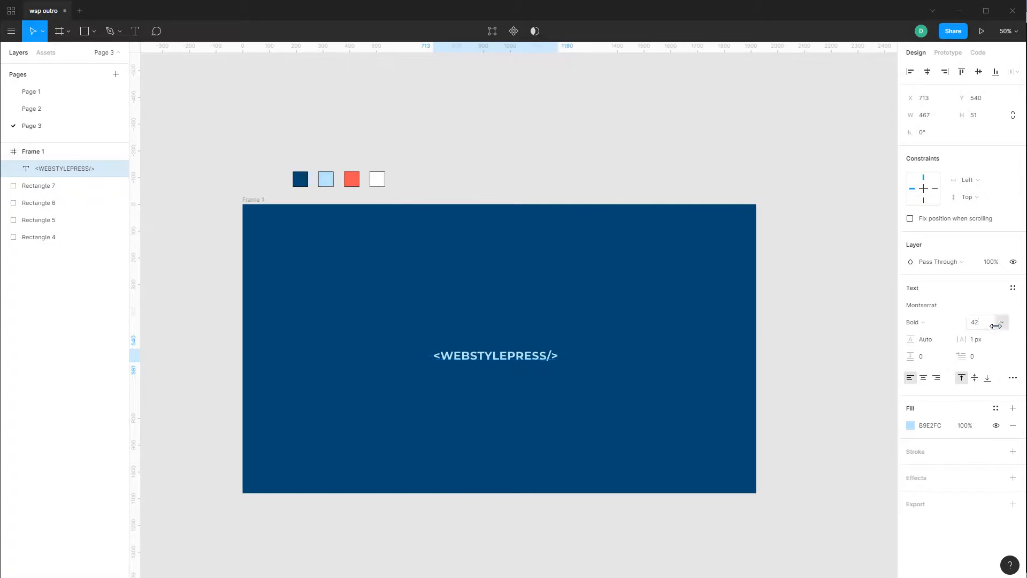
Select the title's opening bracket and open its weight options
double_click(470, 357)
left_click(440, 357)
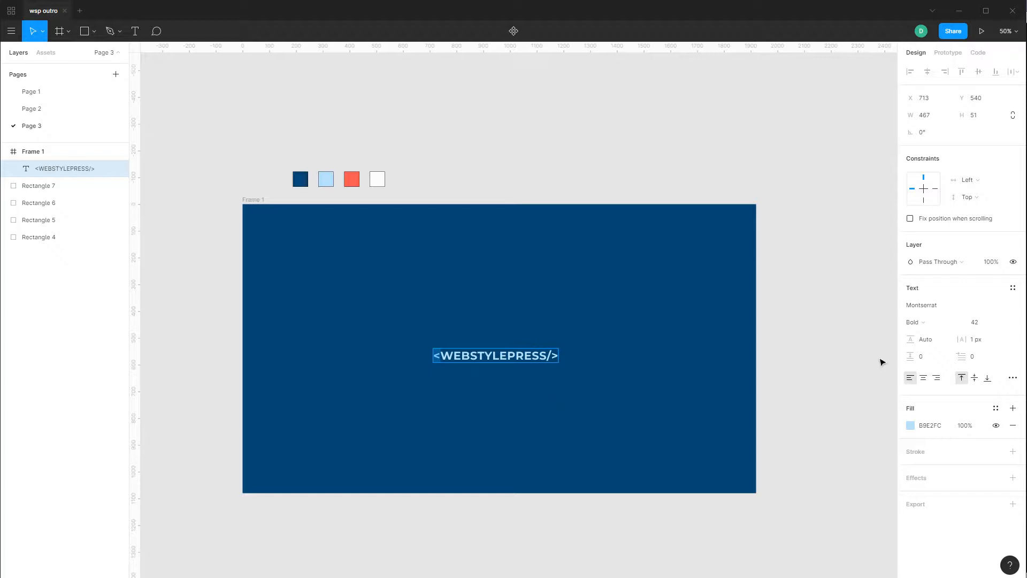
left_click(915, 322)
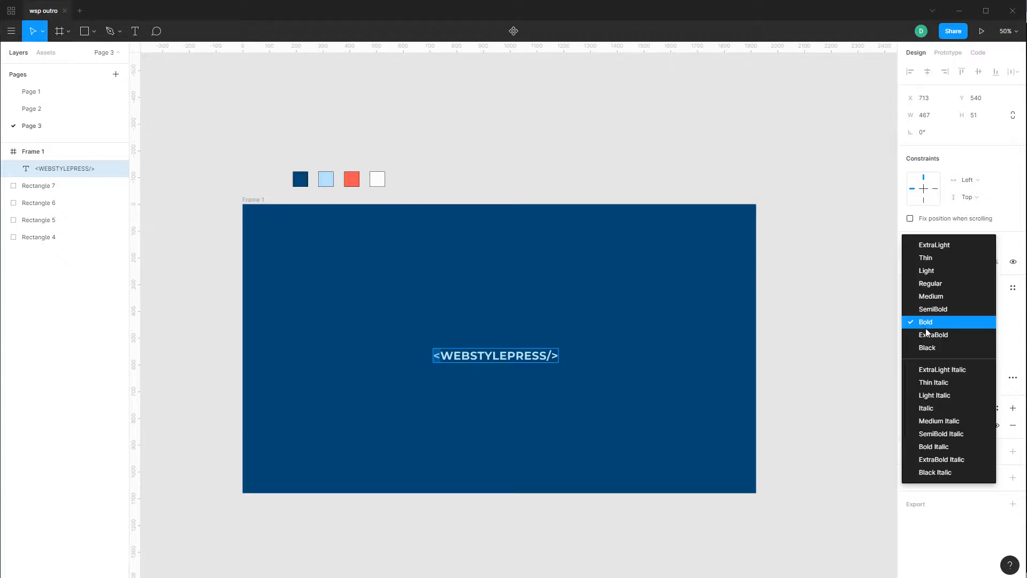
Make the '<' and '/>' characters Regular weight while WEBSTYLEPRESS stays Bold
left_click(930, 283)
key("ctrl+z")
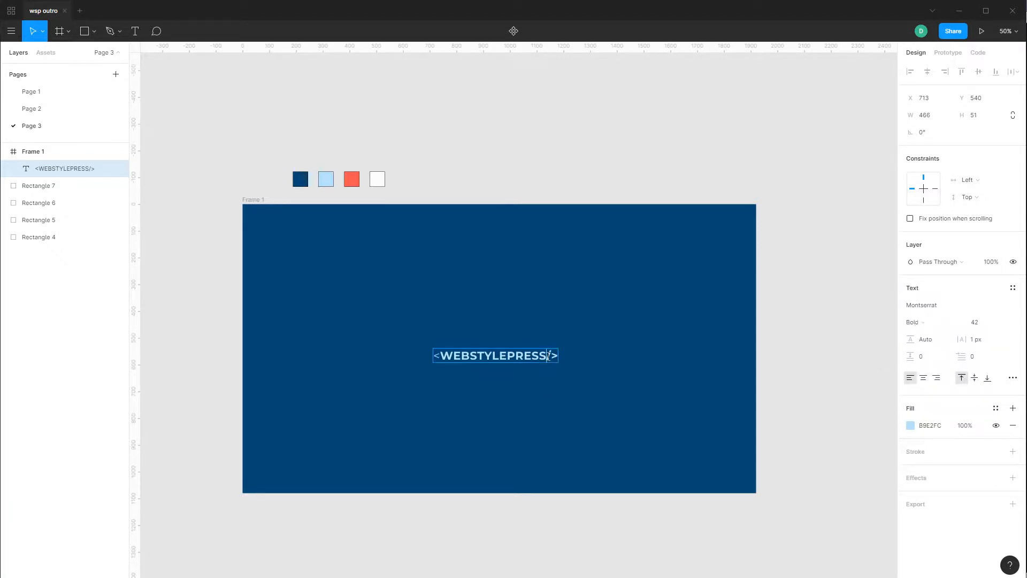
left_click(916, 321)
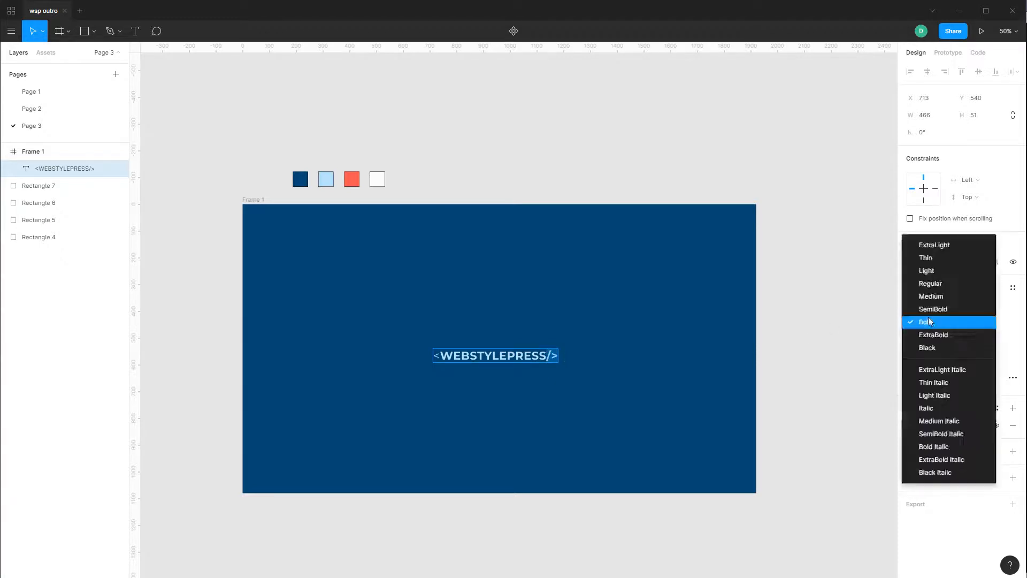
left_click(932, 285)
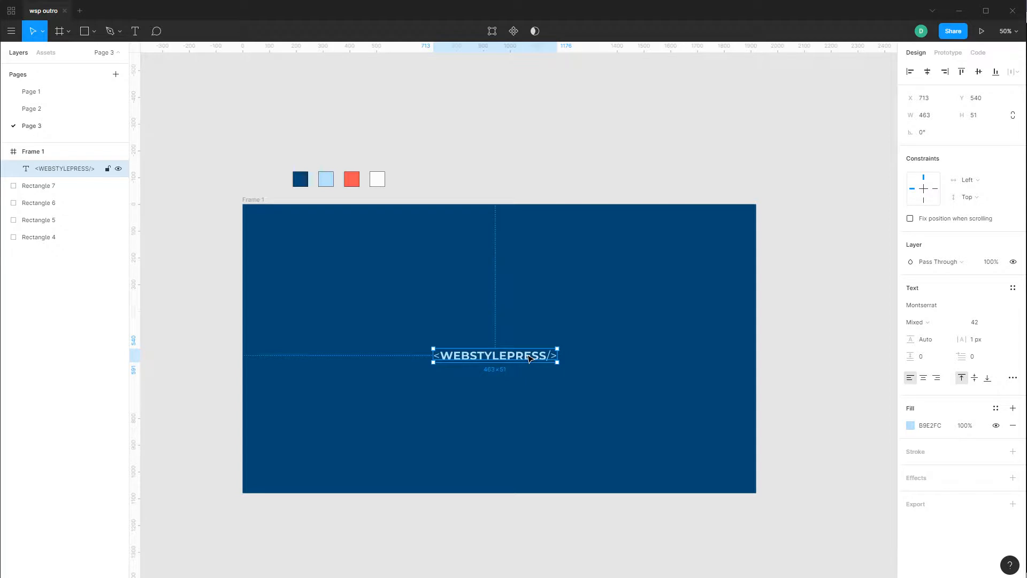
key("shift+0")
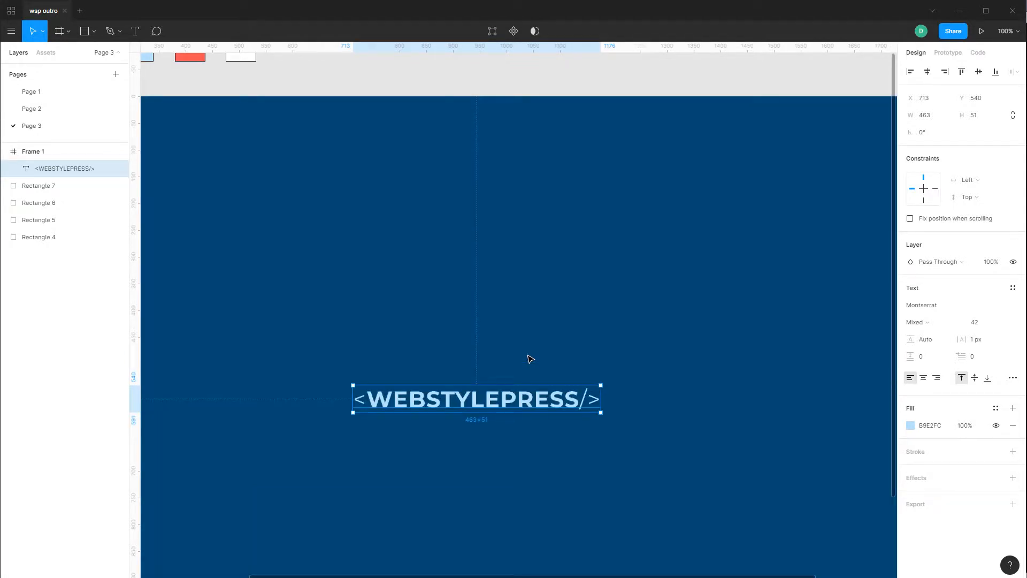
key("minus")
left_click(395, 329)
left_click_drag(390, 323, 609, 396)
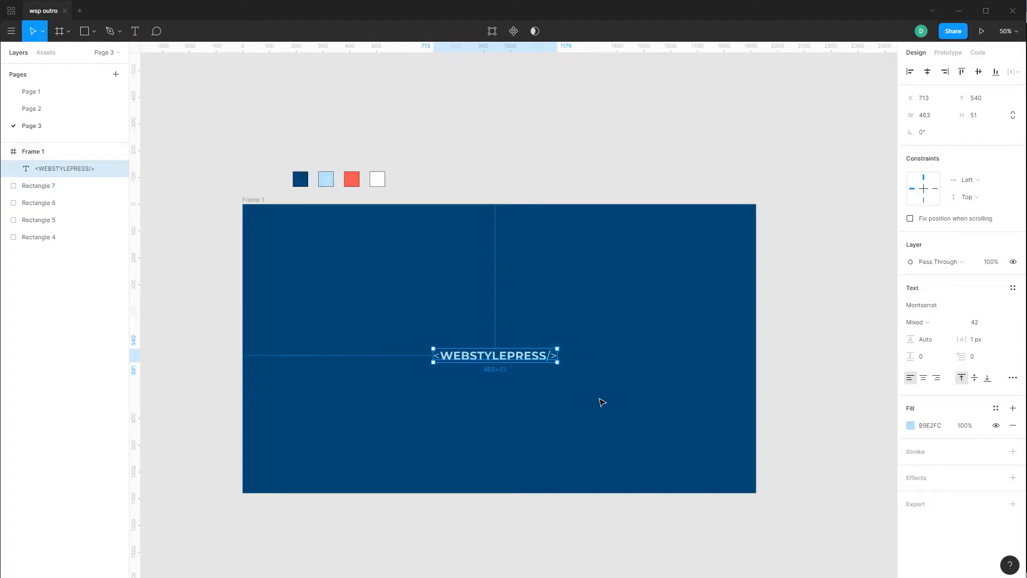
Centre the title in Frame 1 both ways, then lower it to Y 625
left_click(928, 73)
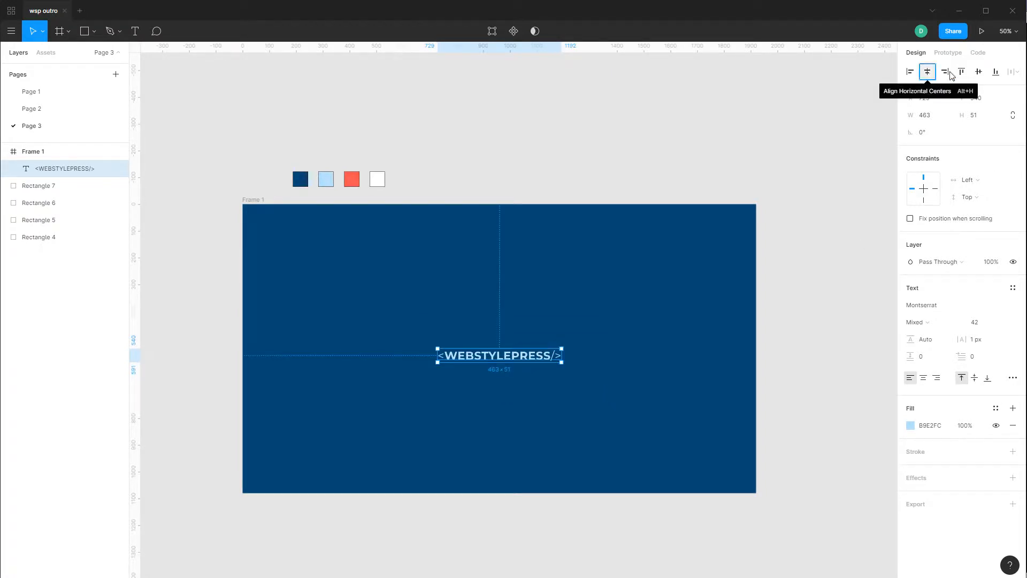
left_click(979, 73)
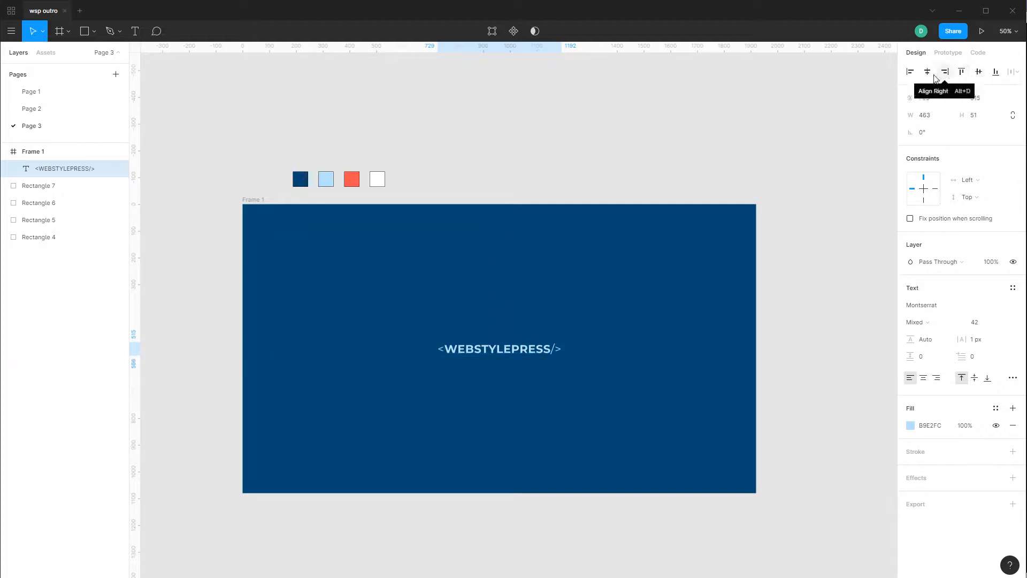
left_click_drag(540, 351, 549, 373)
left_click(620, 371)
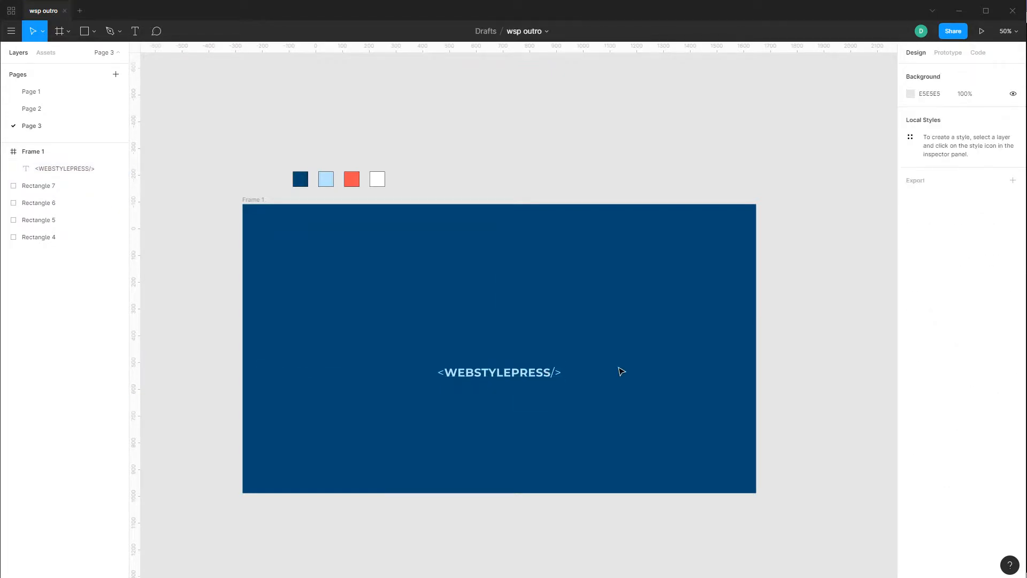
key("shift+0")
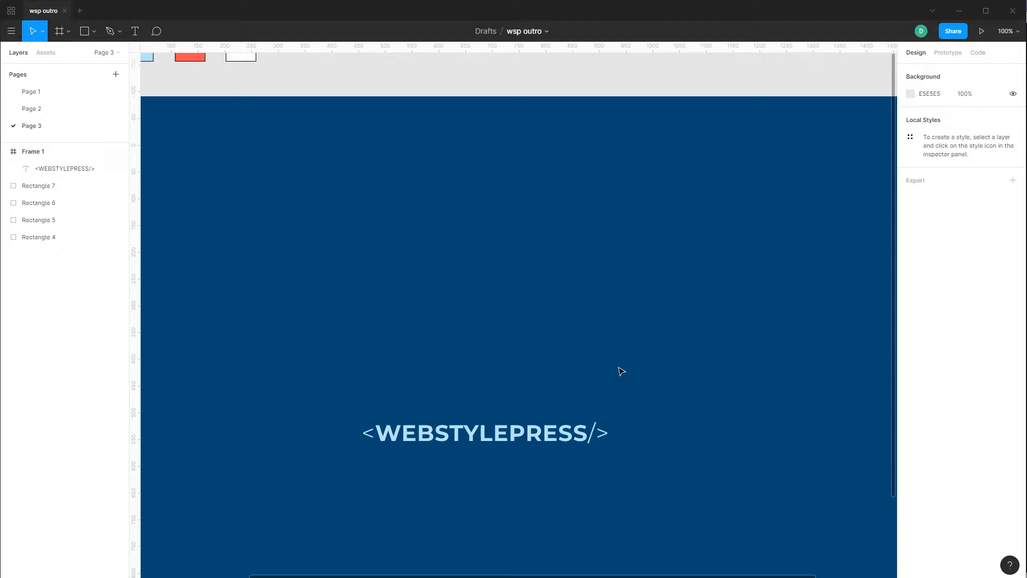
Add the text 'Smash like button & subscribe to channel' below the title
key("ctrl+minus")
left_click_drag(570, 438, 573, 403)
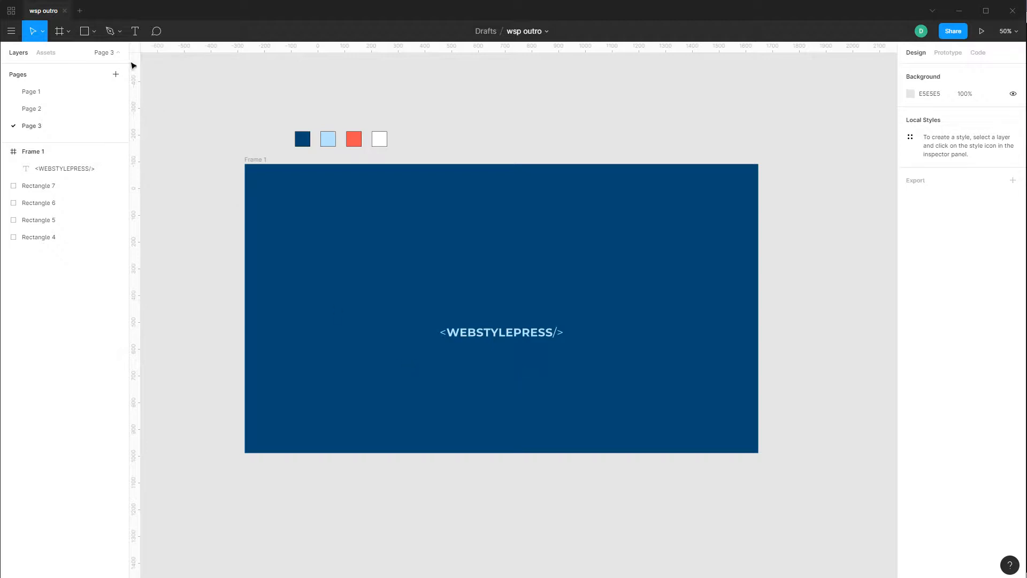
left_click(135, 31)
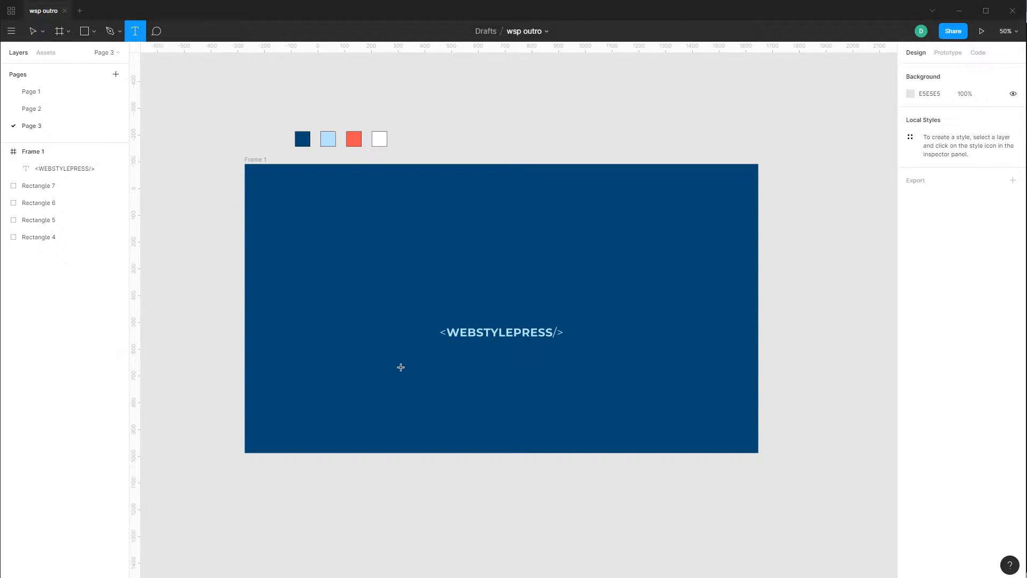
left_click(401, 368)
type("Smash")
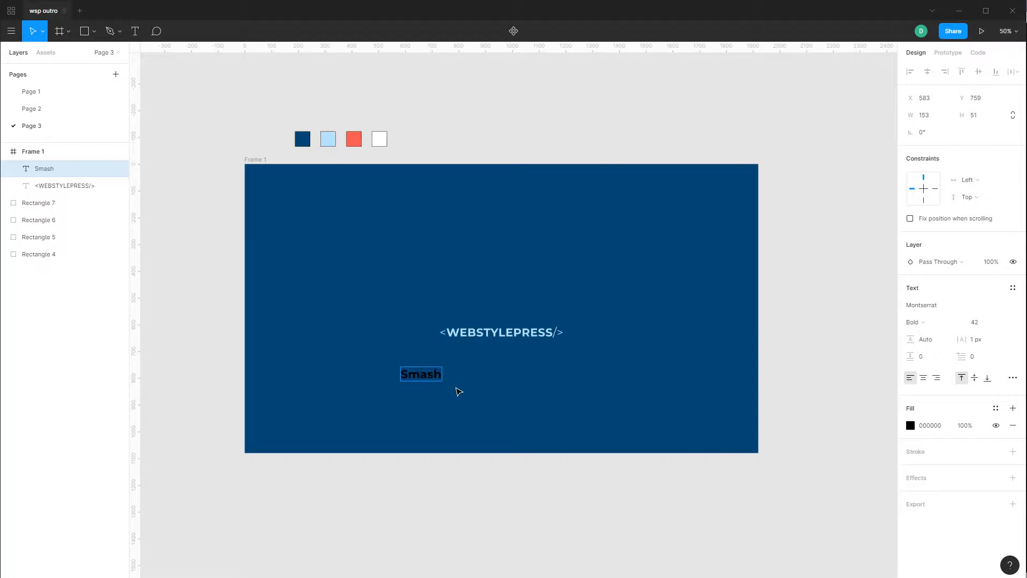
type(" like button &")
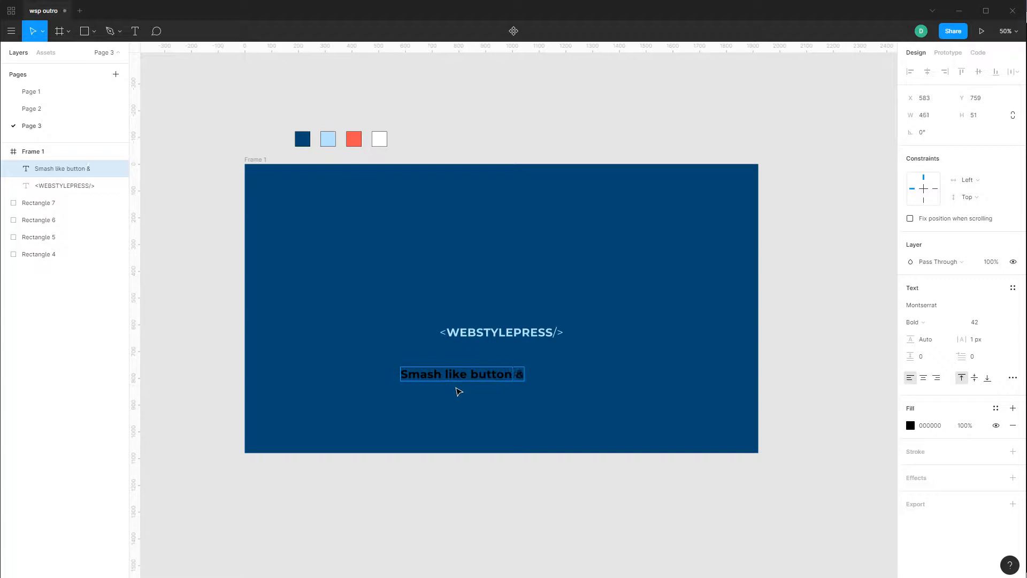
type(" subscribe to ch")
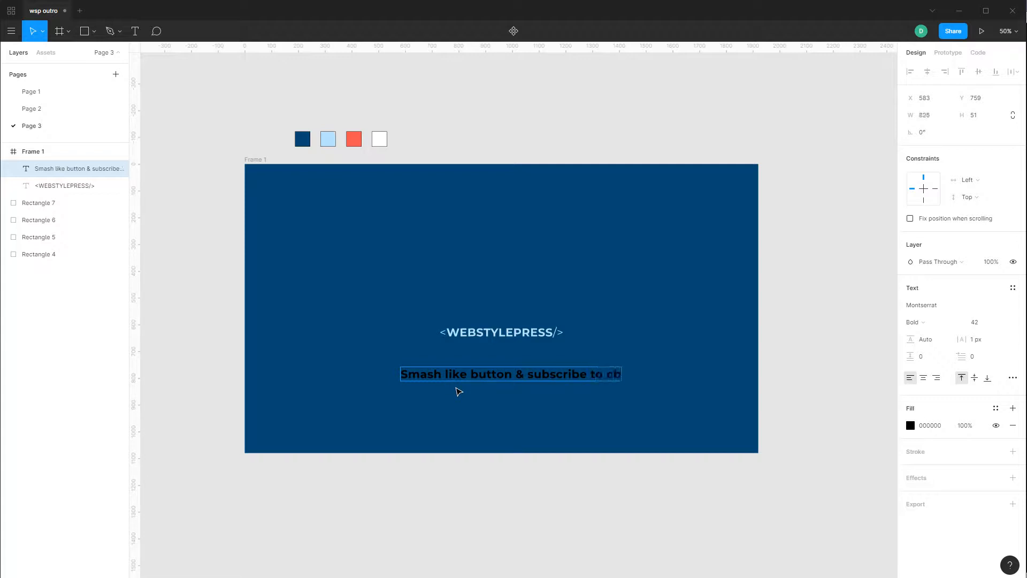
type("annel")
key("Escape")
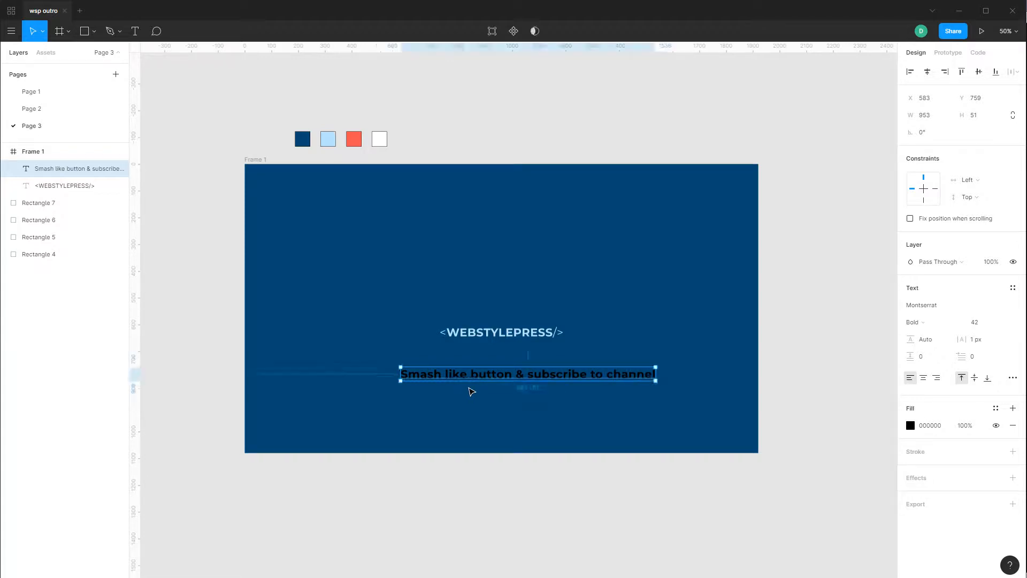
Restyle the subscribe line as Roboto Regular 16 and nudge it up toward the title
left_click(922, 307)
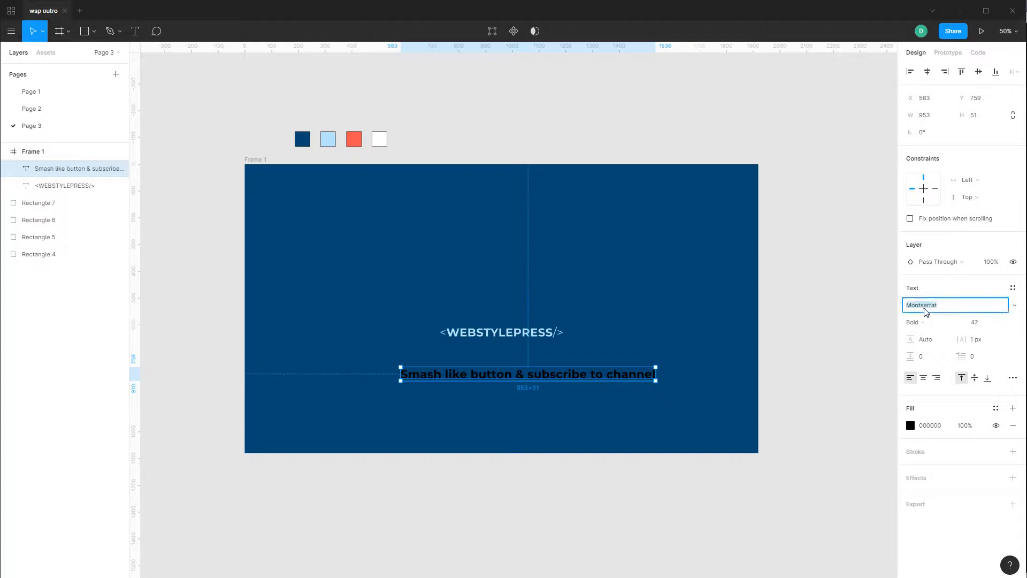
type("roboto")
key("Return")
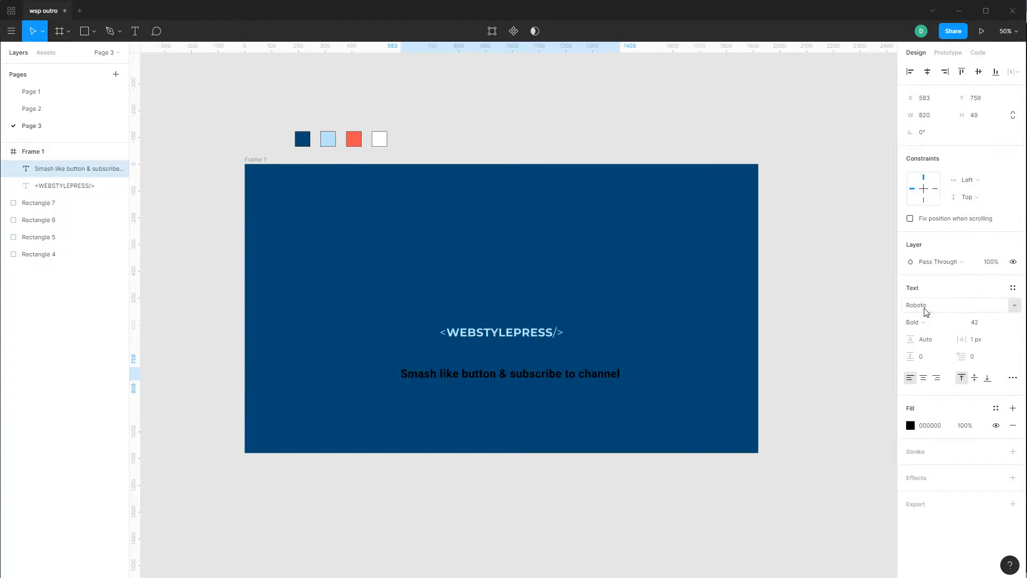
left_click(928, 330)
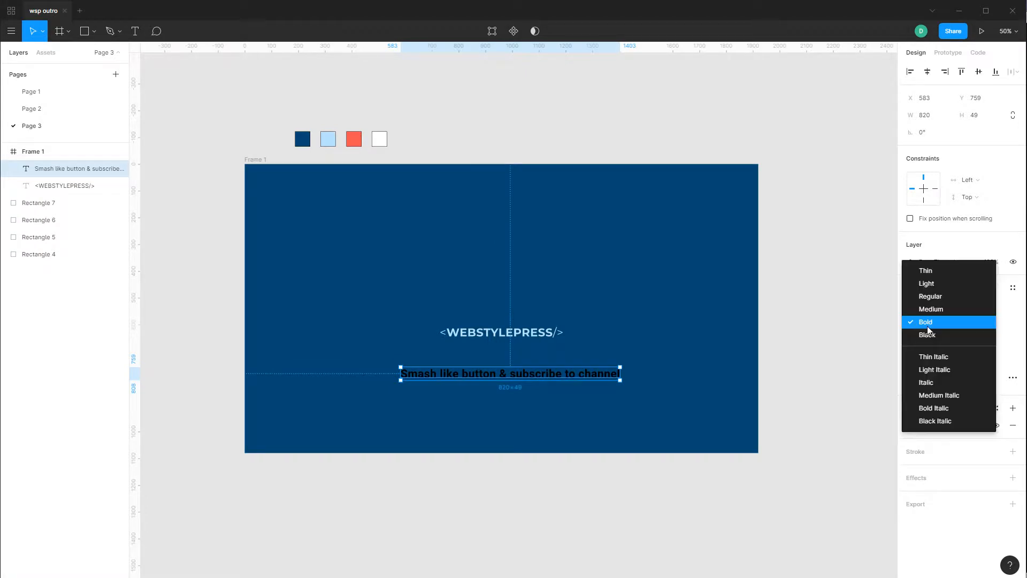
left_click(931, 297)
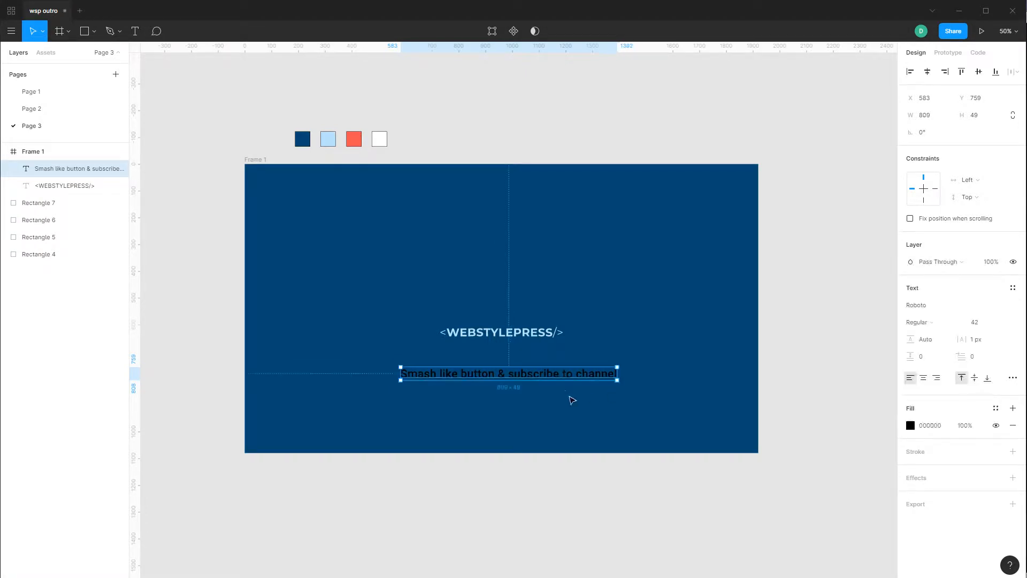
left_click_drag(580, 371, 576, 365)
left_click(981, 325)
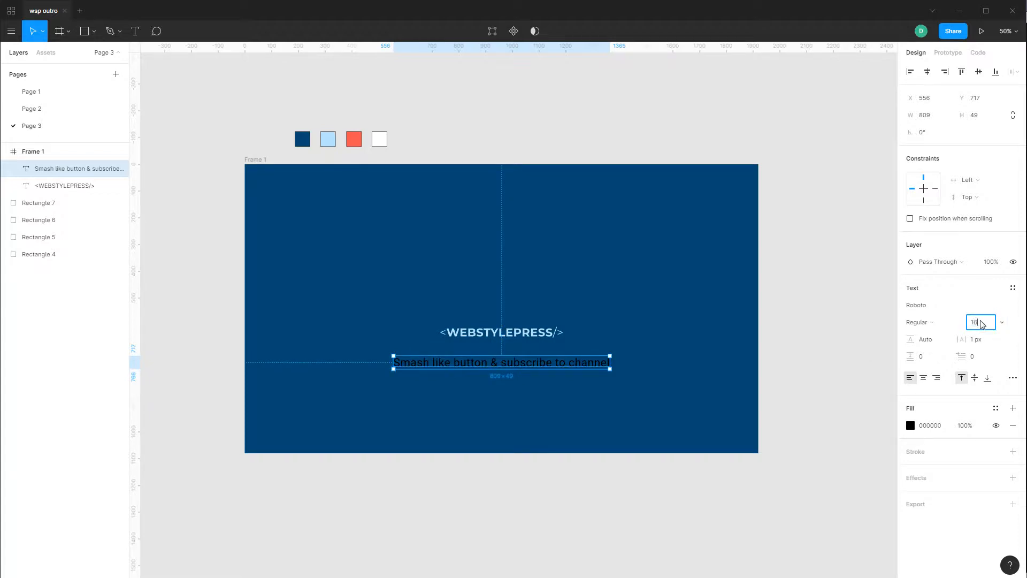
key("Return")
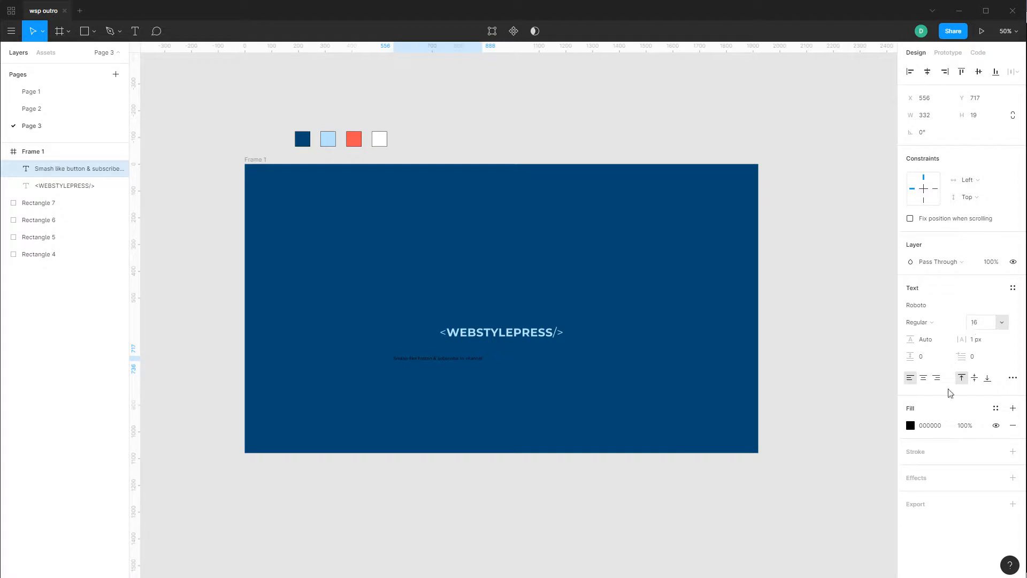
Colour the tagline light blue B9E2FC by sampling the swatch, and move it under the title
left_click(910, 425)
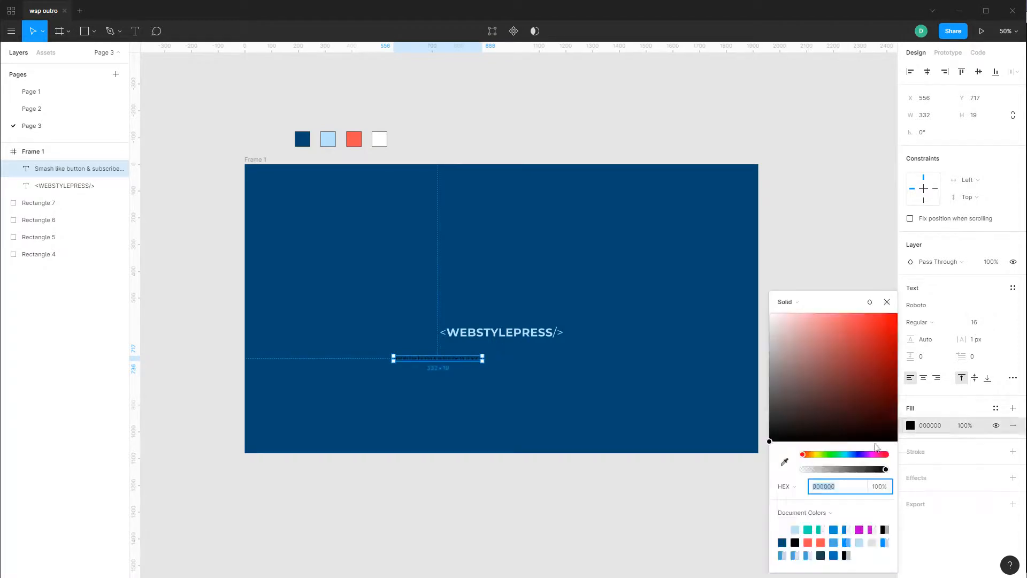
left_click(785, 463)
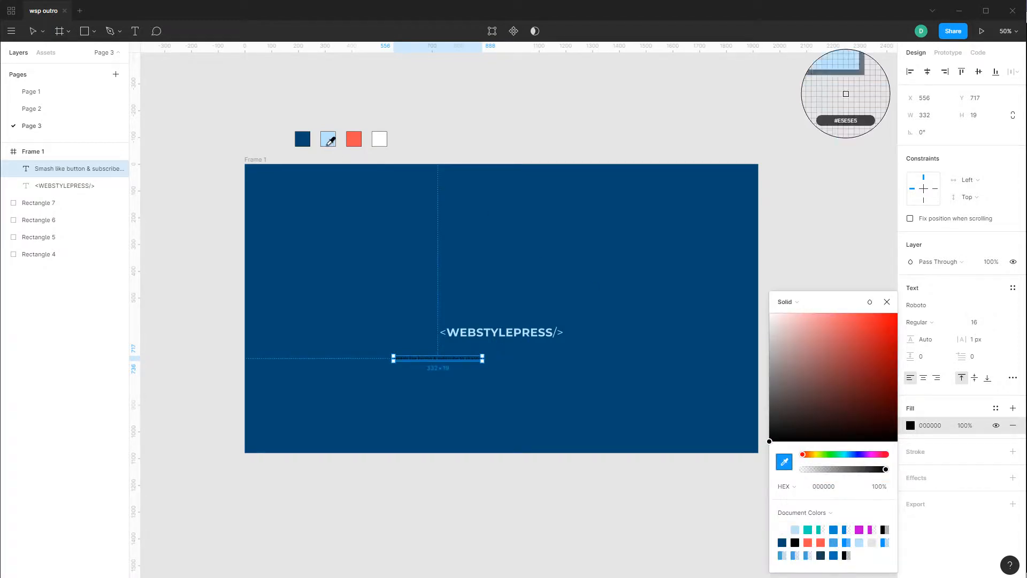
left_click(328, 142)
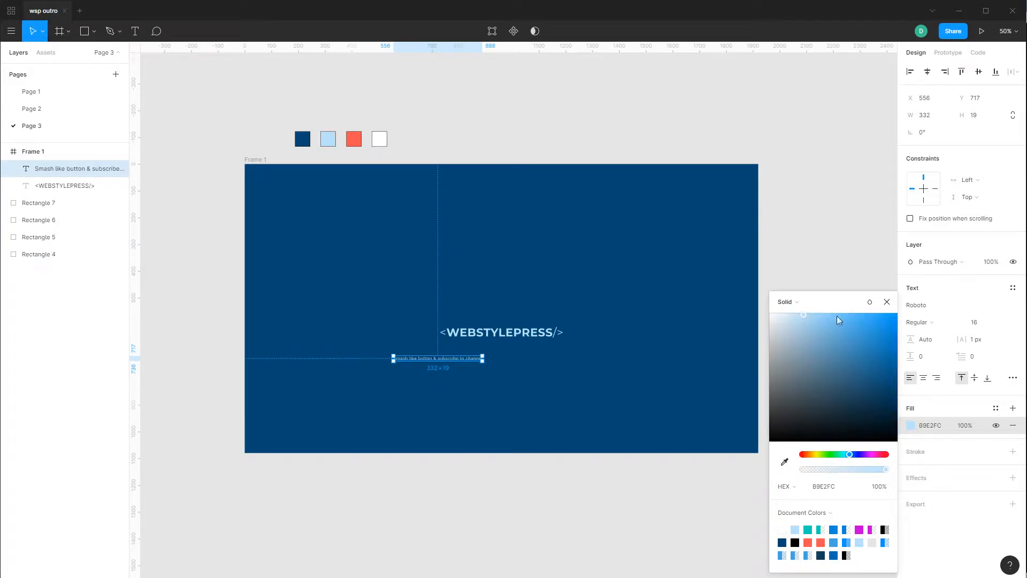
left_click(886, 302)
left_click_drag(476, 358, 522, 349)
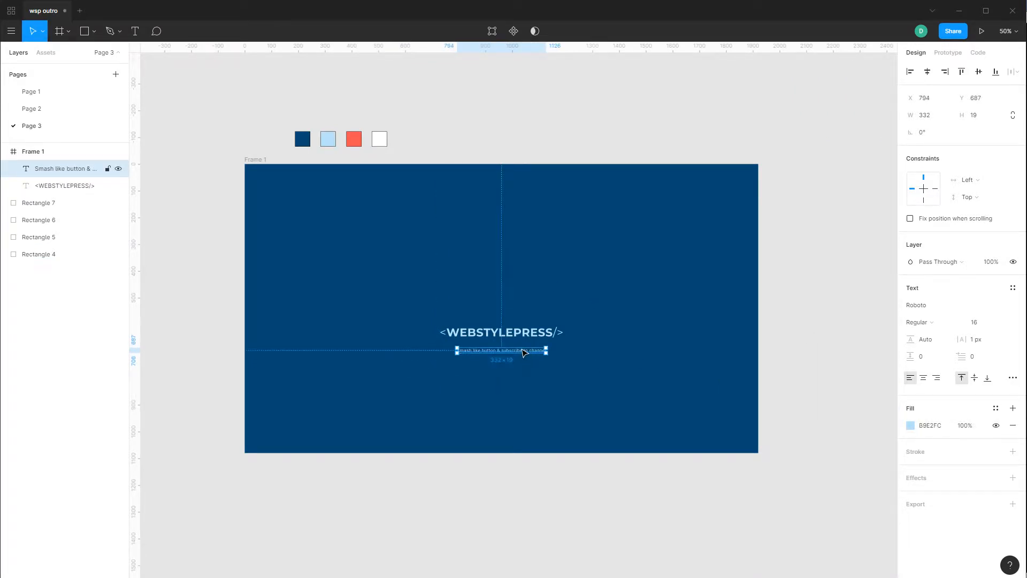
Set the tagline to size 20, centre-align its text and centre it horizontally in the frame
key("ctrl+plus")
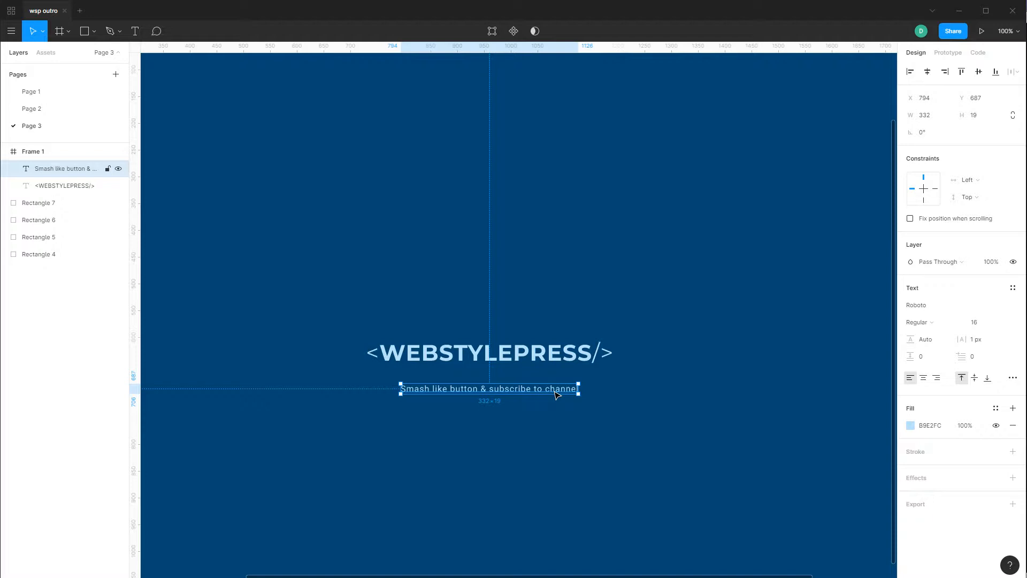
left_click(582, 410)
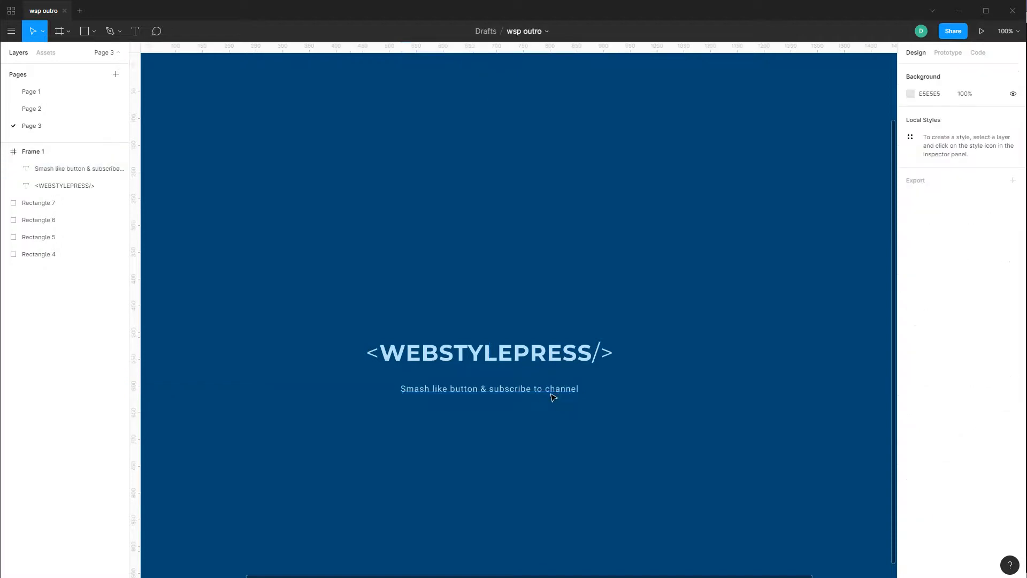
left_click(545, 390)
left_click(988, 323)
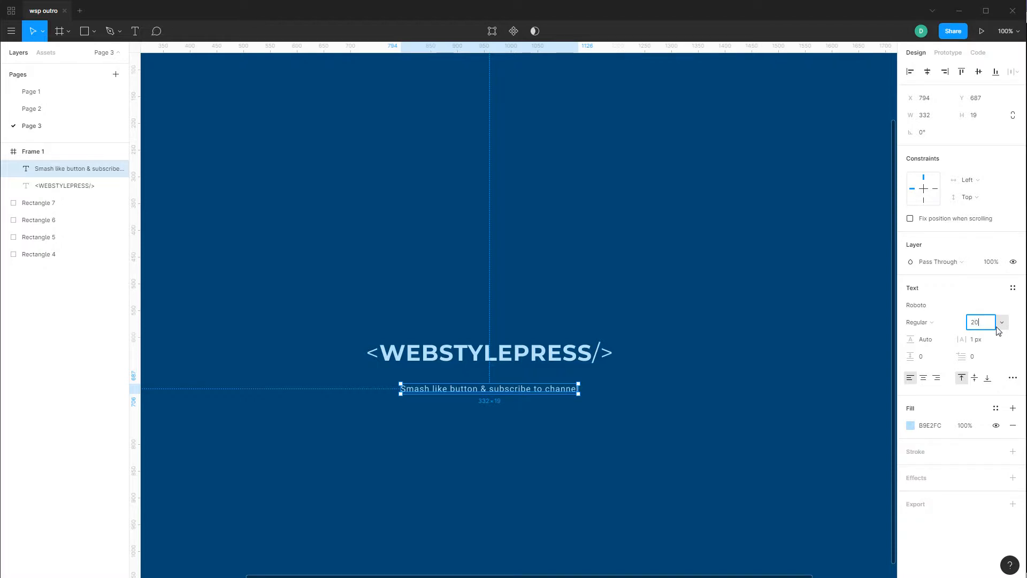
key("Return")
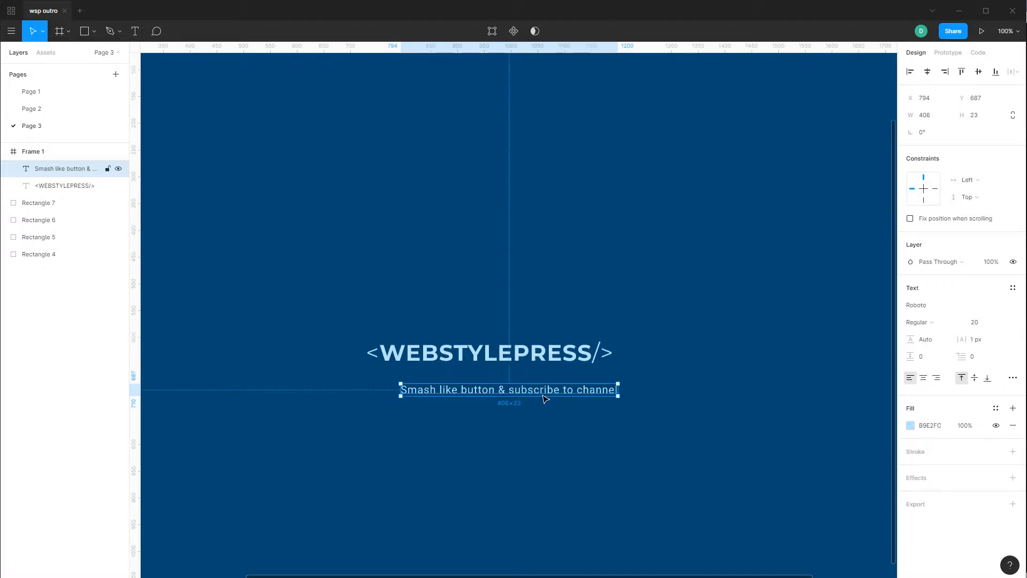
key("Return")
left_click(923, 378)
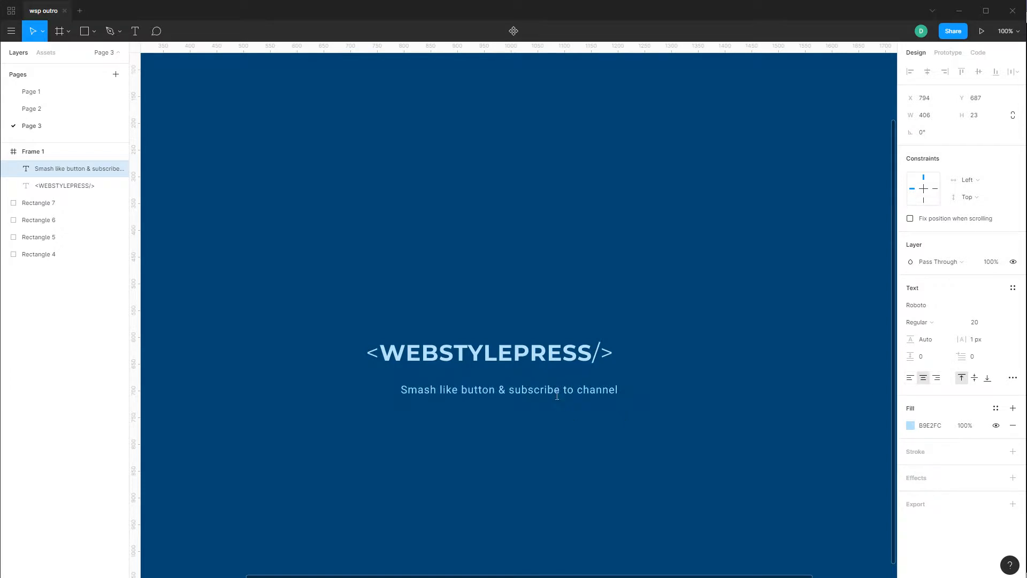
key("Escape")
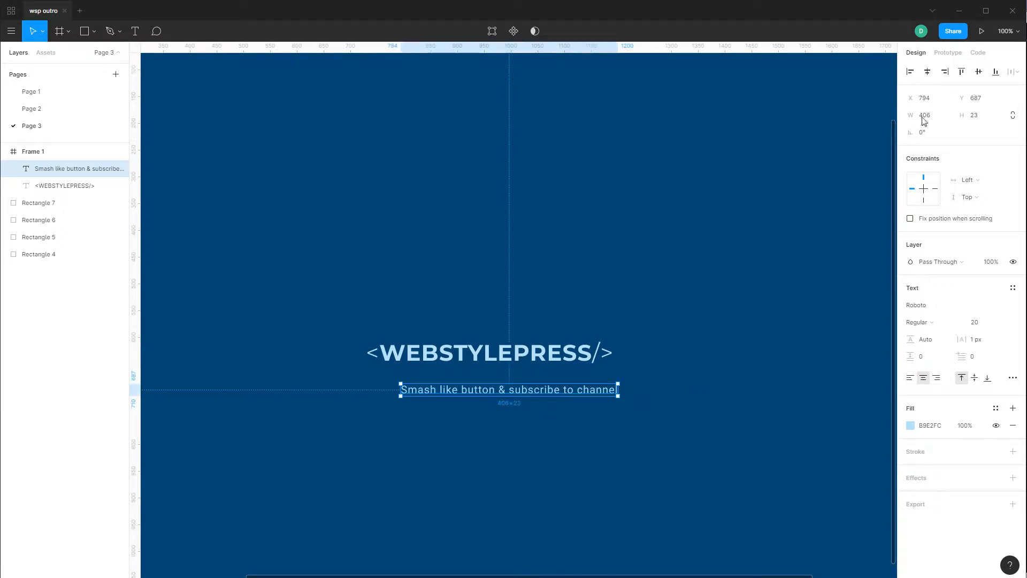
left_click(927, 71)
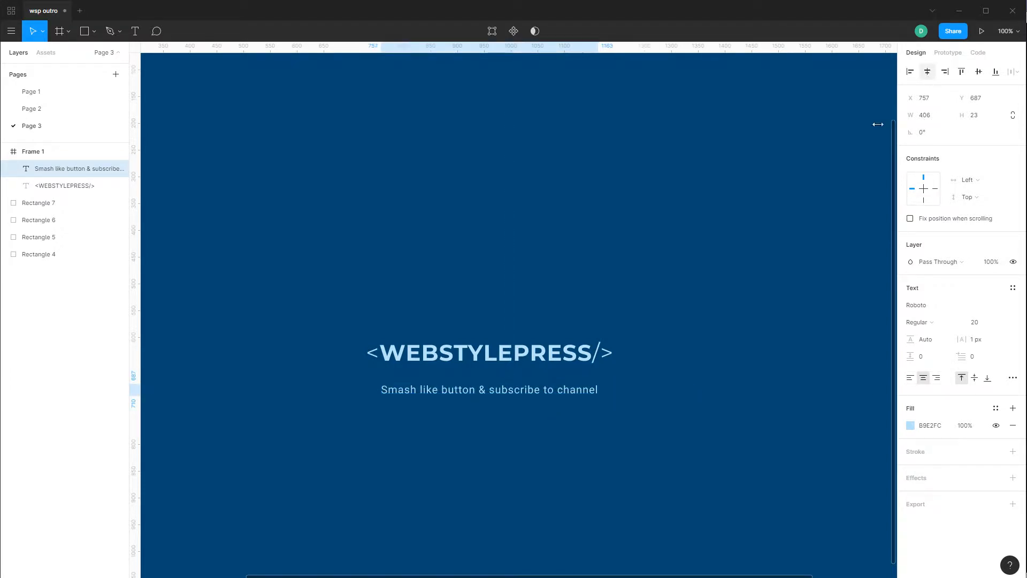
Add an empty second line after 'channel' in the tagline
double_click(533, 390)
key("Right")
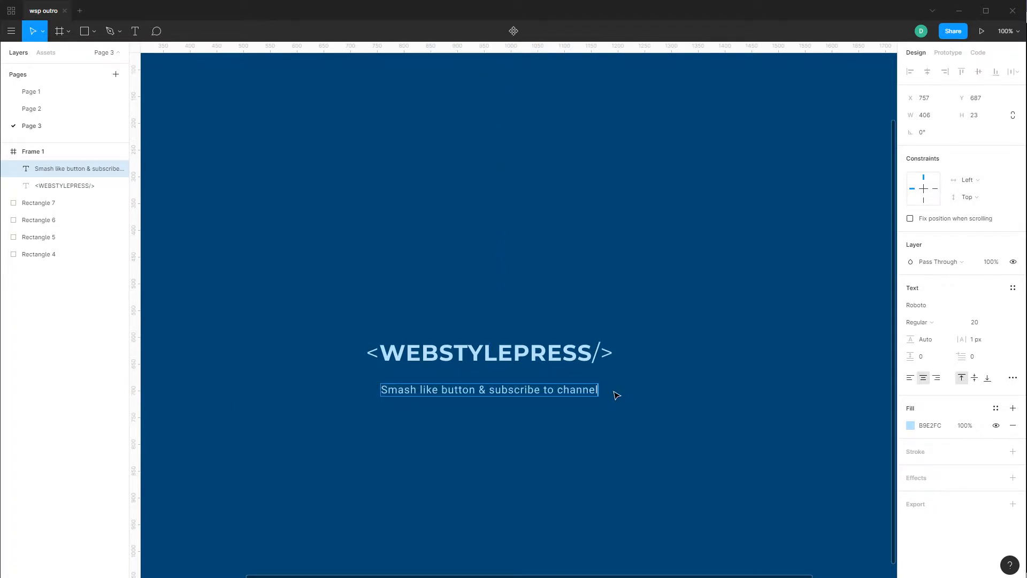
key("Return")
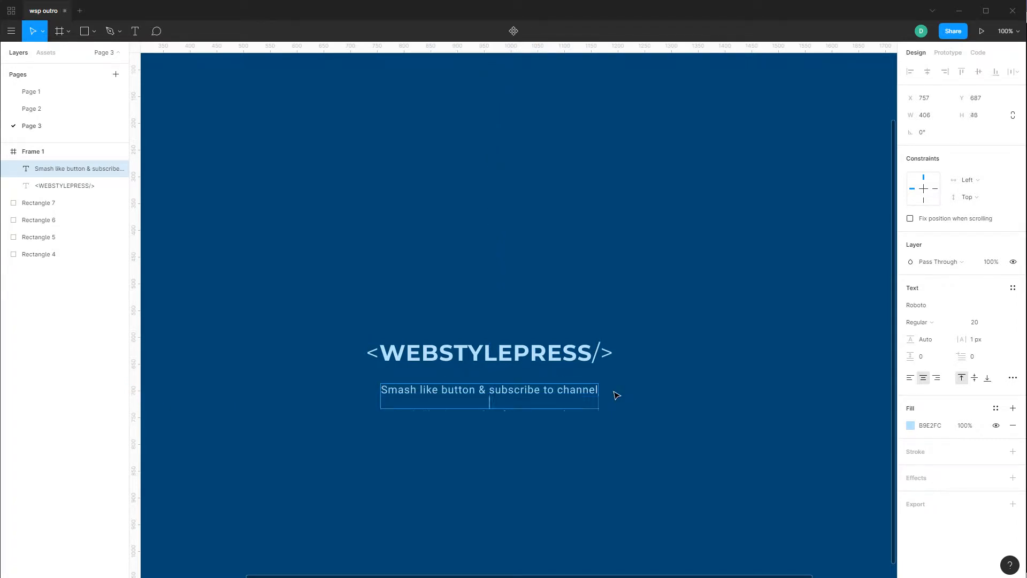
Add the tagline lines 'Press bell icon to receive updates' and 'Join us on social media', then reselect it
type("Press bell icon to recei")
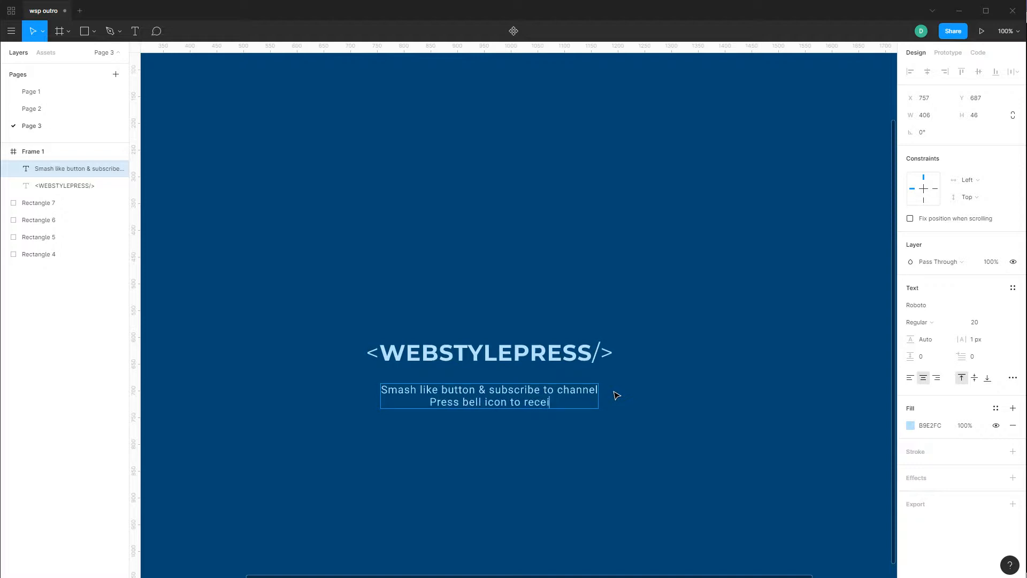
type("ve updates")
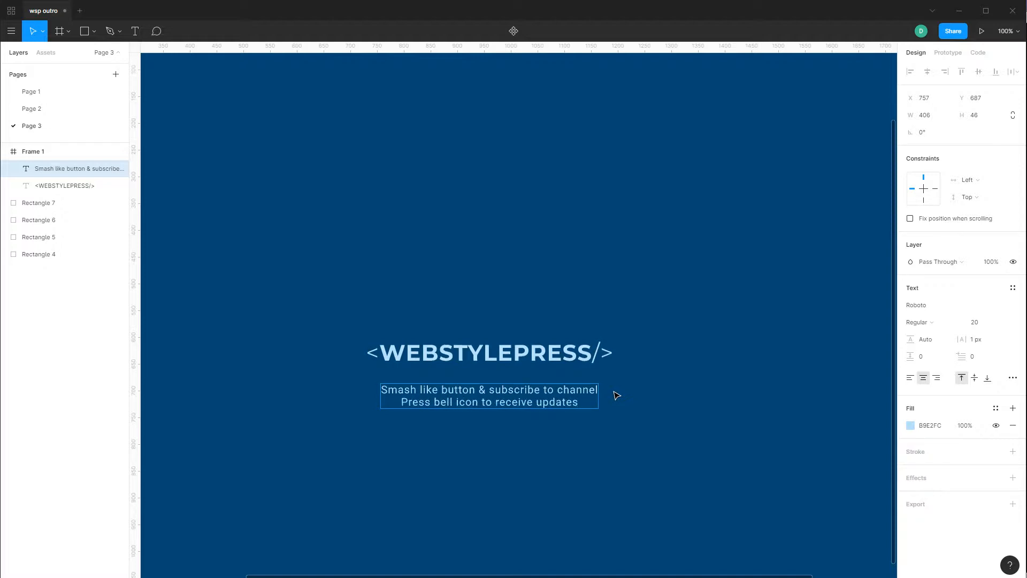
key("Return")
type("Join us on social media")
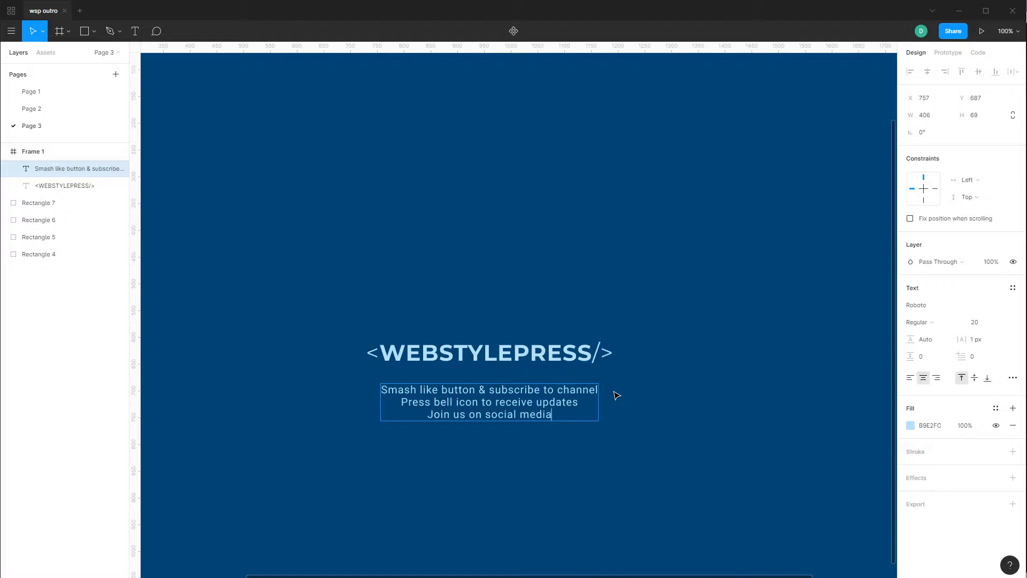
key("Escape")
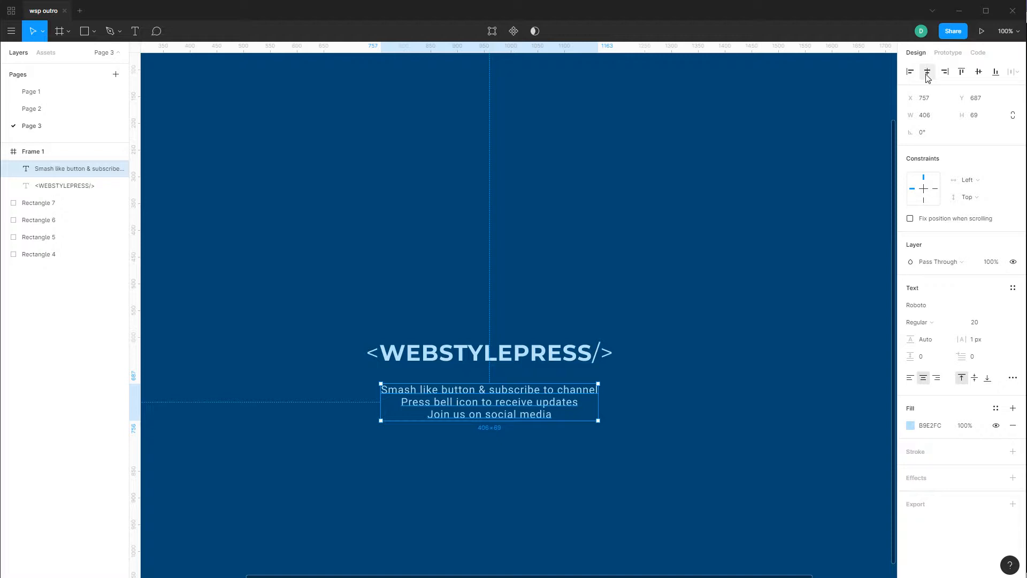
left_click(686, 391)
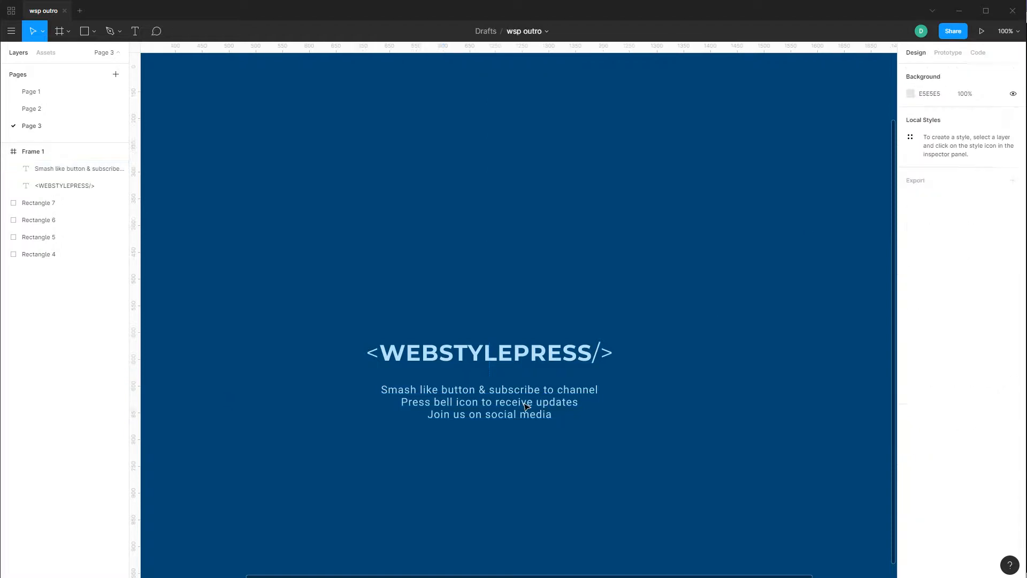
left_click(618, 418)
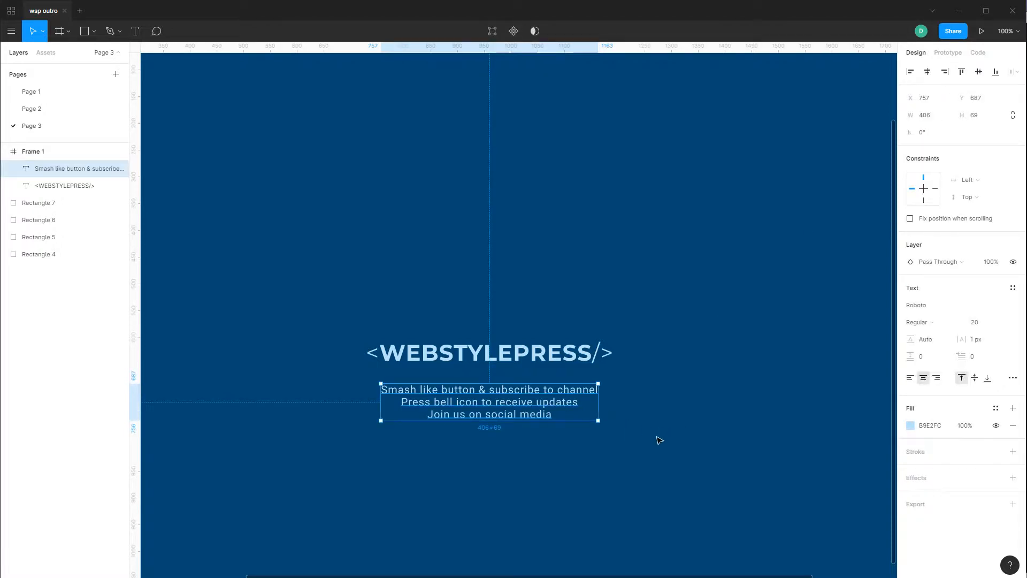
left_click_drag(525, 413, 534, 489)
double_click(532, 488)
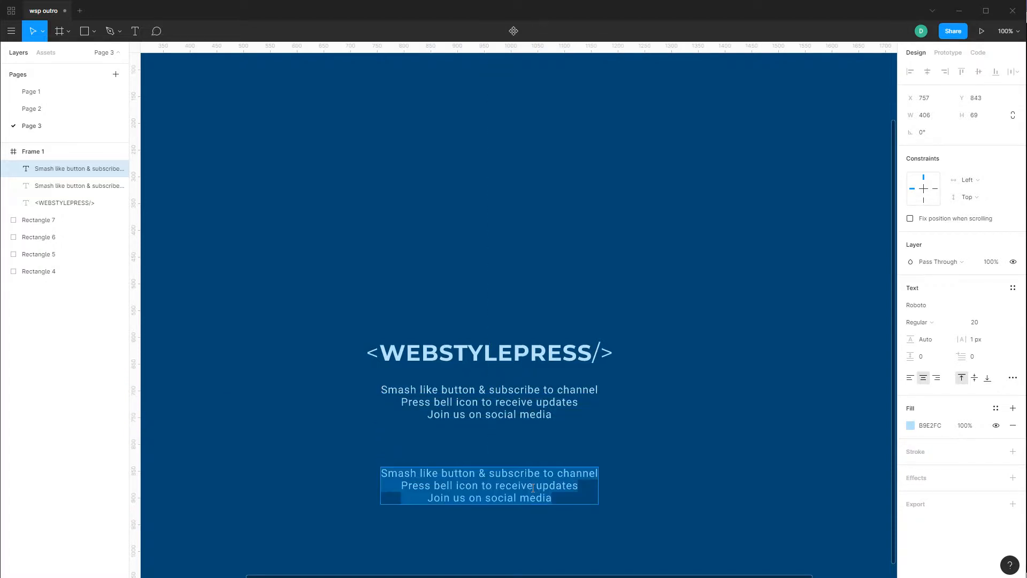
type("@webstylepre")
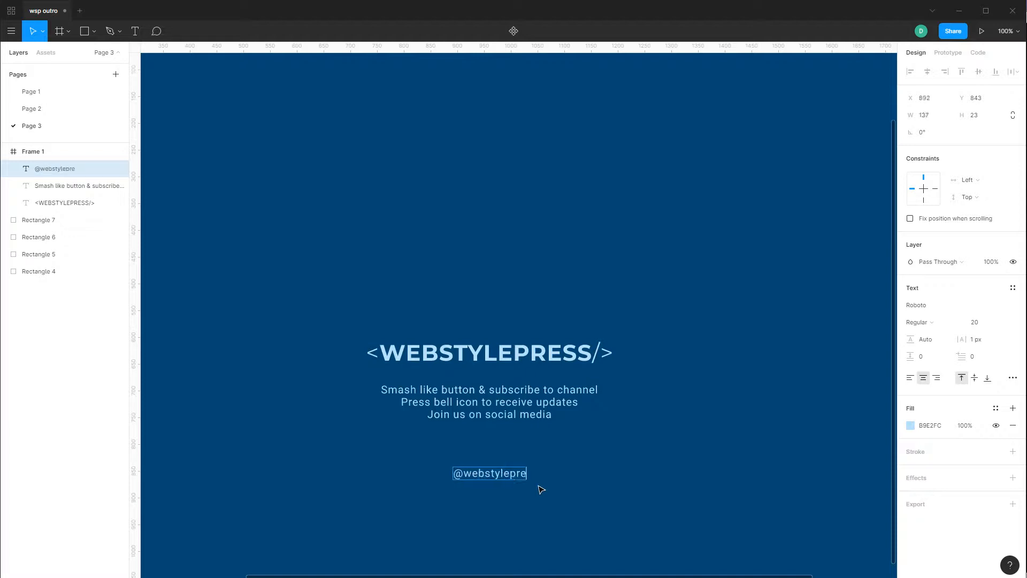
type("ss")
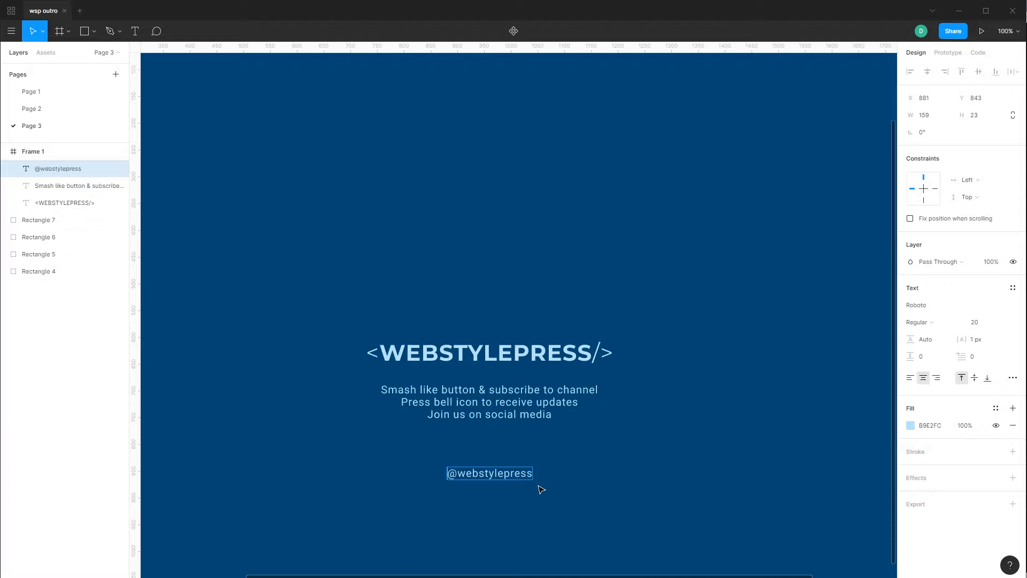
key("Escape")
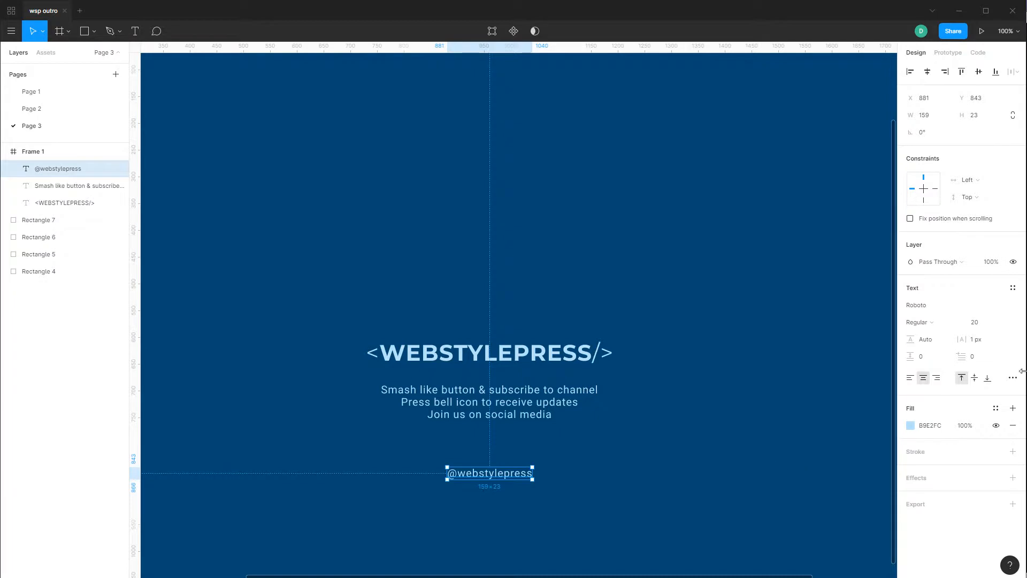
left_click(978, 324)
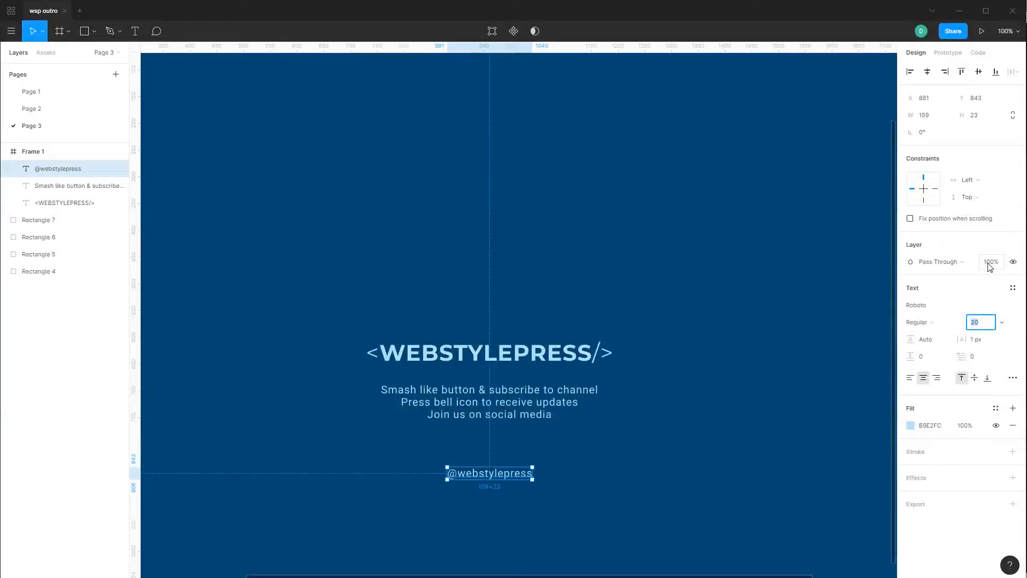
left_click(991, 269)
key("Left")
key("Return")
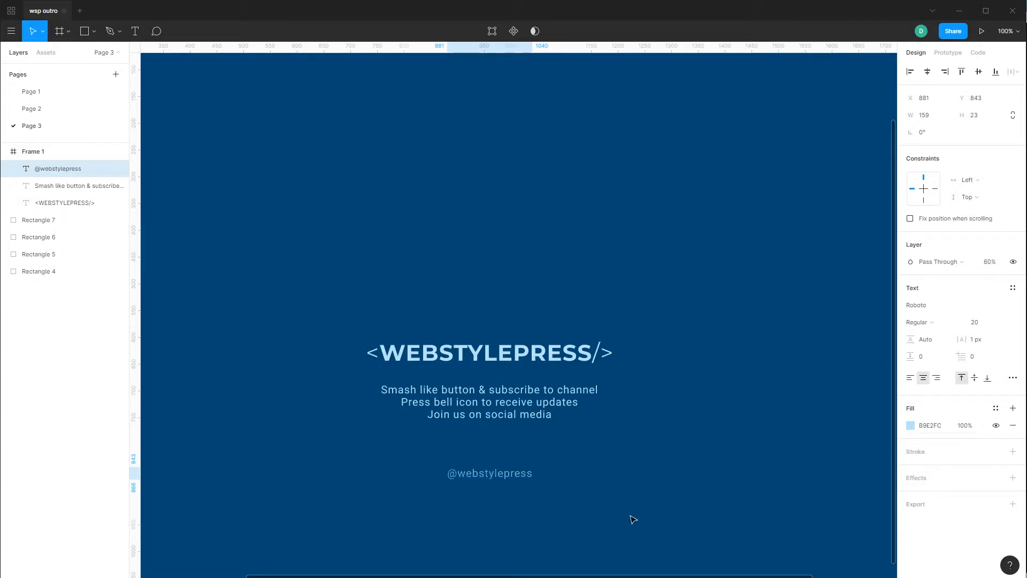
Duplicate the handle further down and type the website URL into it
left_click_drag(517, 476, 518, 524)
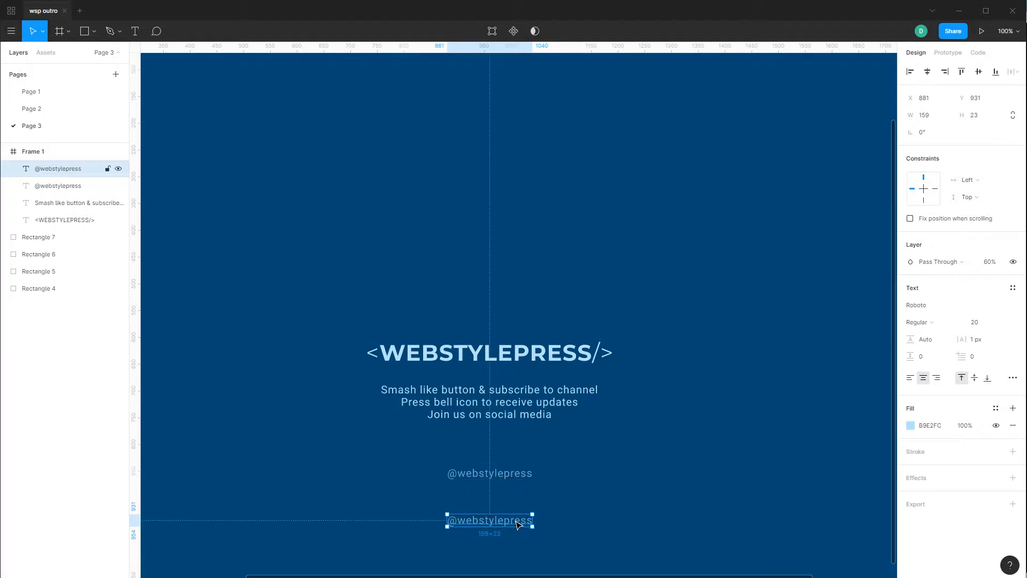
double_click(516, 521)
type("w")
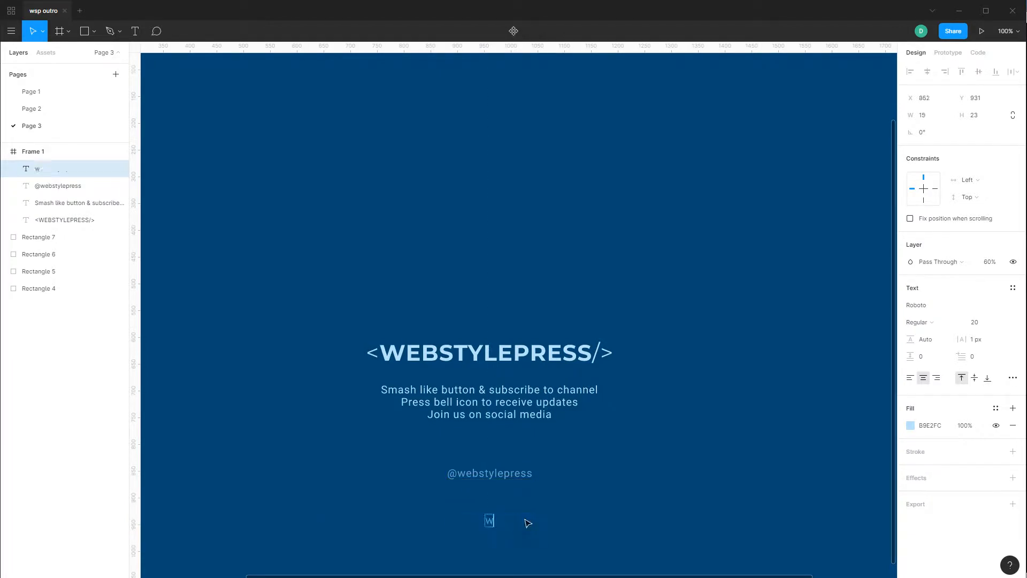
type("ww.webstype")
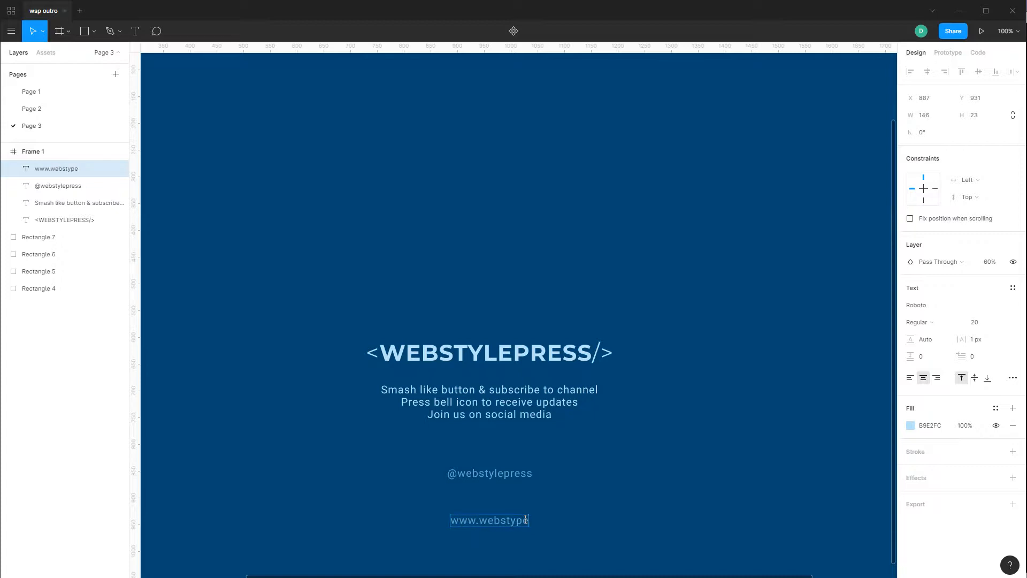
type("p")
type("ss.com")
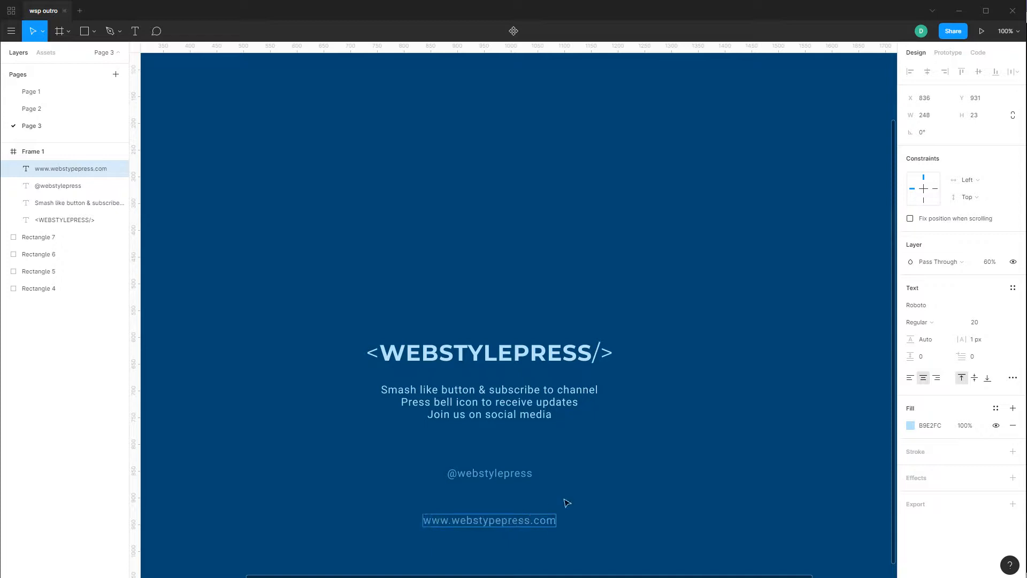
key("Escape")
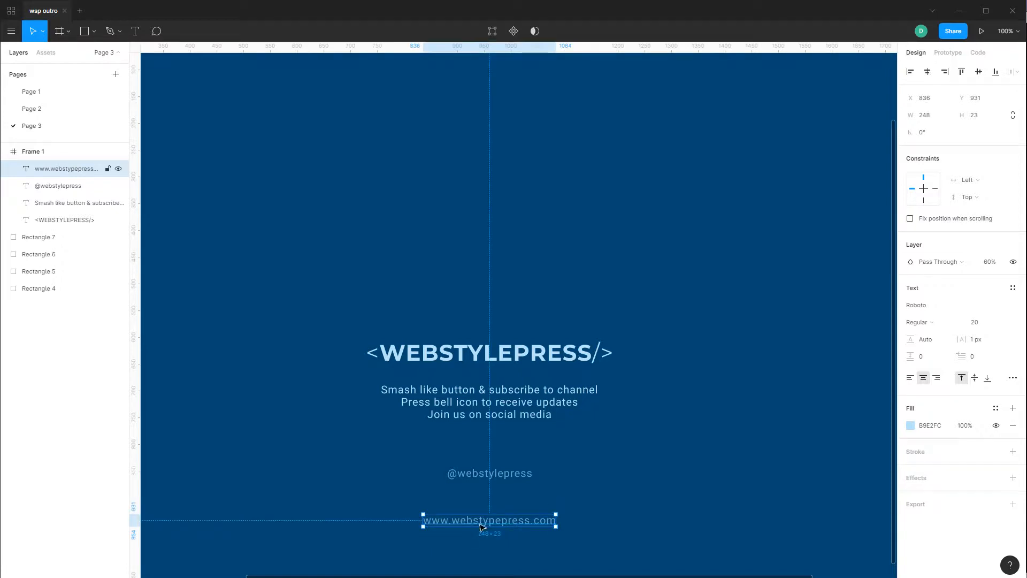
double_click(486, 524)
left_click(490, 522)
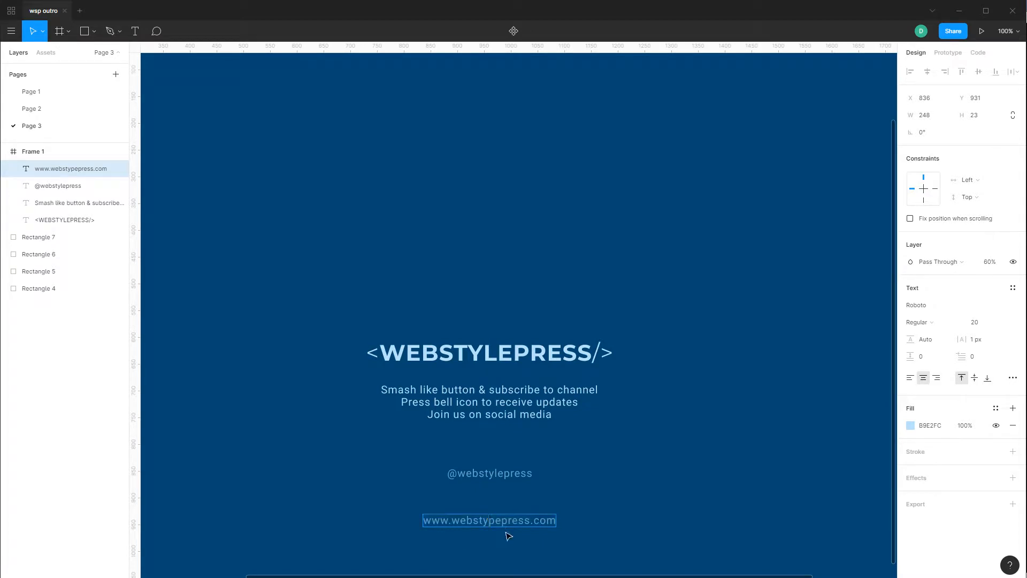
type("le")
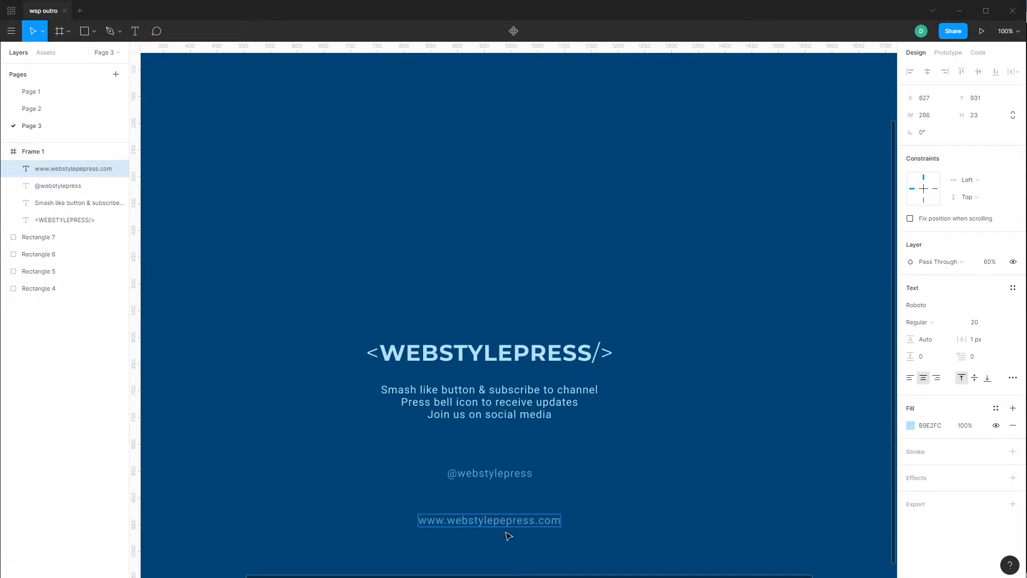
key("Delete")
key("Delete")
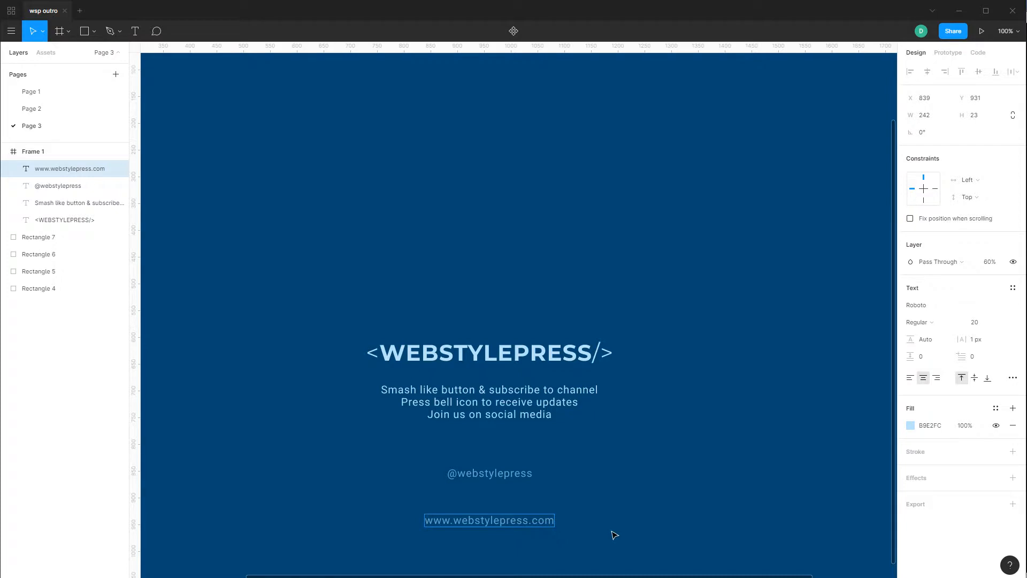
Set the URL letter spacing to 12 px and place vertical guides at its left and right edges
key("Escape")
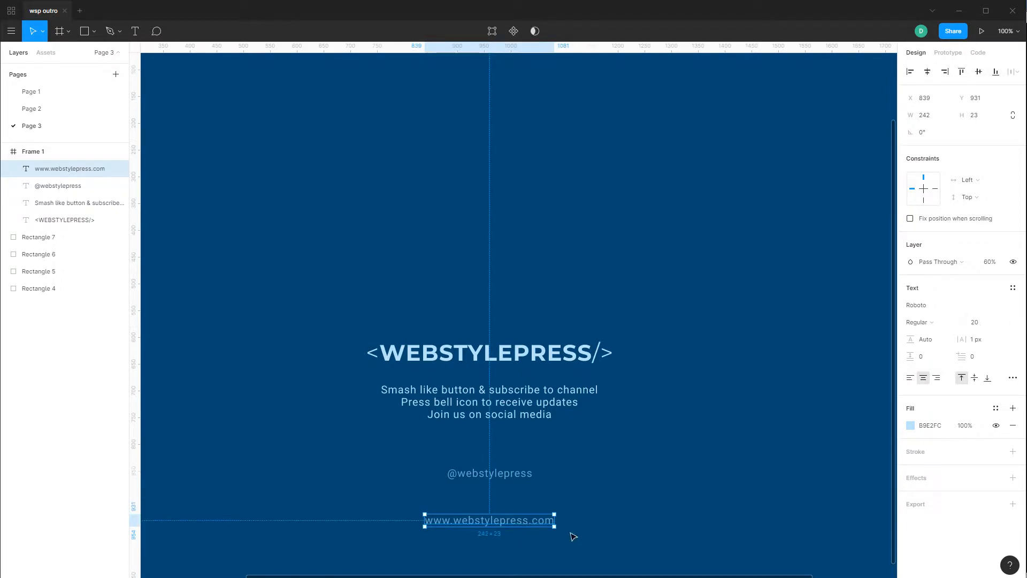
left_click_drag(966, 339, 979, 339)
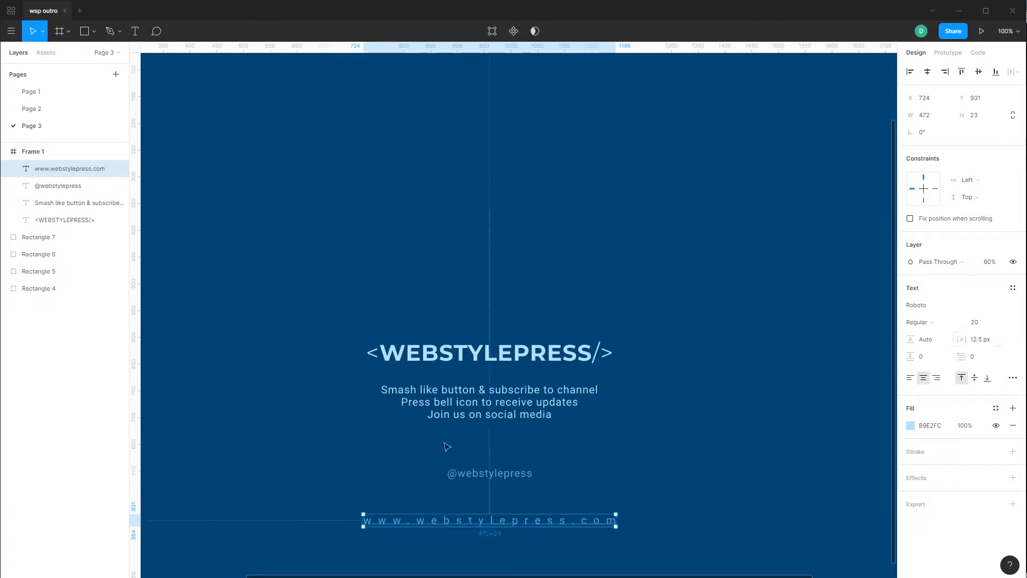
left_click_drag(177, 402, 367, 398)
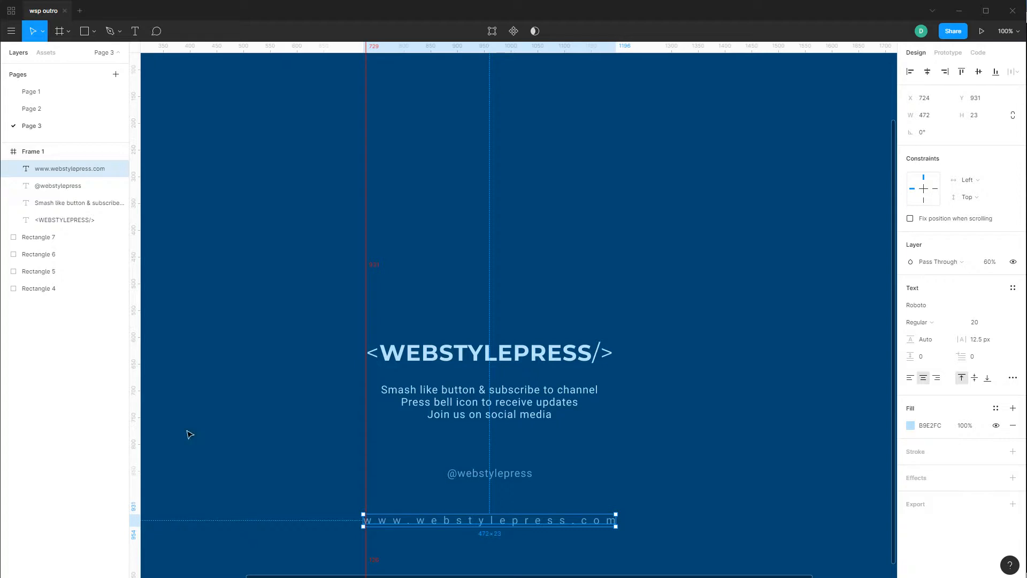
left_click_drag(136, 411, 613, 393)
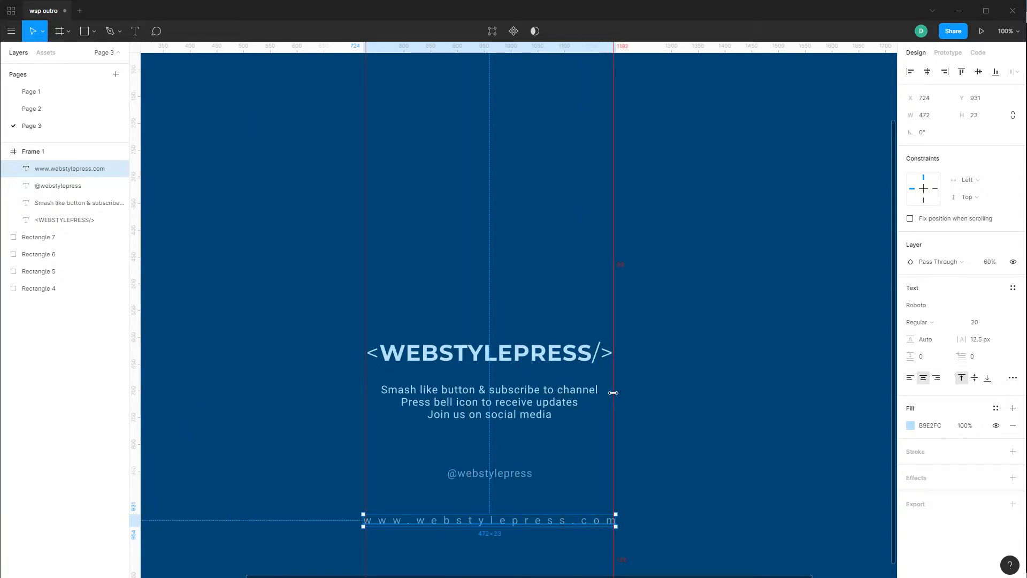
key("alt+comma")
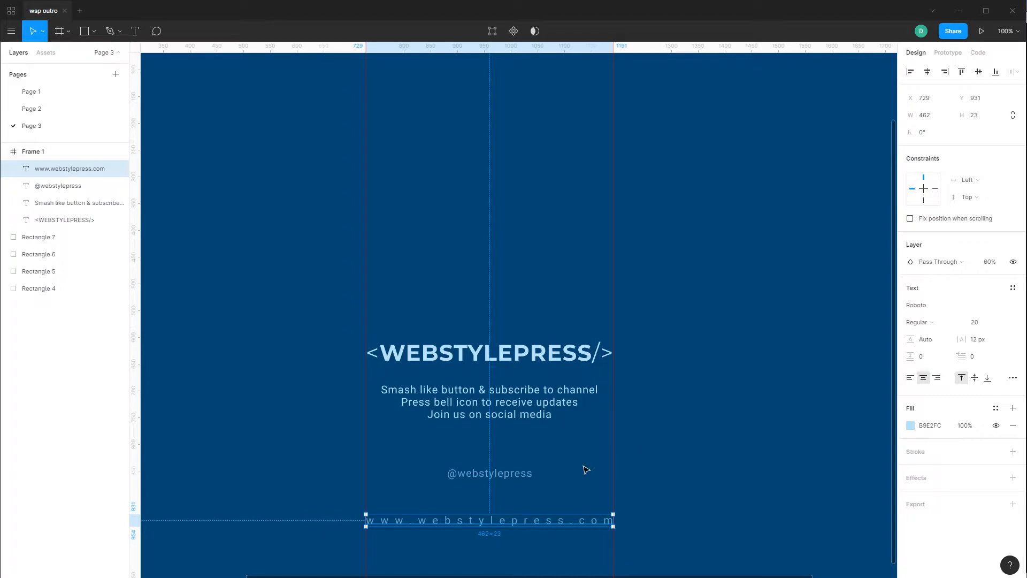
left_click(568, 528)
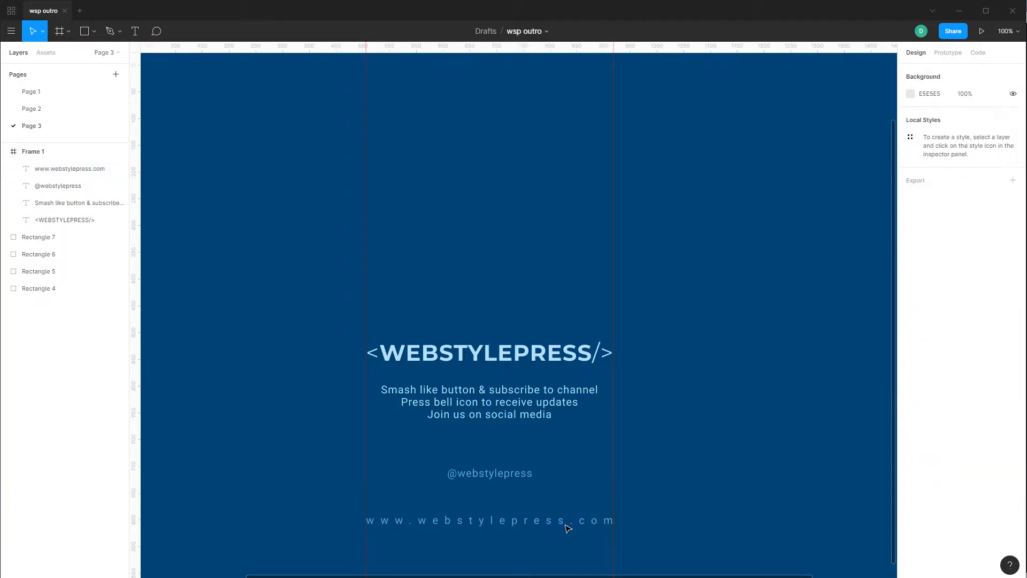
left_click(546, 525)
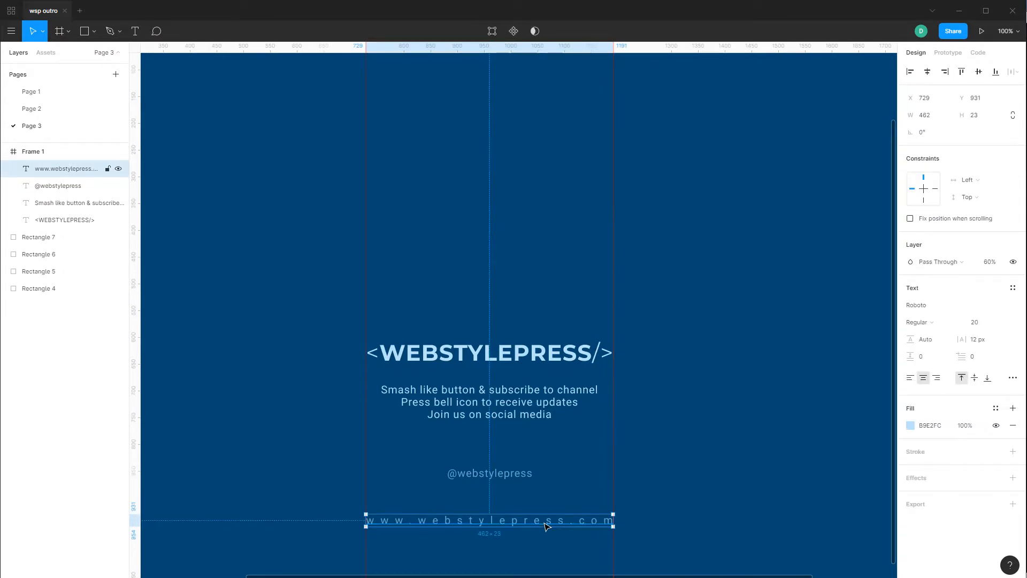
left_click_drag(546, 526, 550, 543)
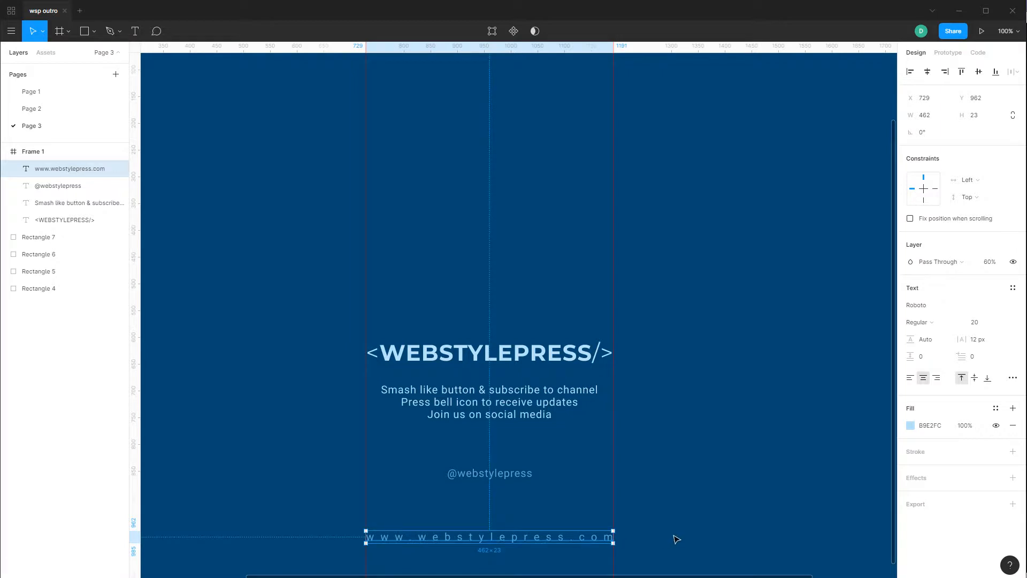
left_click(512, 477)
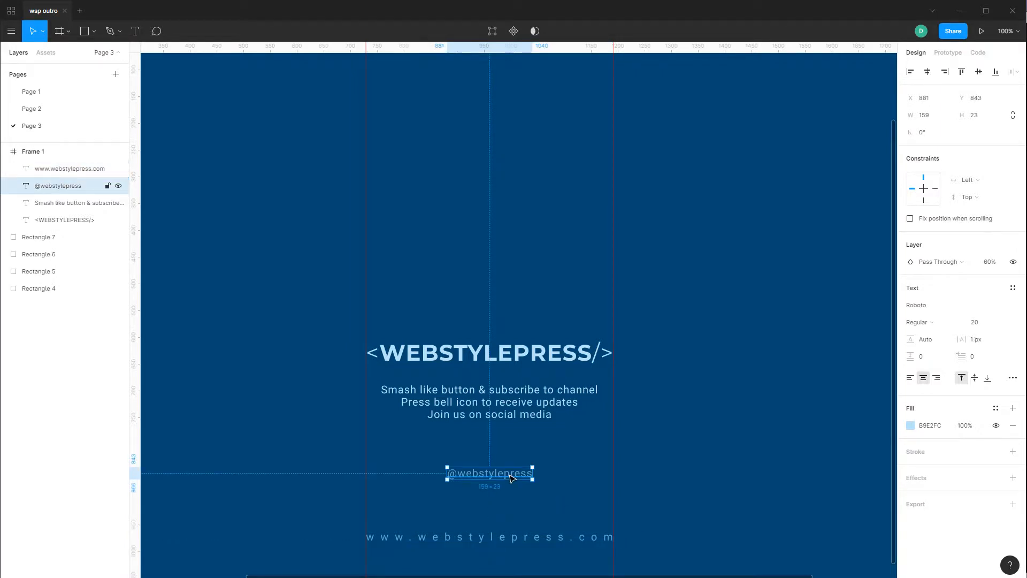
left_click_drag(512, 478, 514, 499)
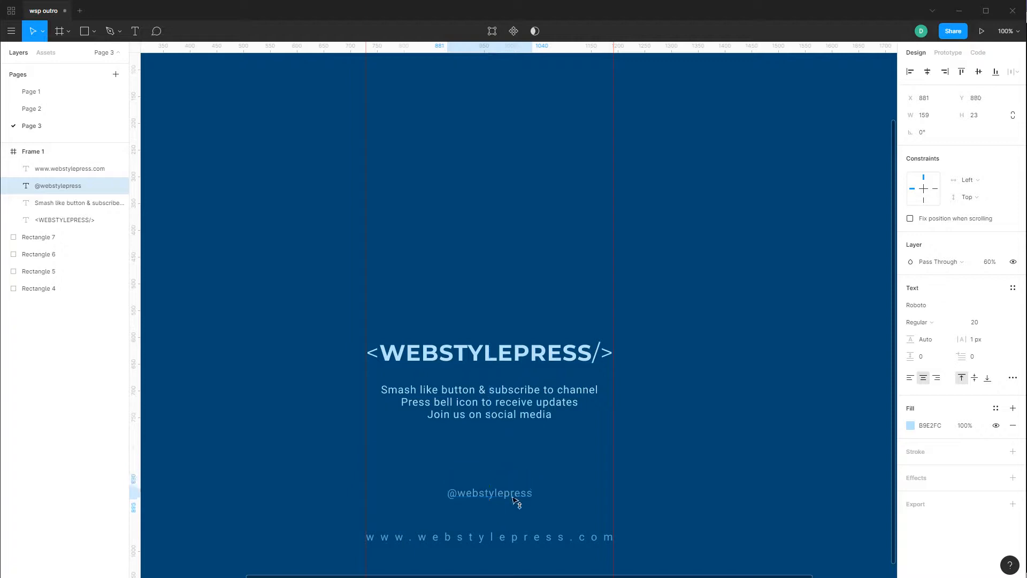
left_click(476, 456)
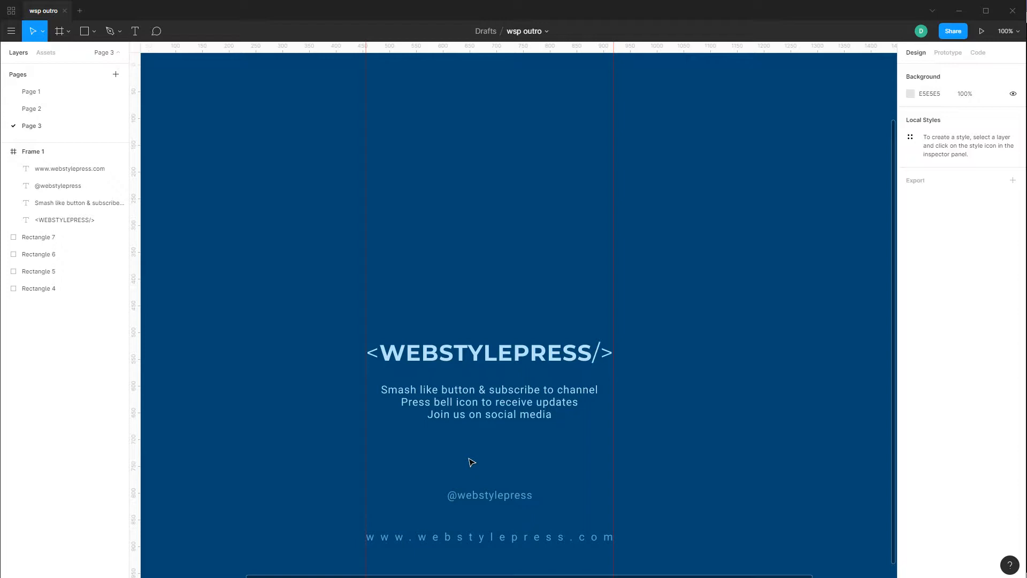
Move the three-line tagline up to Y 668, just beneath the <WEBSTYLEPRESS/> title
left_click(507, 397)
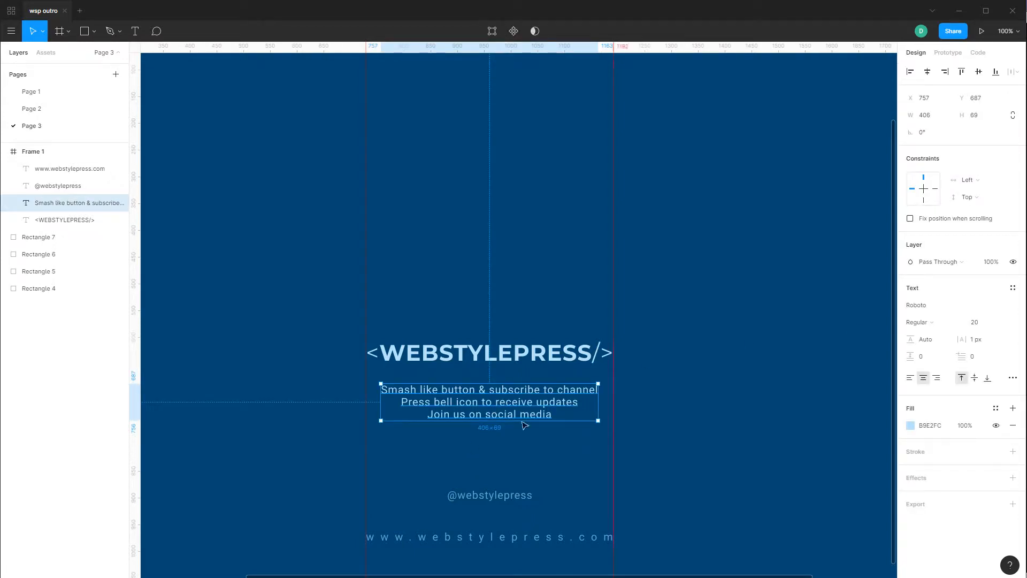
left_click(505, 498)
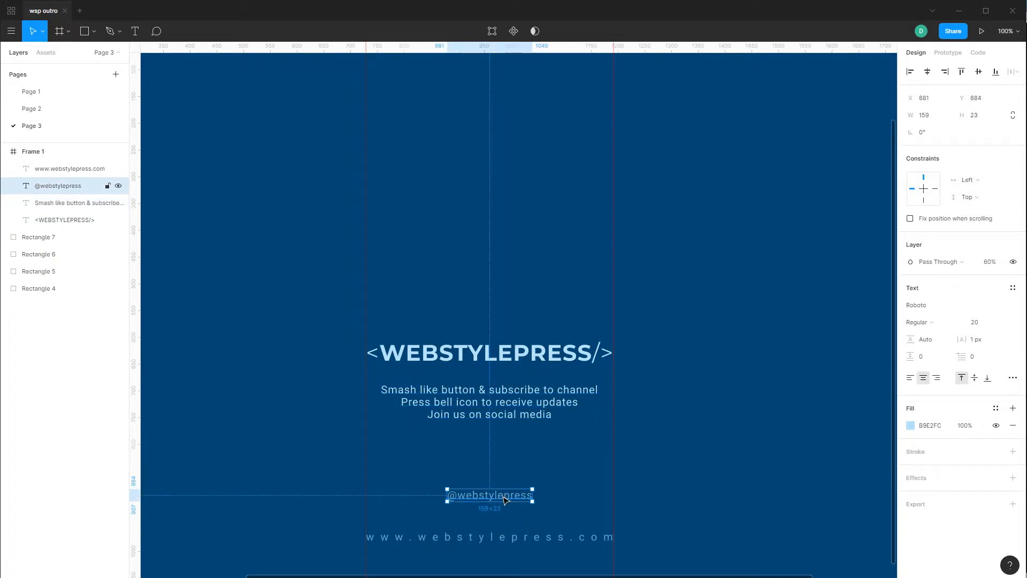
left_click(510, 538)
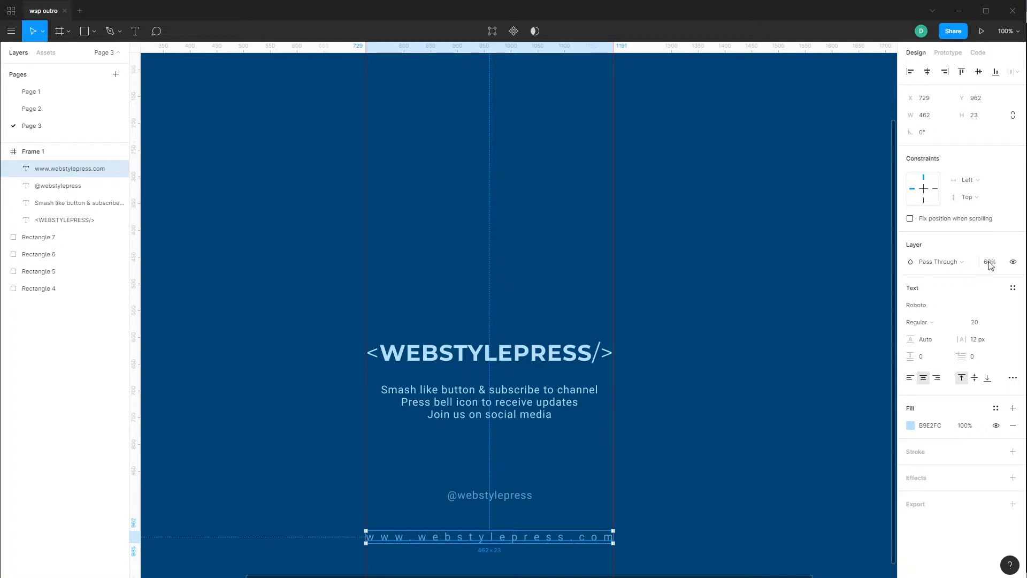
left_click(521, 497)
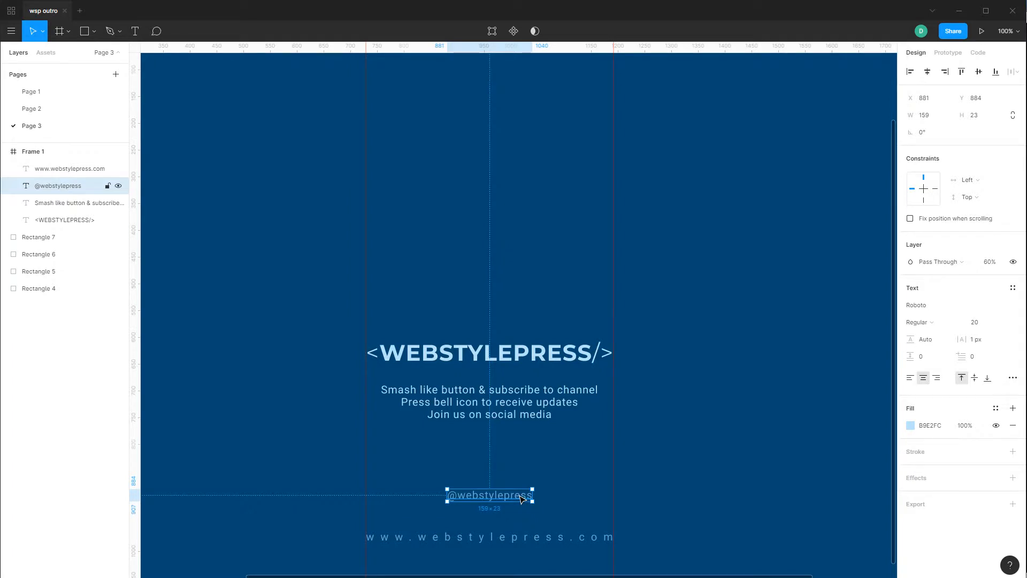
left_click(529, 408)
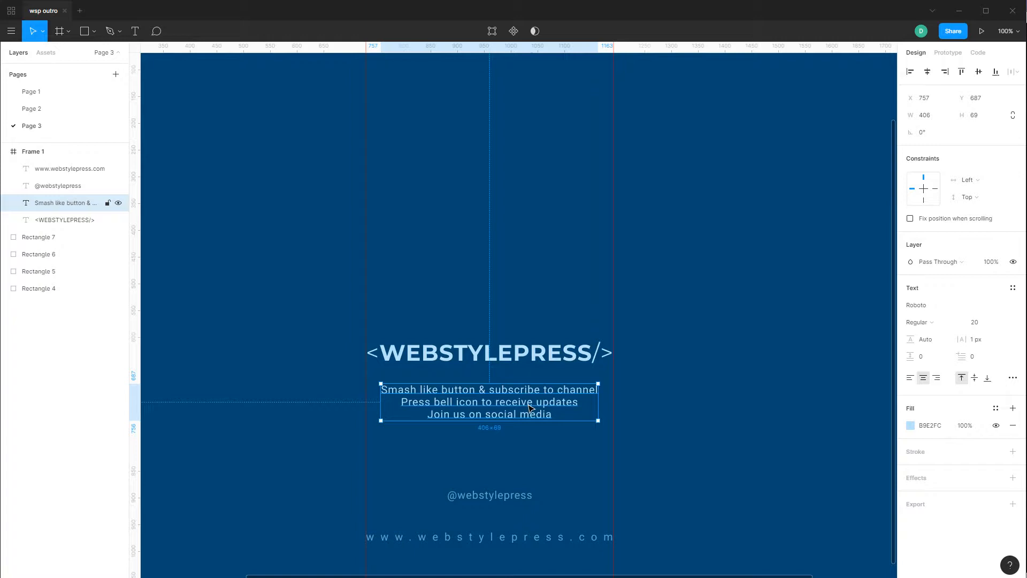
left_click(532, 360)
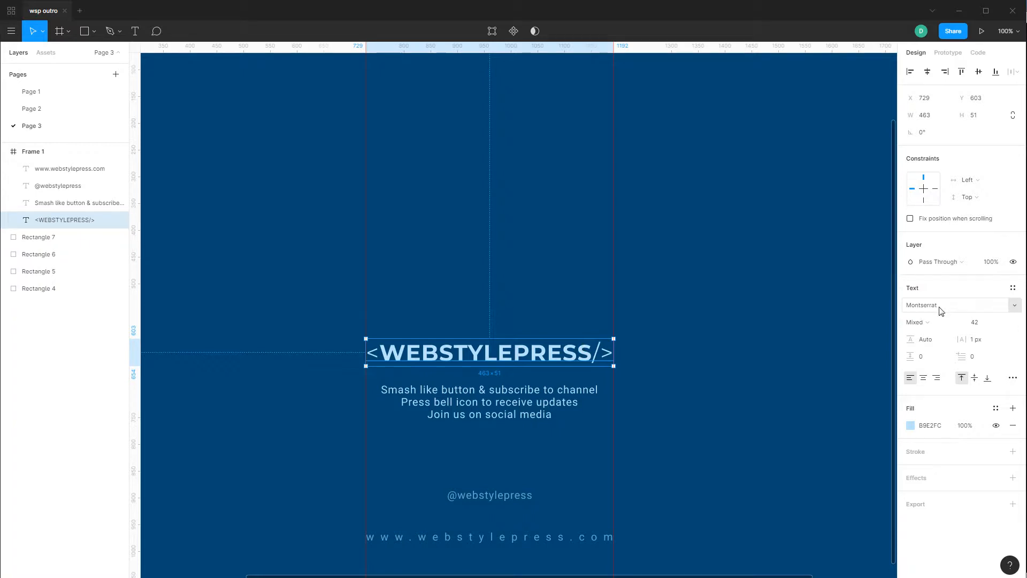
left_click(520, 399)
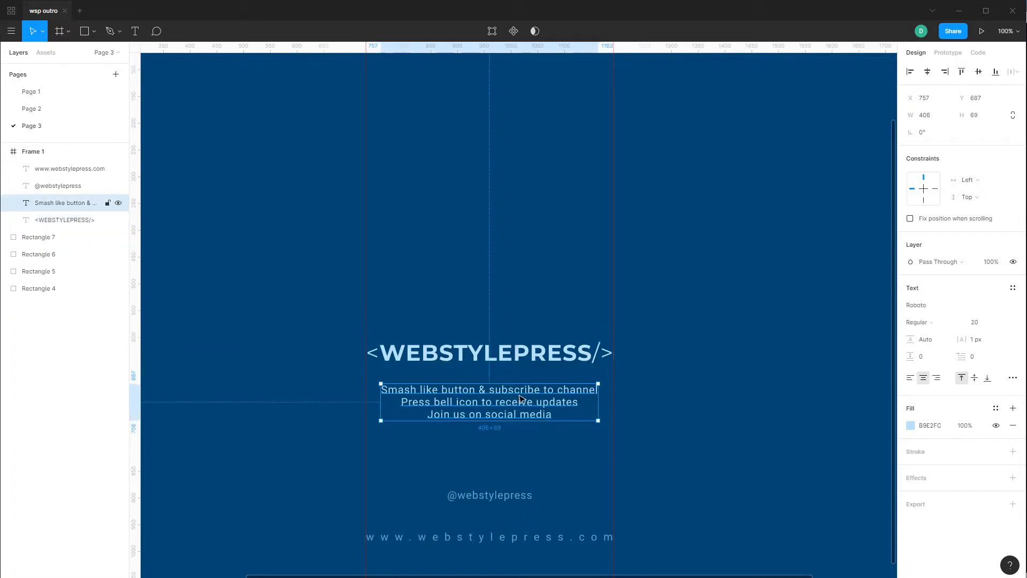
left_click_drag(520, 396, 523, 385)
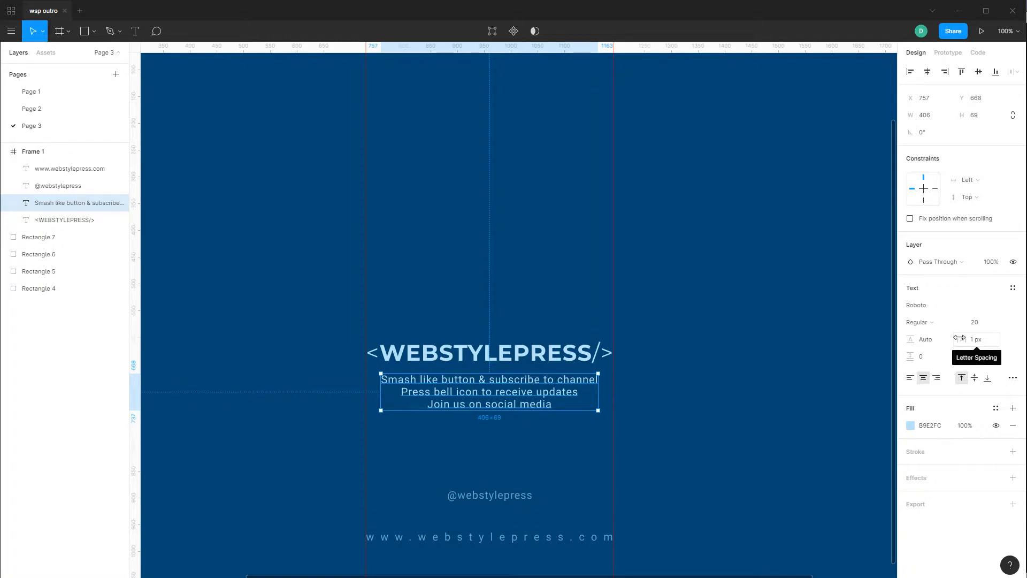
Adjust the tagline letter spacing step by step until it reaches 2.4 px
left_click_drag(960, 338, 961, 338)
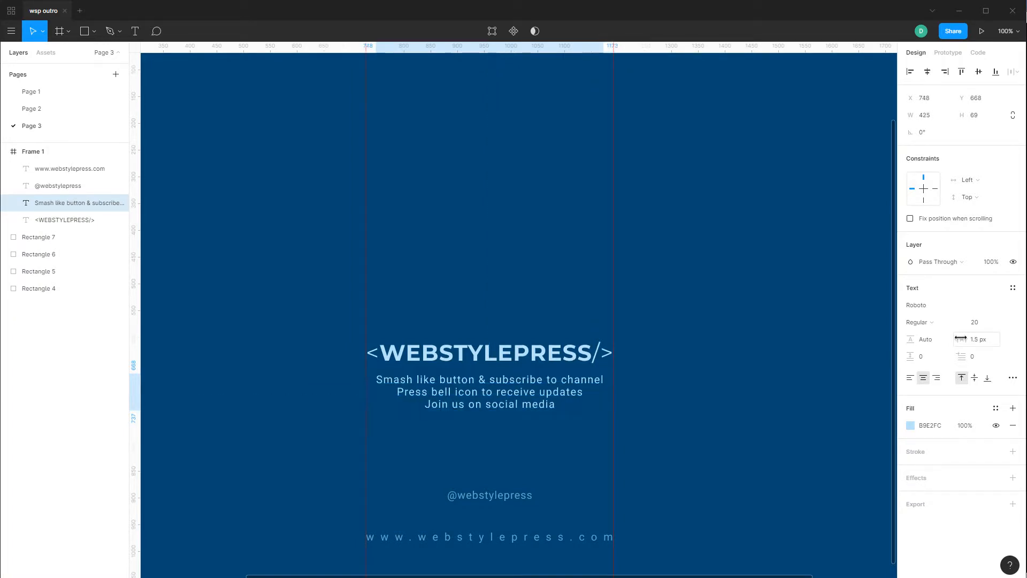
left_click(977, 343)
key("Right")
key("Left")
key("Left")
key("Left")
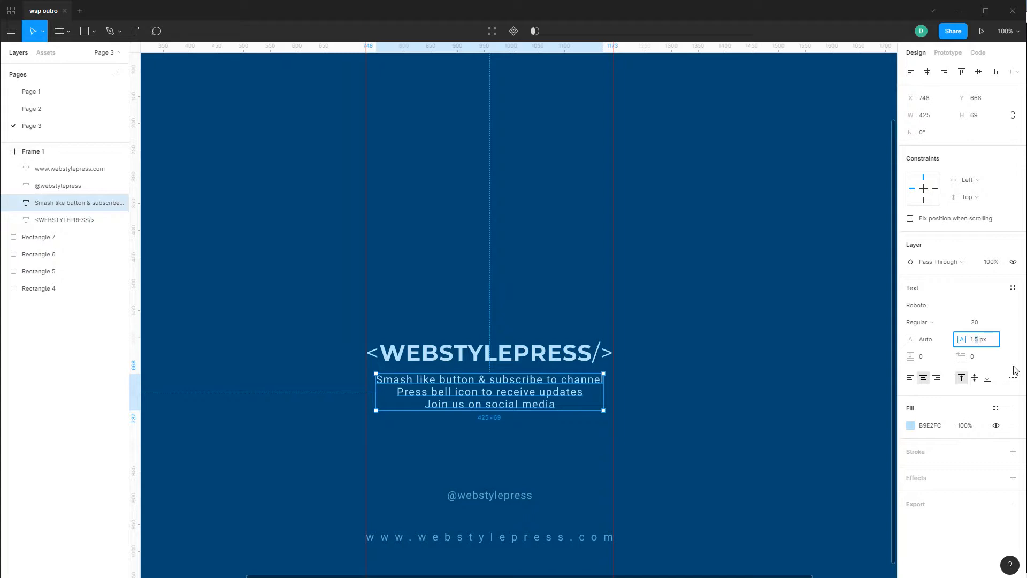
type("8")
key("Return")
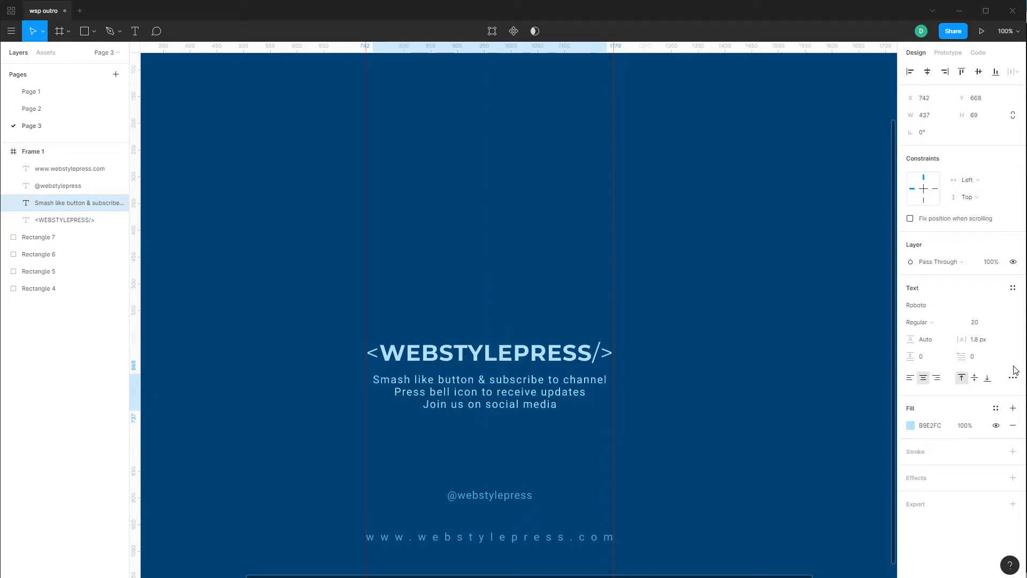
left_click(993, 342)
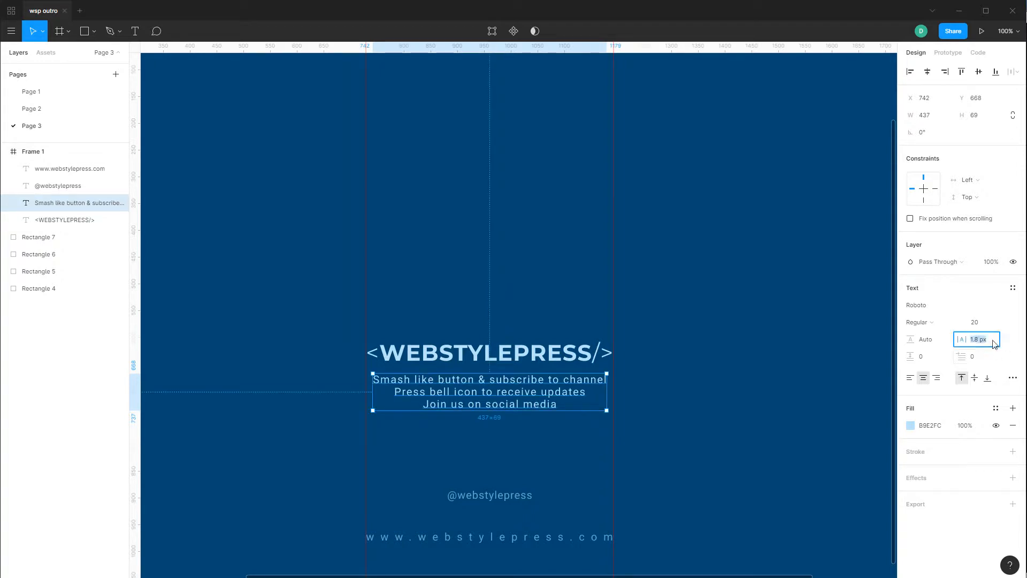
key("Right")
key("Left")
key("Left")
key("Left")
type("2")
key("Return")
left_click(993, 340)
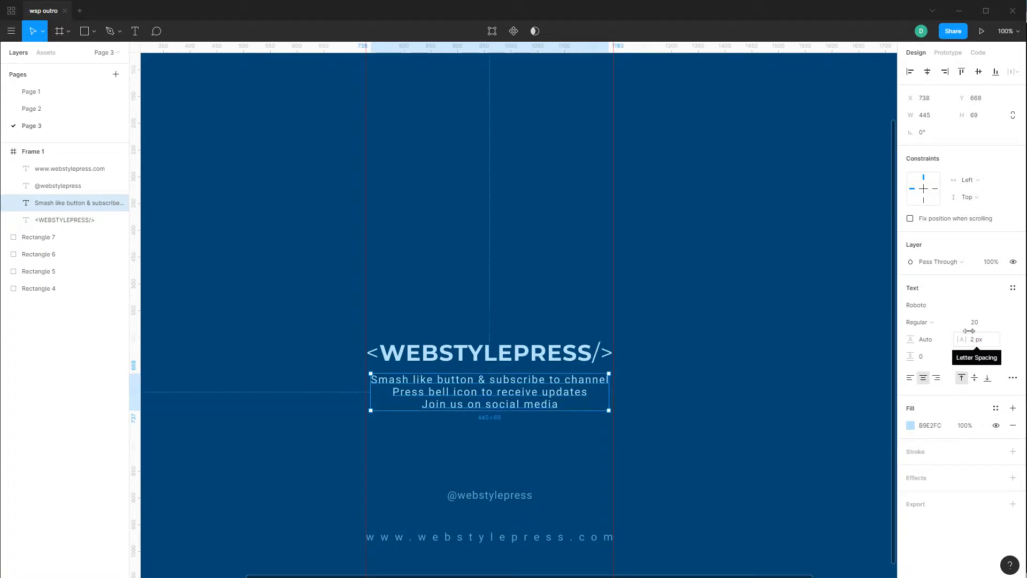
type(".2")
key("Return")
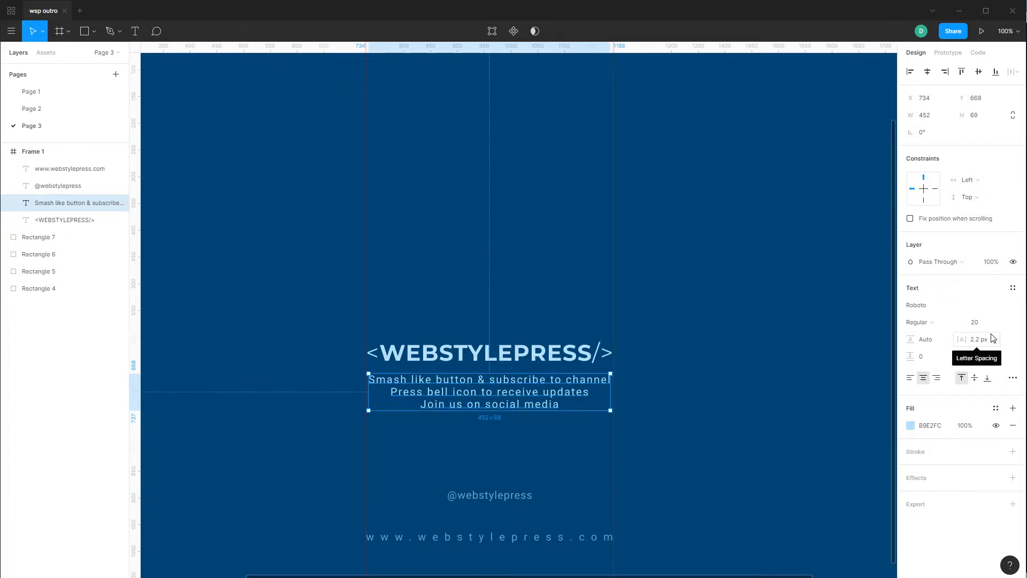
left_click(991, 340)
key("Right")
key("Left")
key("Left")
key("Left")
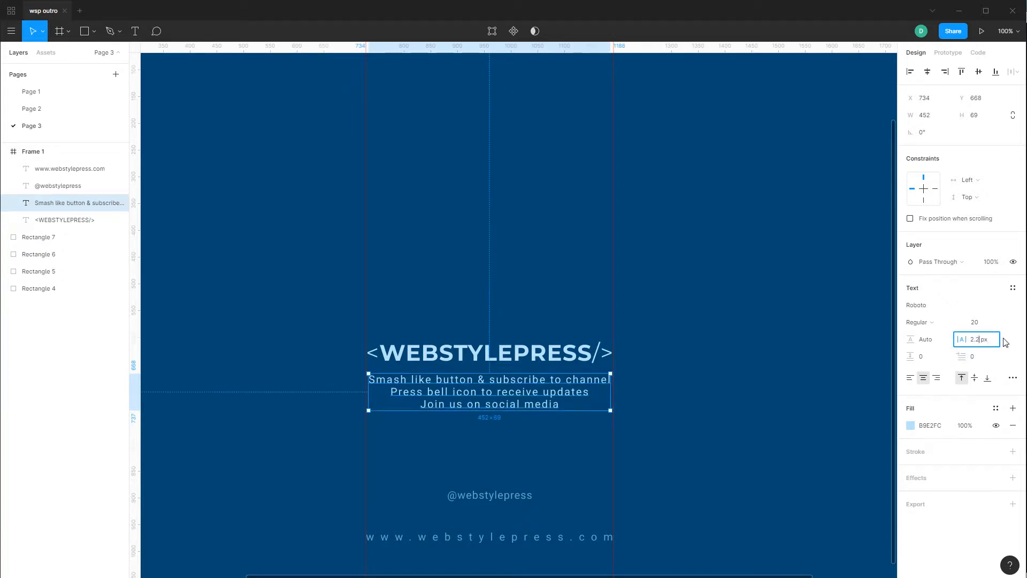
type("3")
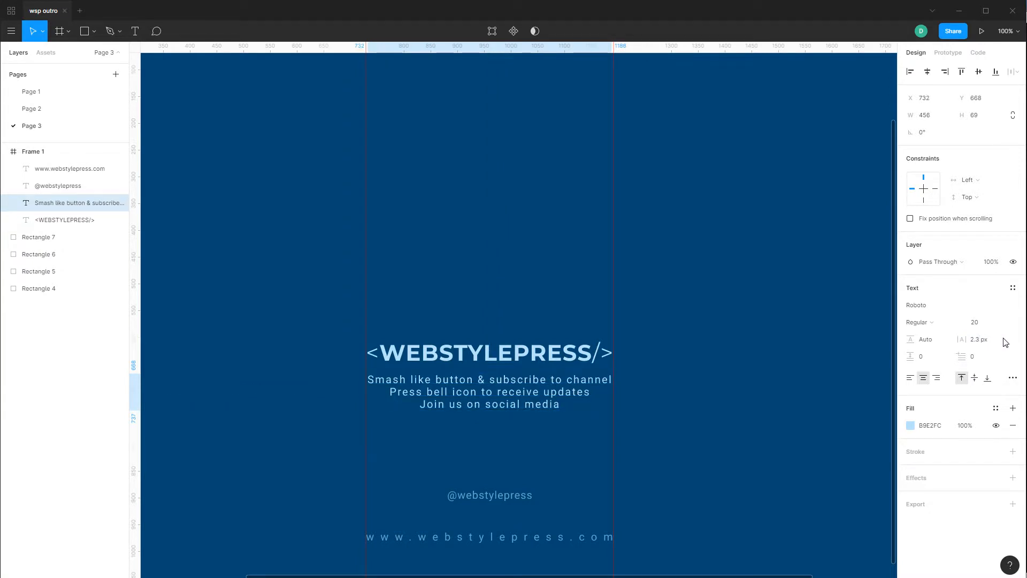
key("Return")
left_click(988, 347)
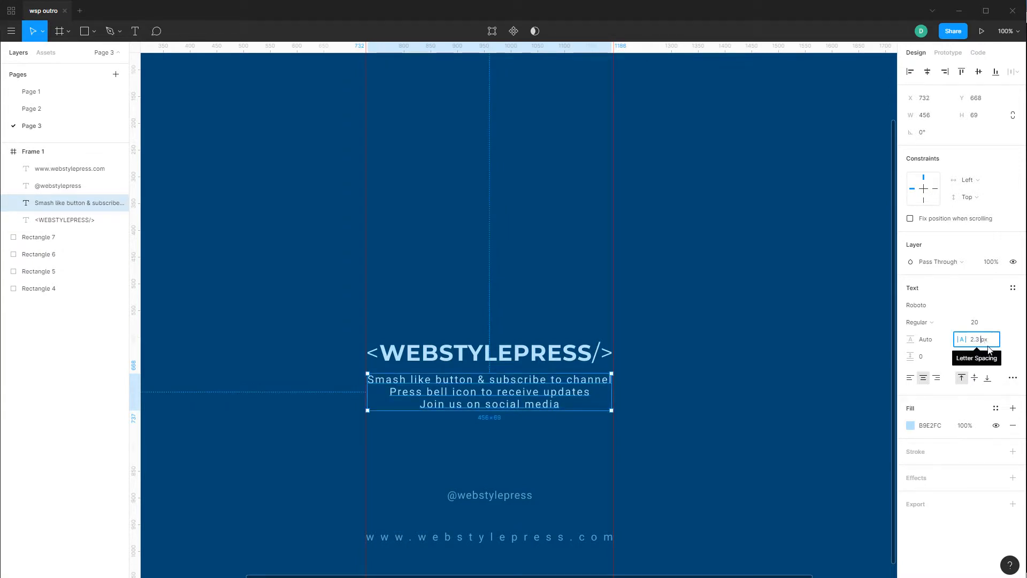
key("Left")
type("4")
key("Delete")
key("Return")
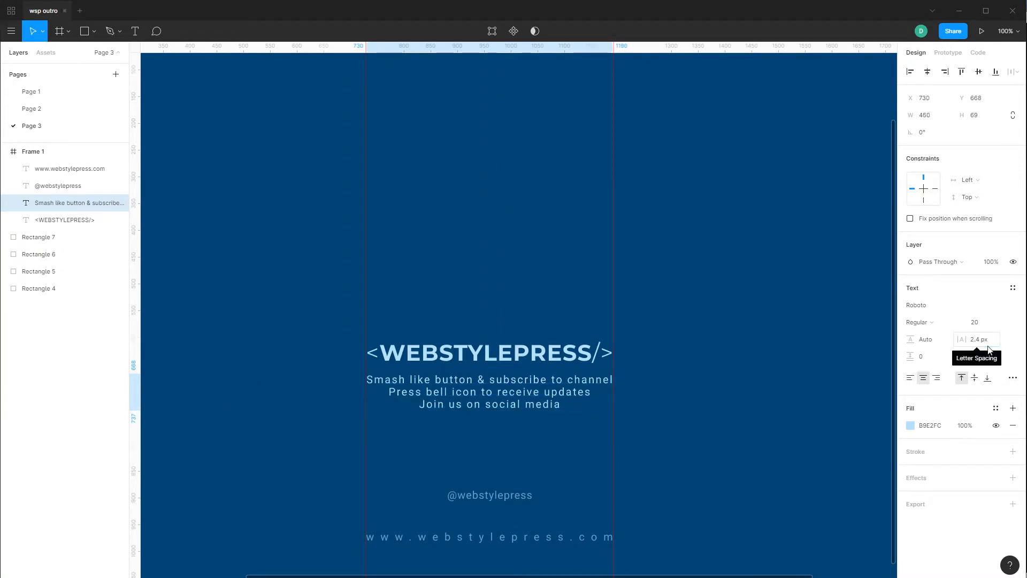
Drag both vertical guides back into the ruler to remove them
left_click(556, 498)
left_click(541, 454)
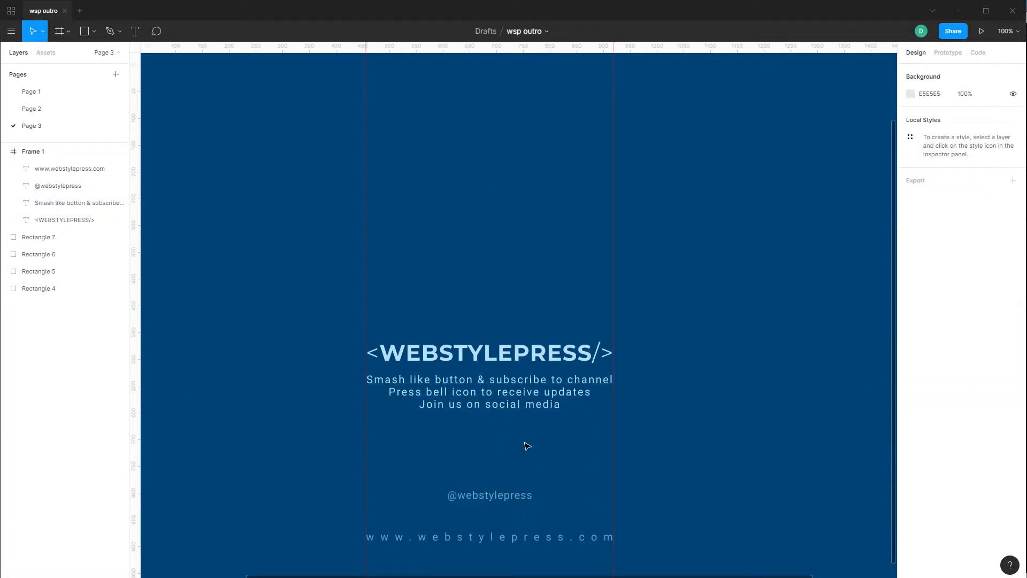
left_click_drag(365, 422, 125, 431)
left_click(467, 434)
left_click_drag(611, 429, 126, 440)
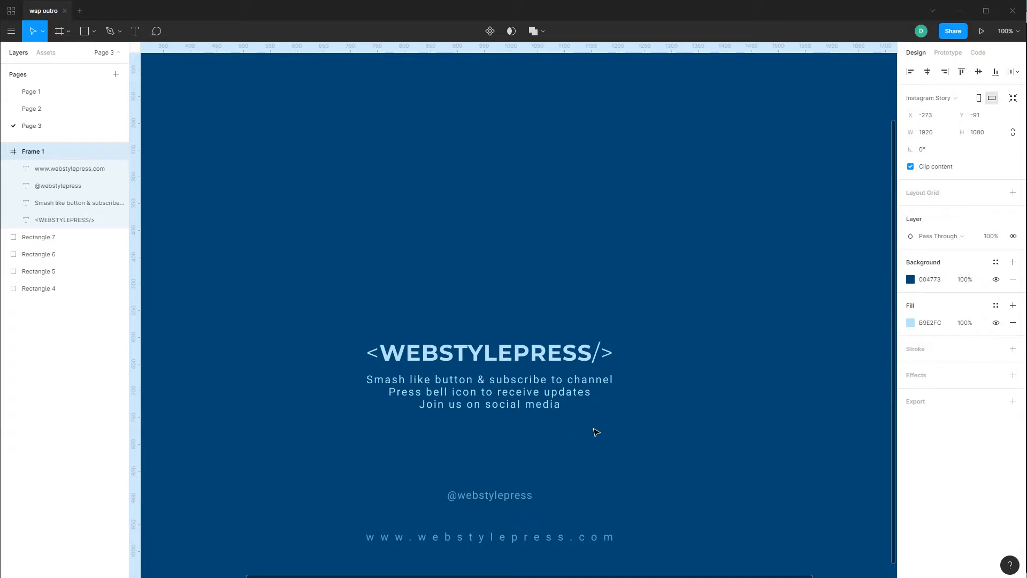
Draw a new frame above the title with the Frame tool
key("ctrl+minus")
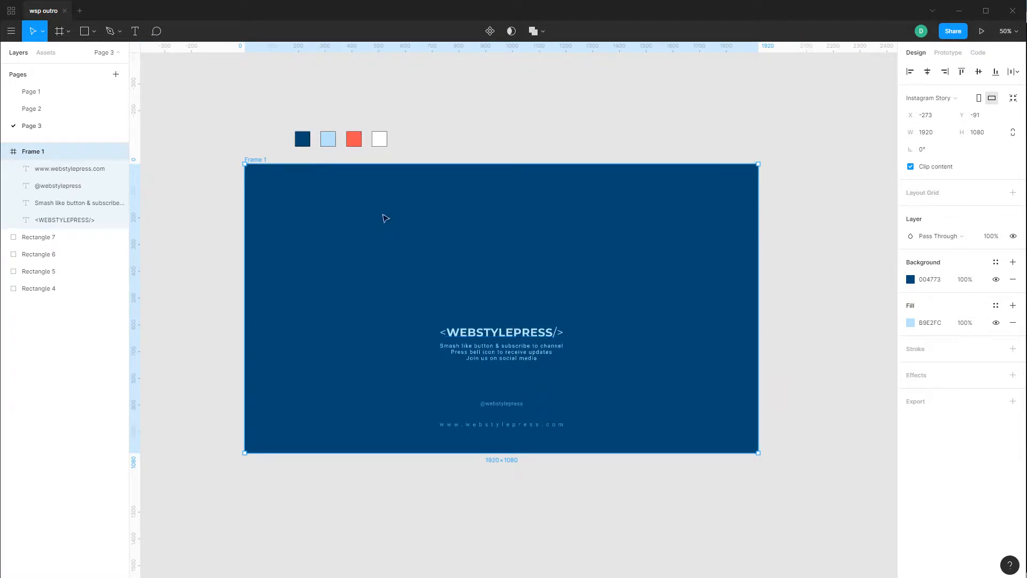
left_click(353, 139)
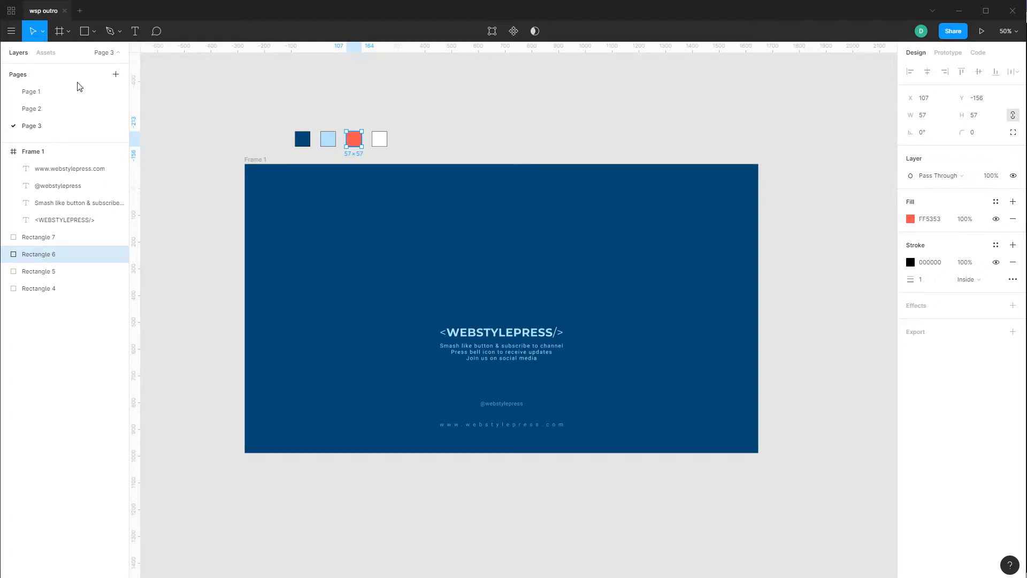
left_click(69, 31)
key("f")
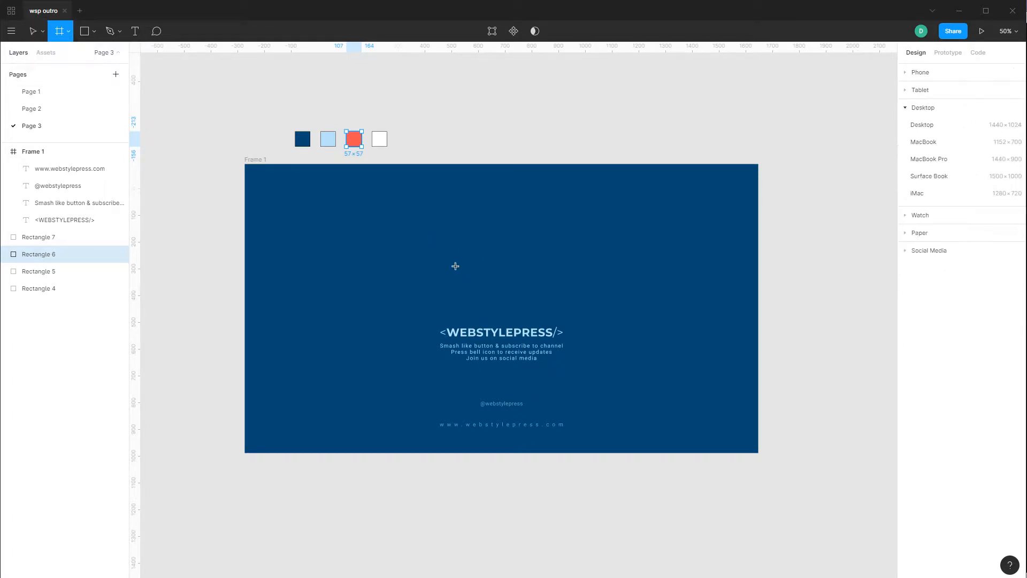
left_click_drag(453, 261, 556, 289)
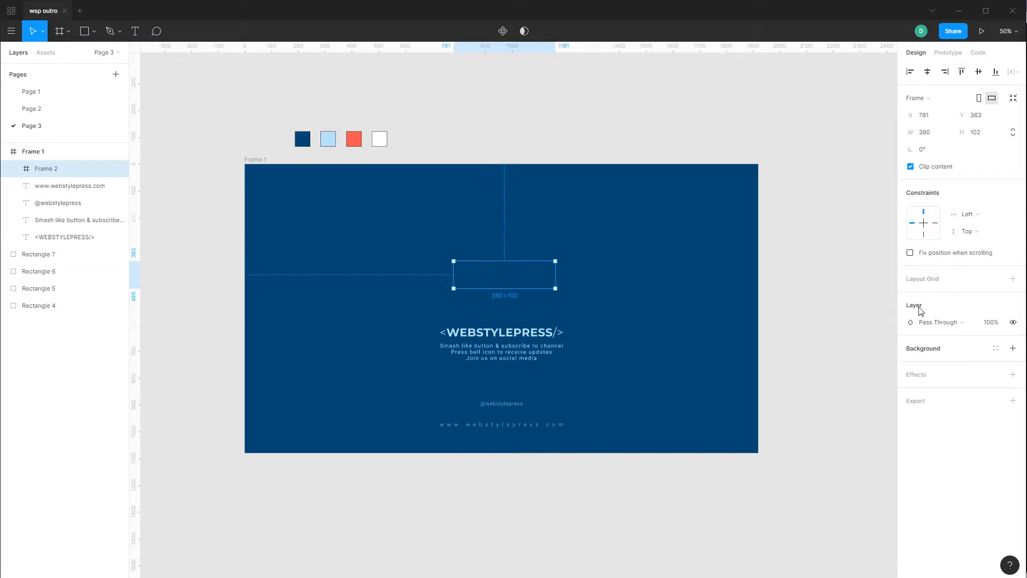
Give the new frame a coral #FF5353 fill sampled from the red swatch
left_click(953, 350)
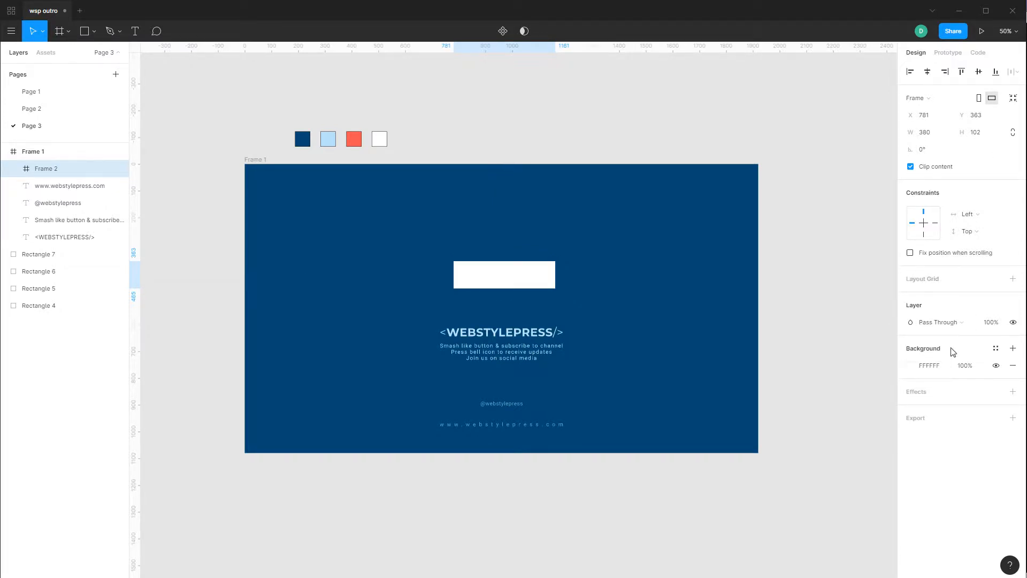
left_click(911, 365)
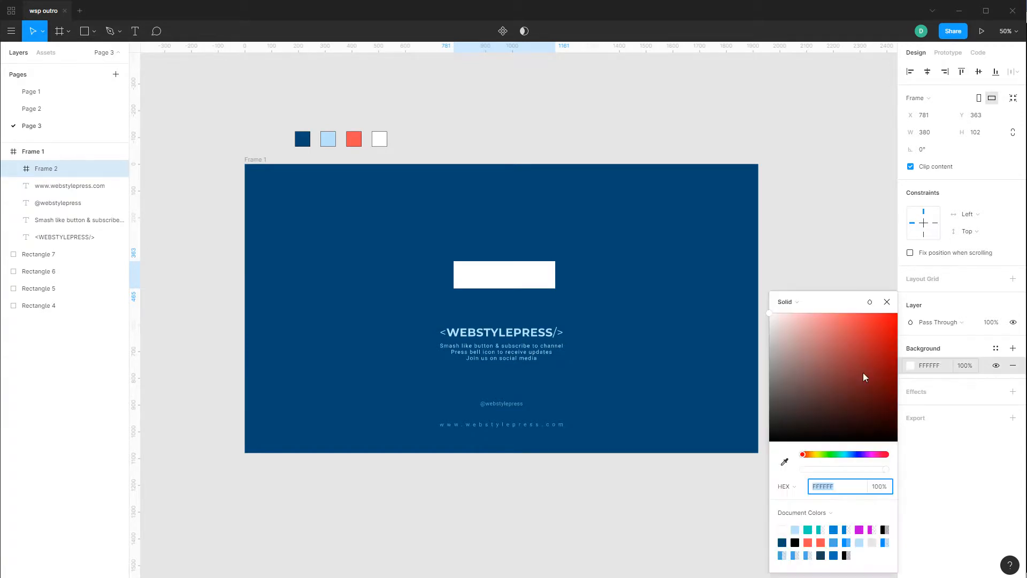
left_click(784, 461)
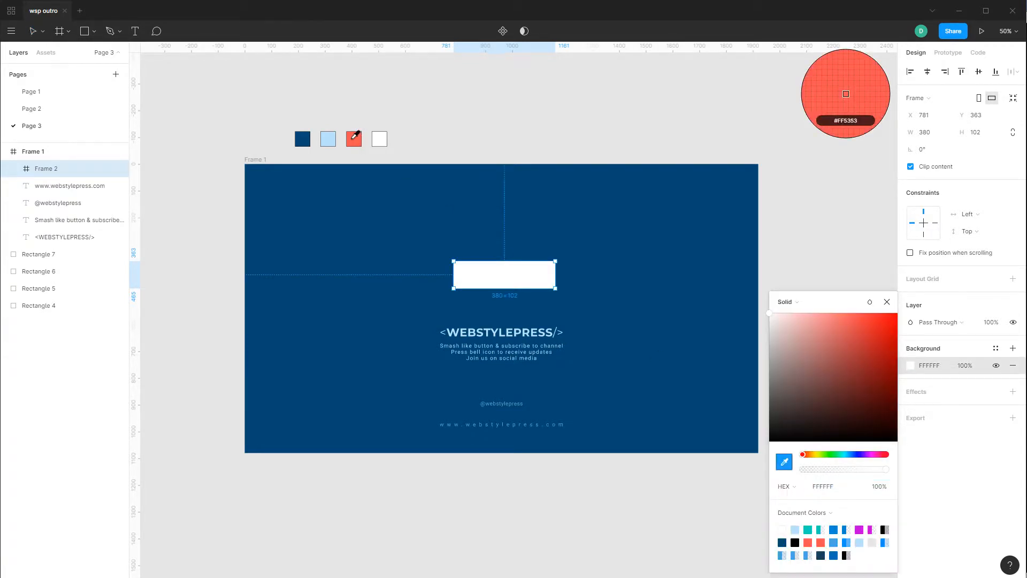
left_click(353, 138)
left_click(887, 303)
Size the coral frame to 250×60 and place it just above the title
left_click(933, 136)
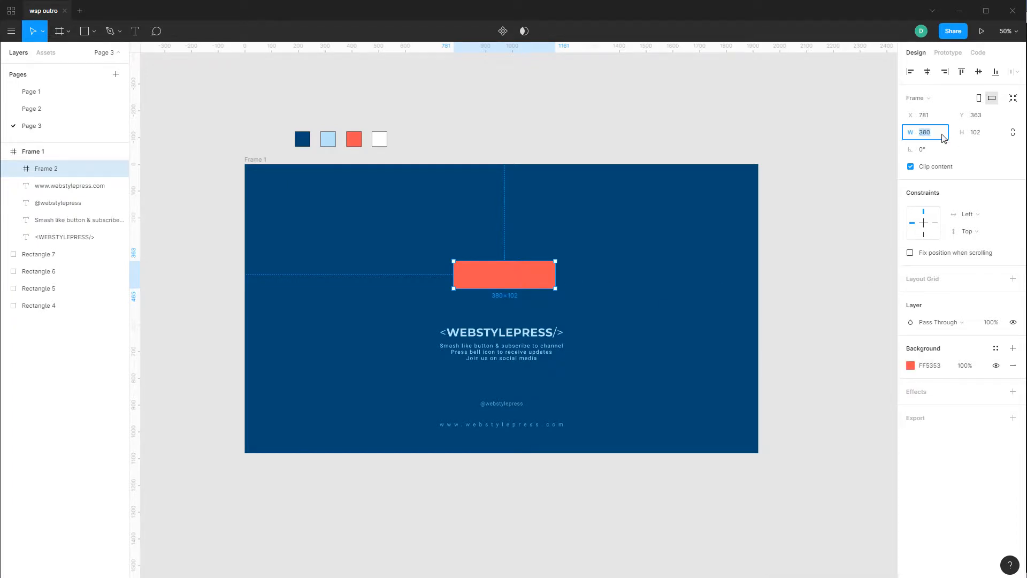
type("250")
key("Tab")
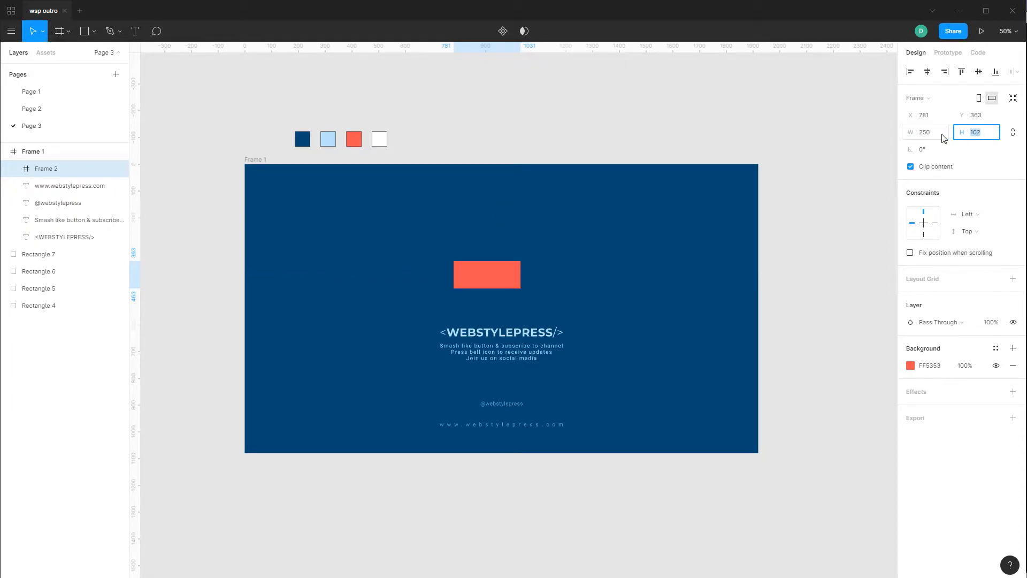
key("Return")
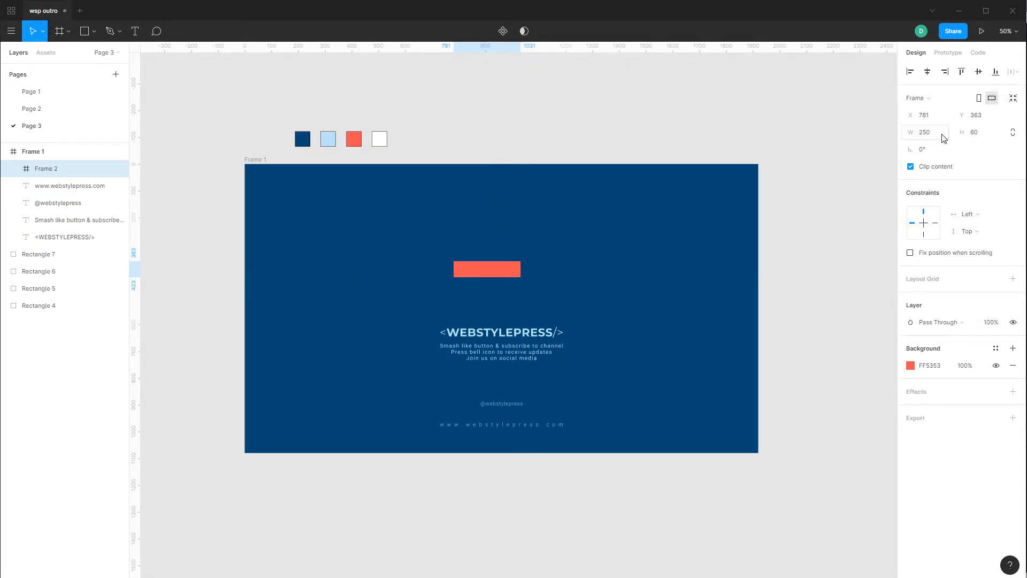
left_click_drag(498, 274, 513, 293)
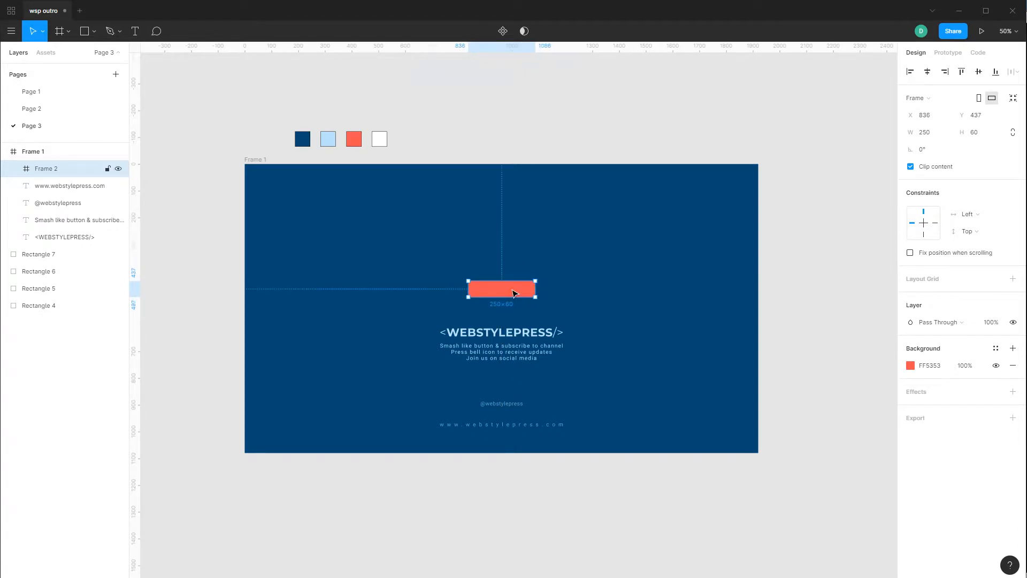
key("shift+0")
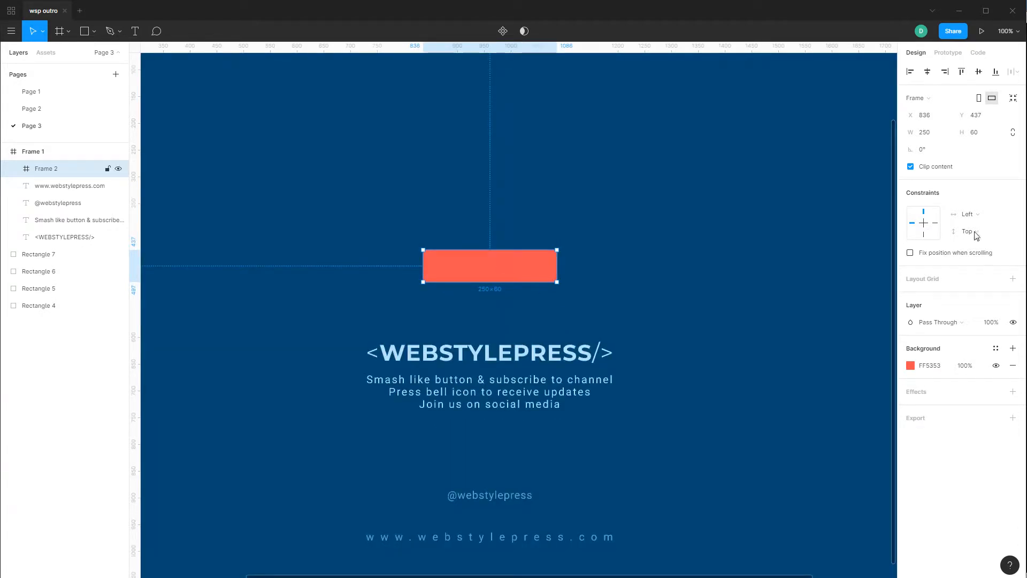
Resize the coral frame to 270×70
left_click(940, 138)
key("Left")
key("Right")
key("Tab")
key("Left")
type("7")
key("Return")
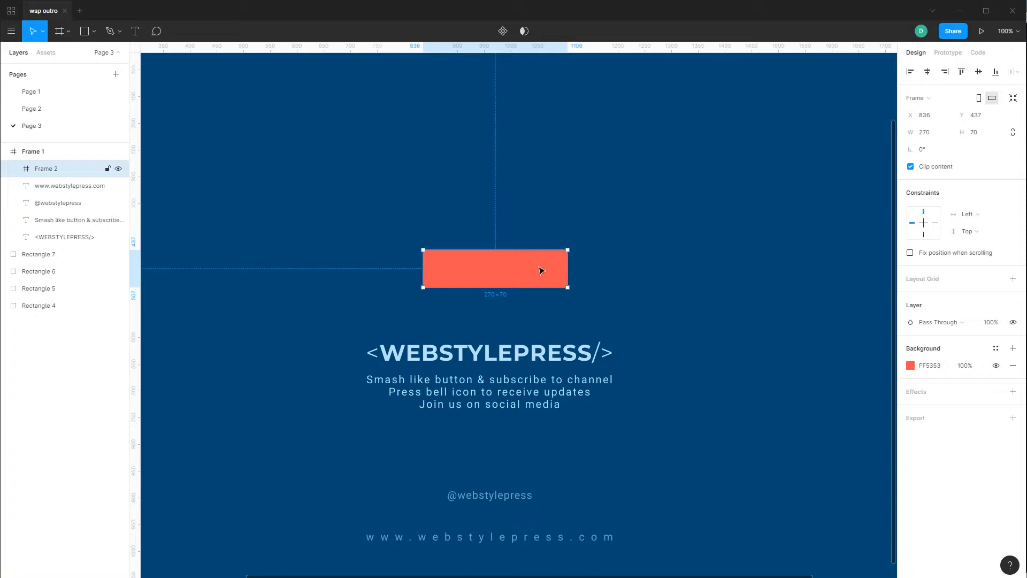
Delete the coral frame and draw a 238×75 rectangle above the title instead
key("Delete")
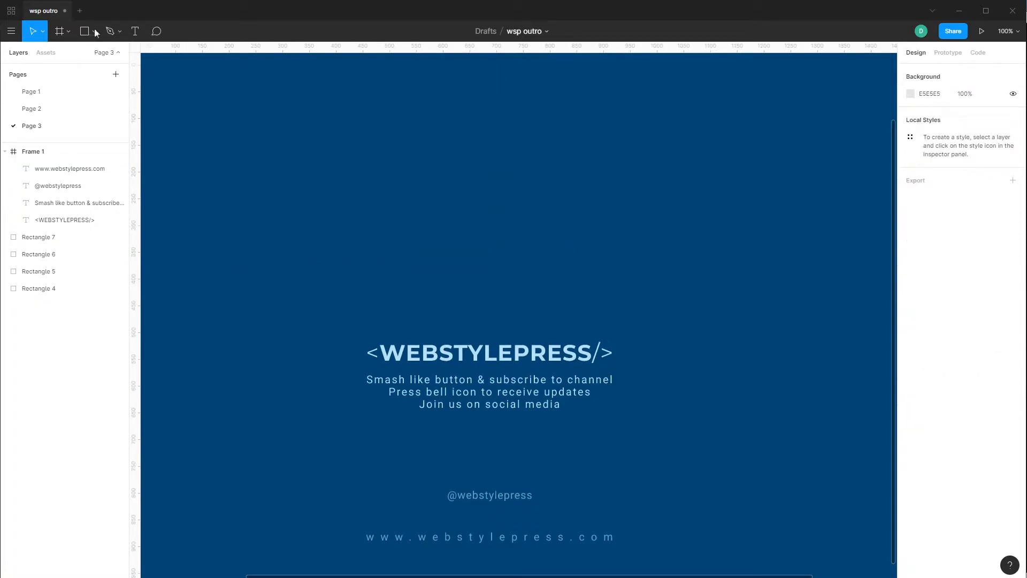
left_click(94, 31)
left_click(69, 53)
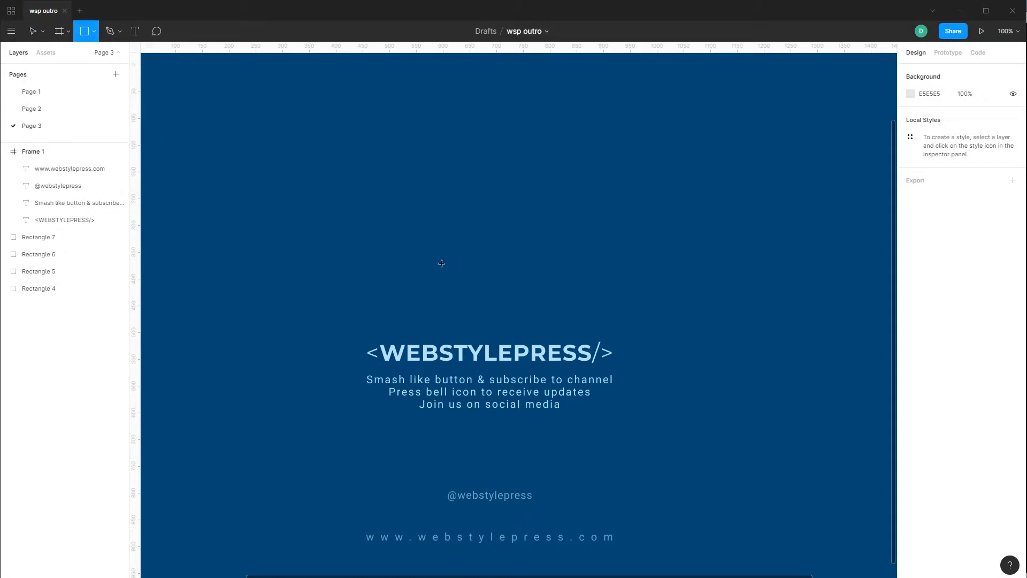
left_click_drag(440, 265, 568, 305)
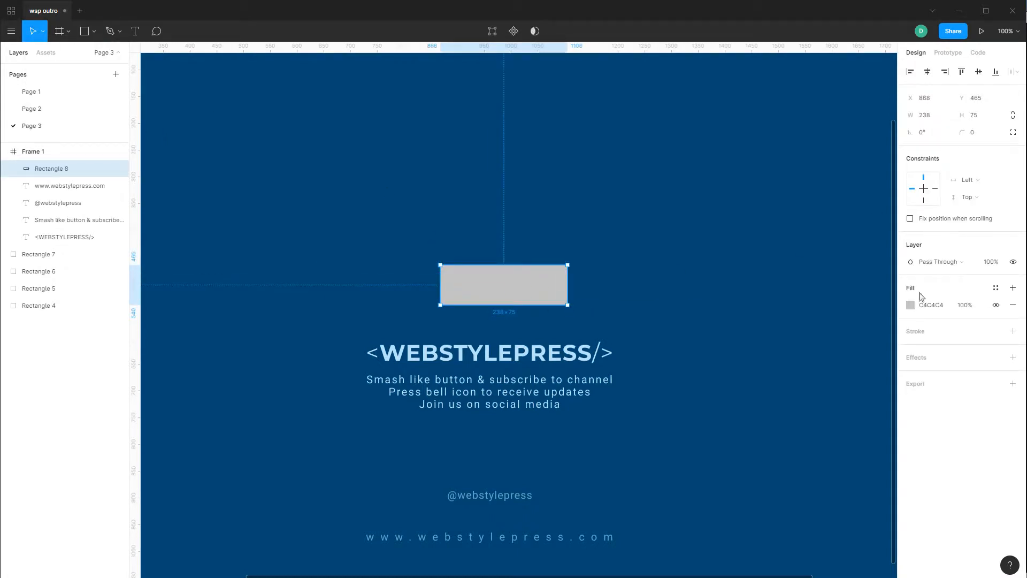
Fill the rectangle with coral #FF5353 from the red swatch and size it 270×70
scroll(751, 271, "up", 6)
scroll(701, 298, "left", 2)
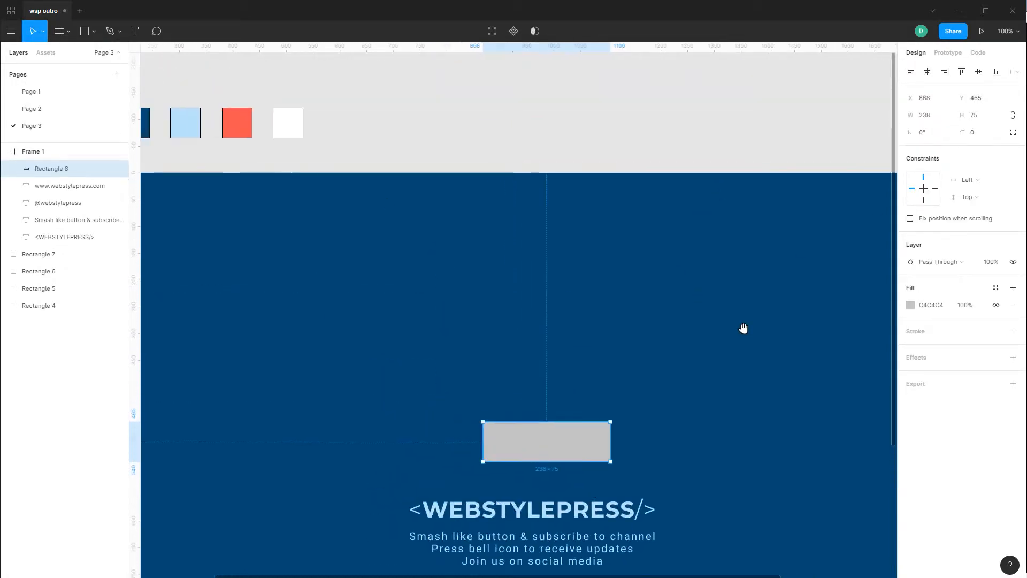
left_click(910, 305)
left_click(784, 461)
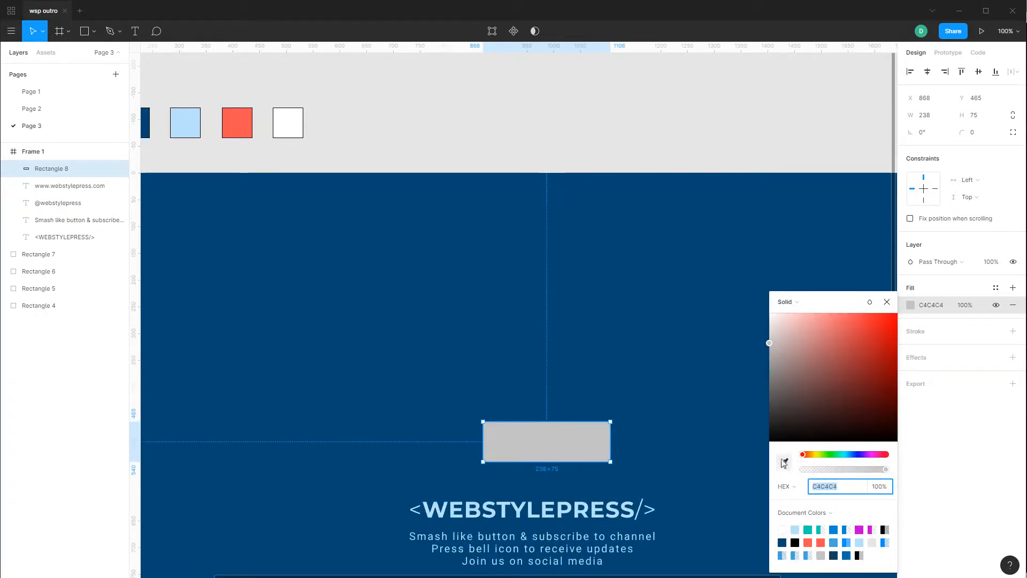
left_click(237, 119)
left_click(933, 230)
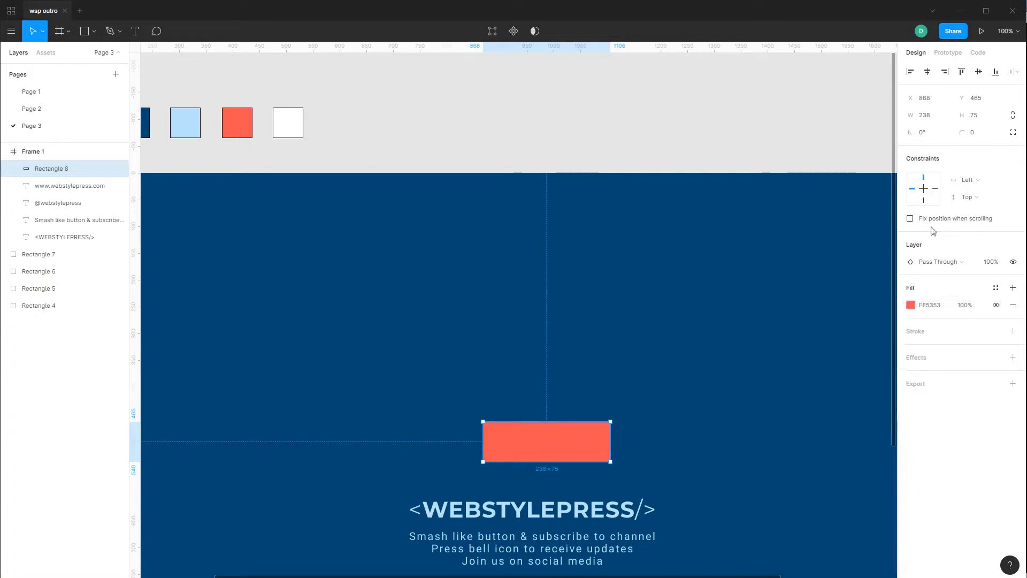
left_click(927, 116)
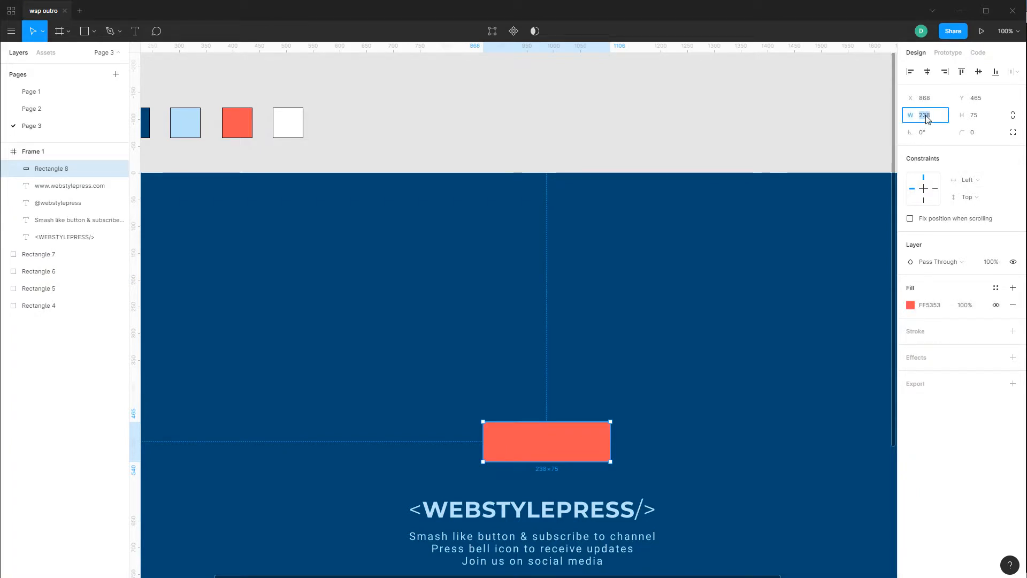
key("Return")
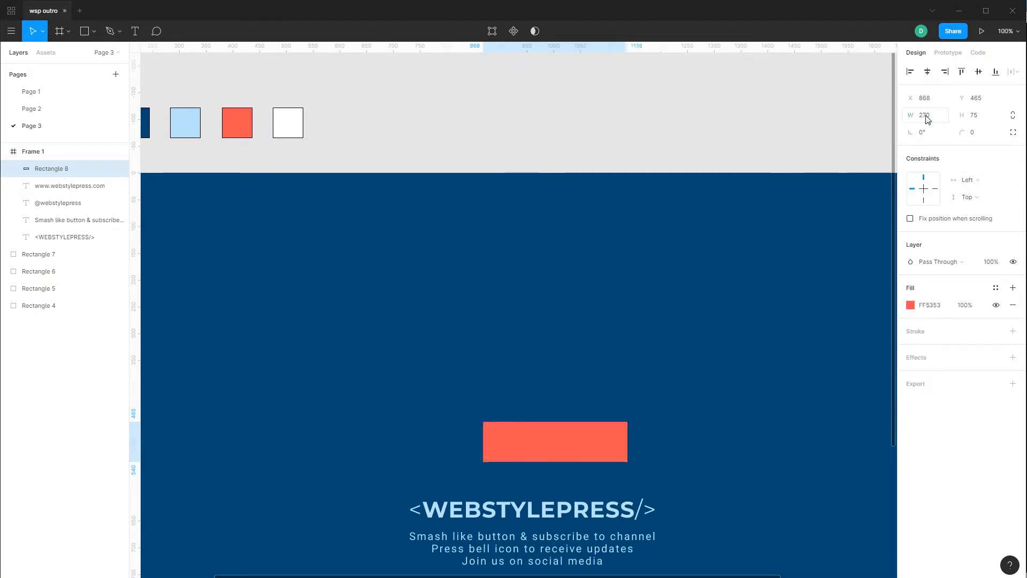
left_click(993, 123)
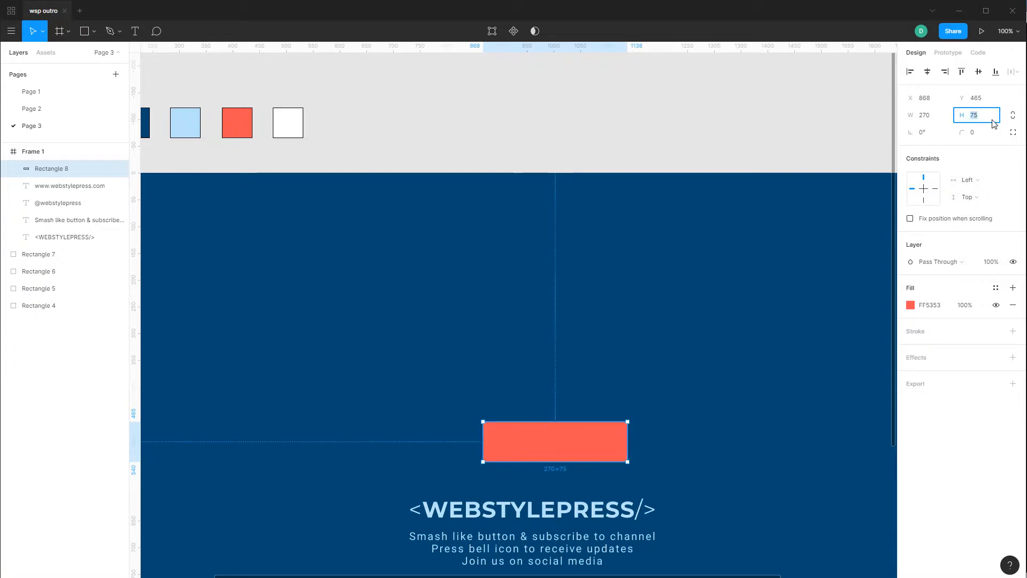
key("Return")
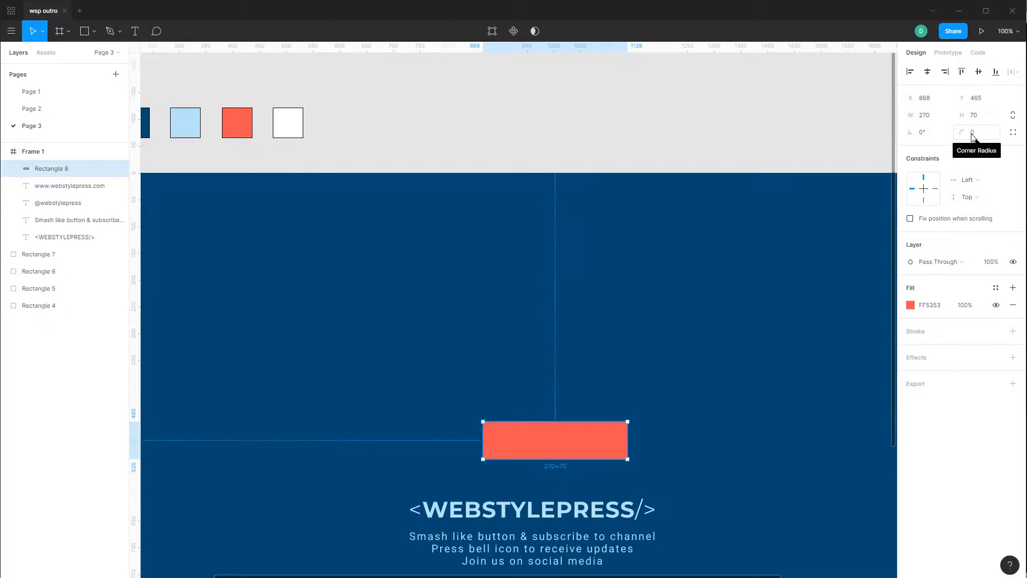
Round the button corners to radius 10 and shift it left to X 825, Y 458
left_click(972, 135)
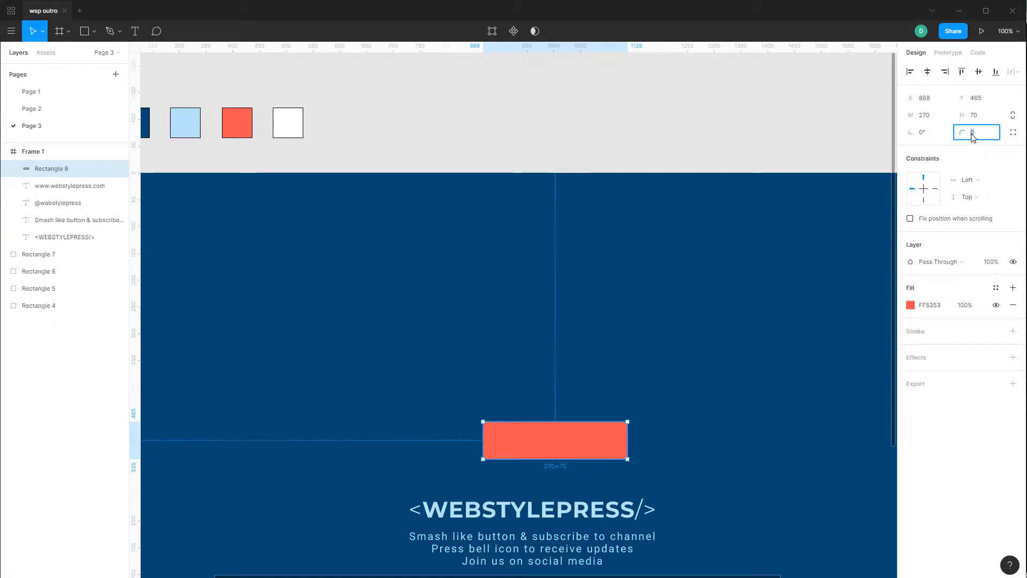
type("4")
key("Return")
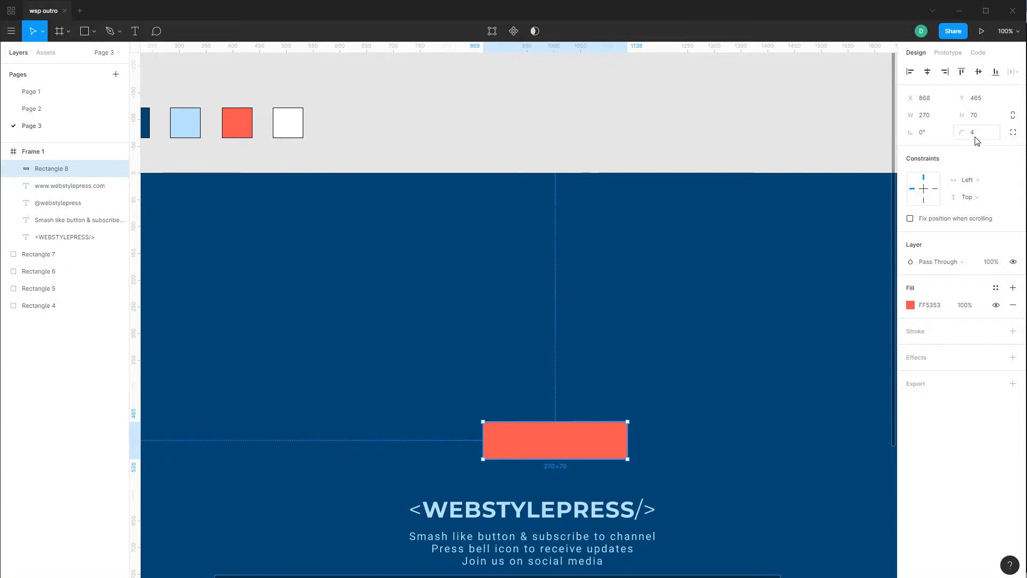
left_click_drag(585, 444, 566, 441)
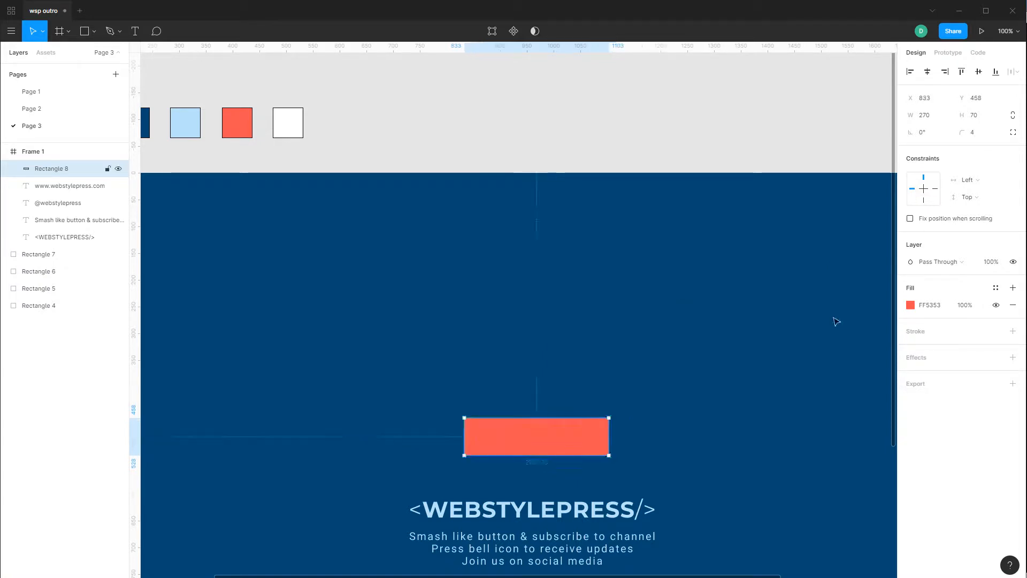
left_click(977, 133)
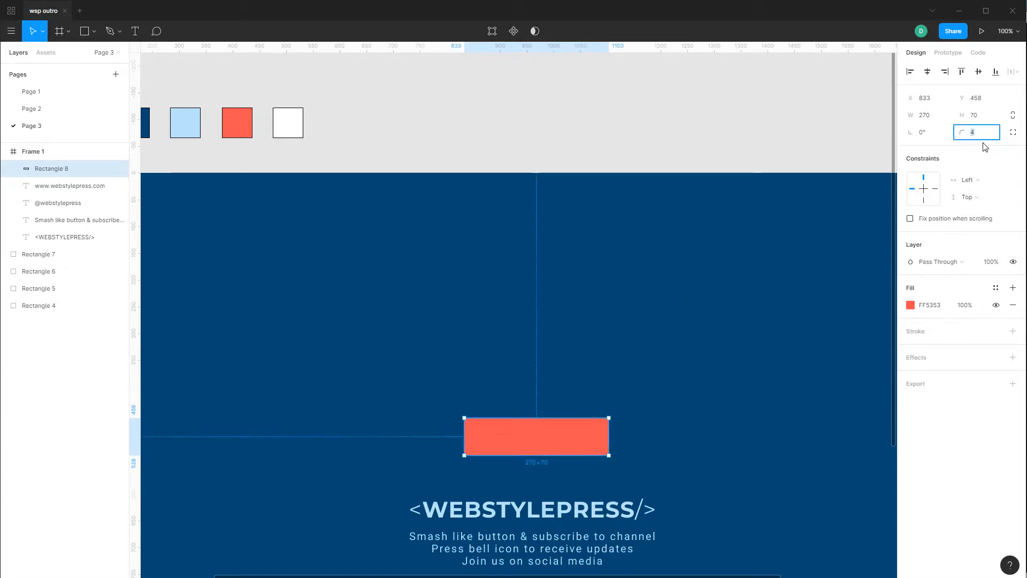
type("8")
key("Return")
left_click(974, 134)
type("10")
key("Return")
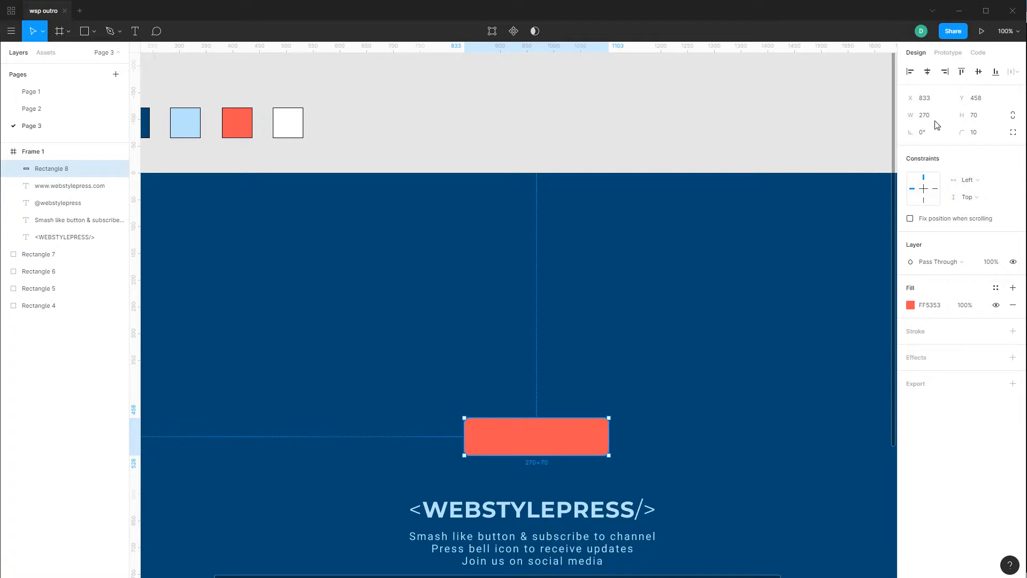
key("Left")
key("Left")
key("Left")
key("Left")
key("Left")
key("Left")
key("Left")
key("Left")
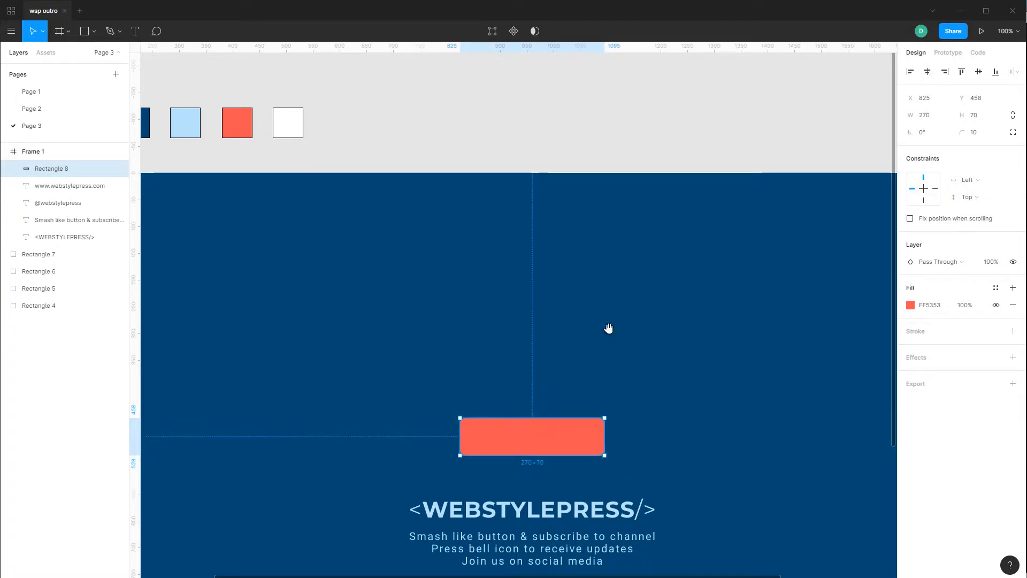
scroll(609, 328, "down", 3)
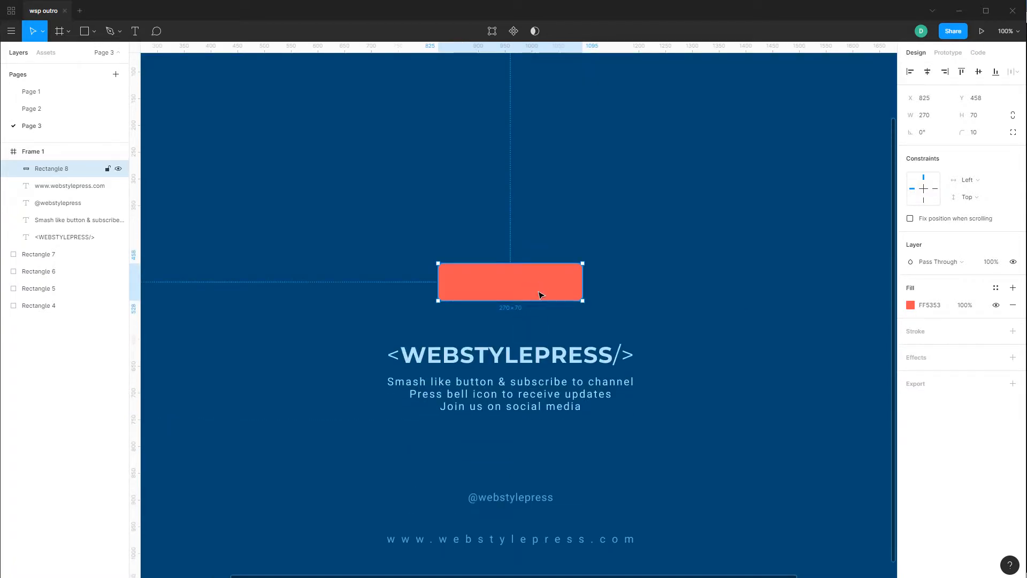
Move the coral button rectangle down to Y 484 and resize it to 274×66
left_click_drag(539, 294, 540, 308)
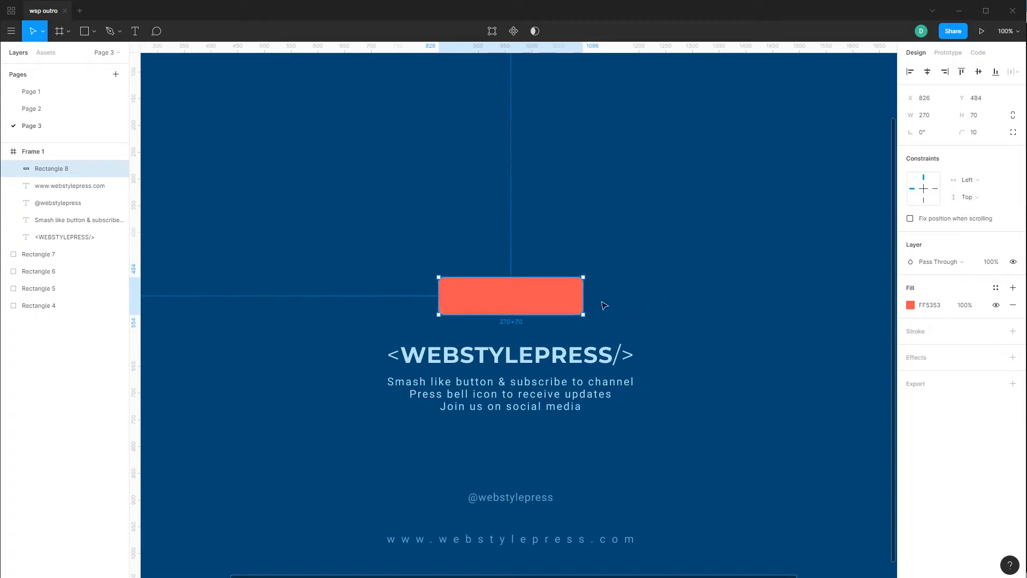
left_click(987, 120)
key("Return")
left_click(935, 121)
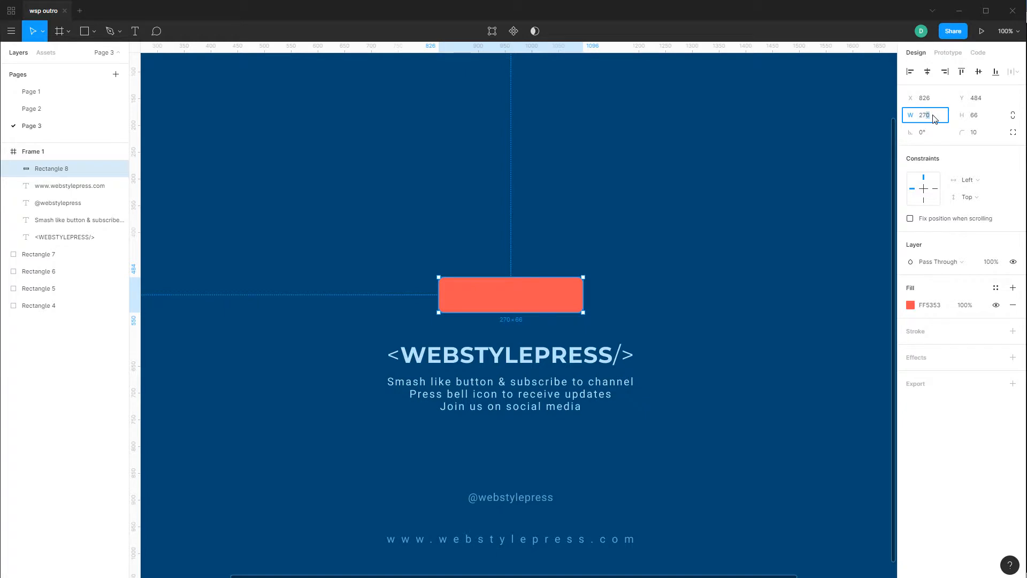
type("274")
key("Return")
Add a SUBSCRIBE text label on the coral button rectangle
left_click(136, 32)
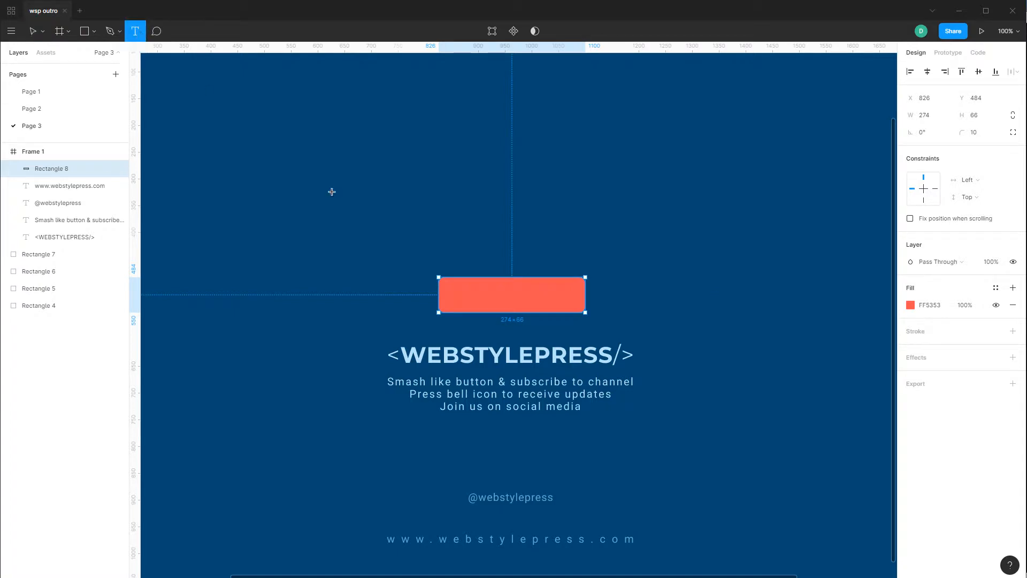
left_click(478, 297)
type("SUBSCRIBE")
key("Escape")
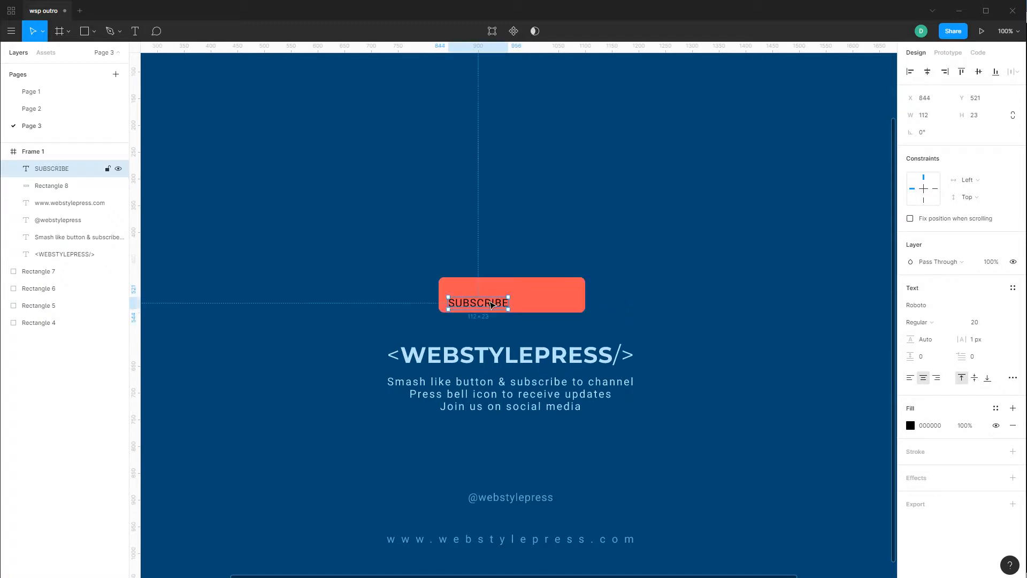
left_click_drag(505, 303, 525, 296)
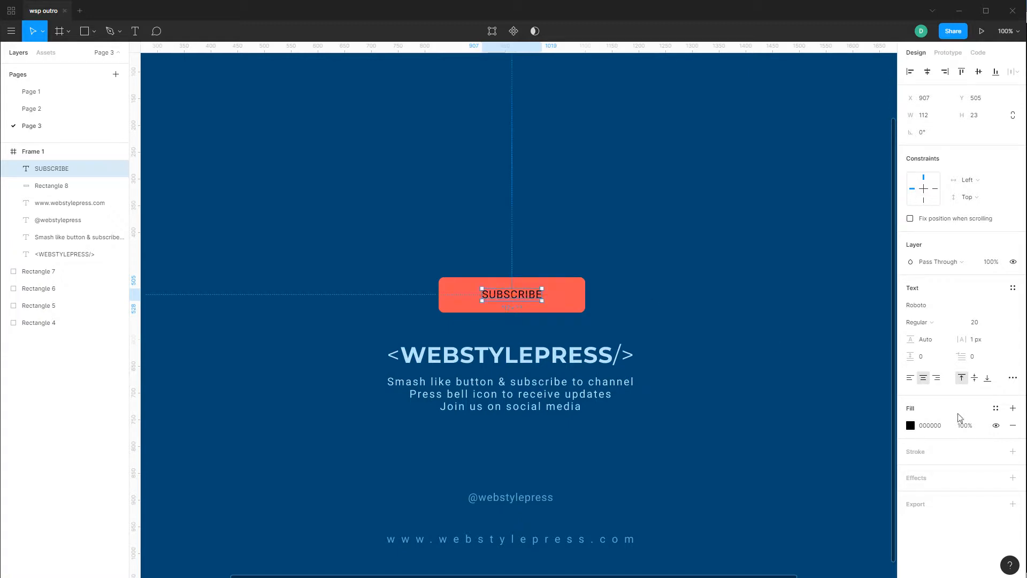
Style the SUBSCRIBE text white FFFFFF at size 25 with a drop shadow
left_click(910, 425)
left_click_drag(821, 396, 741, 279)
left_click(886, 303)
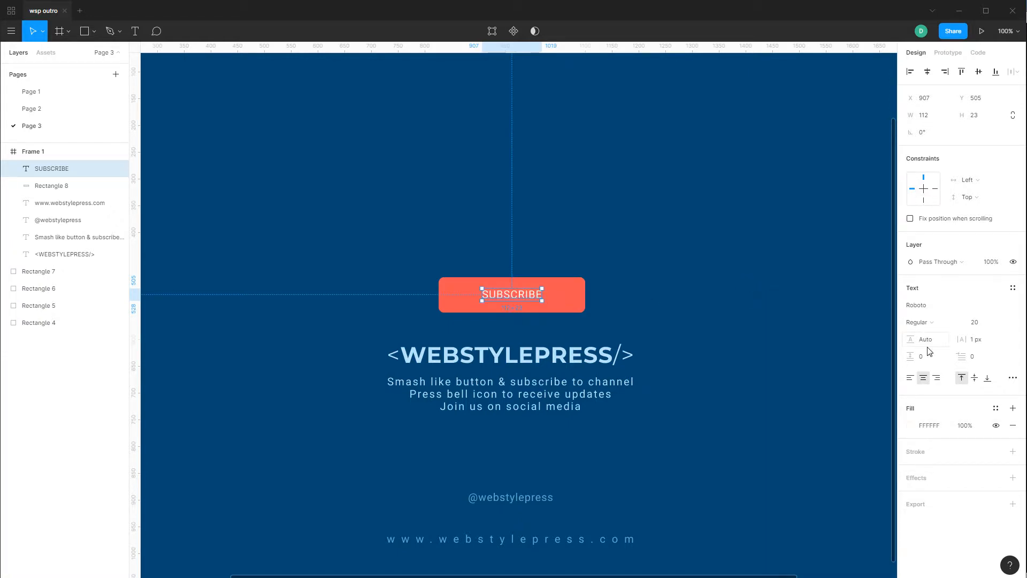
left_click(988, 327)
type("25")
key("Return")
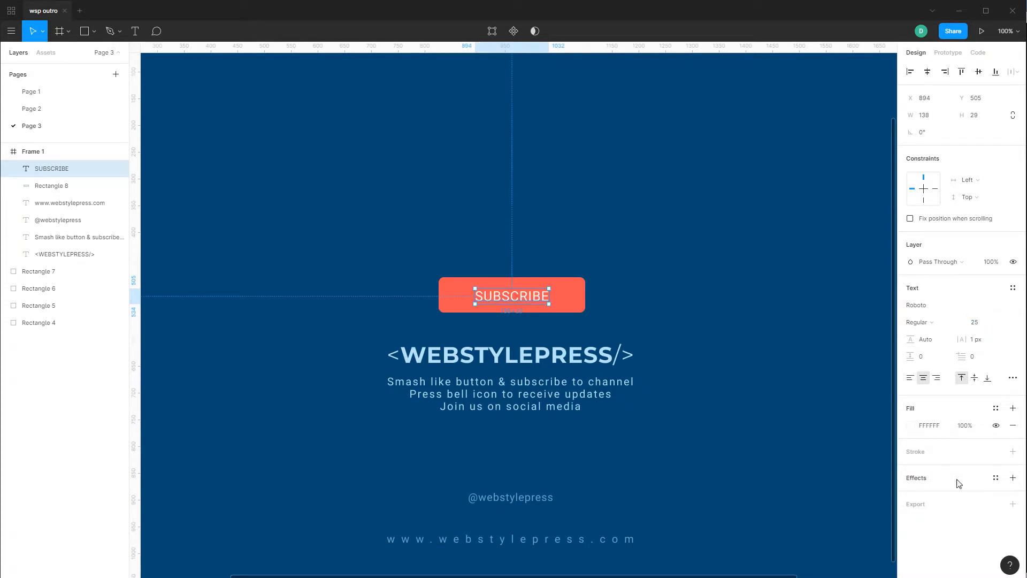
left_click(971, 483)
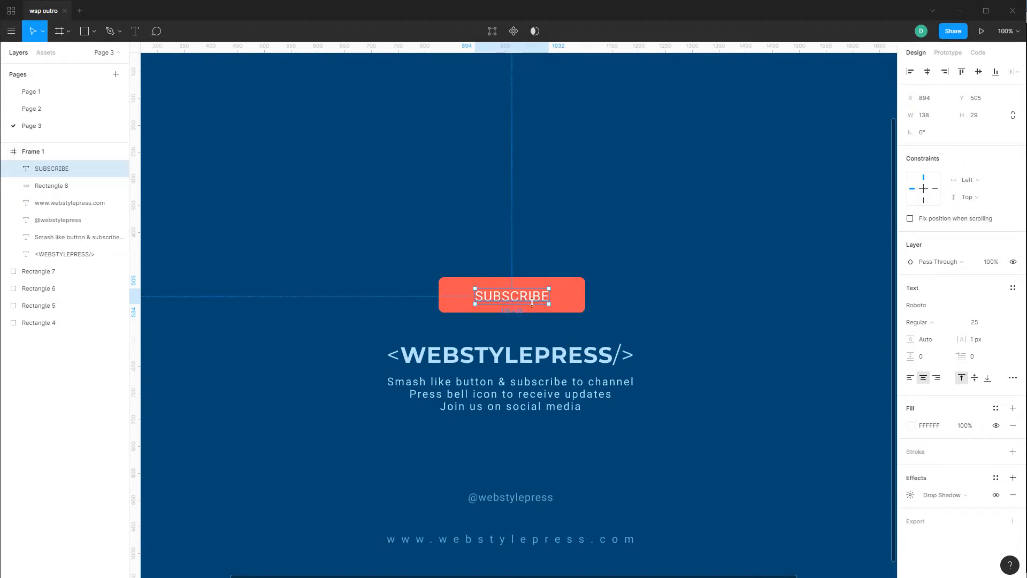
Nudge the SUBSCRIBE label until it sits centred on the button
left_click_drag(524, 299, 538, 298)
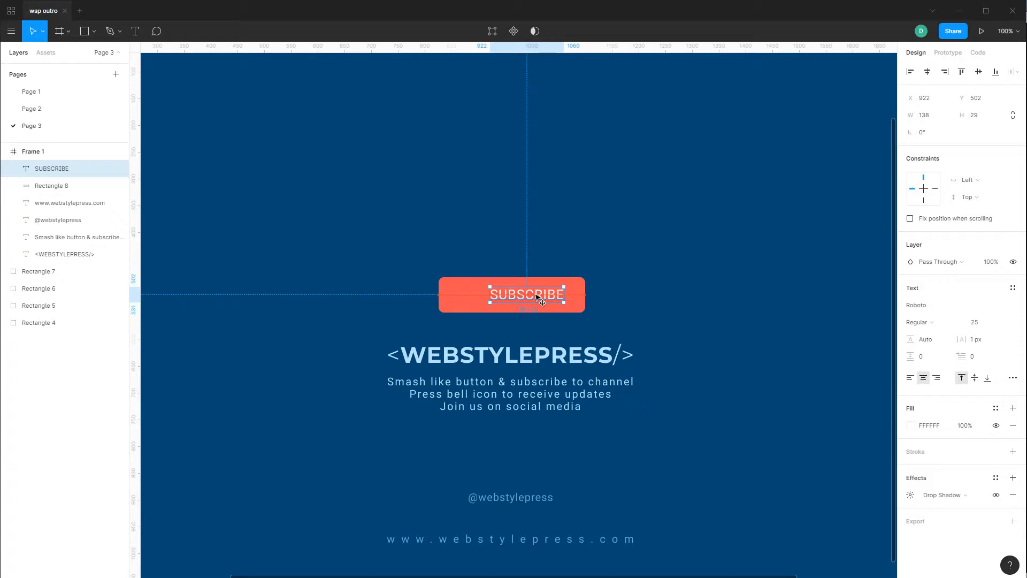
left_click_drag(534, 294, 532, 294)
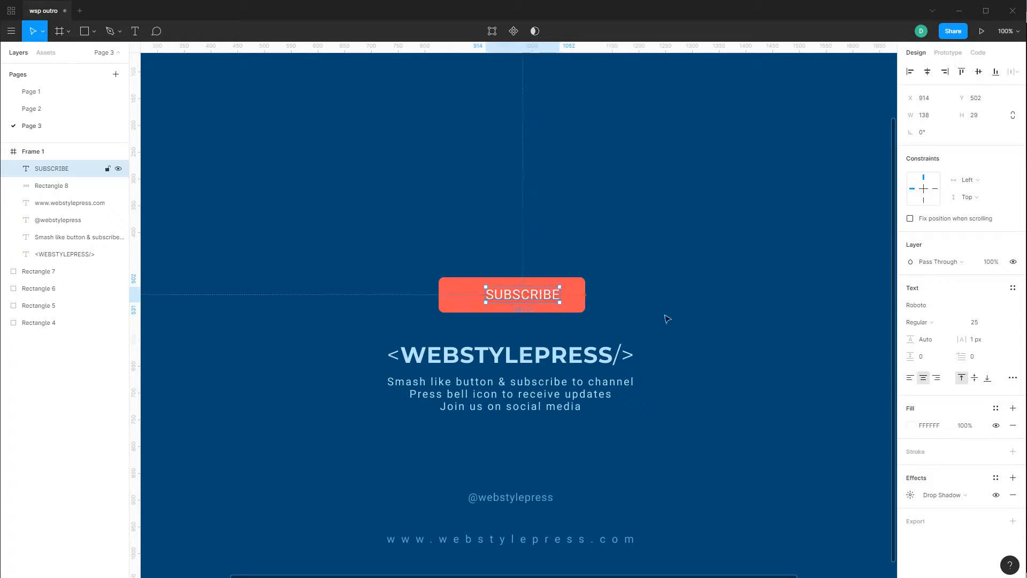
key("Escape")
left_click(547, 296)
left_click(656, 306)
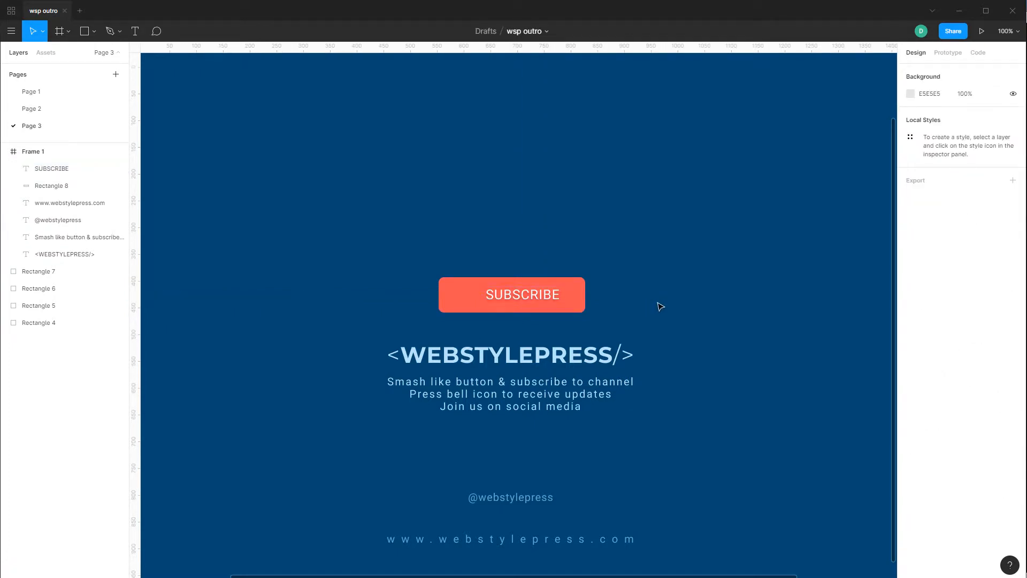
Zoom out, save the file, and launch the Iconify plugin from Frame 1's Plugins menu
key("minus")
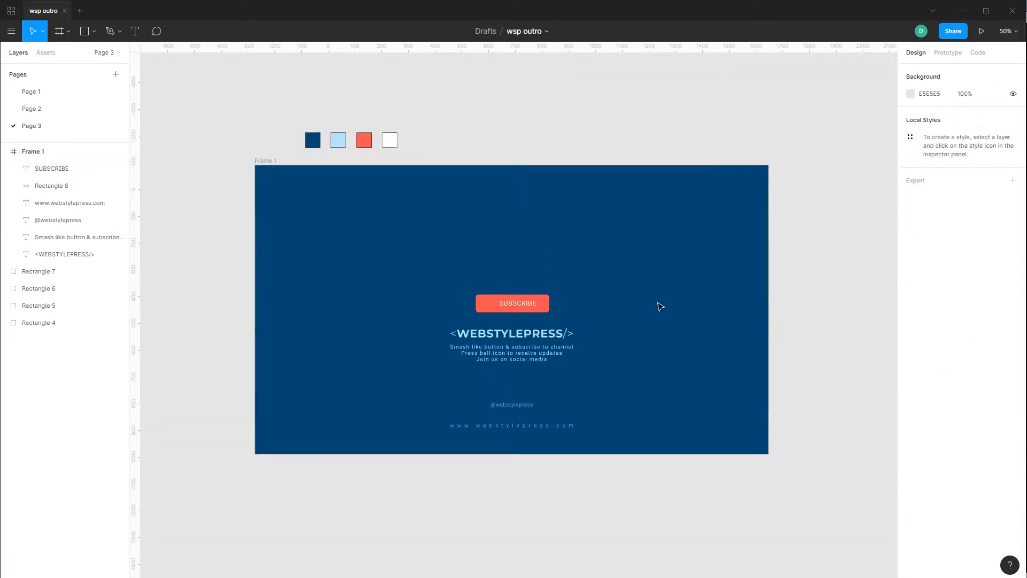
key("ctrl+s")
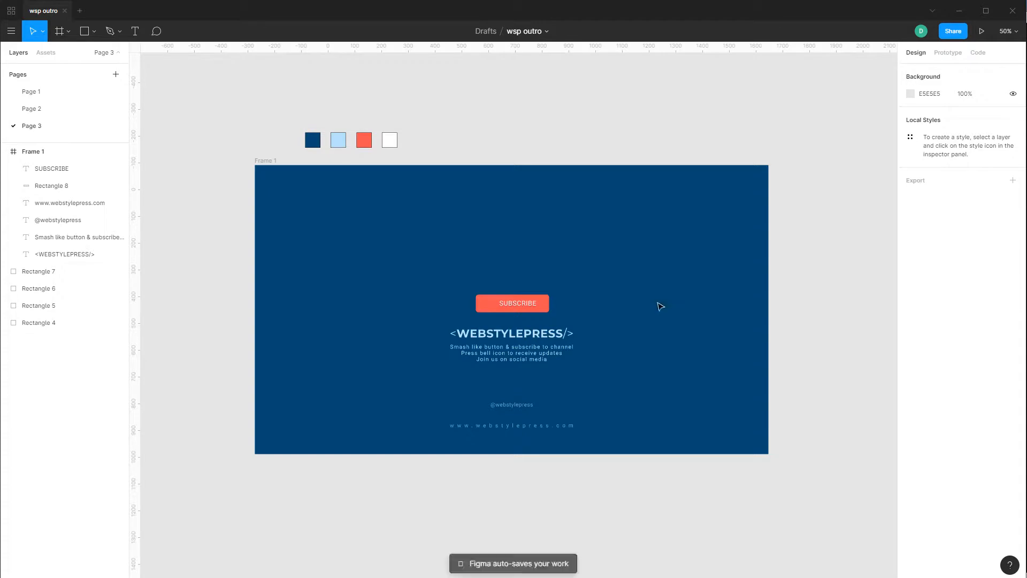
right_click(353, 296)
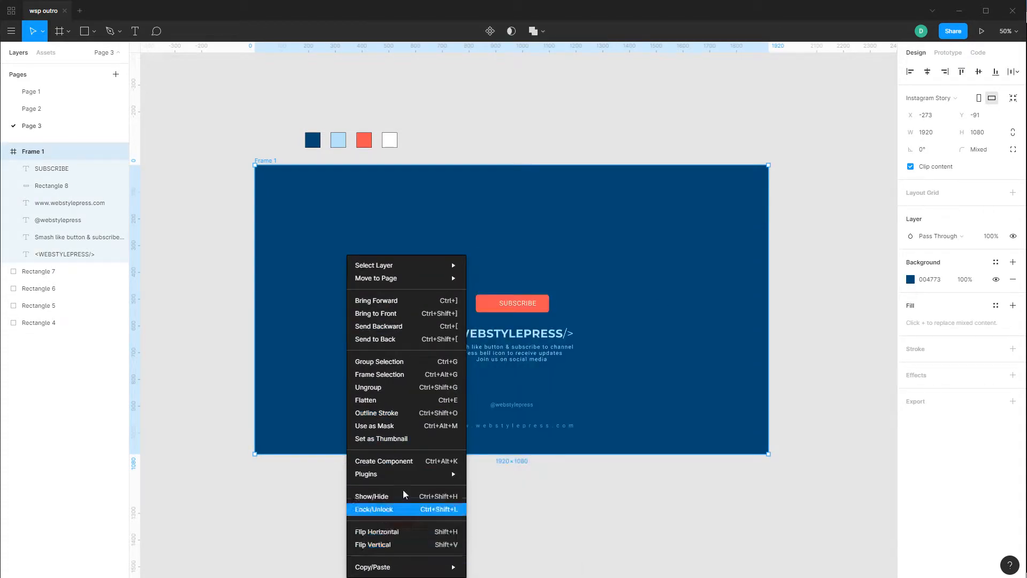
mouse_move(406, 479)
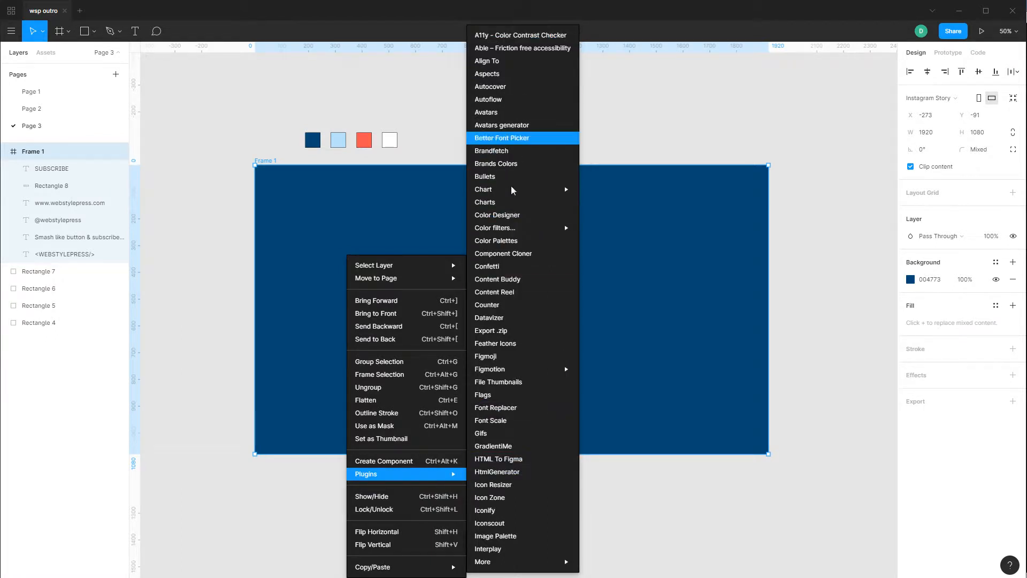
mouse_move(529, 370)
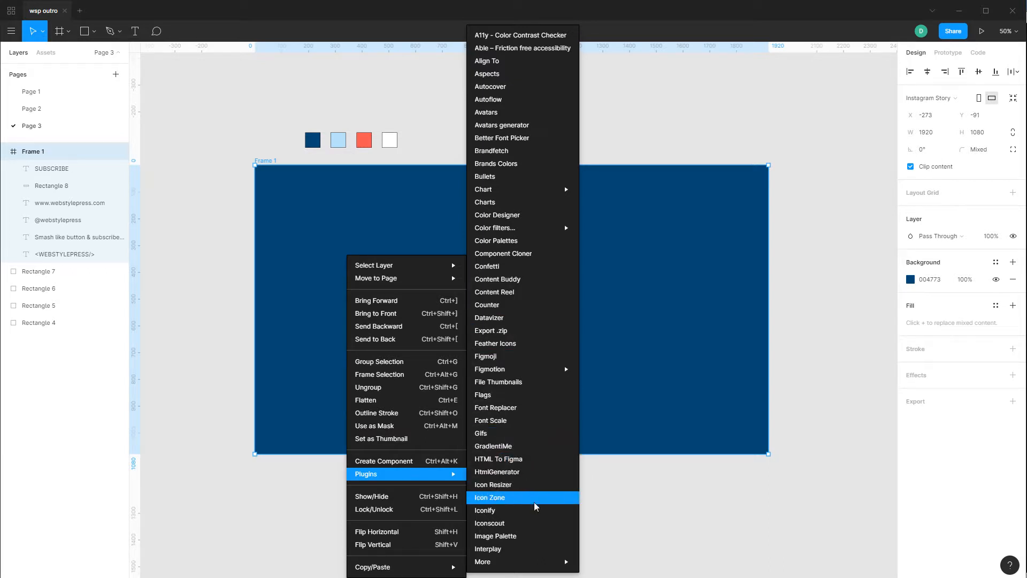
left_click(523, 512)
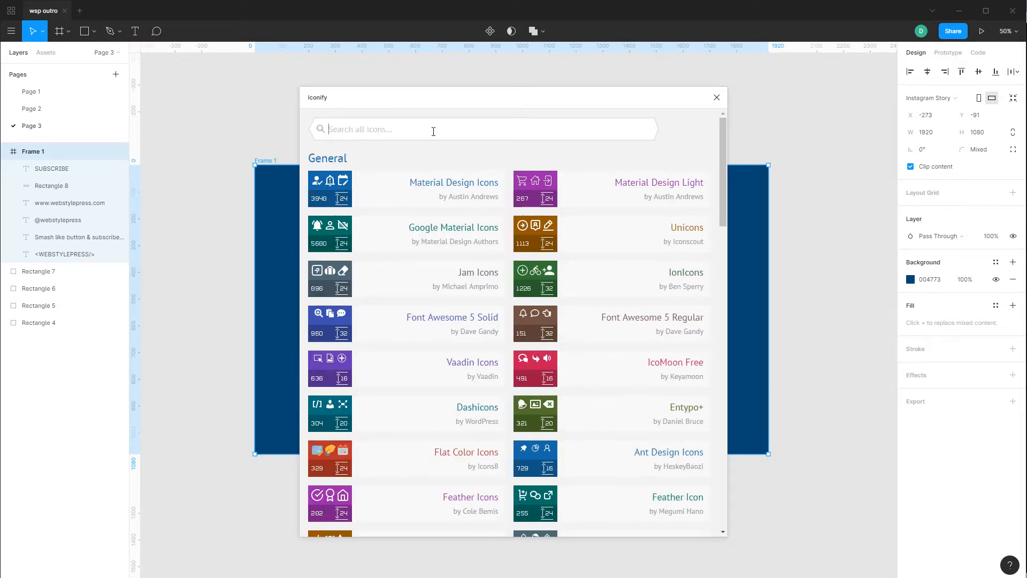
Search Iconify for 'thum' and add the typcn:thumbs-up icon from page 3 to Frame 1
type("thumb")
key("Return")
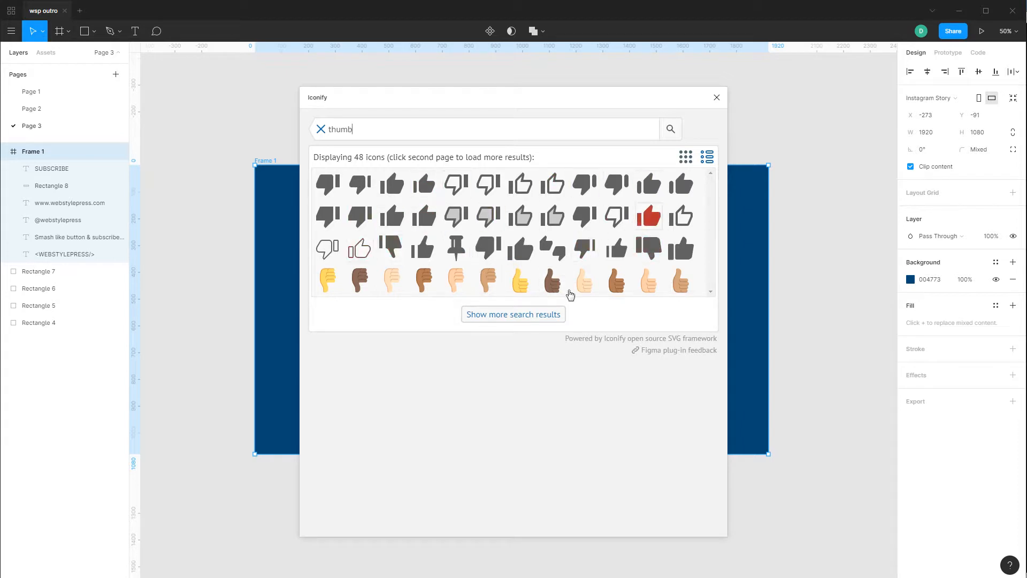
left_click(521, 314)
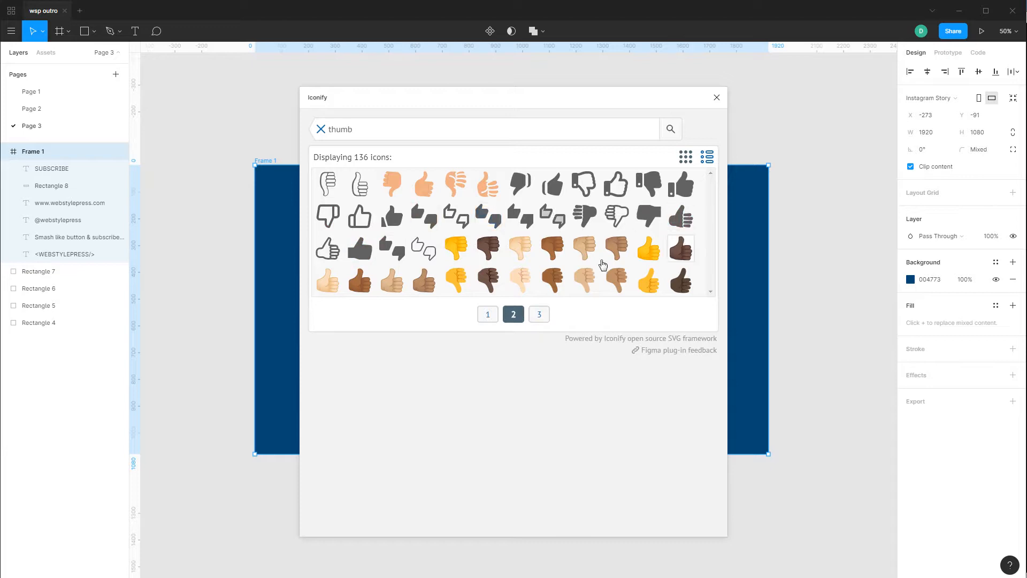
left_click(540, 315)
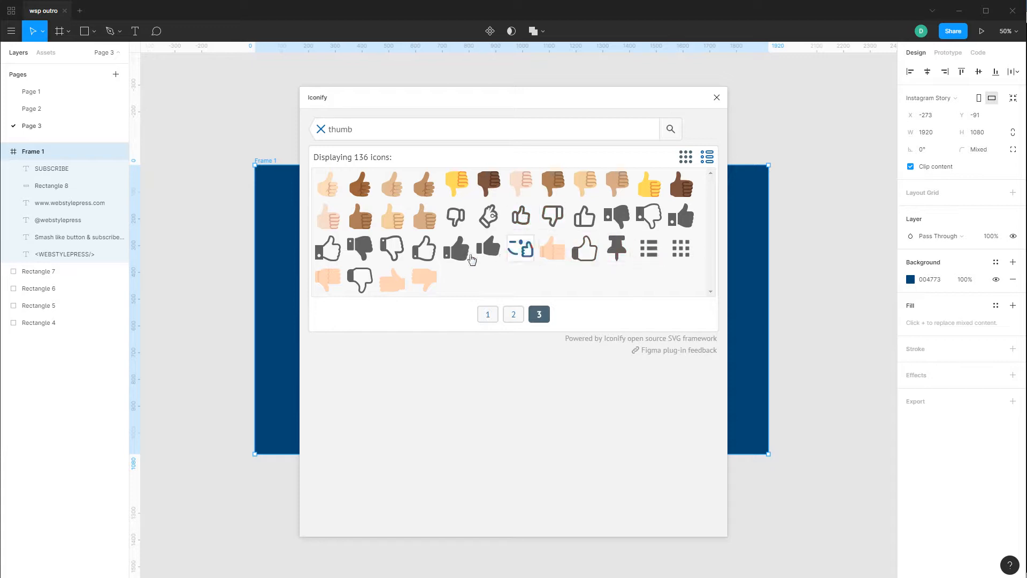
left_click(513, 314)
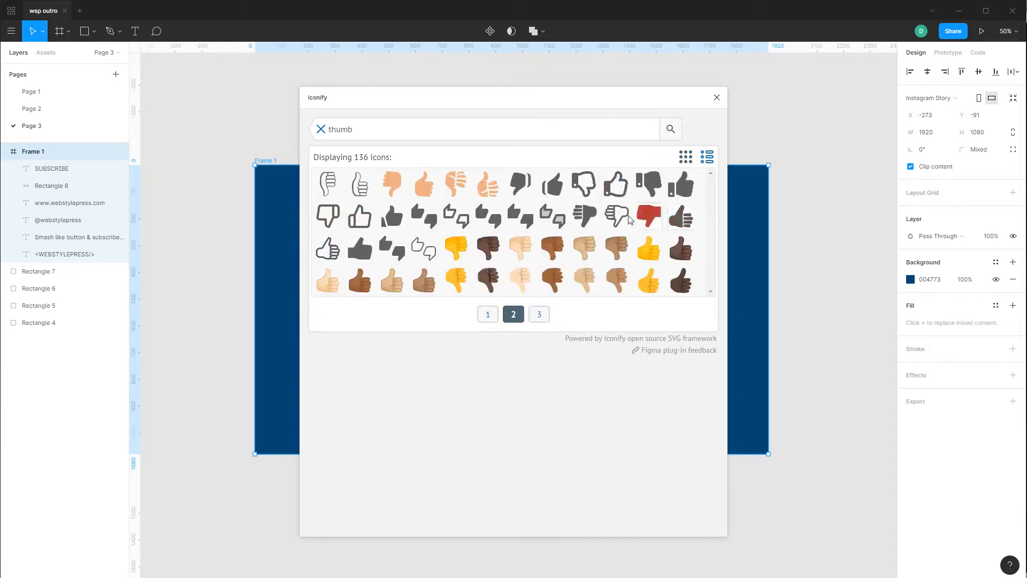
left_click(486, 315)
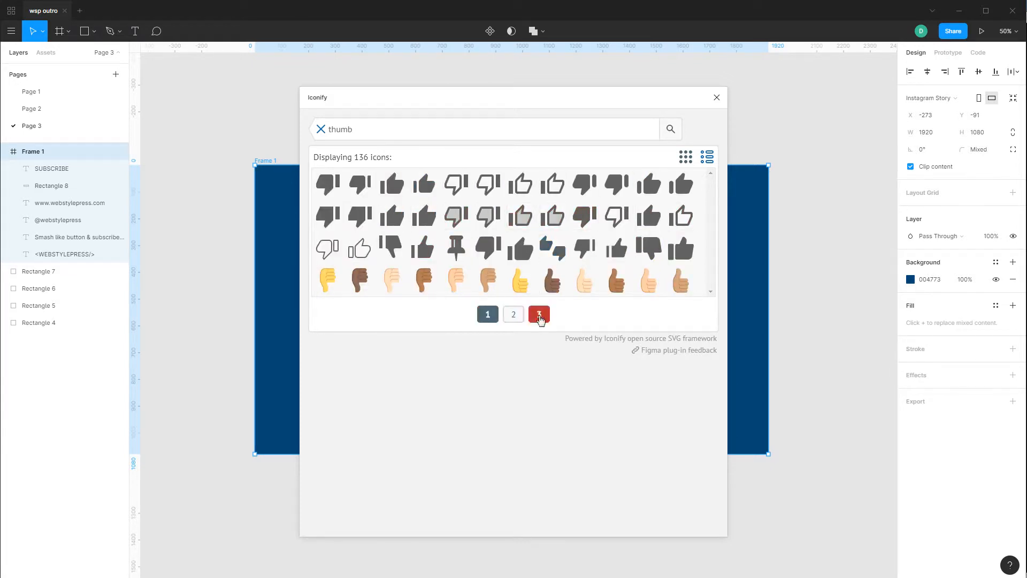
left_click(539, 316)
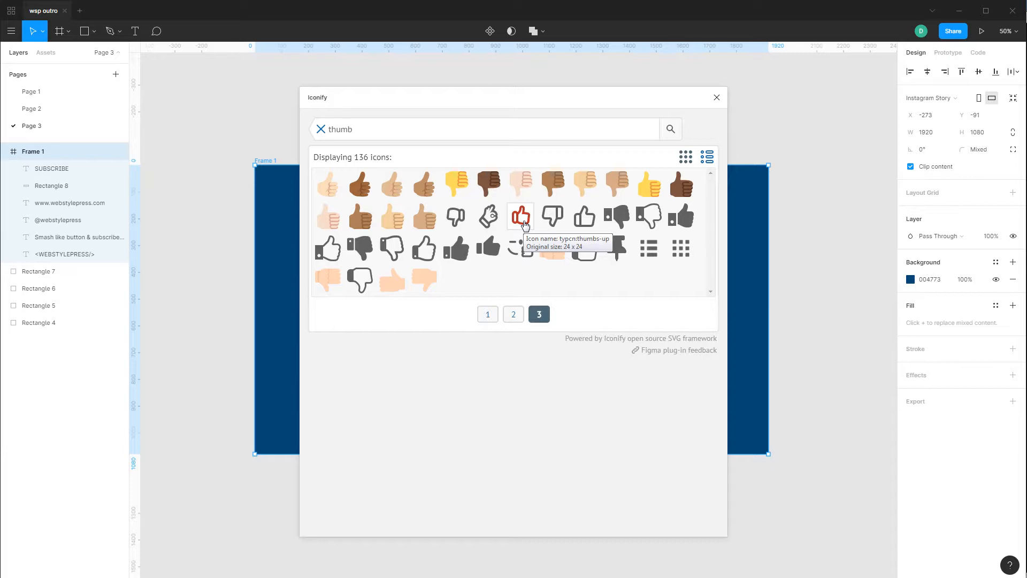
left_click(522, 221)
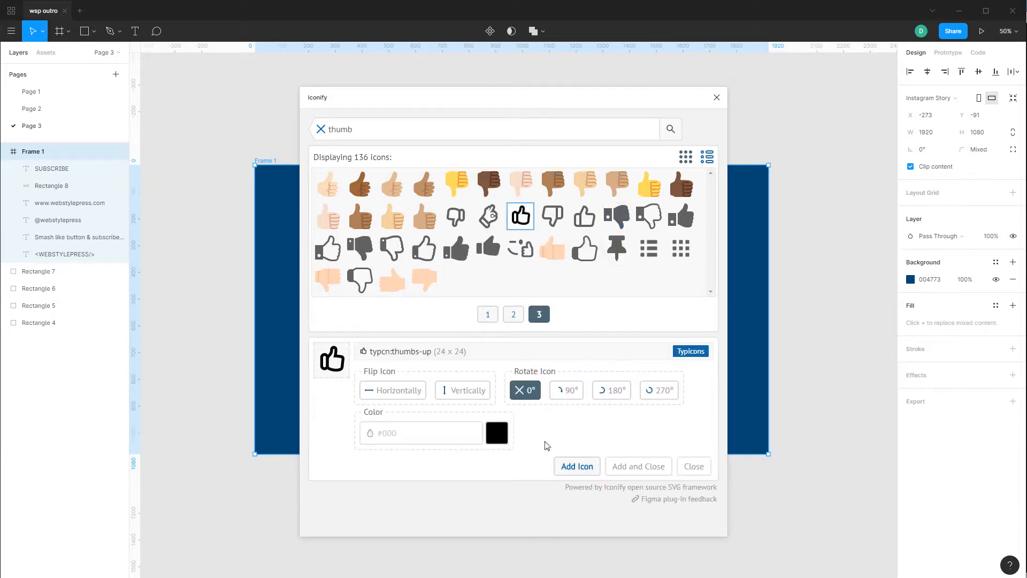
left_click(576, 467)
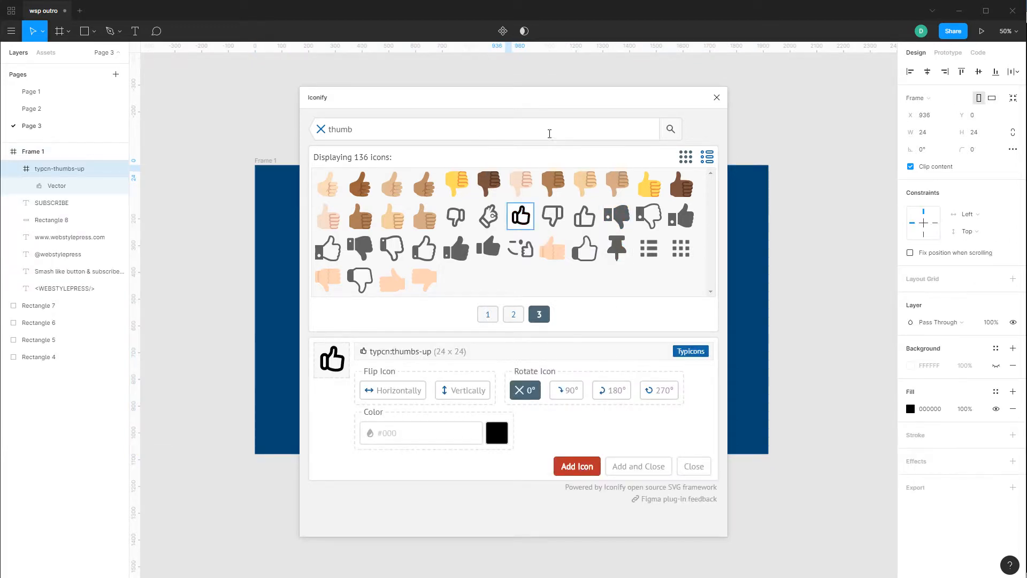
left_click_drag(560, 98, 580, 207)
Search Iconify for 'bell' and add the mdi:bell-ring icon to Frame 1
double_click(412, 236)
type("bell")
key("Return")
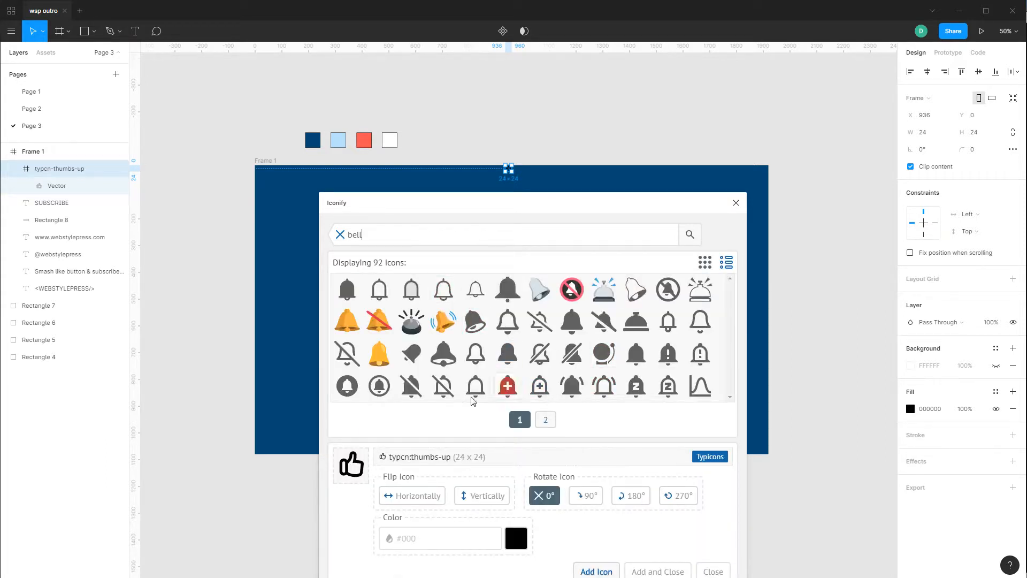
left_click(547, 420)
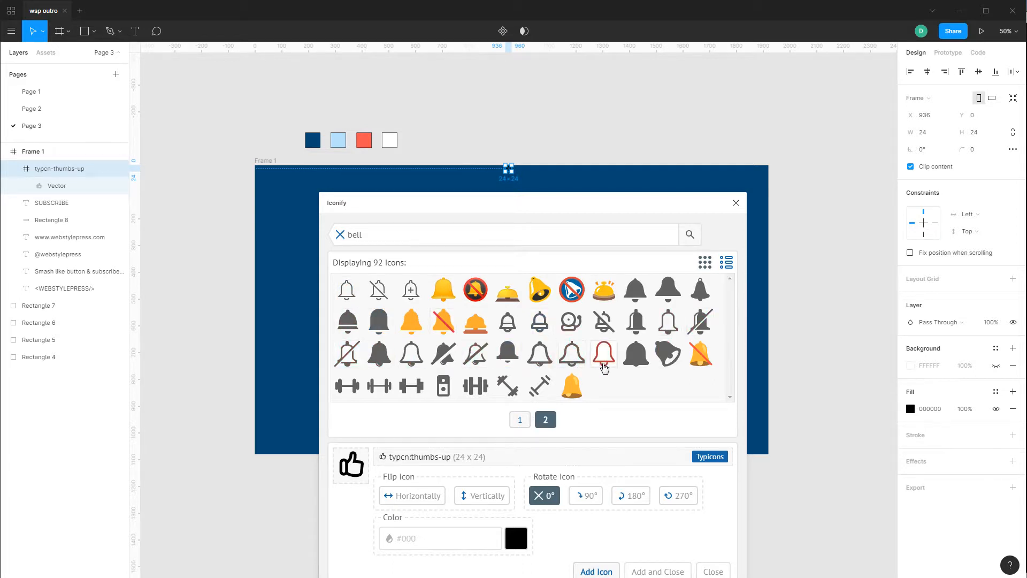
left_click(519, 420)
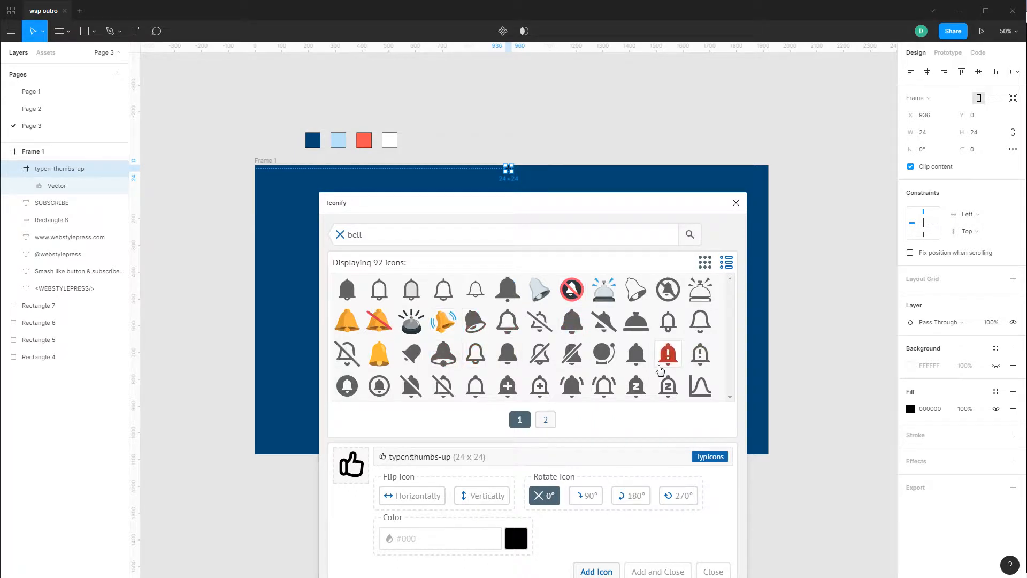
left_click(572, 392)
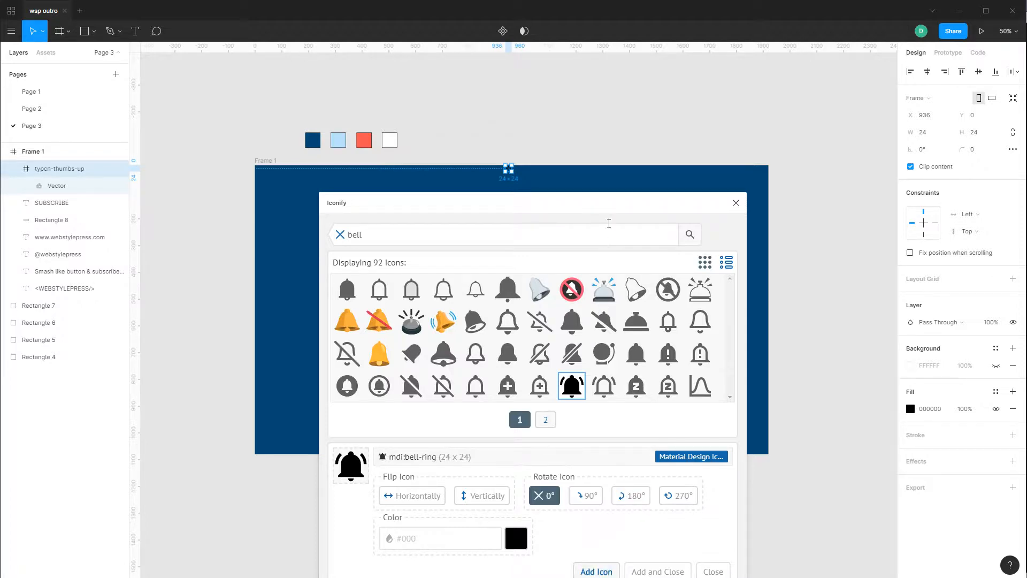
left_click_drag(614, 209, 324, 99)
left_click(315, 463)
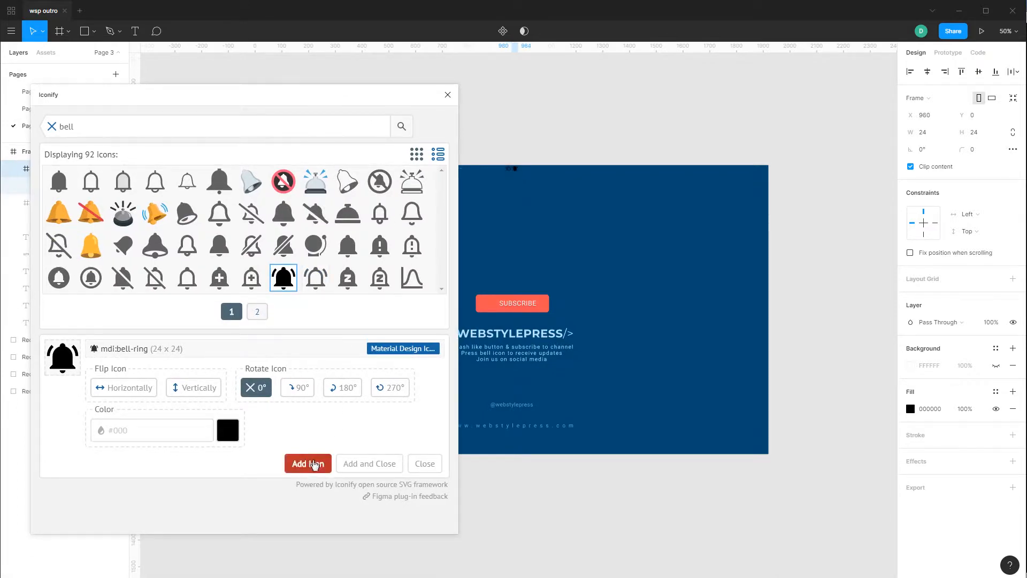
Clear the icon search and begin a new query with 'c'
double_click(118, 128)
key("BackSpace")
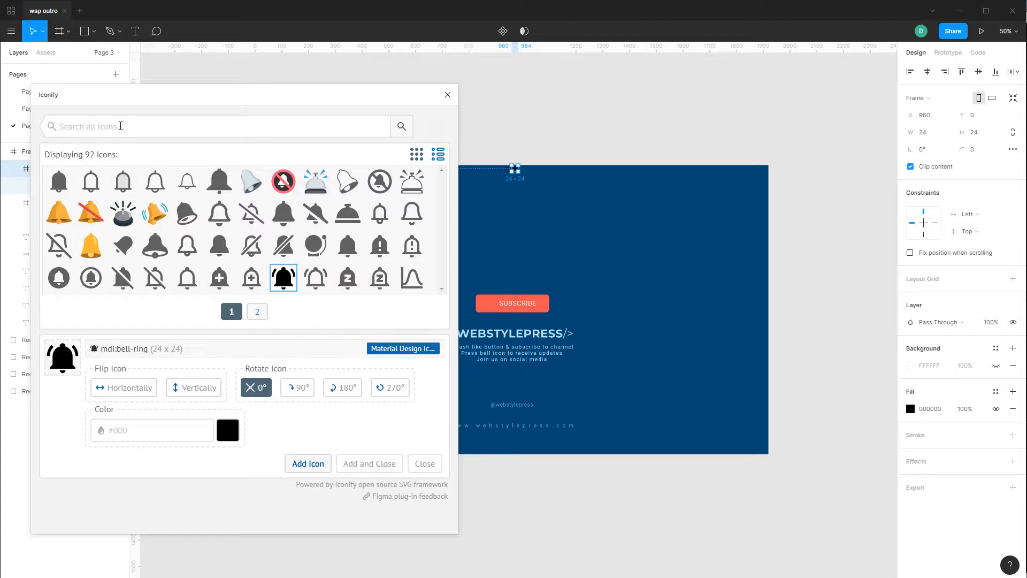
type("click")
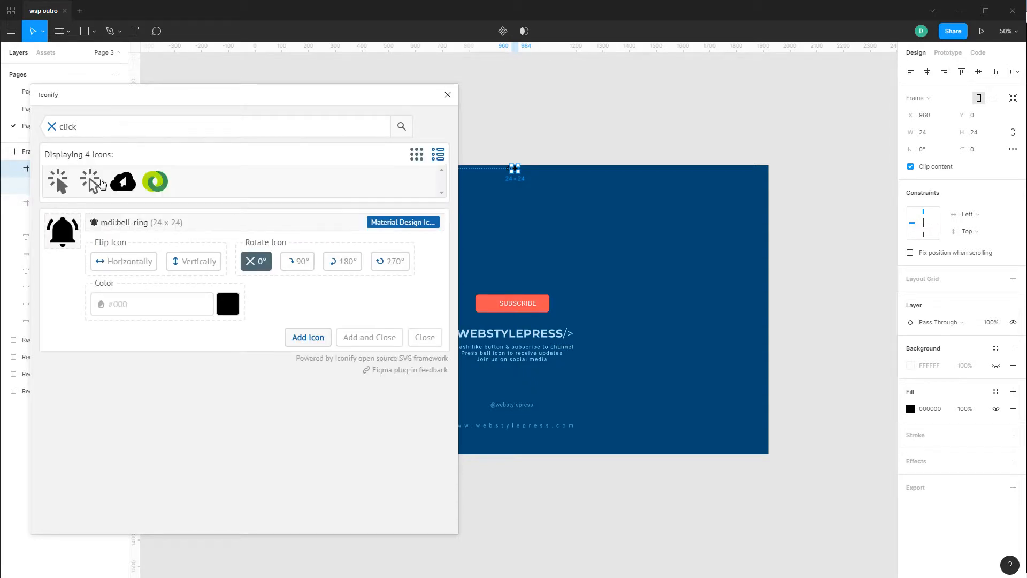
Add the mdi:cursor-default-click-outline and ant-design:facebook-fill icons to Frame 1
left_click(93, 187)
left_click(308, 337)
double_click(161, 128)
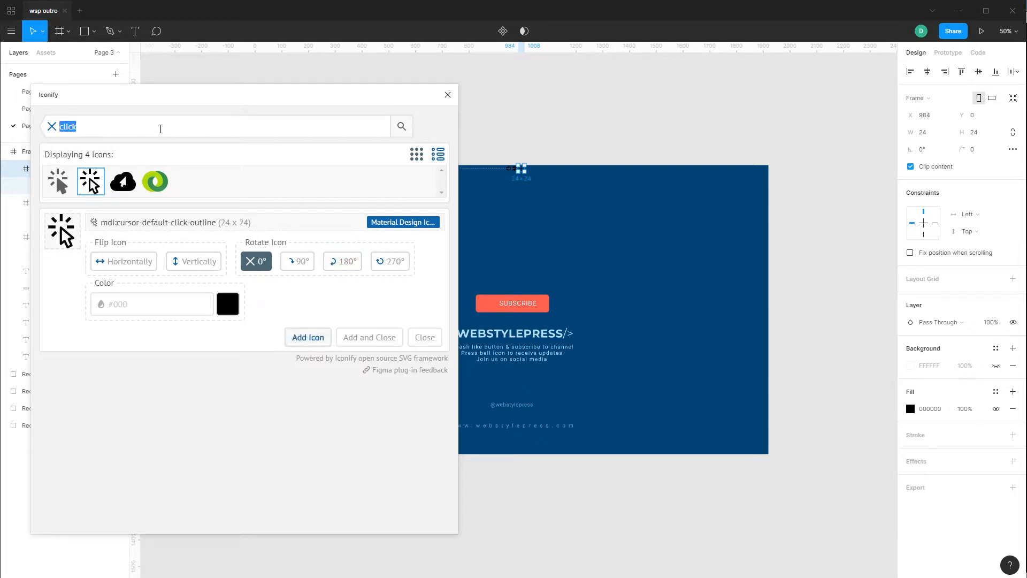
key("BackSpace")
type("facebook")
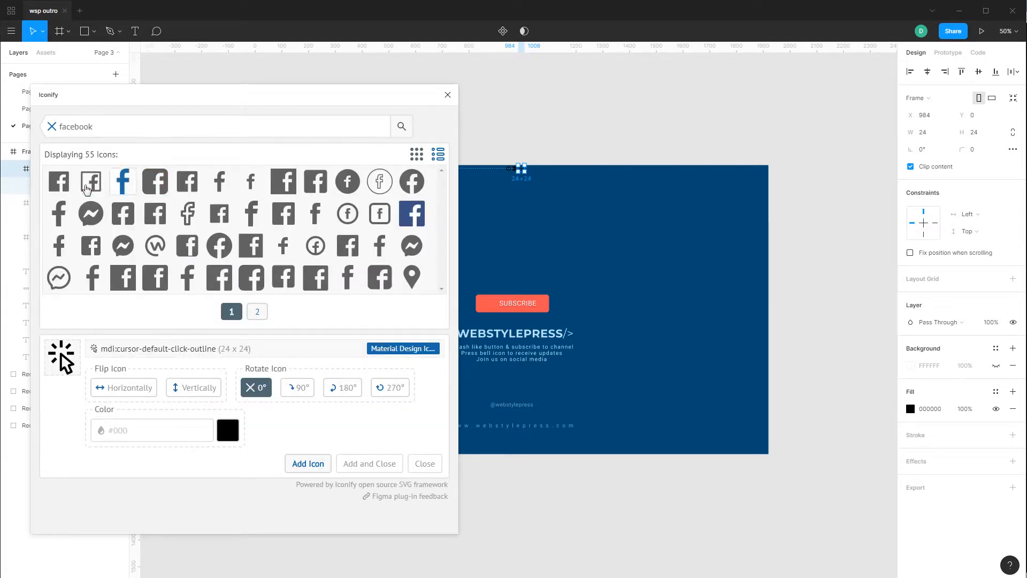
left_click(60, 182)
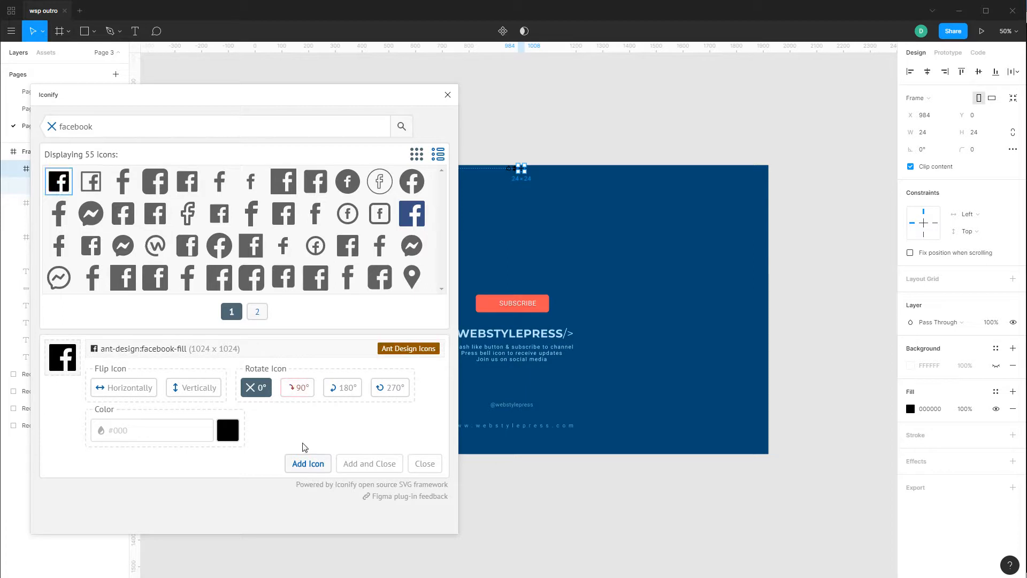
left_click(307, 463)
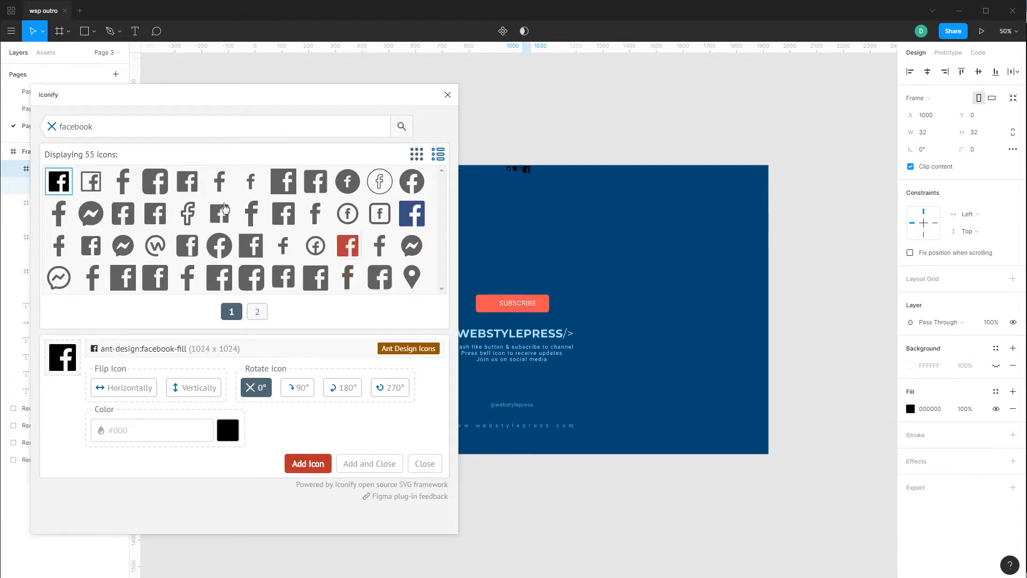
Search Iconify for Twitter icons using 'tw'
double_click(129, 131)
type("tw")
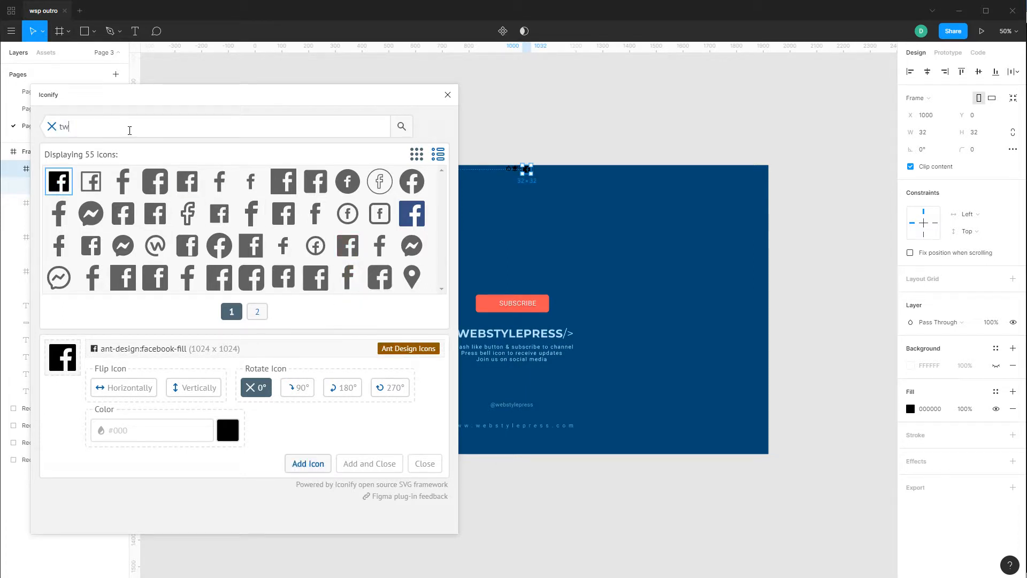
key("Return")
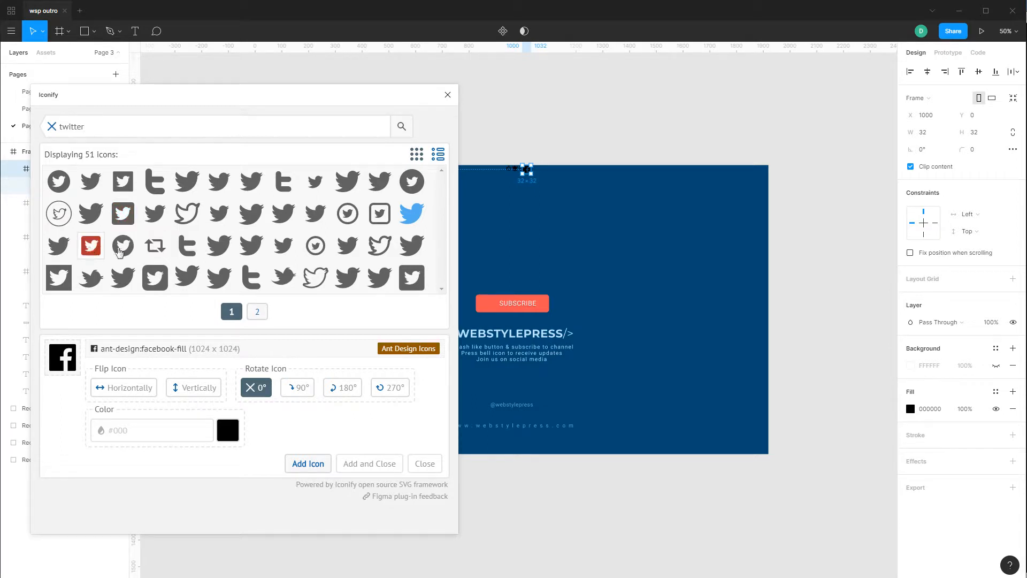
Add mdi:twitter-box plus the vaadin and fa youtube-square icons to Frame 1
left_click(91, 246)
left_click(315, 464)
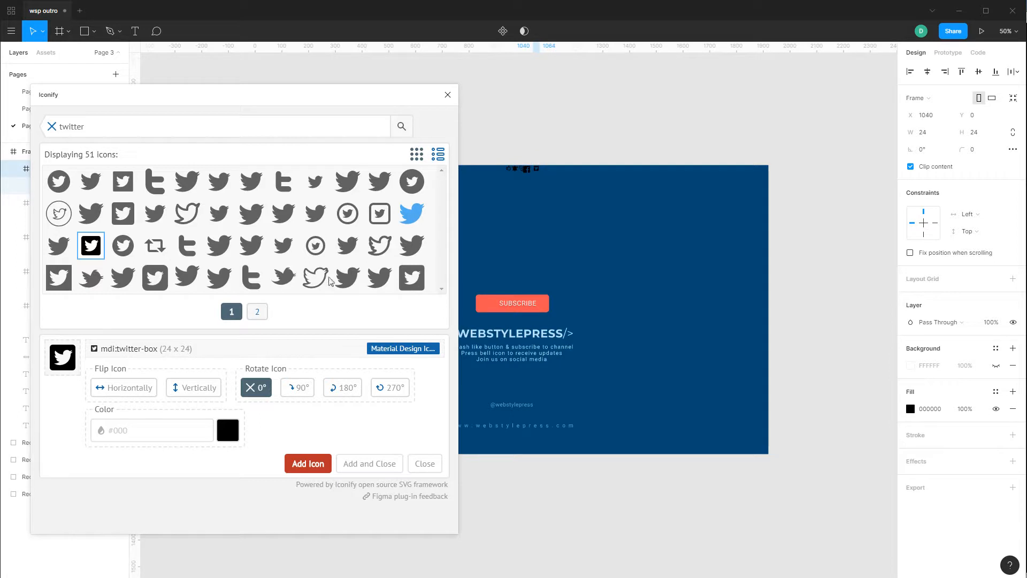
double_click(98, 128)
key("BackSpace")
type("yo")
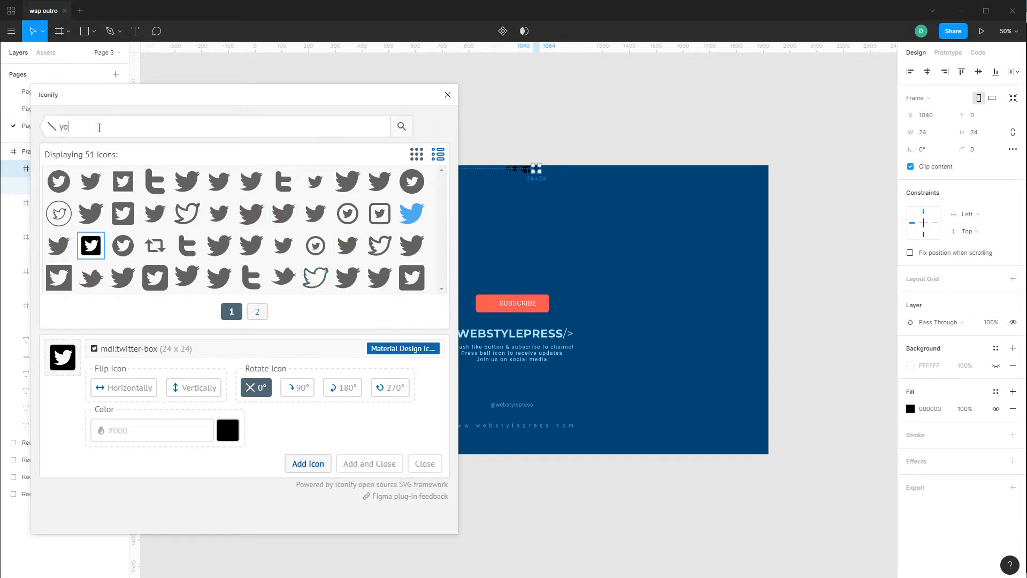
type("utube")
key("Return")
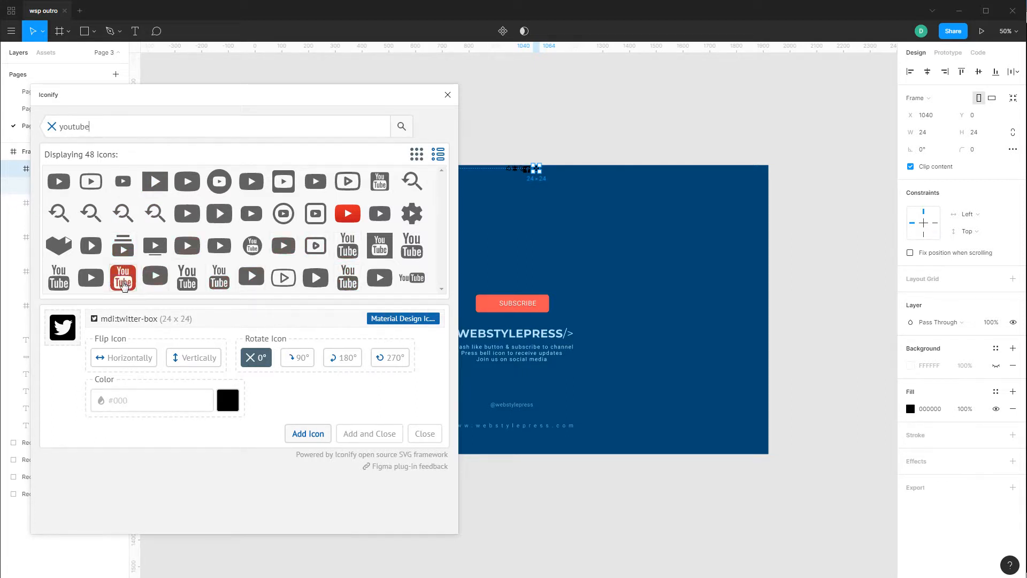
left_click(123, 280)
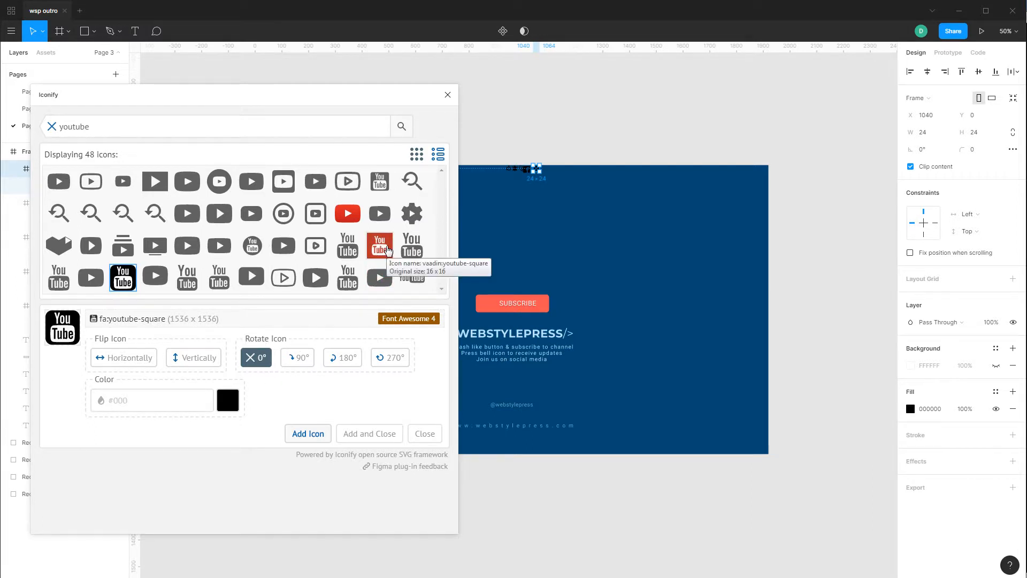
left_click(387, 250)
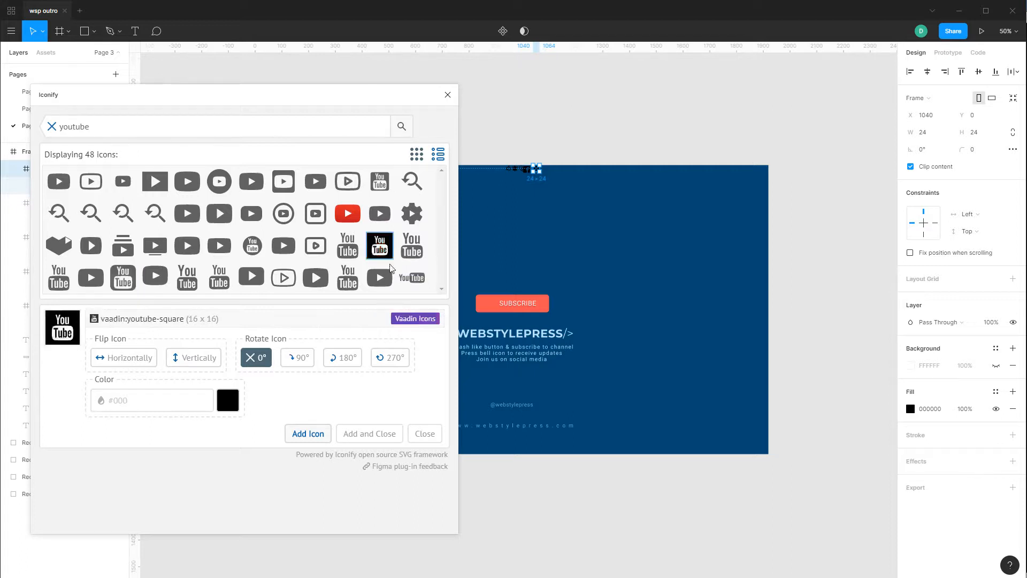
left_click(321, 430)
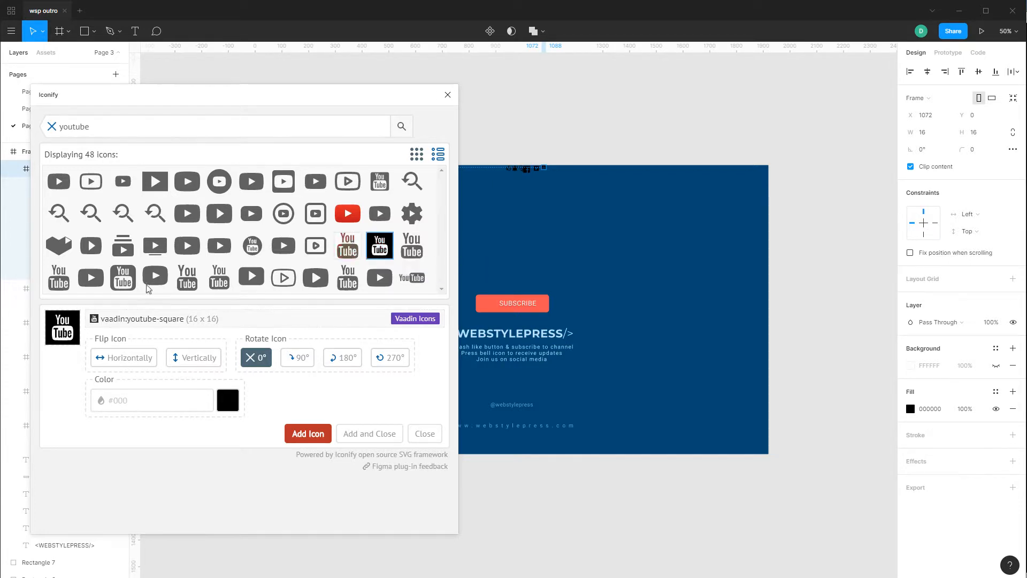
left_click(123, 277)
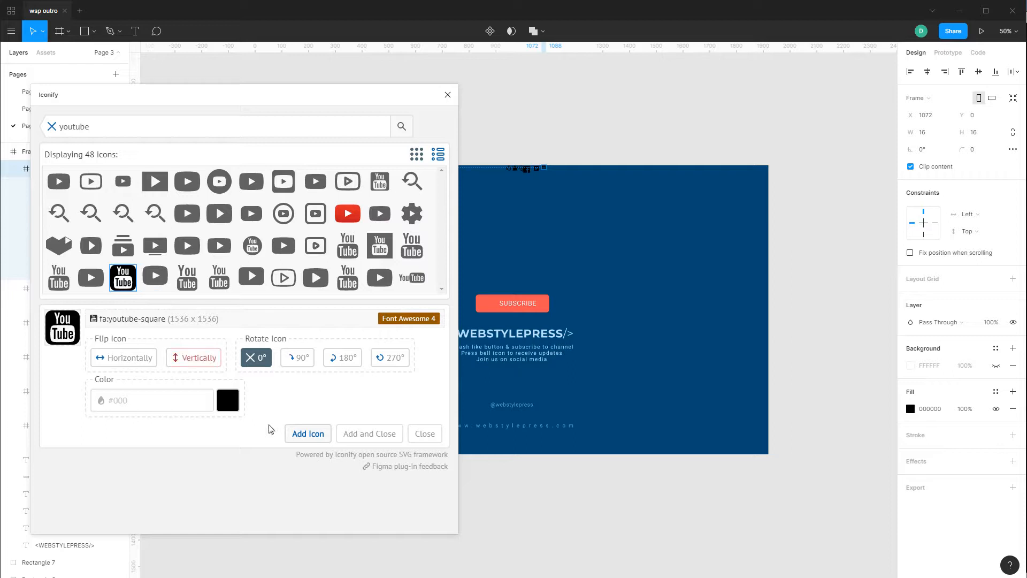
left_click(300, 433)
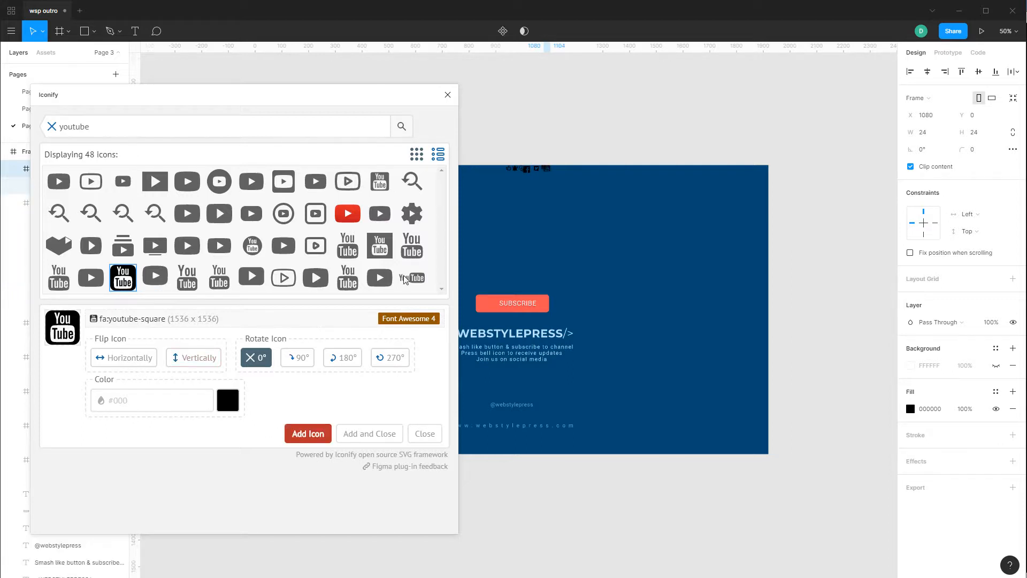
Add the fa-brands:discord icon to Frame 1 and close Iconify
double_click(126, 128)
key("BackSpace")
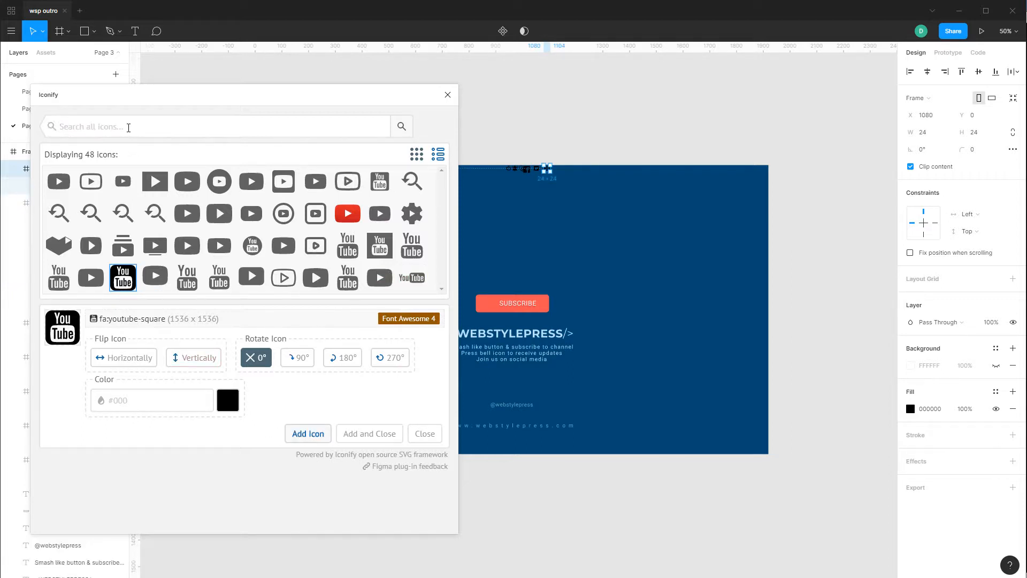
type("discord")
key("Return")
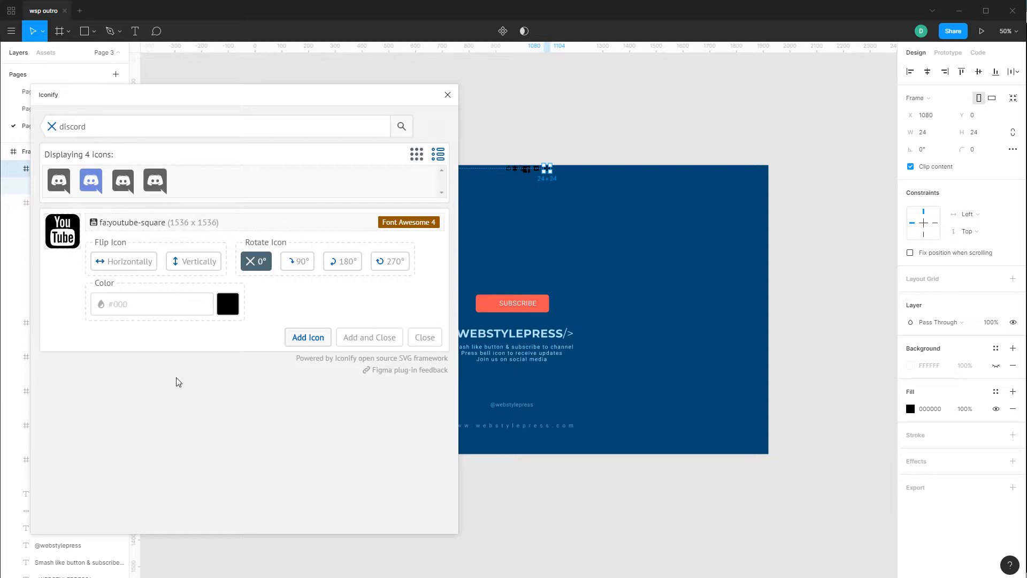
left_click(63, 189)
left_click(305, 338)
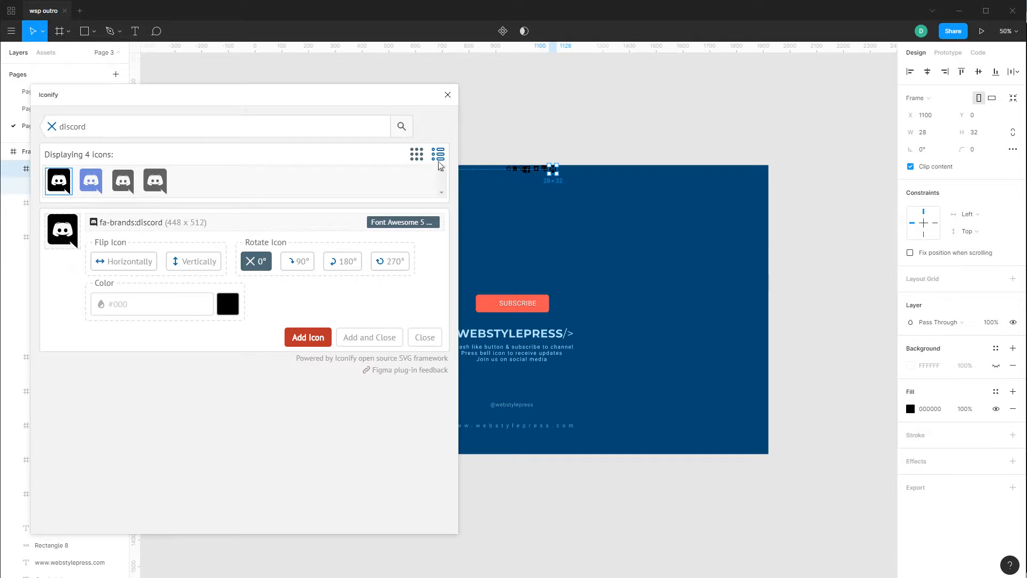
left_click(448, 95)
left_click(553, 206)
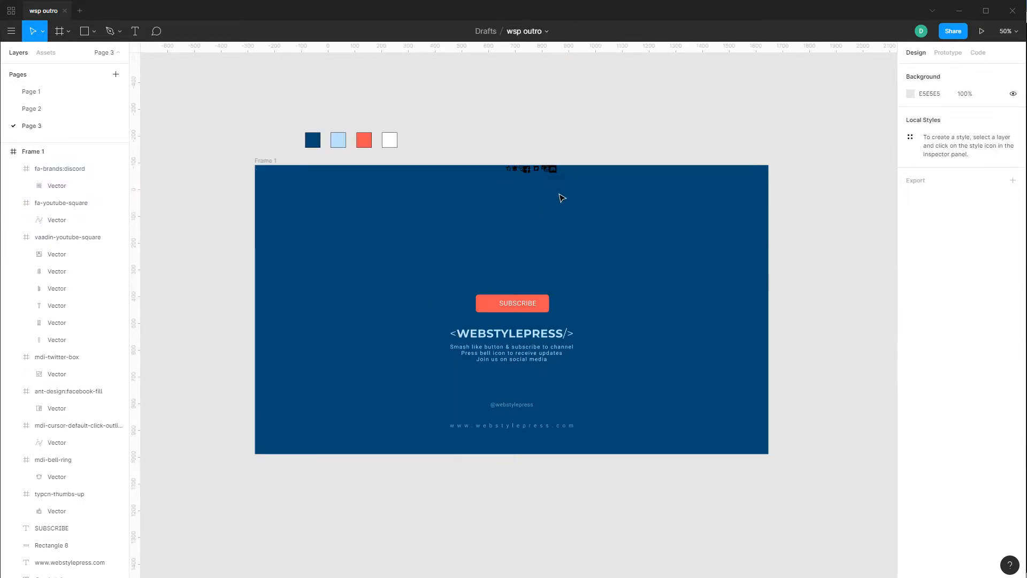
Move the icon row into the frame, then set thumbs-up left and bell right of SUBSCRIBE
left_click_drag(571, 188, 353, 246)
left_click(459, 231)
key("shift+0")
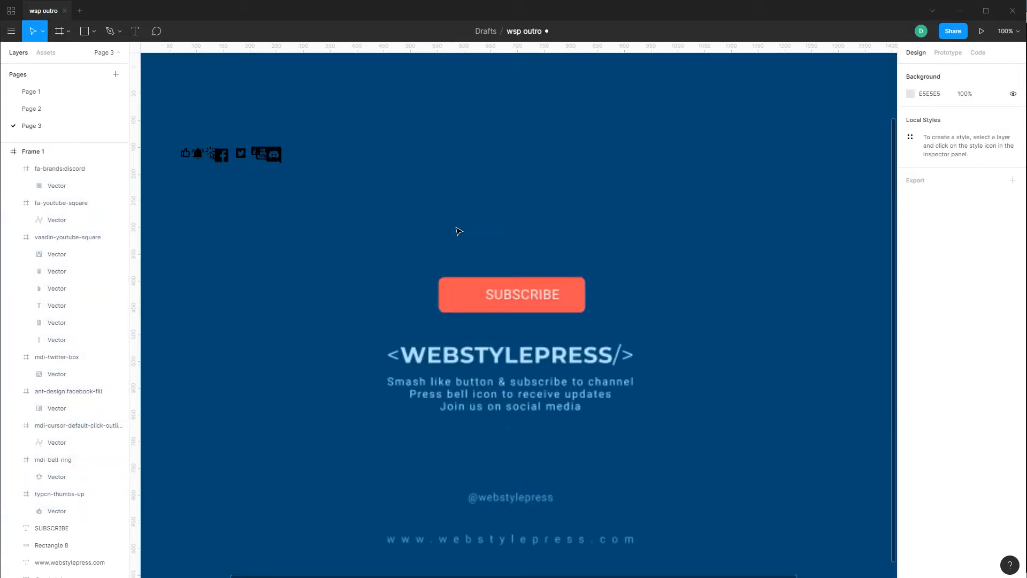
left_click(187, 155)
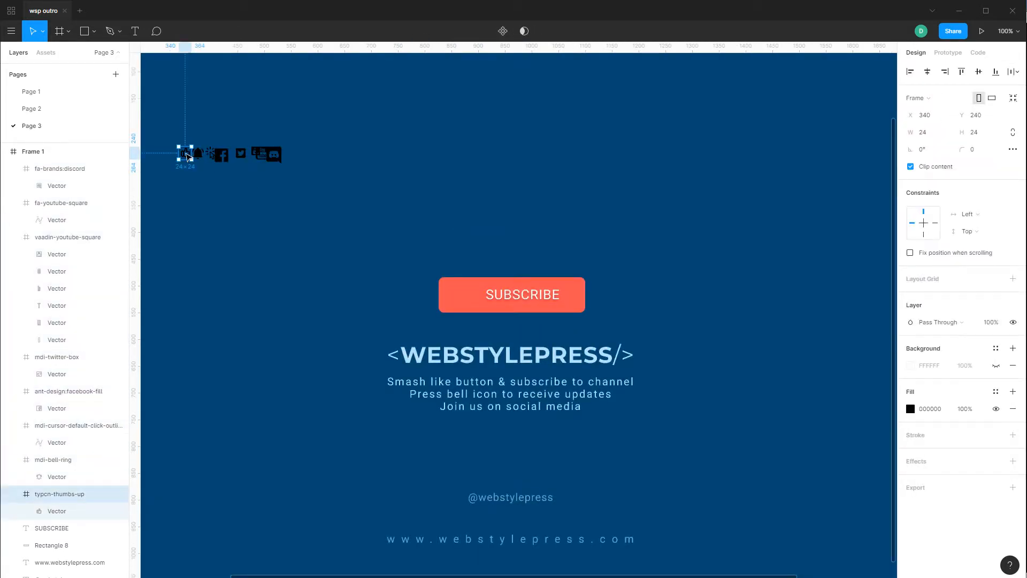
left_click_drag(187, 155, 396, 301)
left_click(202, 173)
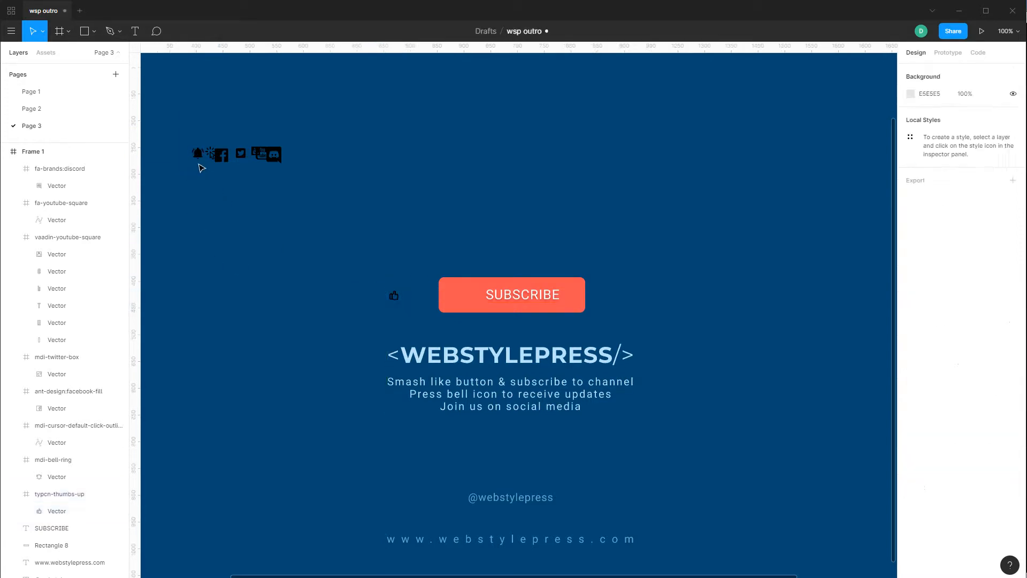
left_click_drag(198, 156, 619, 298)
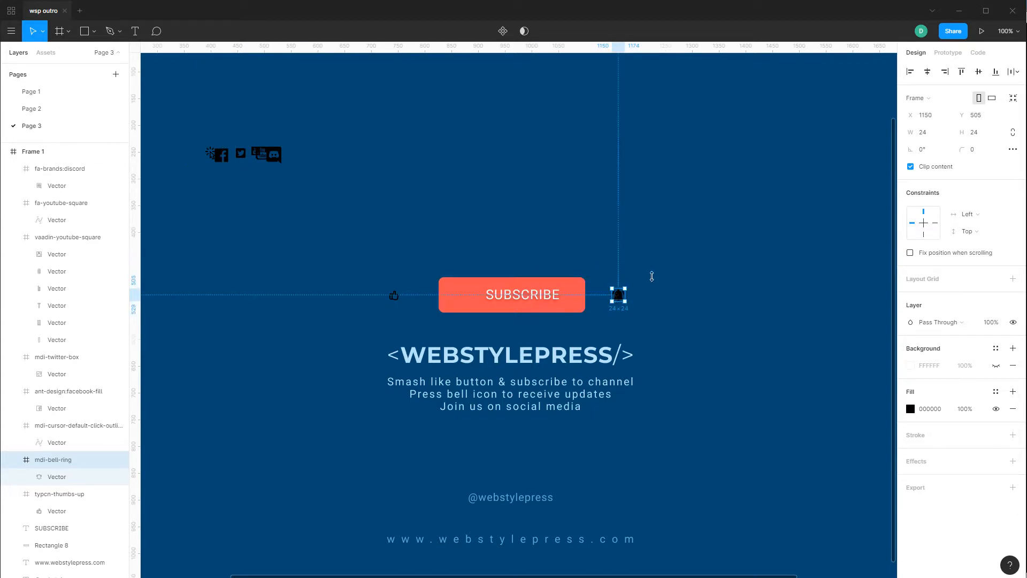
Resize the bell icon to 50×50
left_click(930, 135)
key("Tab")
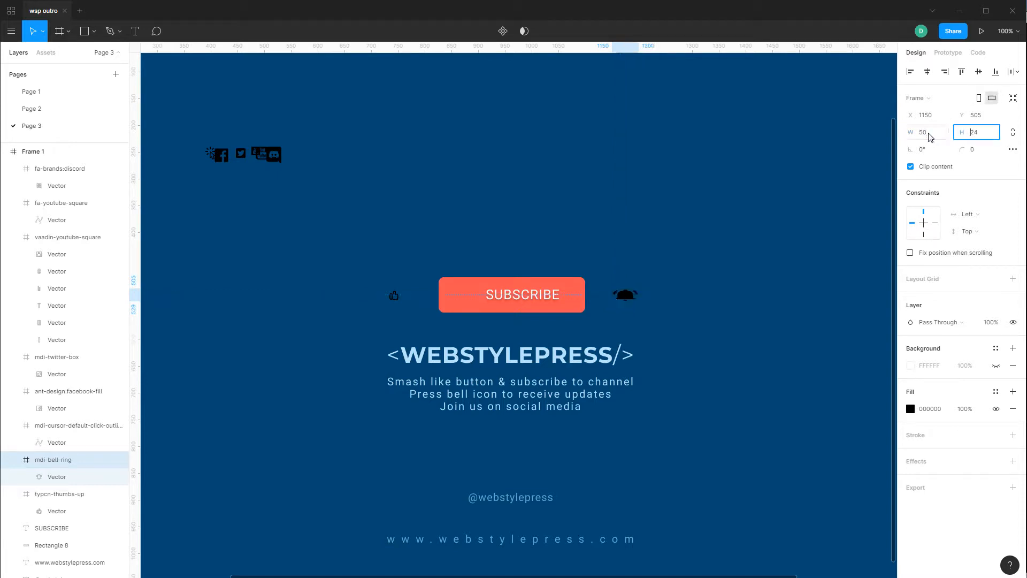
type("50")
key("Return")
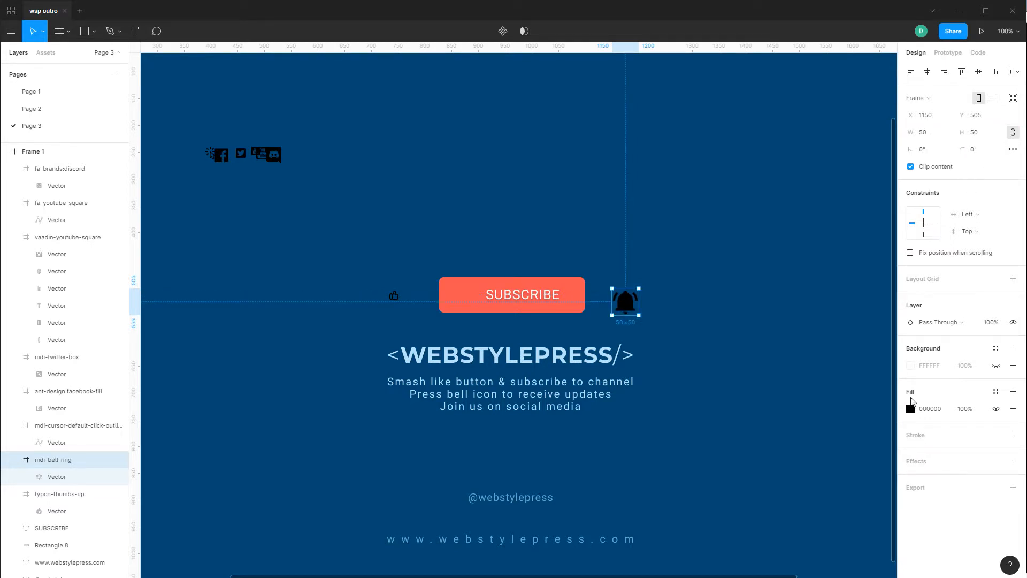
Fill the bell icon light blue B9E2FC, sampled from the canvas swatch
left_click(910, 409)
type("ffffff")
key("Return")
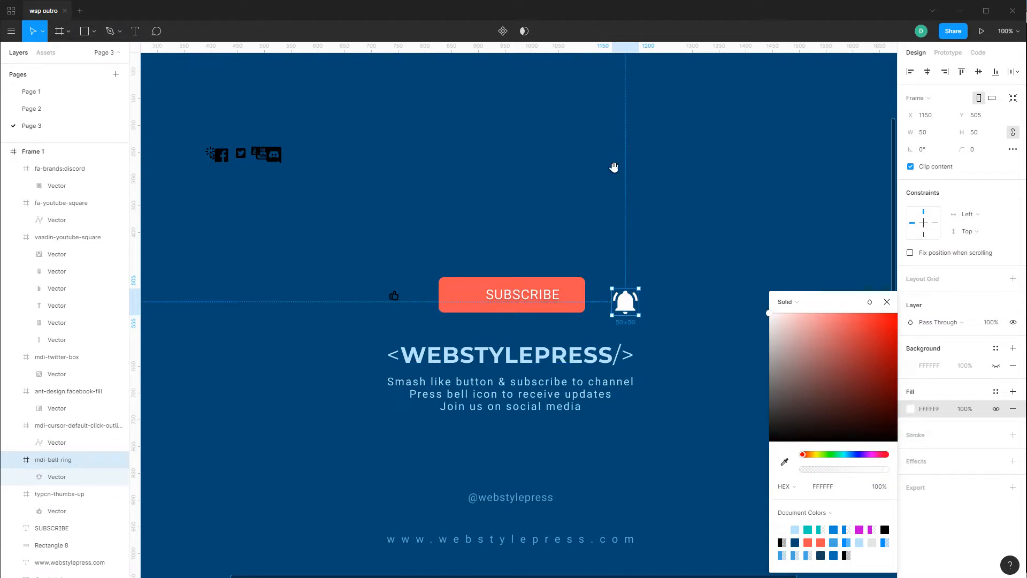
left_click_drag(614, 167, 649, 358)
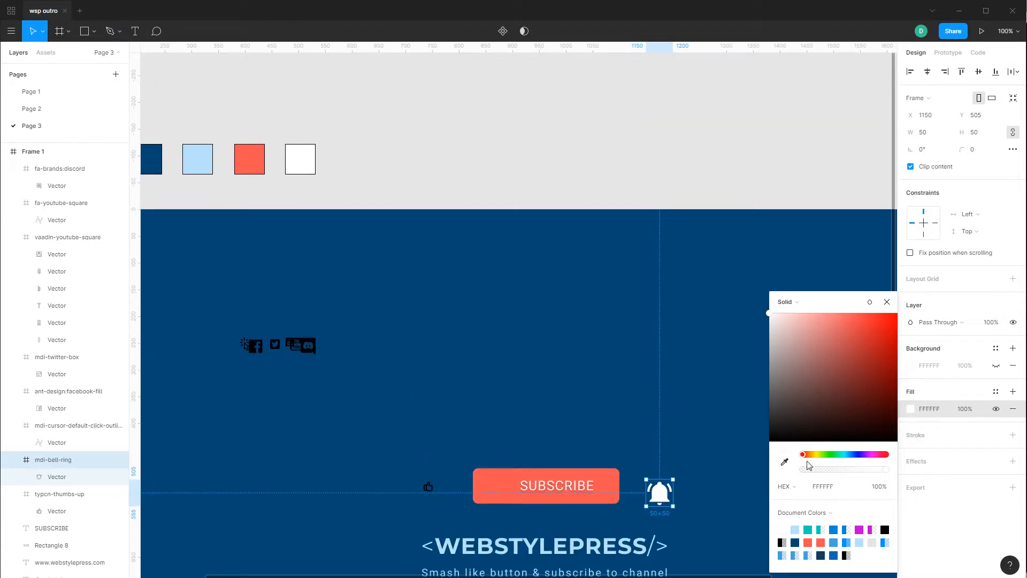
left_click(784, 462)
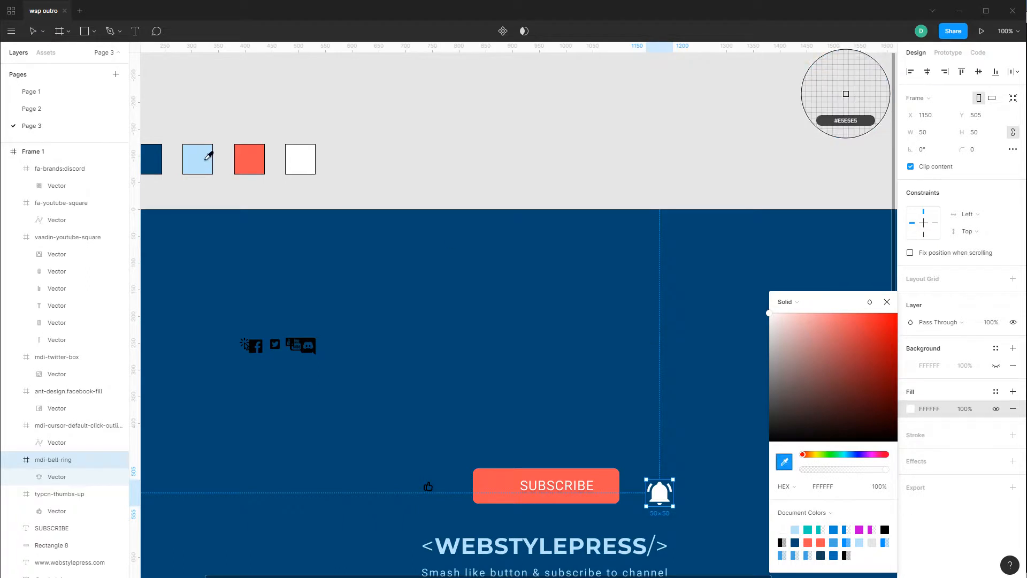
left_click(209, 155)
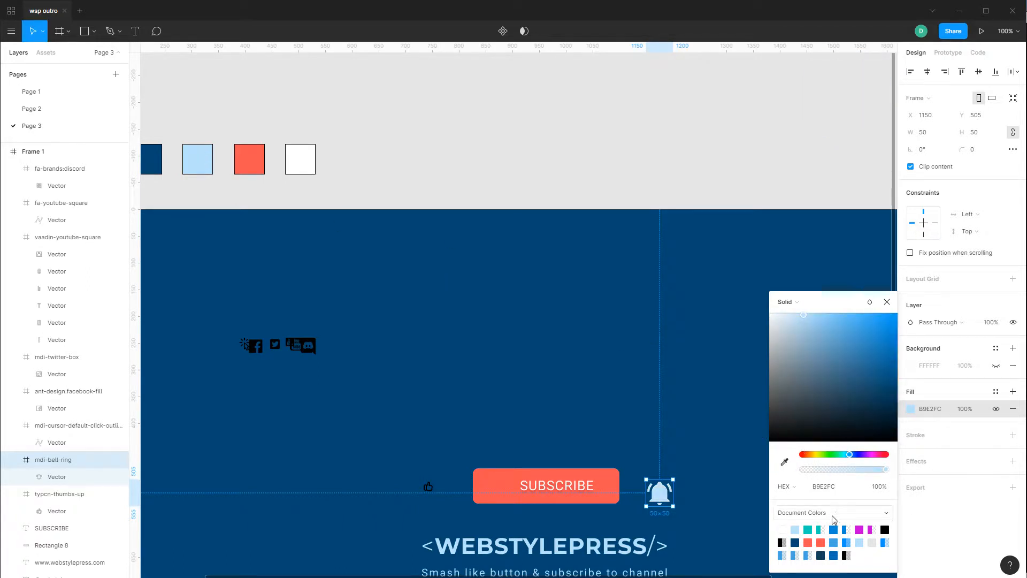
left_click(833, 491)
key("ctrl+c")
left_click(887, 302)
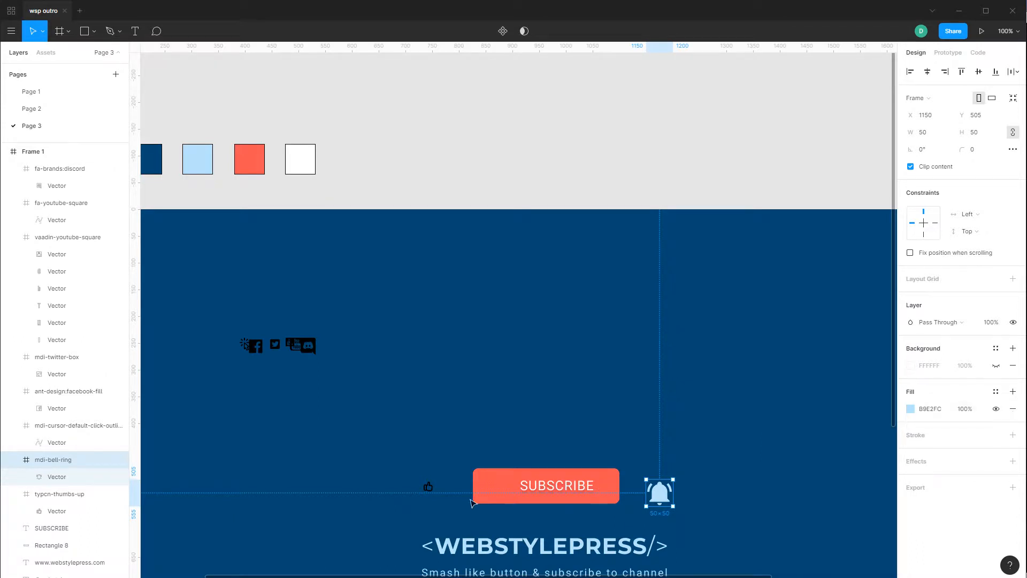
left_click(428, 487)
left_click(929, 137)
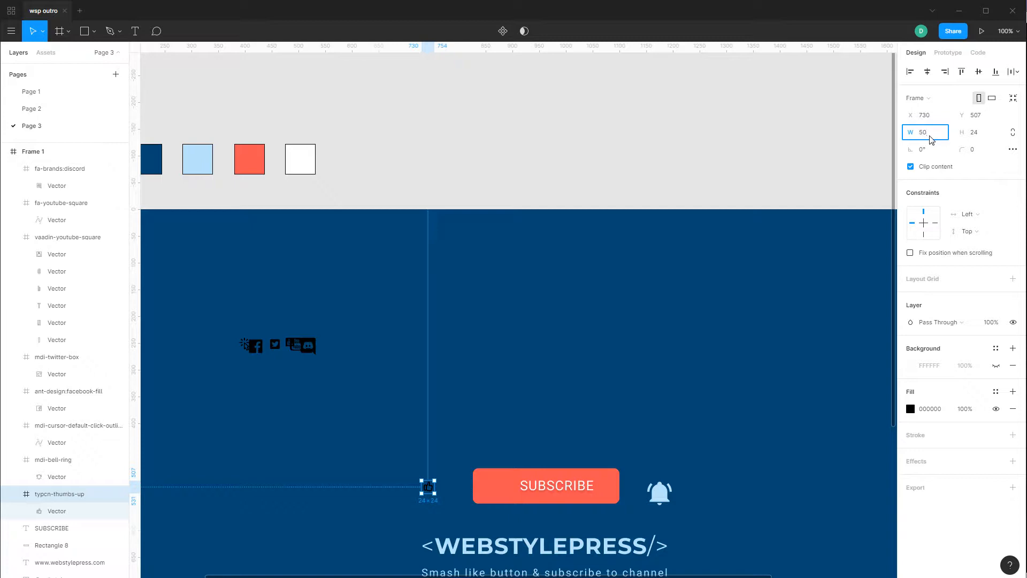
Make the thumbs-up icon 50×50 and fill it light blue B9E2FC
key("Tab")
type("50")
key("Return")
left_click(946, 410)
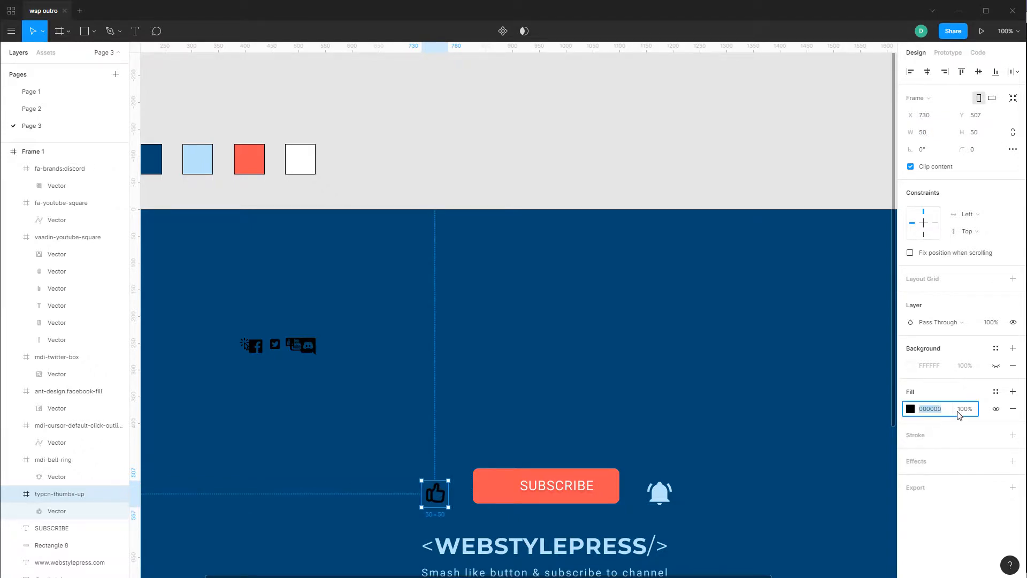
key("ctrl+v")
key("Return")
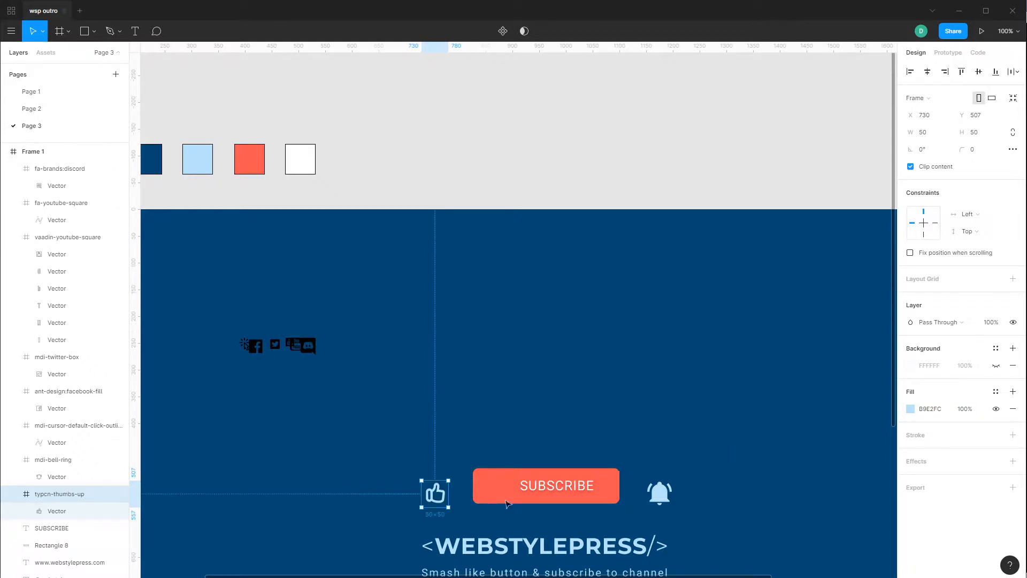
Align the thumbs-up and bell icons evenly, 50 px from the SUBSCRIBE button
left_click_drag(435, 494, 433, 496)
left_click_drag(660, 496, 661, 495)
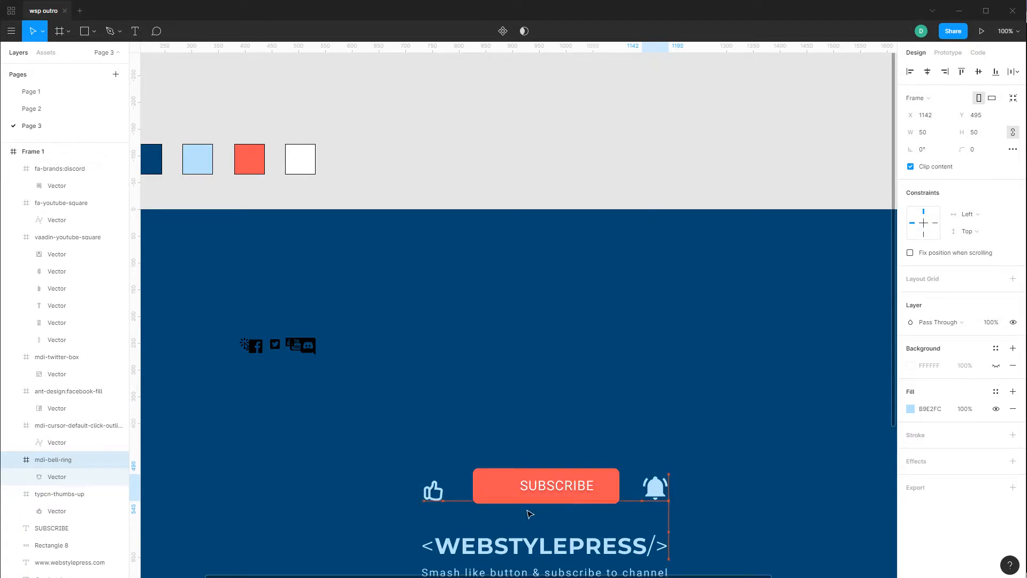
left_click(439, 496)
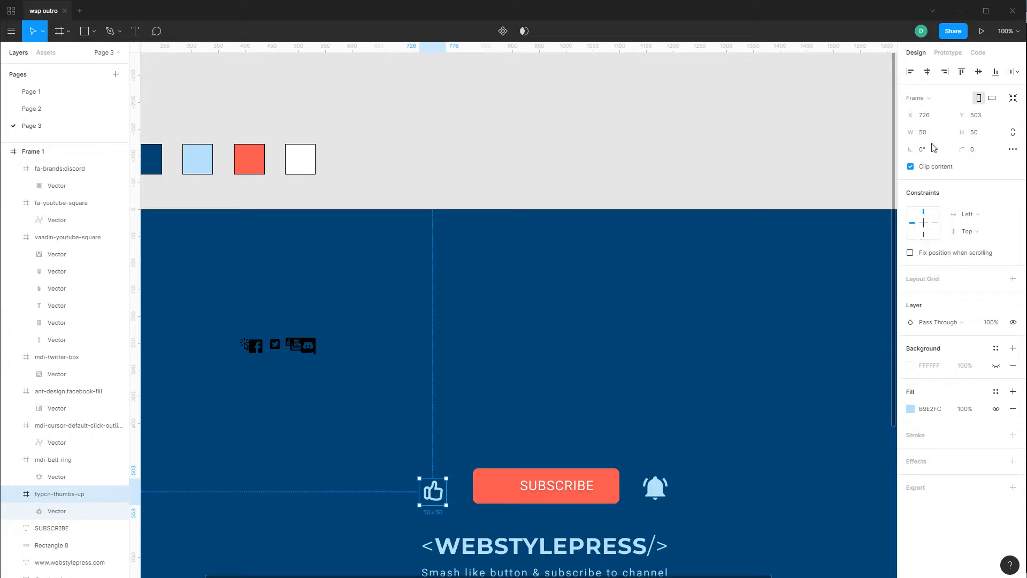
Lock the thumbs-up icon's proportions, enlarge it to 55×55, and realign it beside the SUBSCRIBE button
left_click(1013, 132)
left_click(930, 134)
key("Tab")
key("Return")
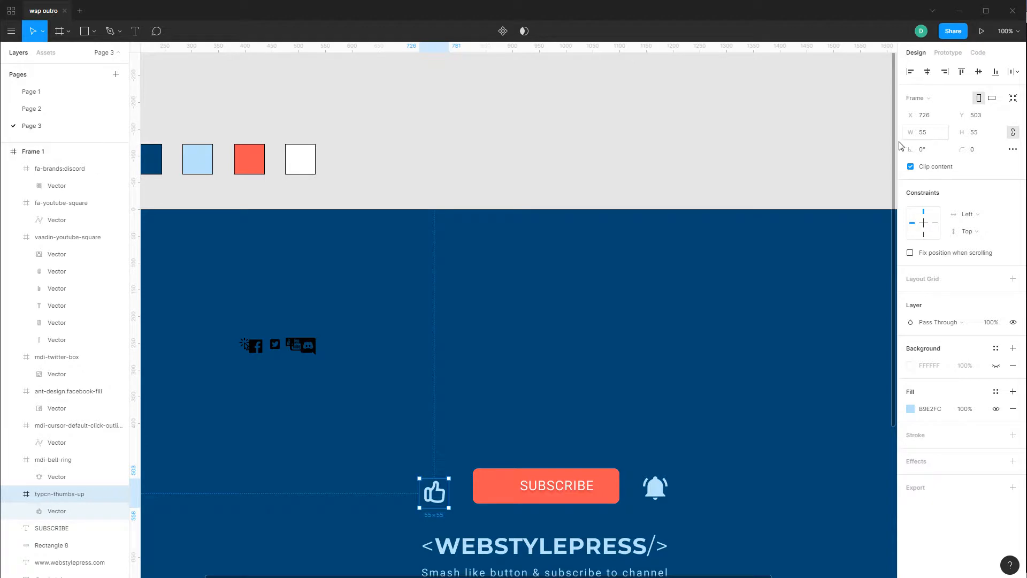
left_click_drag(442, 497, 439, 491)
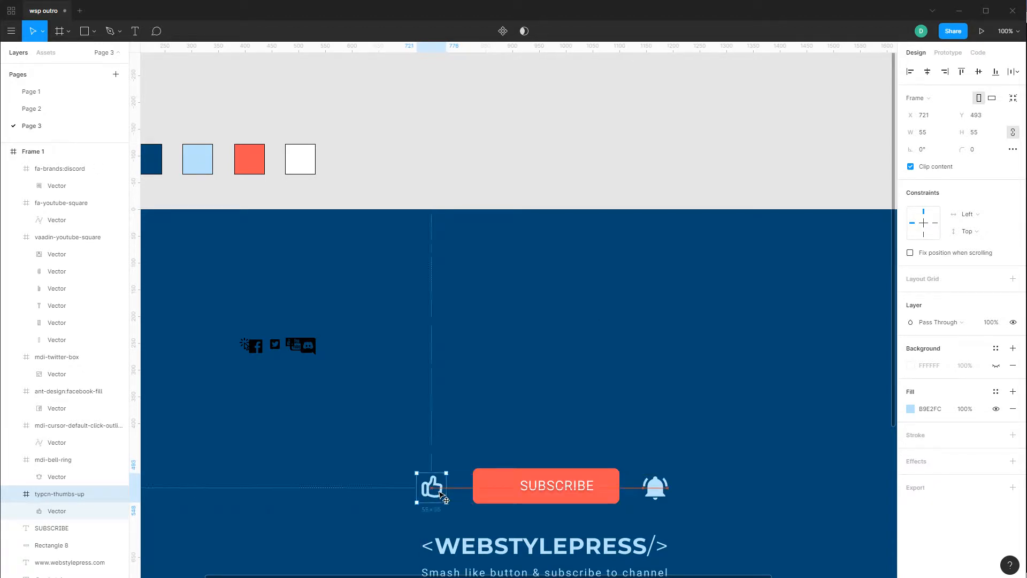
left_click(715, 440)
left_click_drag(715, 440, 725, 278)
Enlarge the thumbs-up icon further to 58×58 and preview the layout
left_click(447, 340)
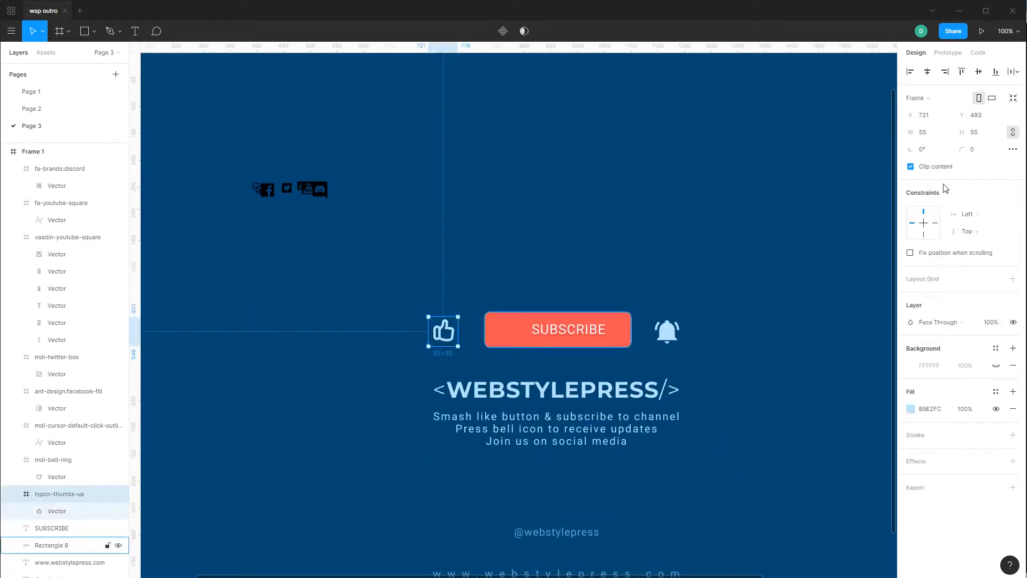
left_click(938, 138)
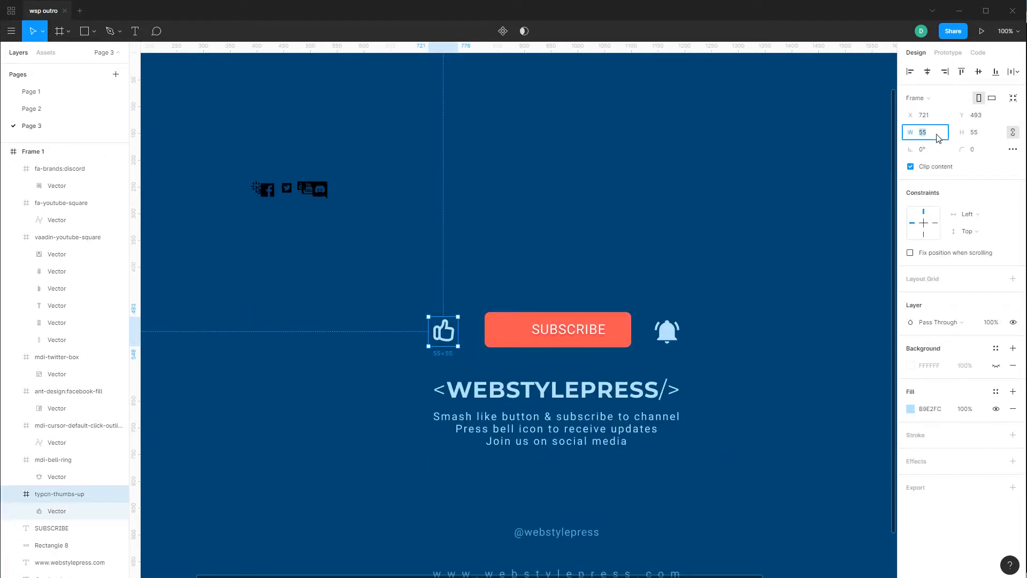
type("58")
key("Return")
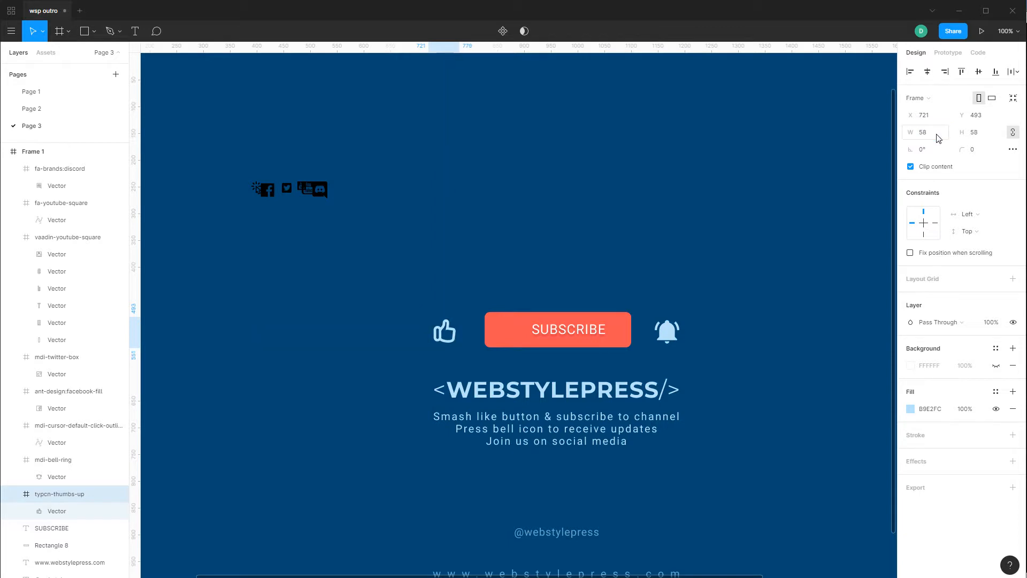
left_click(363, 378)
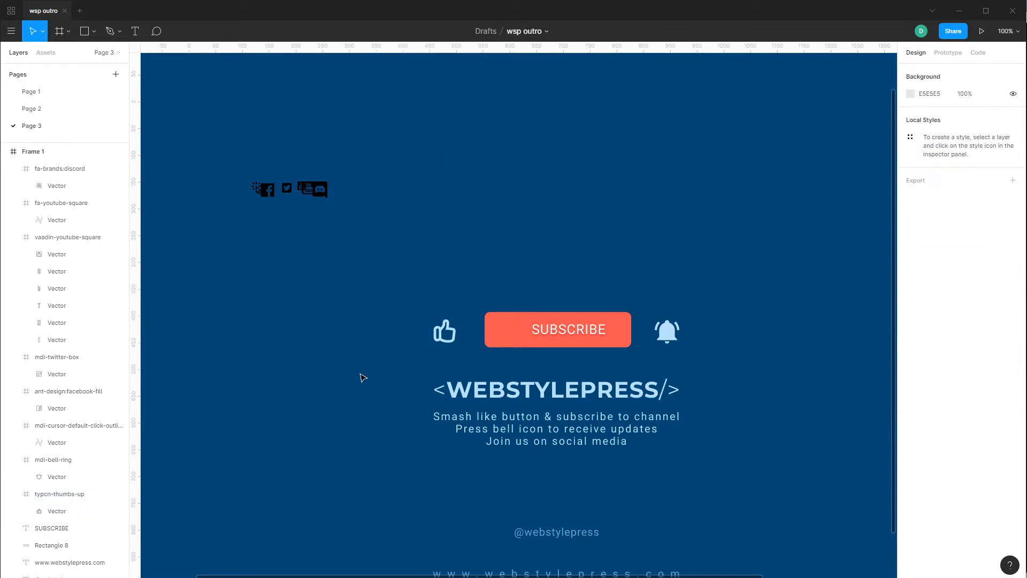
Compare the 58×58 thumbs-up against the 50×50 bell icon, then reselect the thumbs-up
left_click(439, 338)
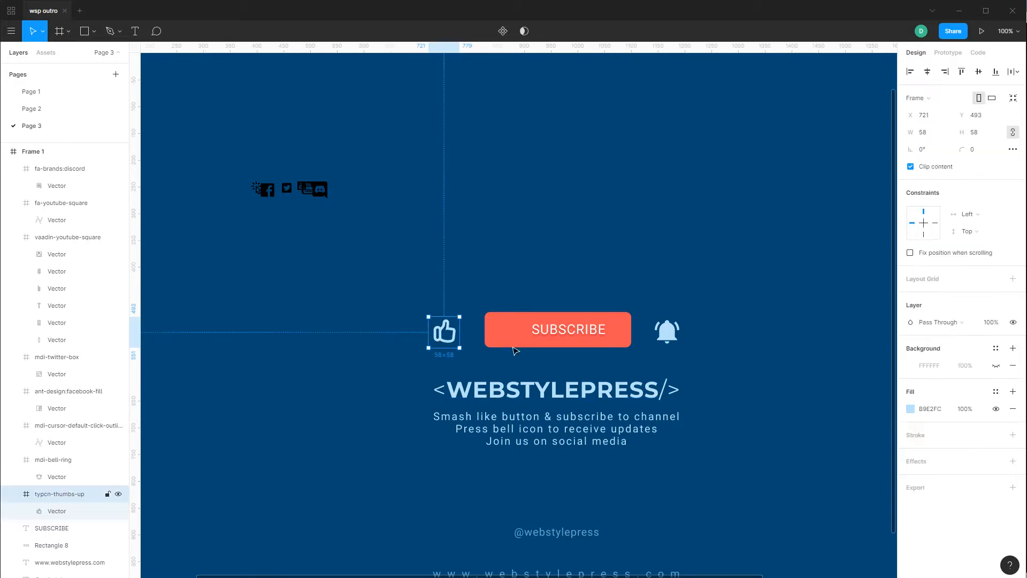
left_click(665, 332)
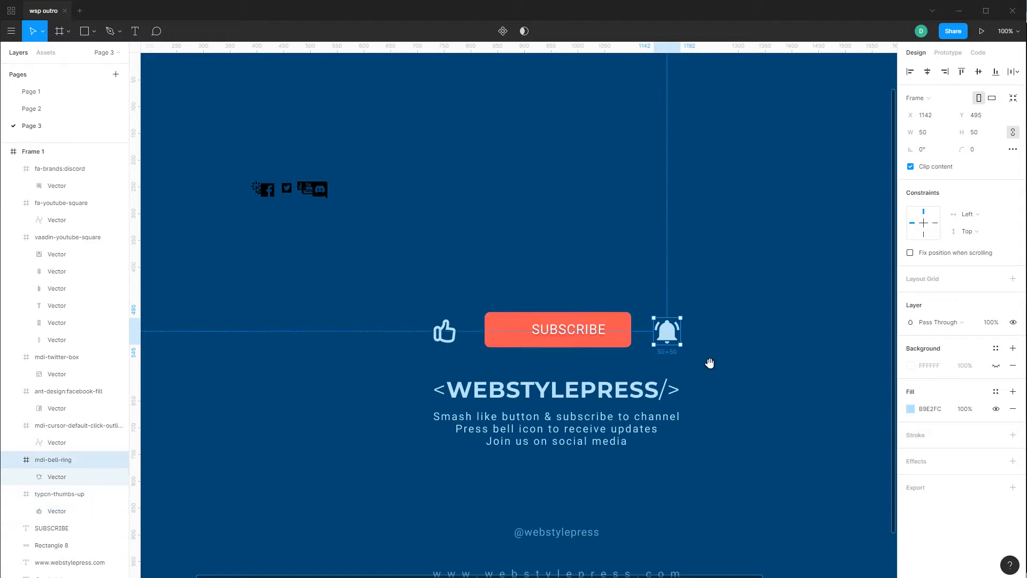
scroll(631, 365, "right", 3)
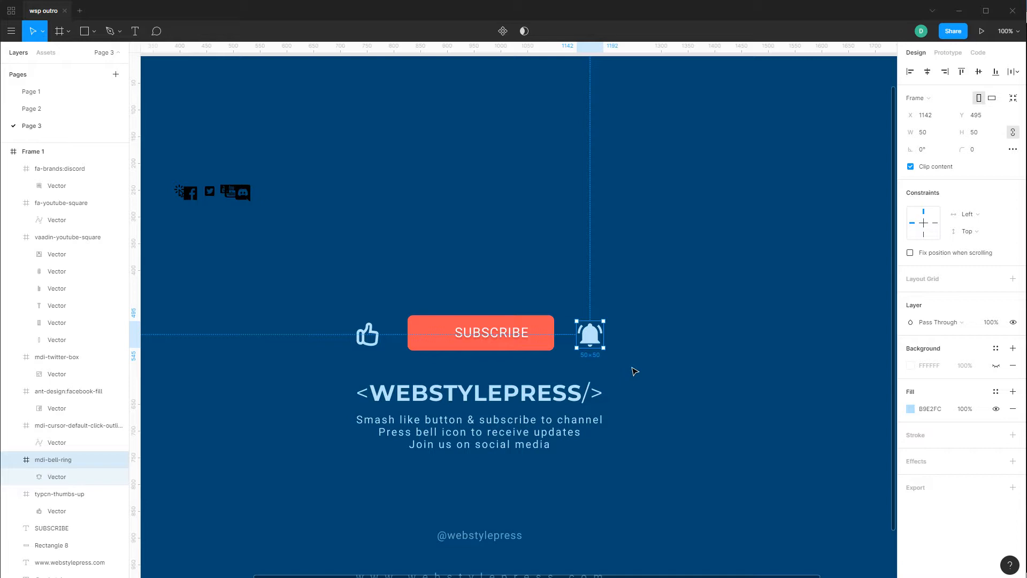
scroll(738, 410, "up", 3)
scroll(738, 411, "left", 2)
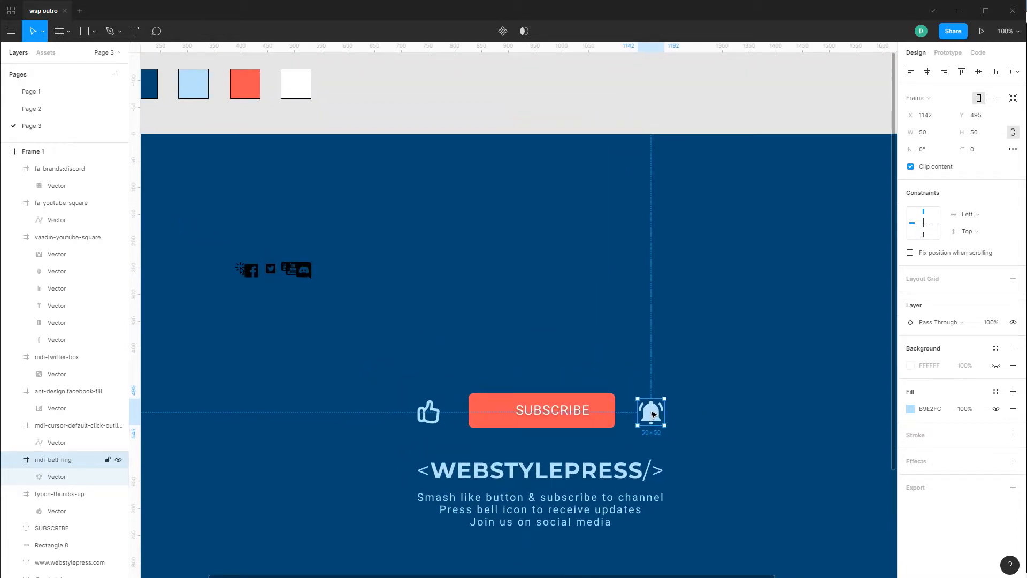
left_click(430, 417)
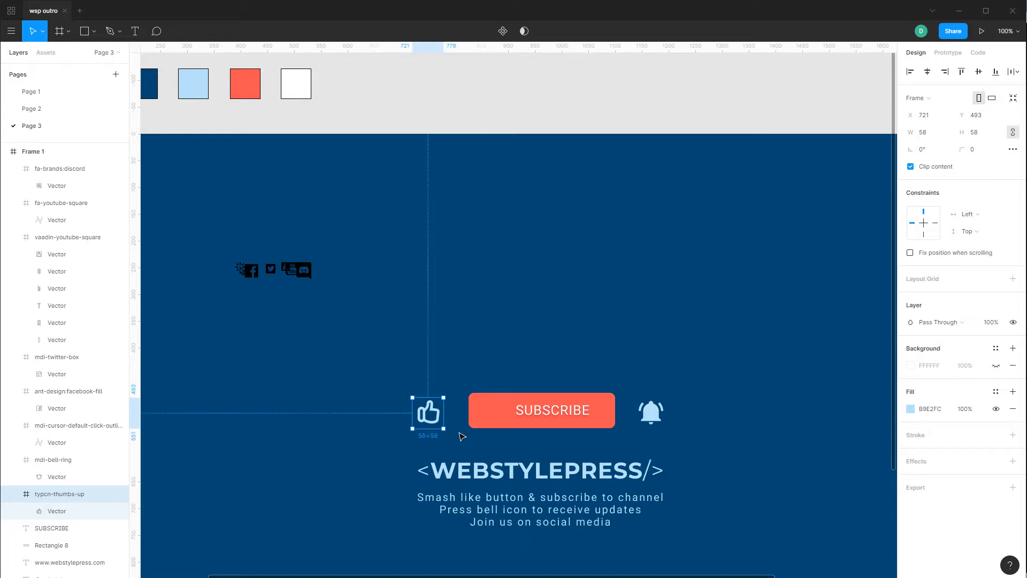
Zoom out to 50% and delete the selected typcn-thumbs-up icon from Frame 1
key("minus")
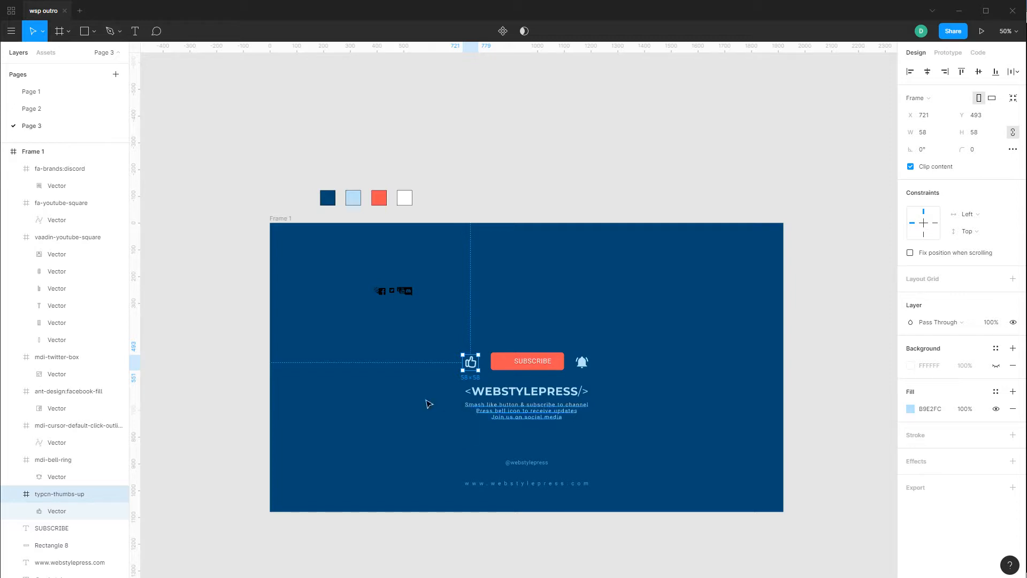
key("Delete")
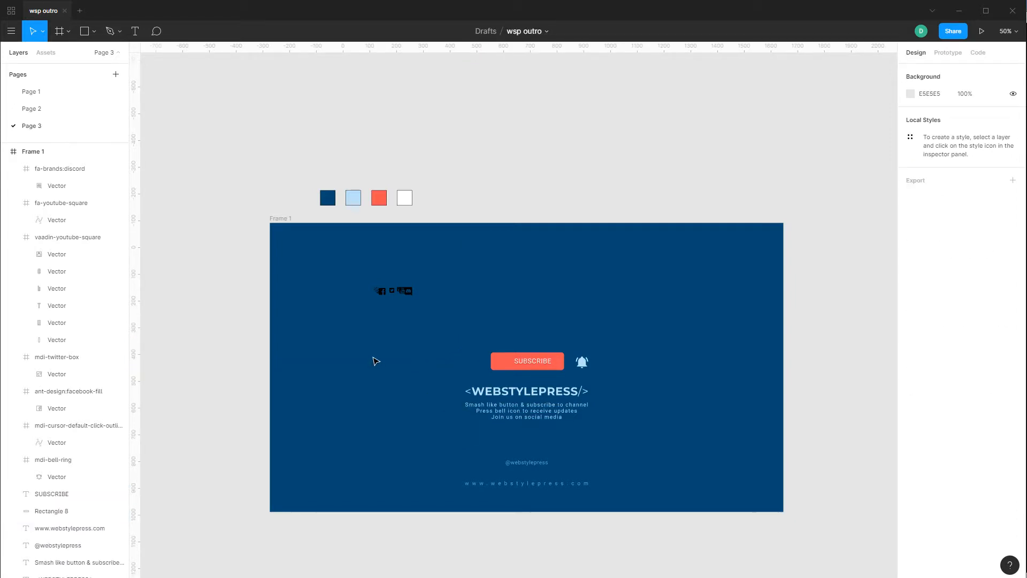
Launch the Iconify plugin on Frame 1 and search for 'thu' icons
right_click(199, 282)
right_click(357, 256)
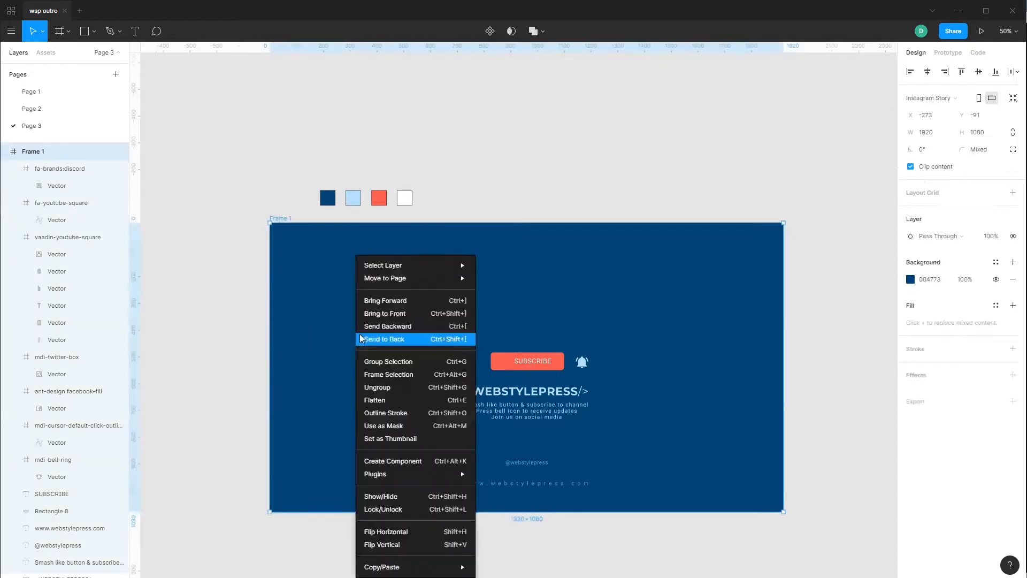
mouse_move(397, 476)
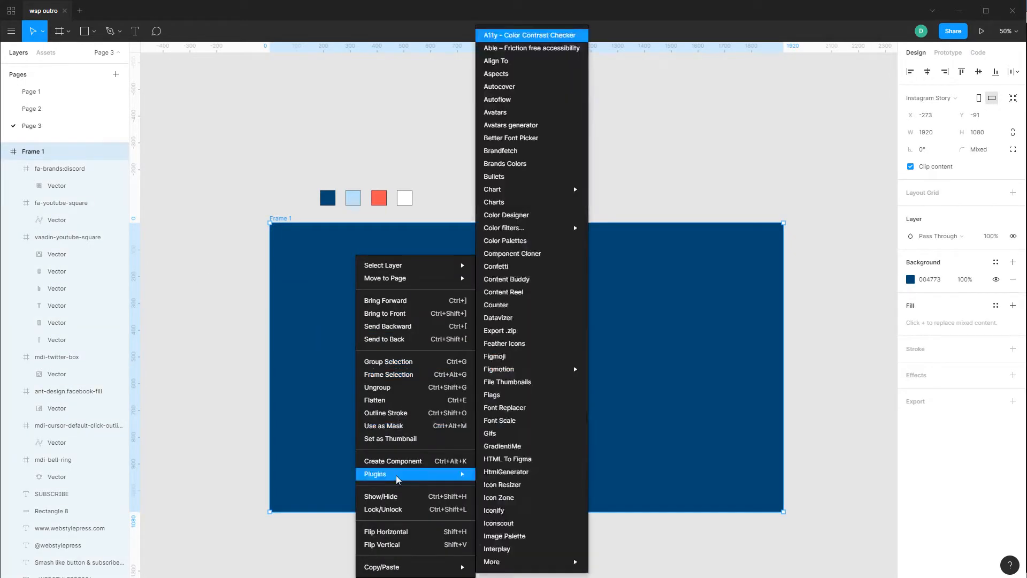
left_click(519, 511)
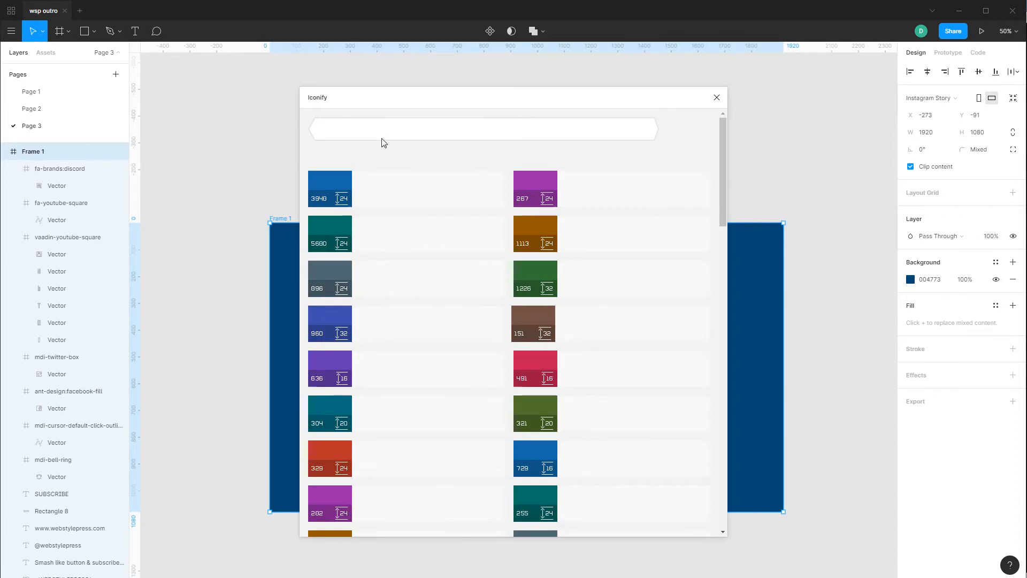
left_click(385, 126)
type("thumb")
key("Return")
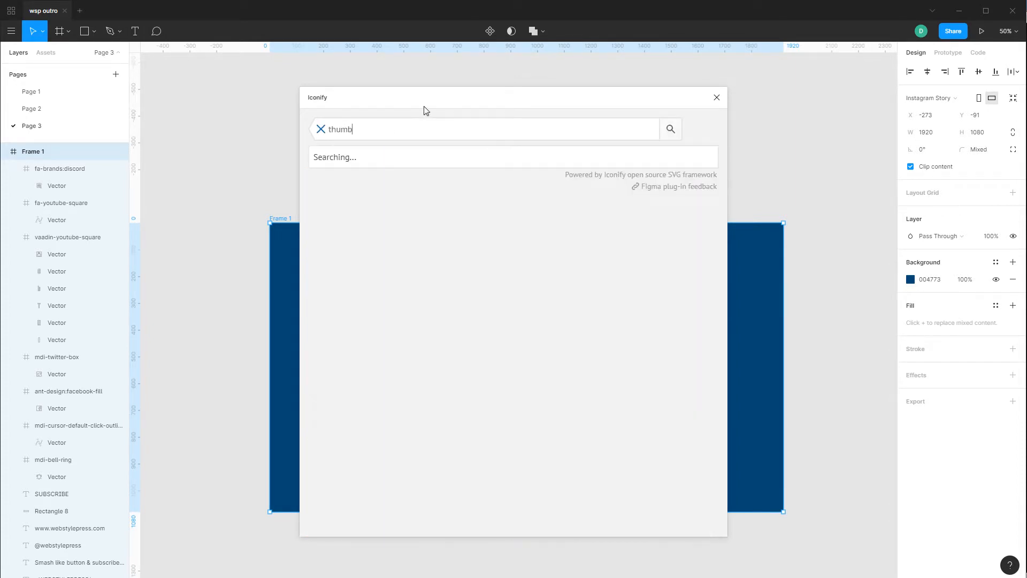
left_click_drag(435, 103, 162, 113)
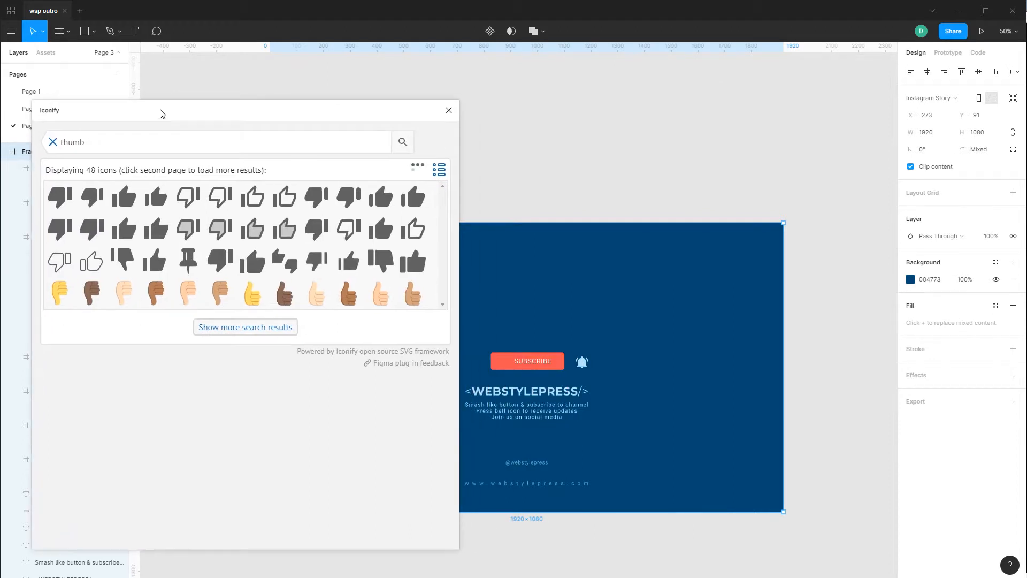
Insert the Font Awesome fa:thumbs-up icon from the third results page, then close Iconify
left_click(248, 333)
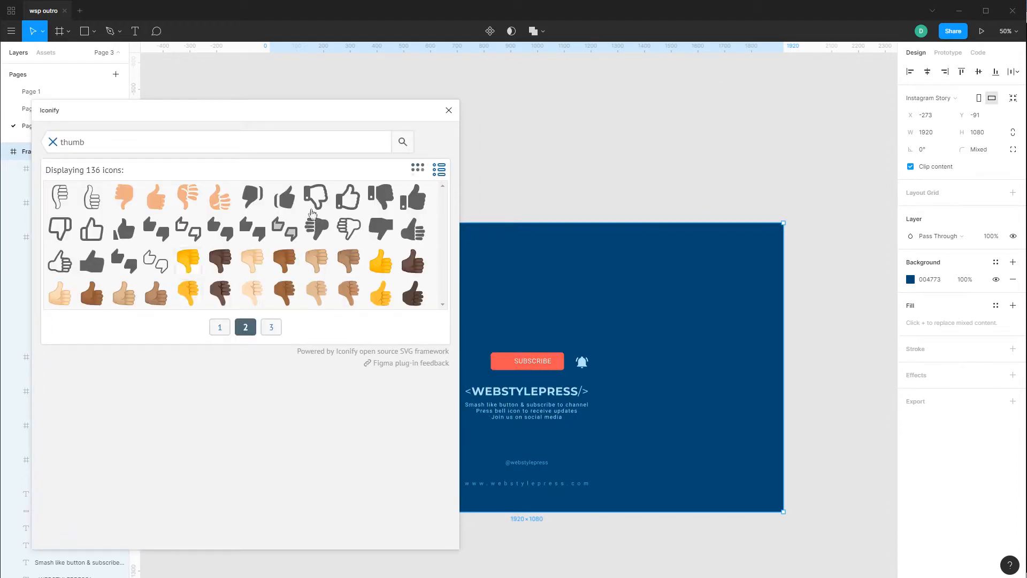
left_click(271, 326)
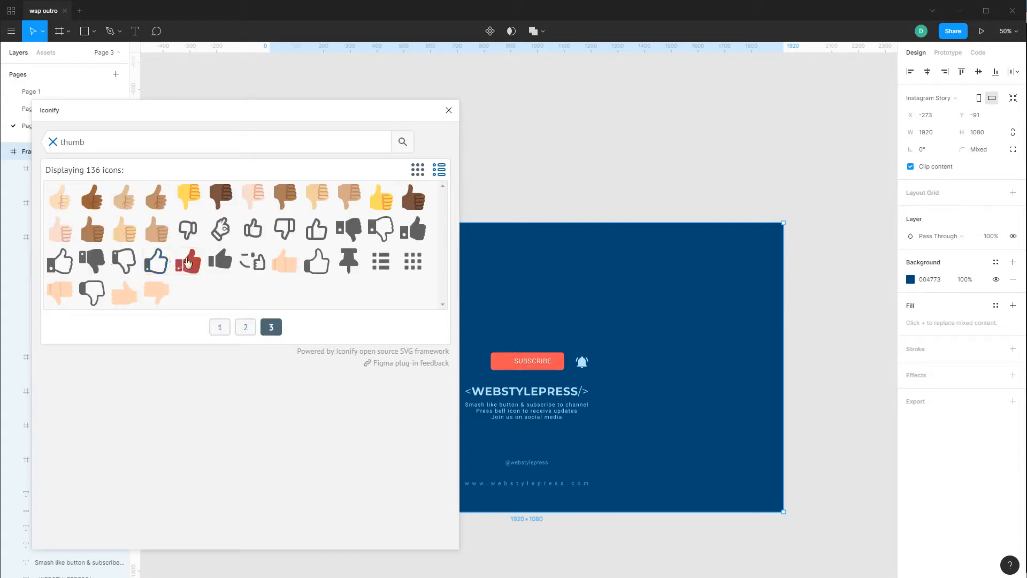
left_click(190, 262)
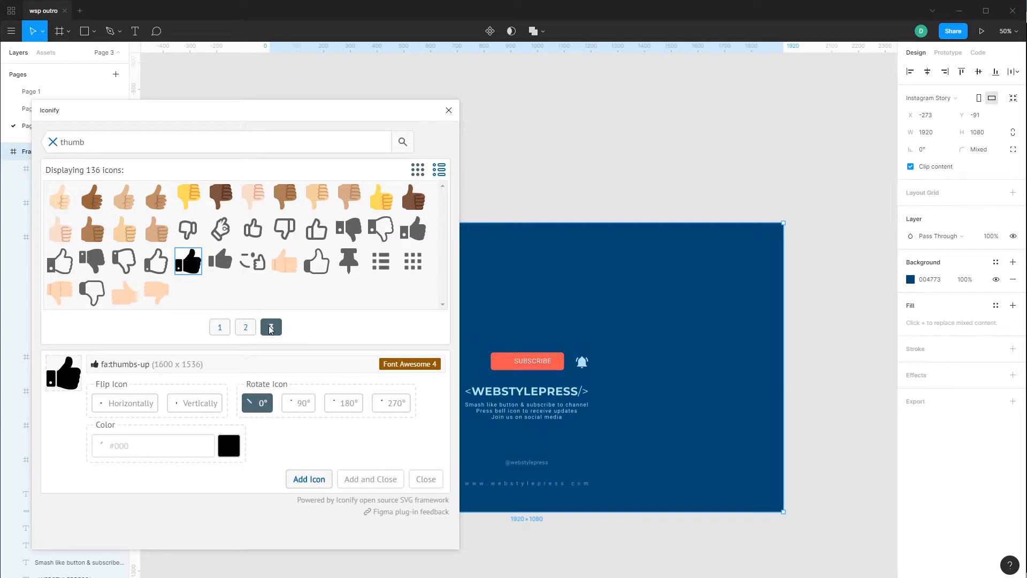
left_click(311, 479)
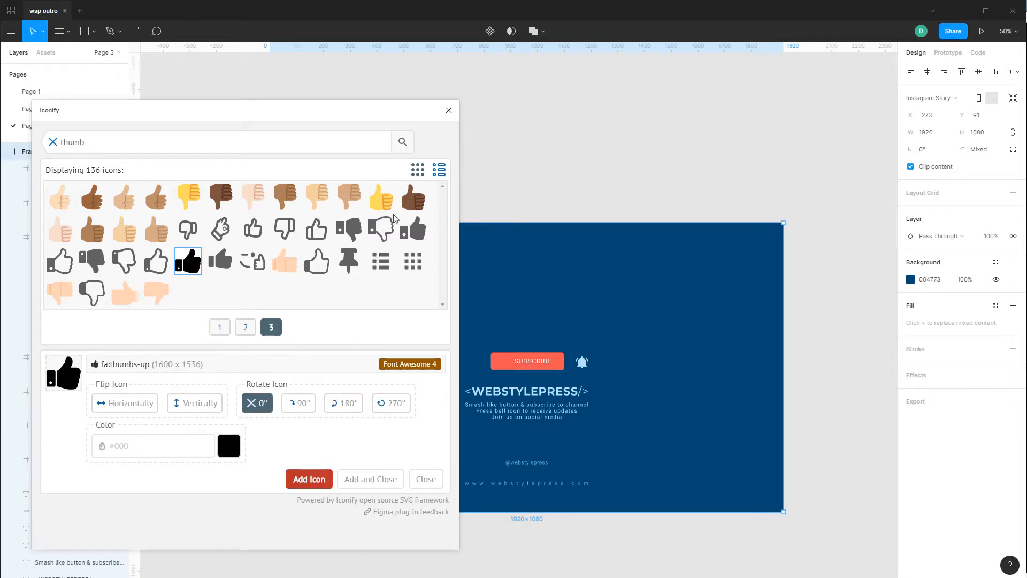
left_click(448, 111)
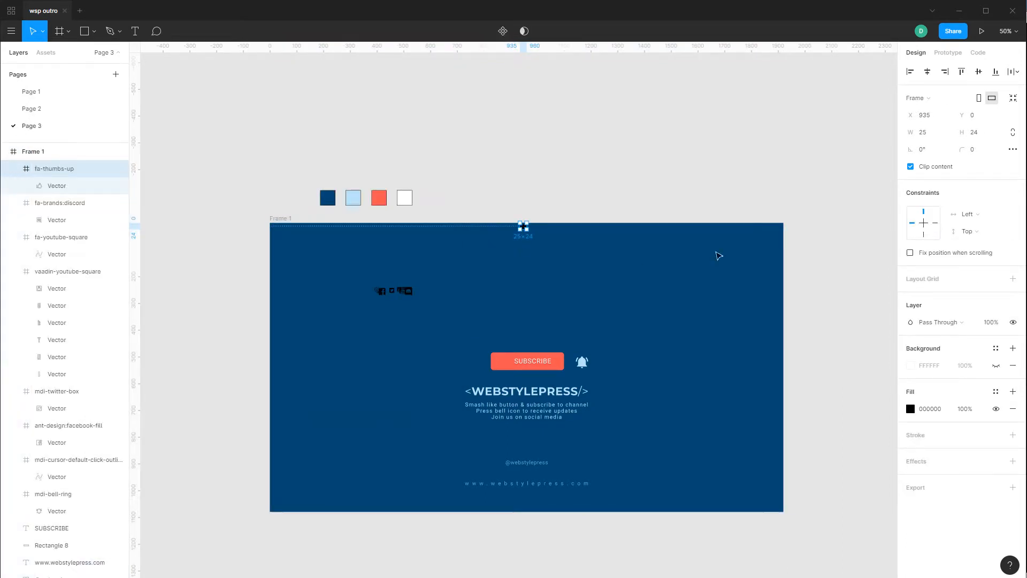
Set the new thumbs-up icon's fill to light blue B9E2FC
left_click(910, 408)
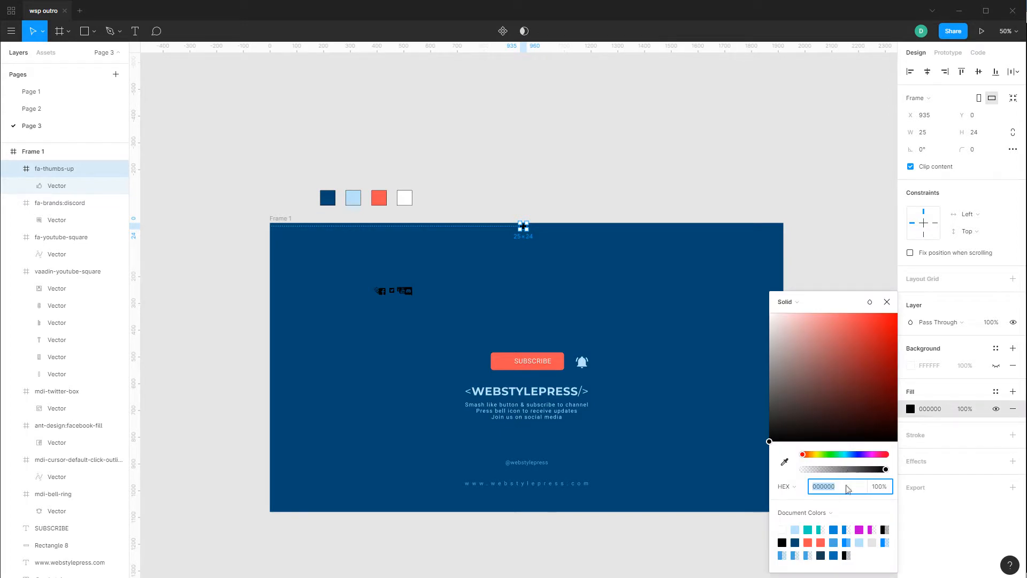
type("B9E2FC")
key("Return")
left_click(906, 300)
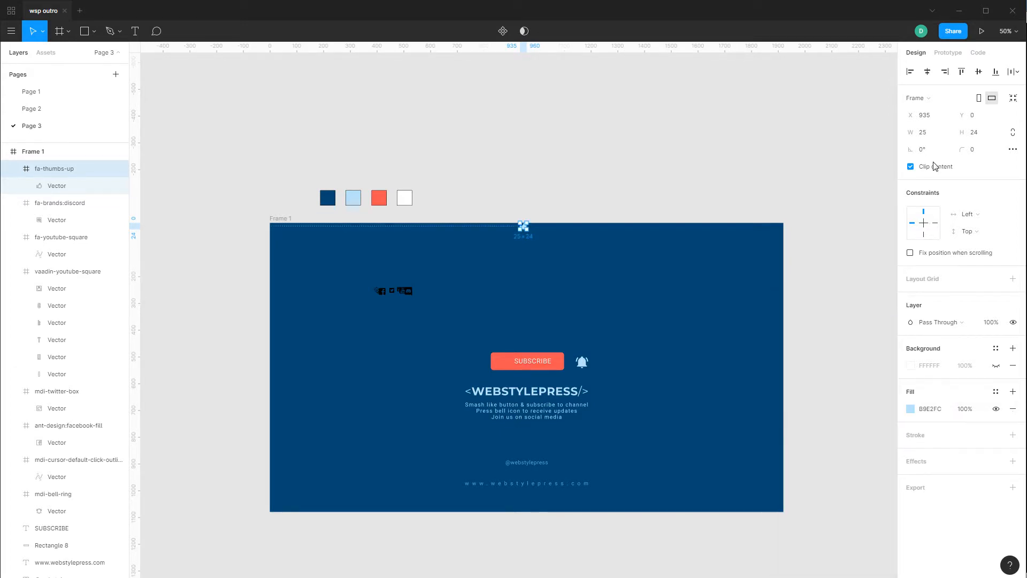
Scale the thumbs-up proportionally to 50×48 and move it left of SUBSCRIBE
left_click(1012, 134)
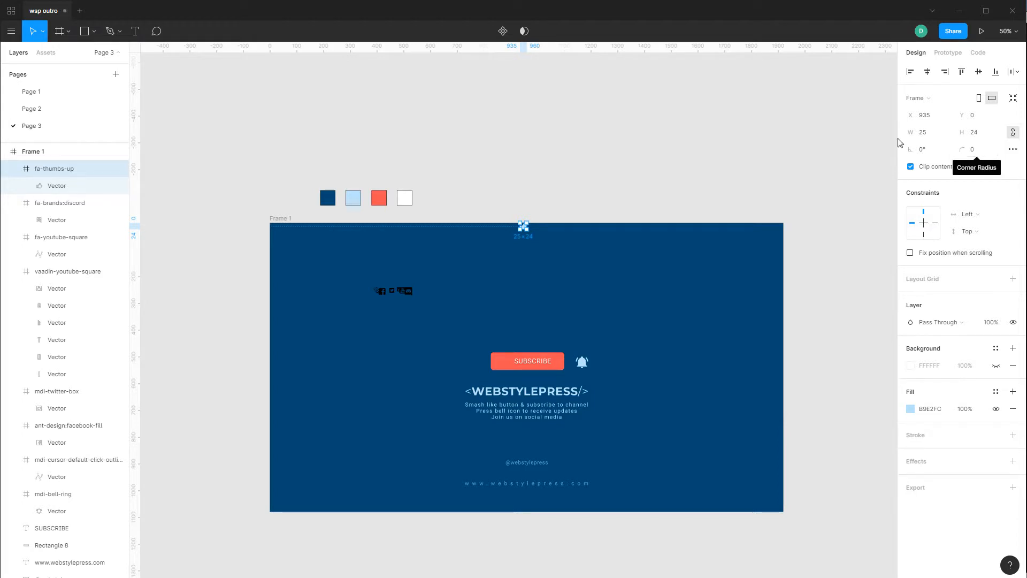
left_click(934, 133)
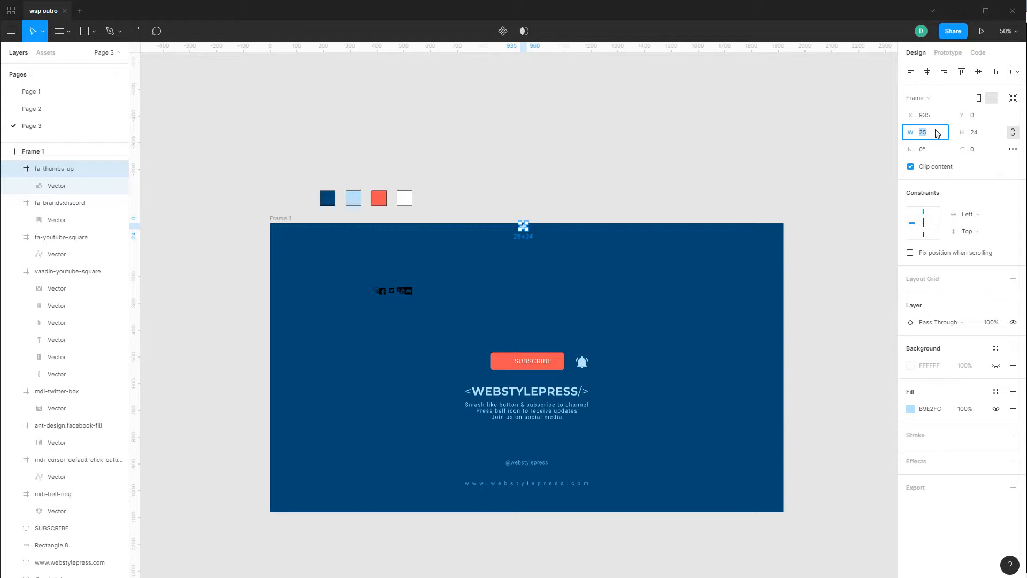
type("50")
key("Return")
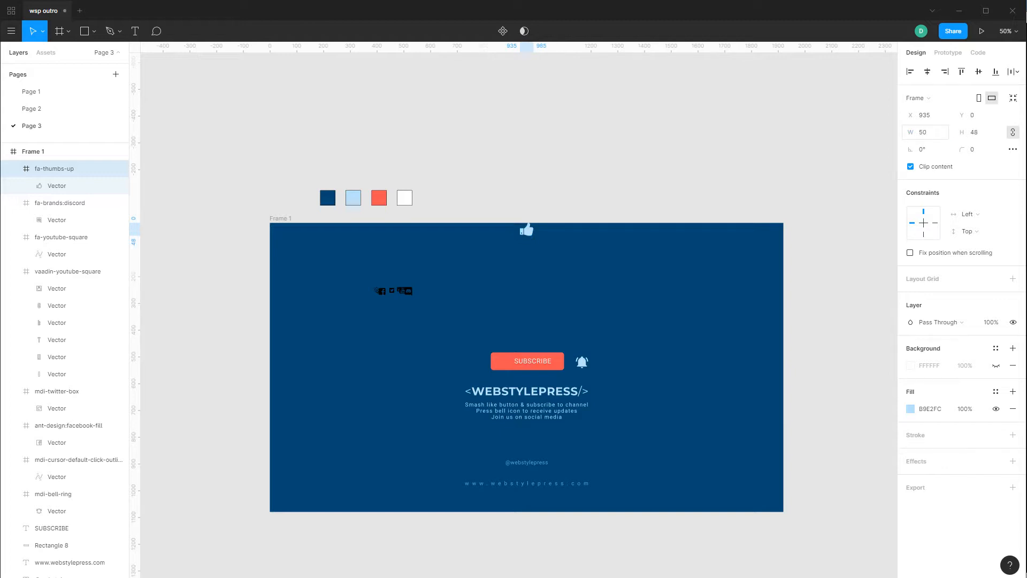
left_click_drag(531, 234, 476, 366)
Shrink the thumbs-up icon to 45×43.2
key("ctrl+plus")
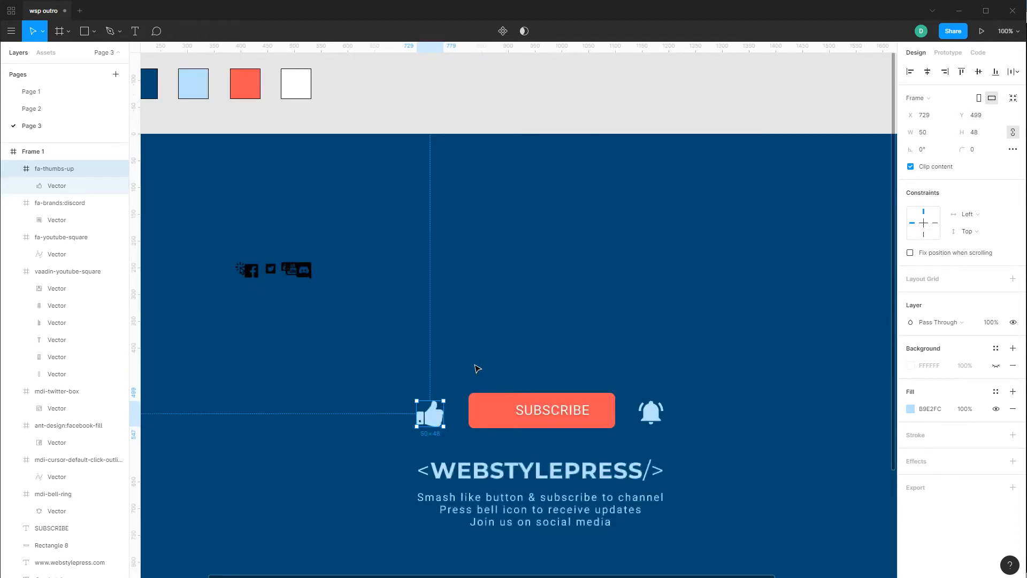
scroll(555, 360, "down", 2)
scroll(546, 337, "right", 1)
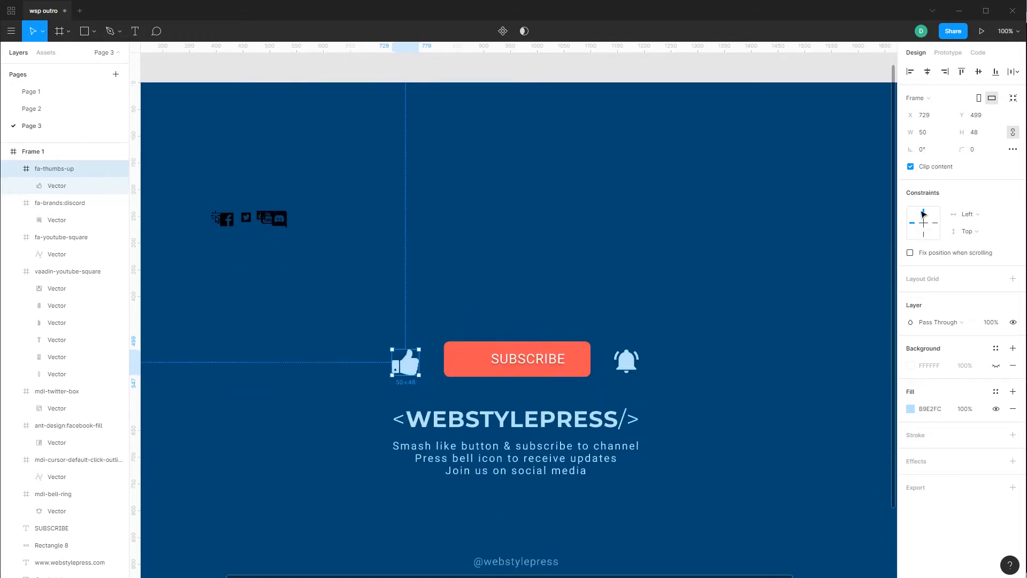
left_click(931, 132)
type("45")
key("Return")
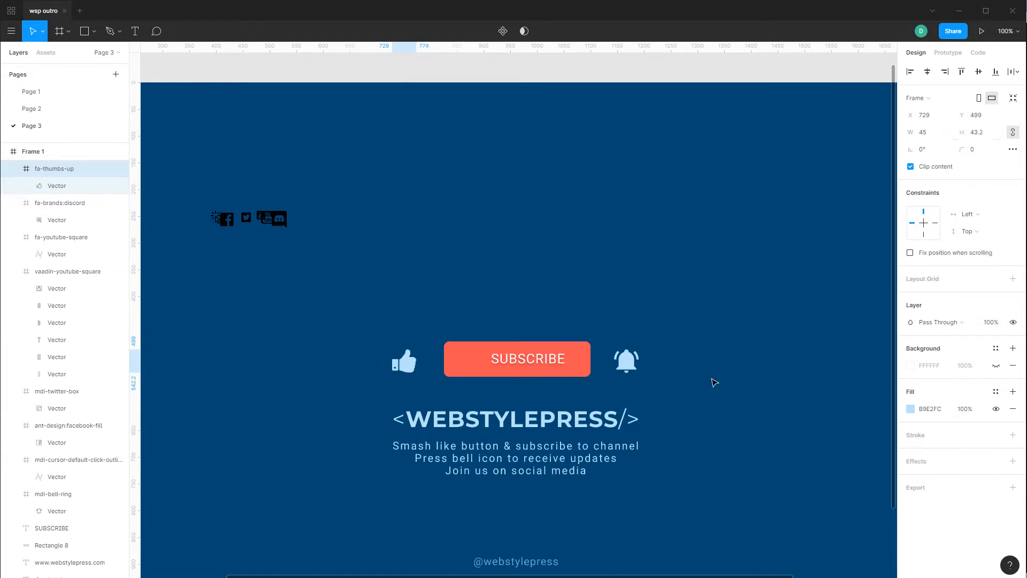
Nudge the bell and thumbs-up icons into line with the SUBSCRIBE button
left_click(319, 411)
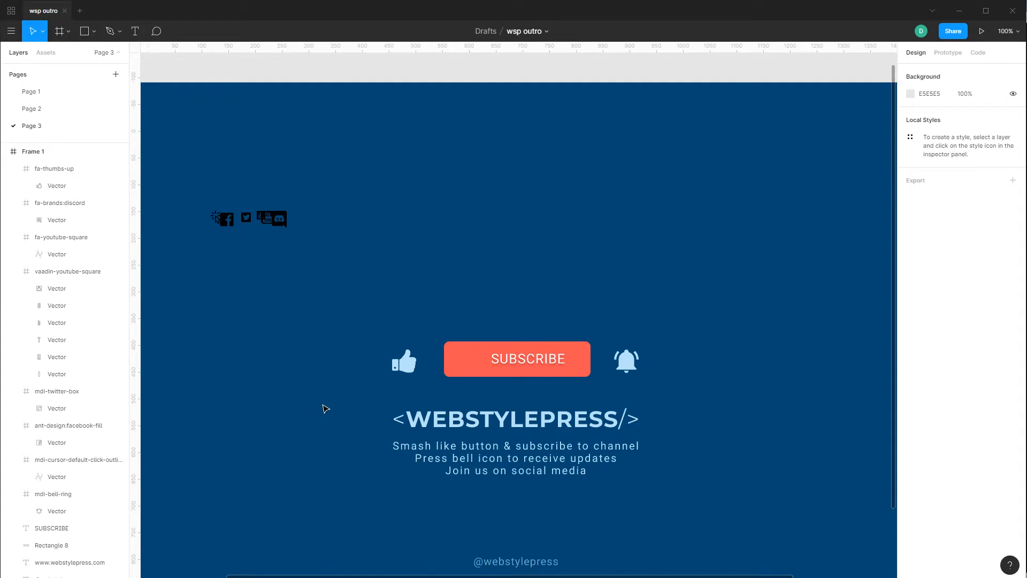
key("plus")
left_click_drag(523, 472, 487, 401)
left_click(696, 338)
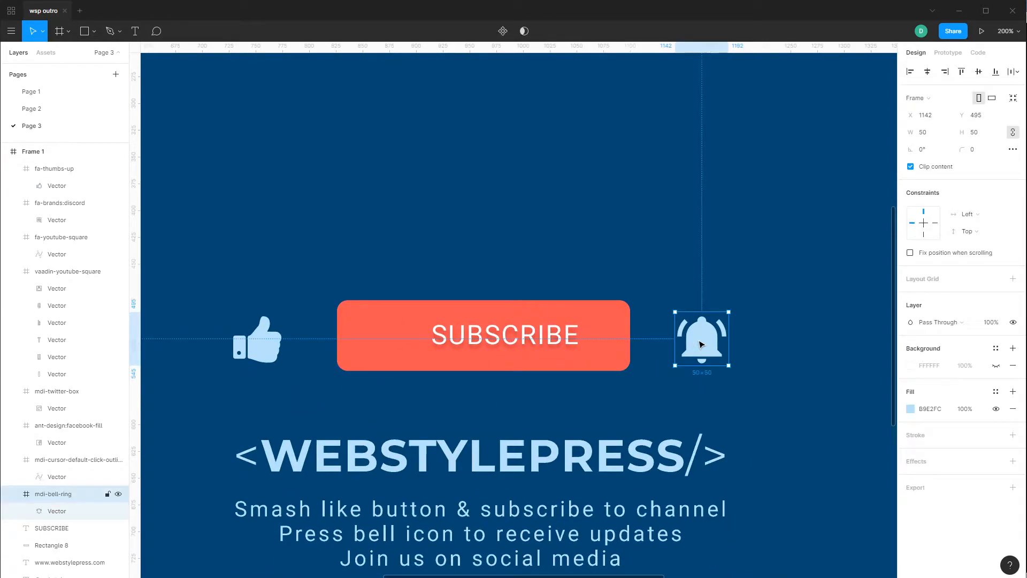
left_click_drag(697, 338, 696, 333)
left_click(263, 350)
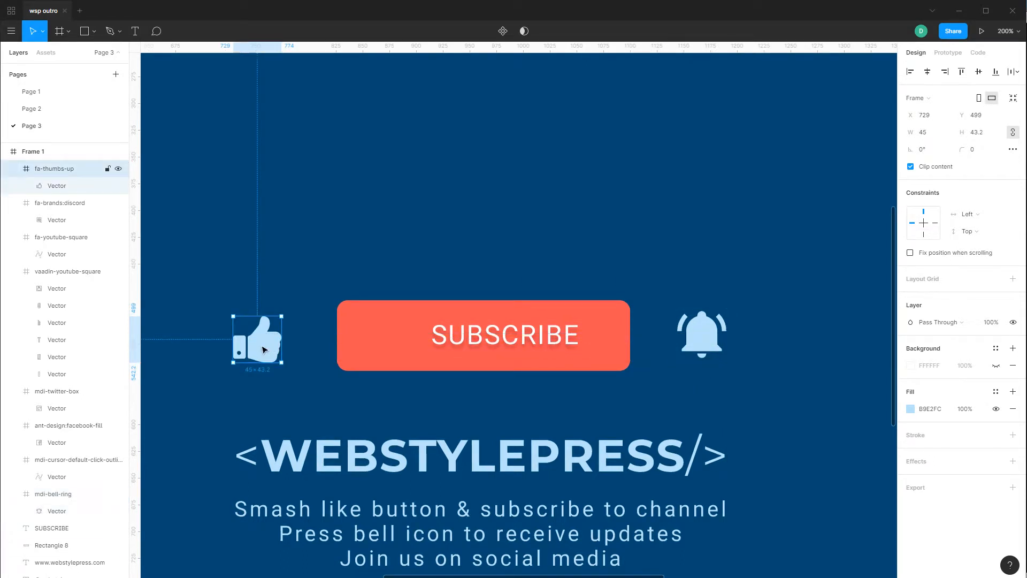
left_click_drag(266, 350, 267, 348)
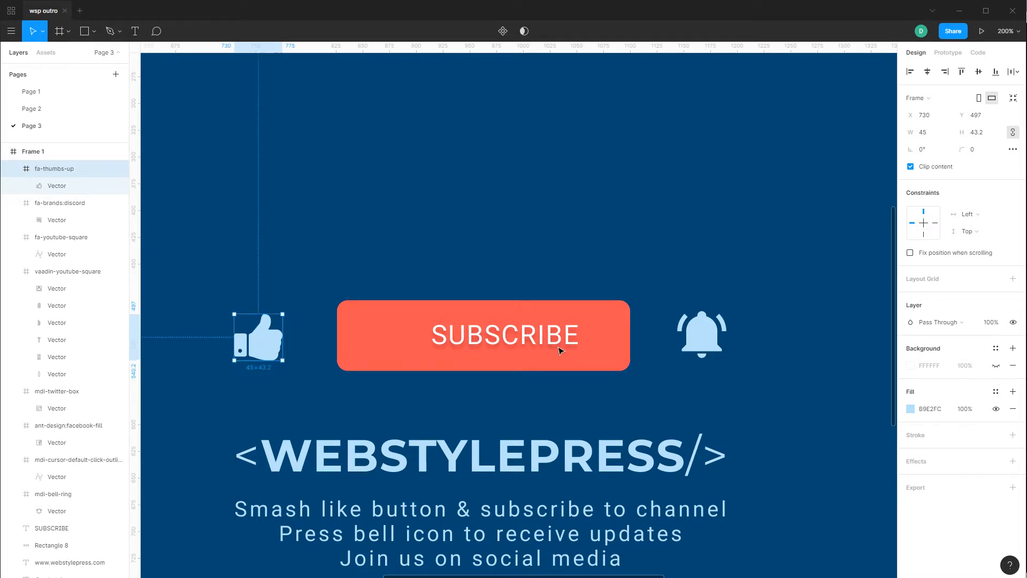
Zoom out to the whole frame and bring up Frame 1's Plugins menu
key("shift+0")
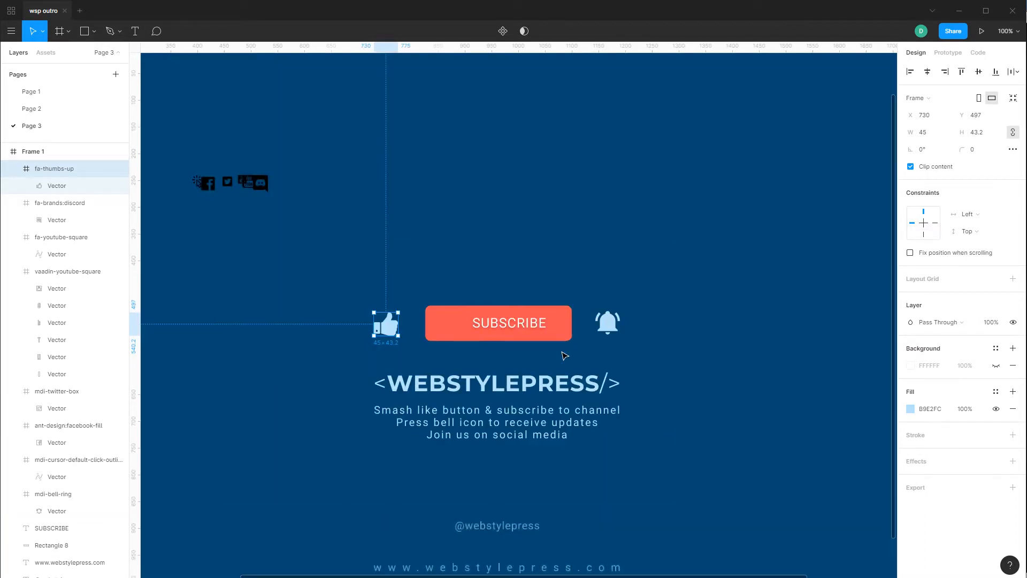
key("minus")
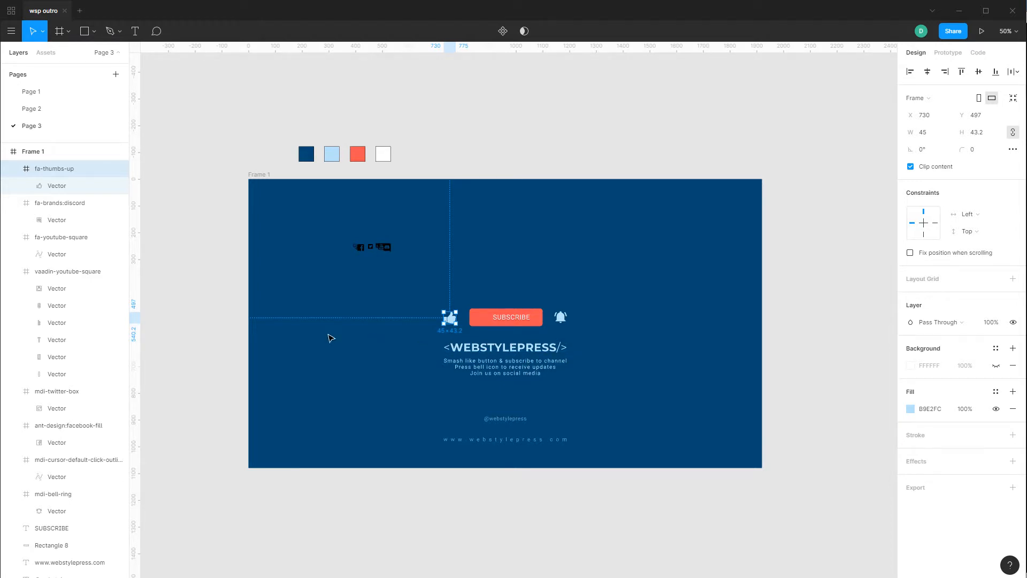
left_click(271, 321)
right_click(284, 439)
mouse_move(343, 474)
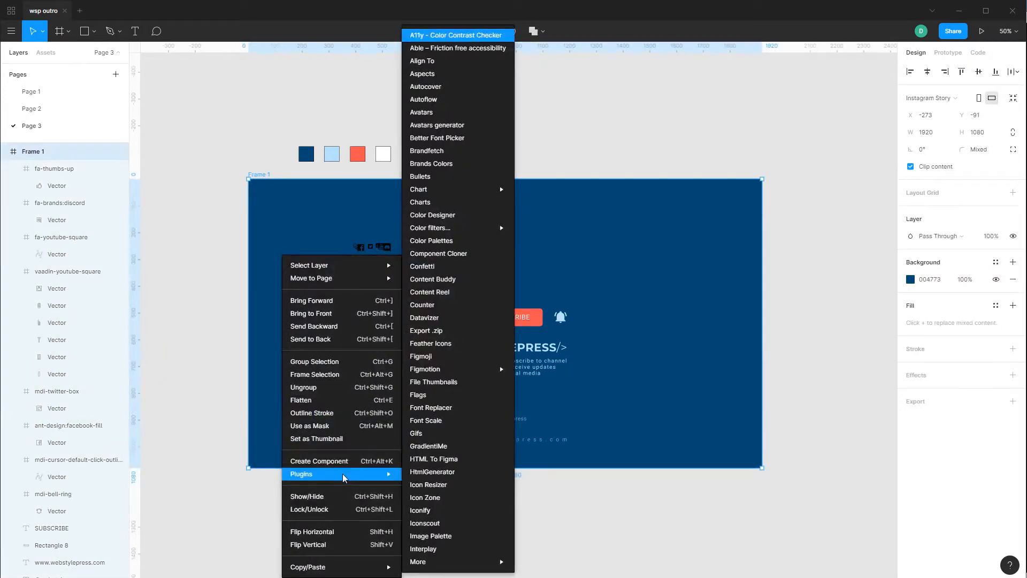
Insert the Font Awesome fa-brands:youtube icon from an Iconify 'you' search and close the plugin
left_click(447, 511)
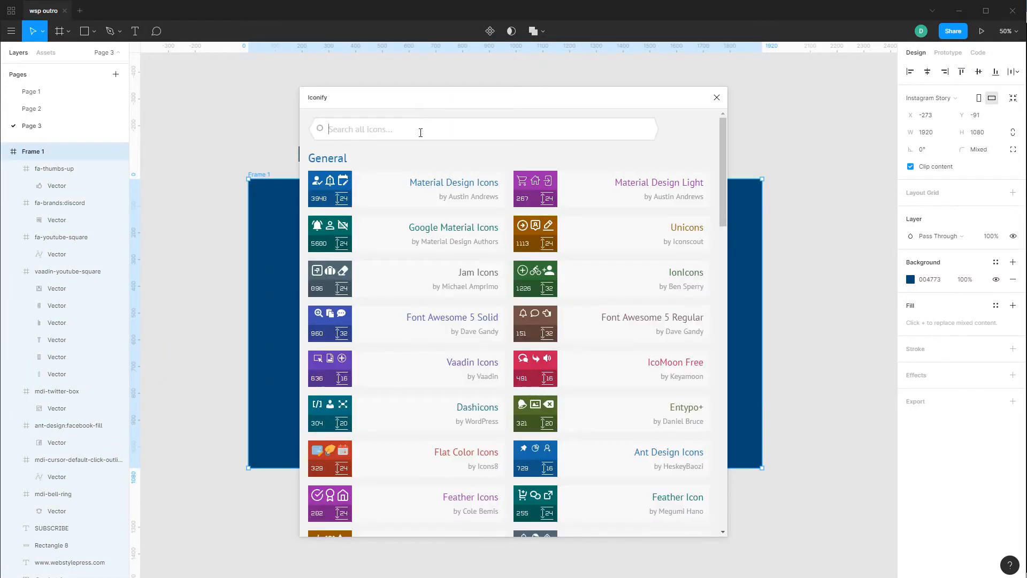
type("youtube")
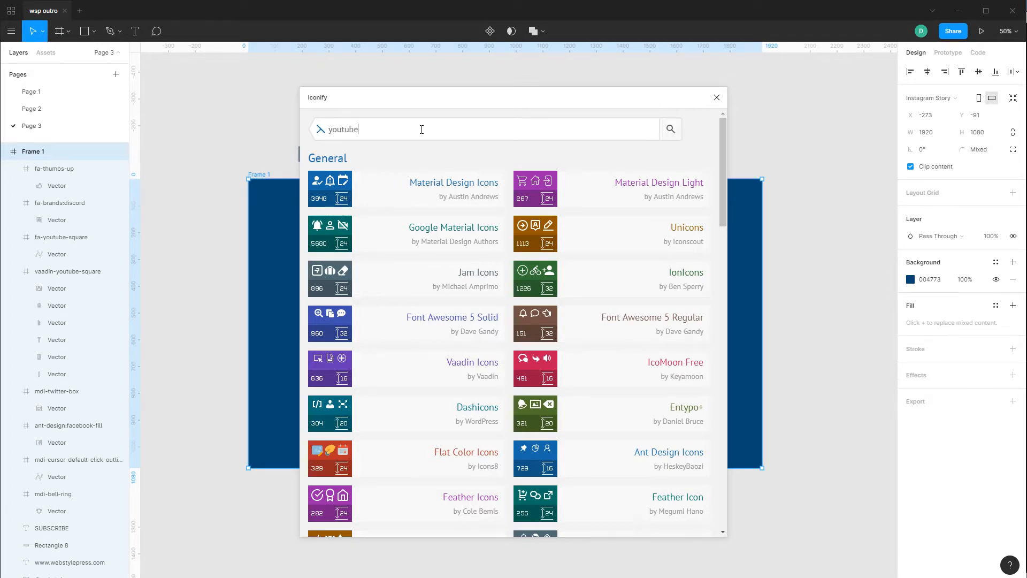
key("Return")
left_click_drag(354, 101, 117, 111)
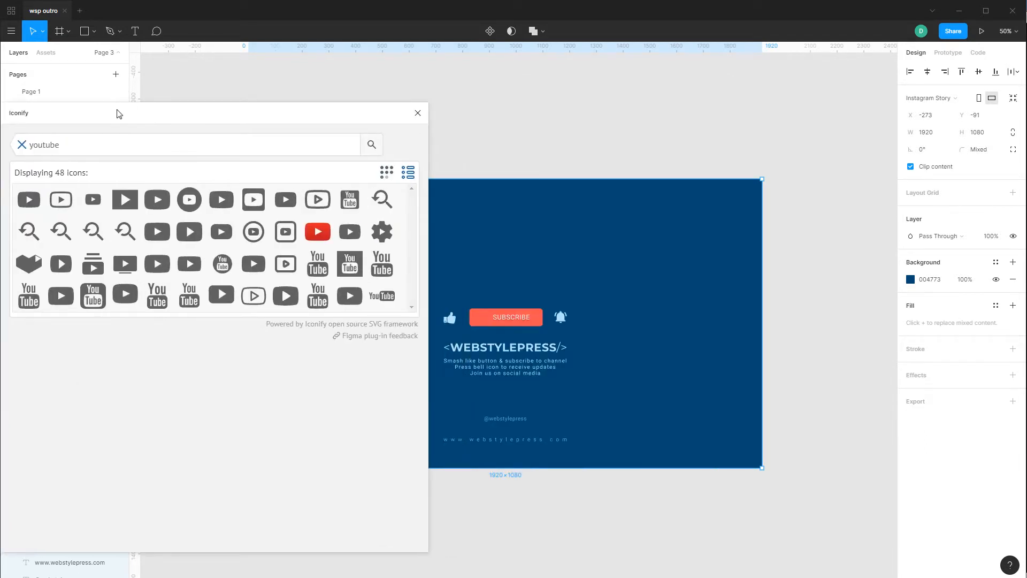
left_click(223, 208)
left_click(279, 452)
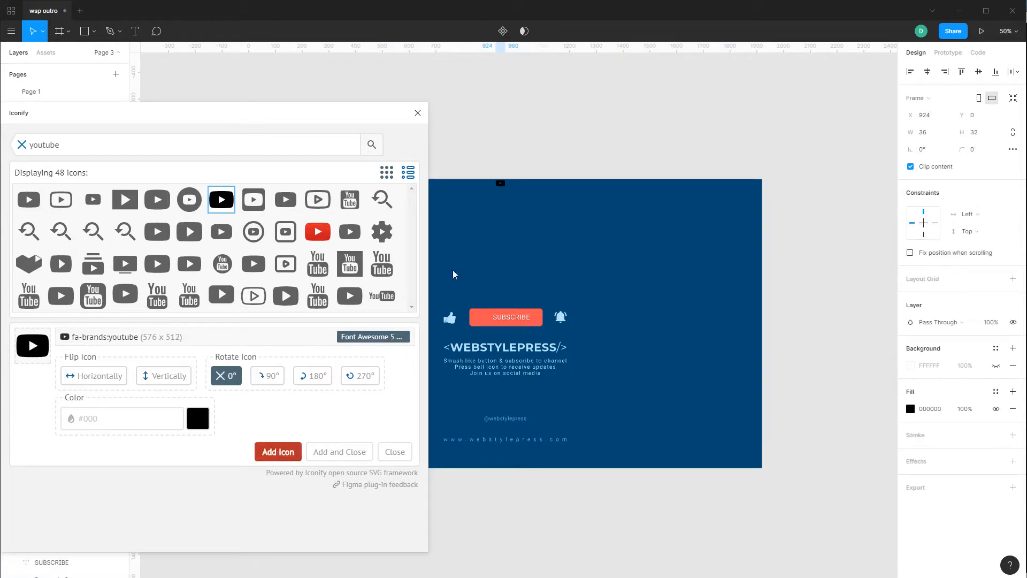
left_click(416, 115)
left_click(930, 410)
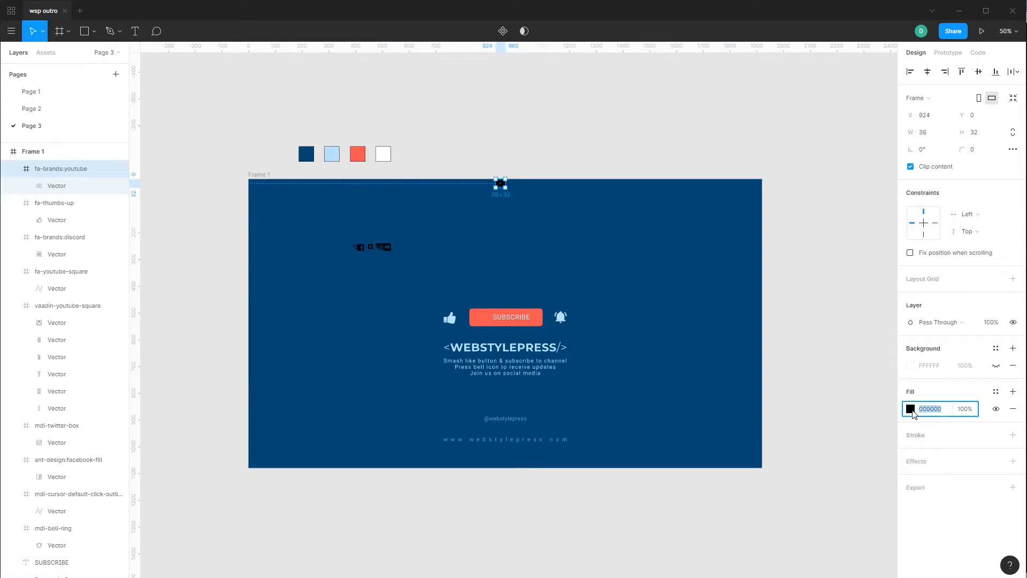
Make the YouTube icon white (FFFFFF) and resize it to 50×44.44
left_click(912, 411)
left_click_drag(781, 323, 737, 278)
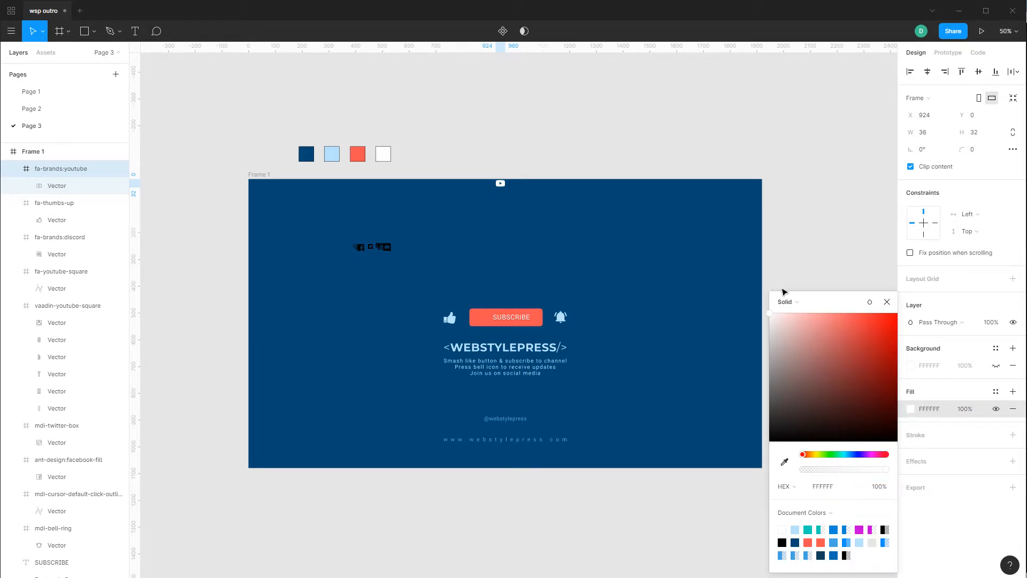
left_click(887, 303)
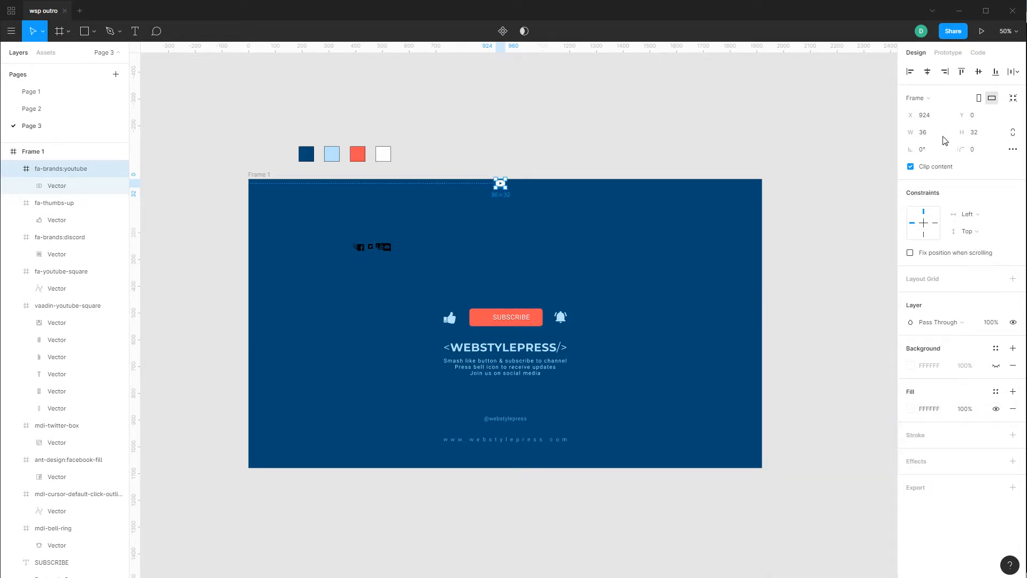
left_click(922, 136)
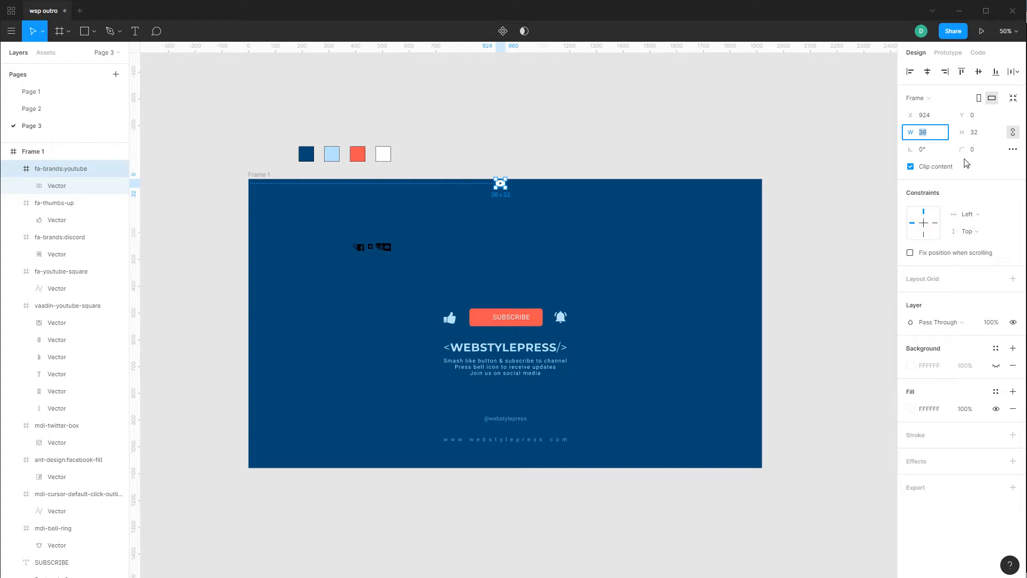
key("Return")
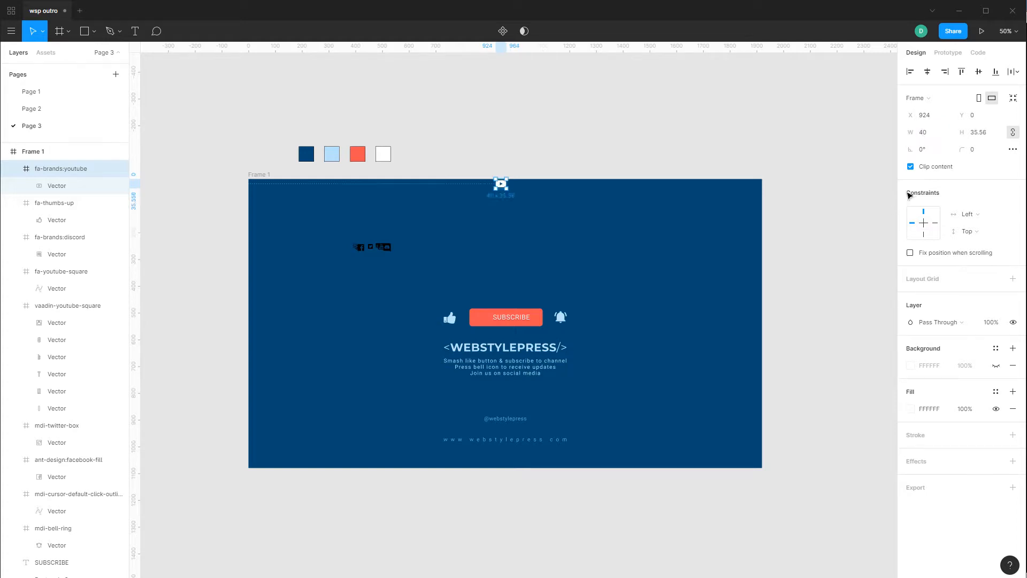
left_click(931, 136)
key("Return")
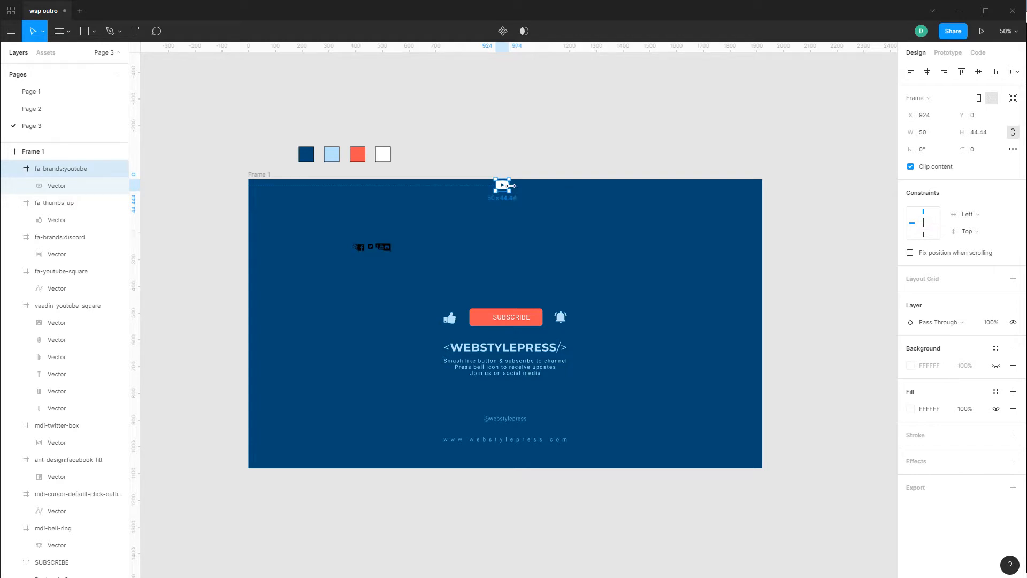
Place the YouTube icon inside the coral button, left of SUBSCRIBE
left_click_drag(504, 187, 484, 318)
key("ctrl+plus")
key("ctrl+plus")
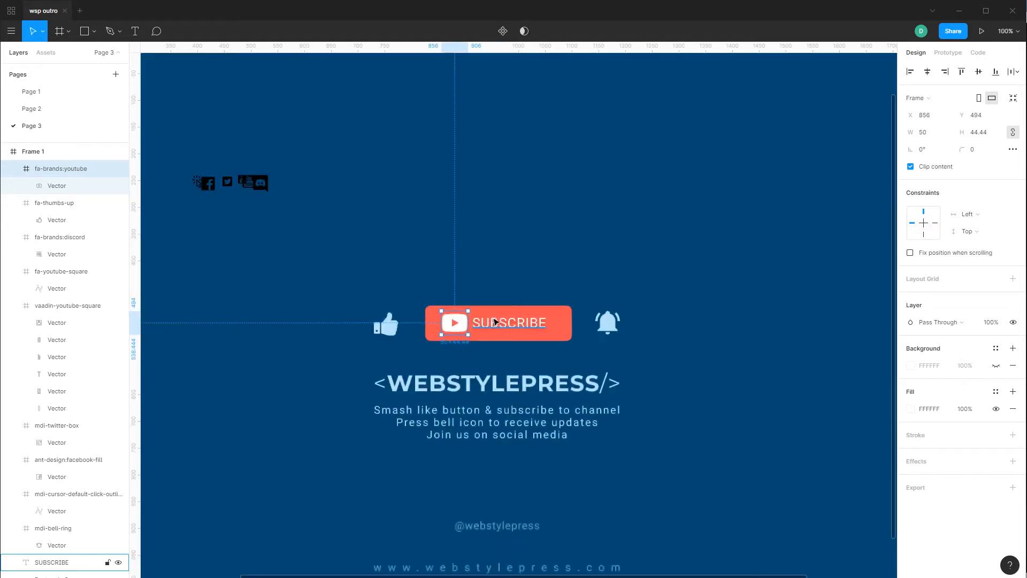
key("ctrl+plus")
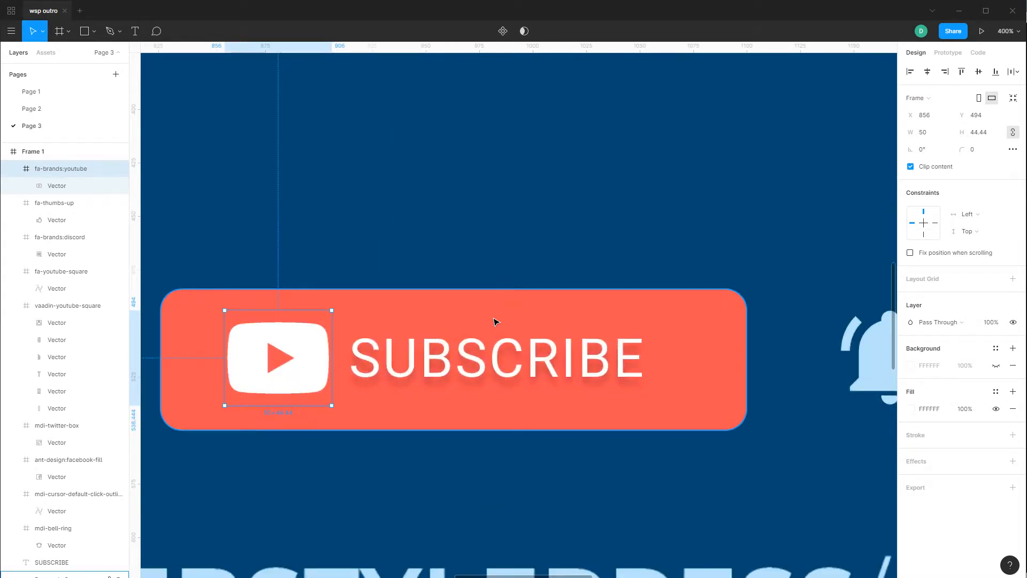
left_click_drag(530, 419, 642, 359)
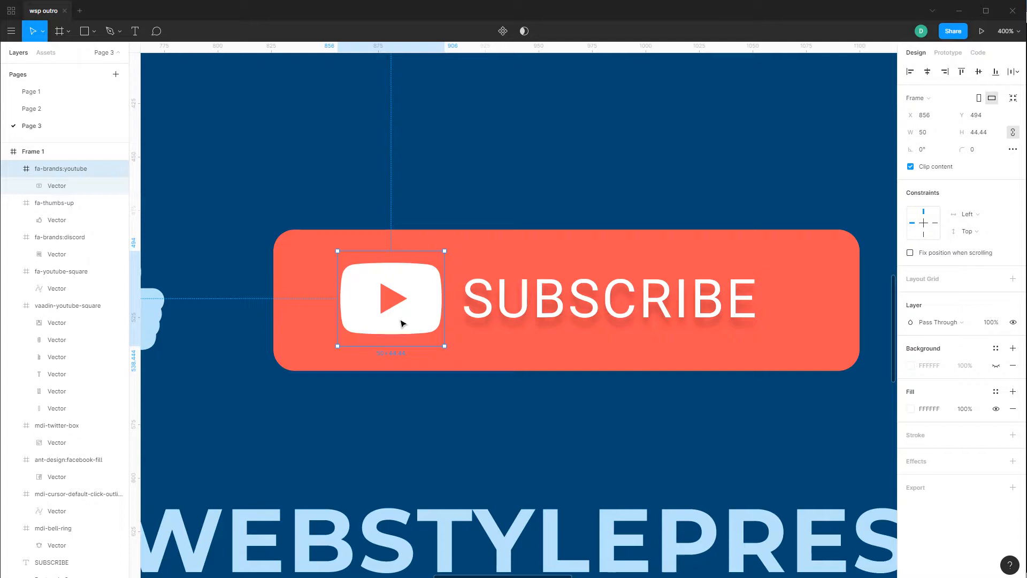
mouse_move(396, 324)
left_mouse_down()
mouse_move(387, 319)
mouse_move(399, 323)
left_mouse_up()
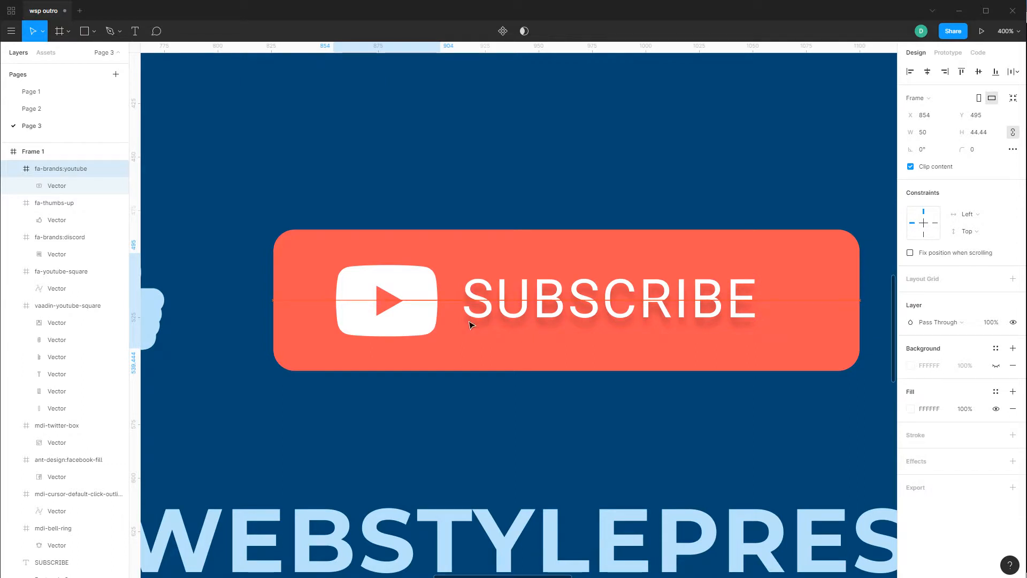
Nudge the SUBSCRIBE text to X 917 so it clears the logo
left_click(623, 329)
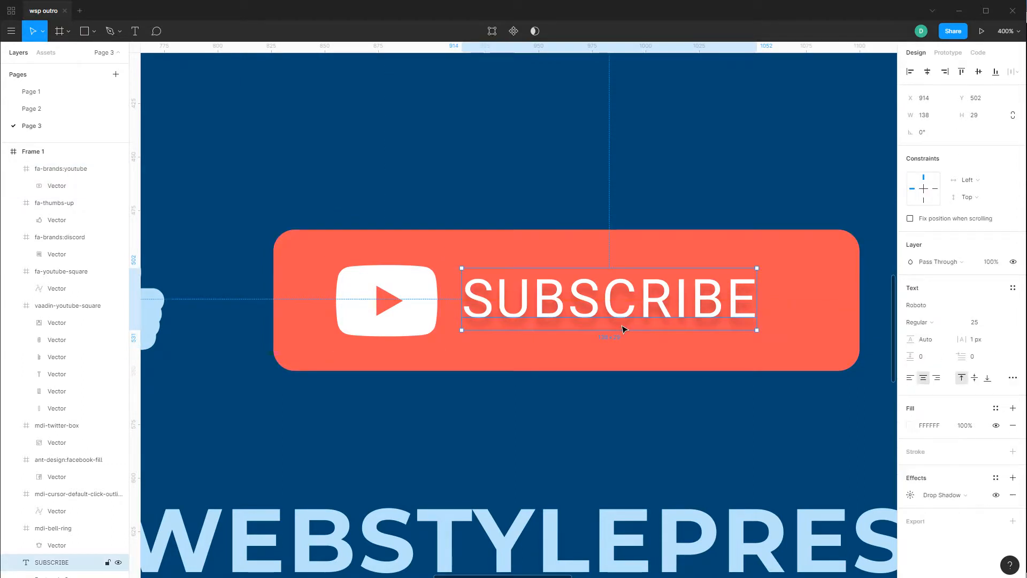
key("Down")
key("Right")
key("Right")
key("Right")
key("Right")
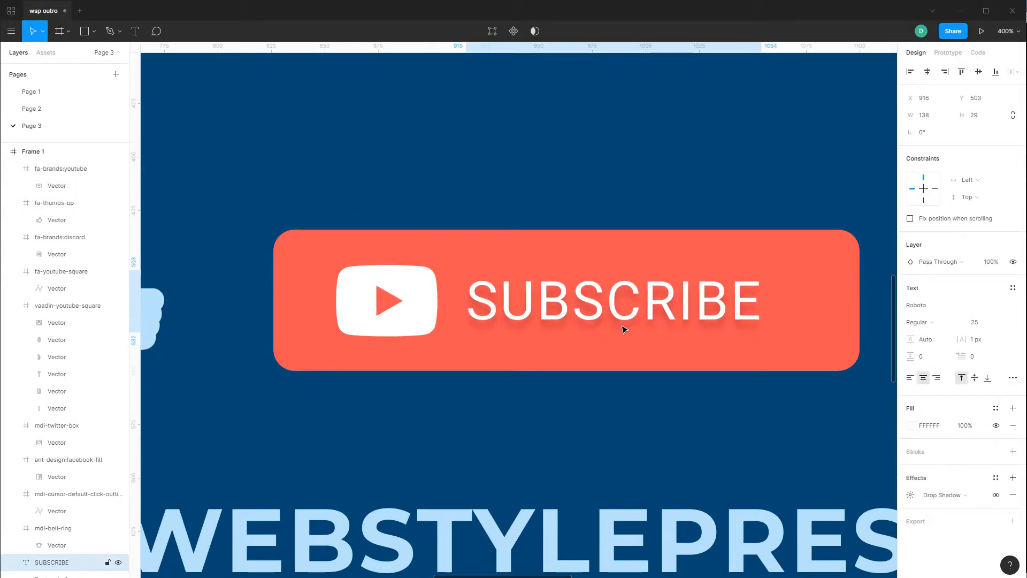
key("Left")
key("shift+0")
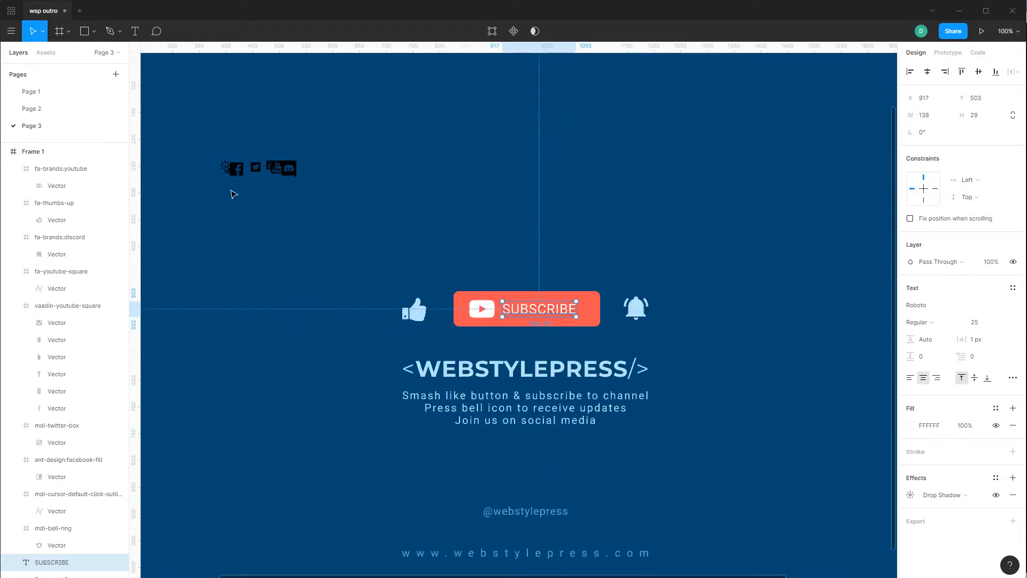
Move the click-cursor icon onto the SUBSCRIBE button's lower-right corner
left_click(225, 168)
left_click_drag(225, 167, 592, 336)
key("ctrl+plus")
key("ctrl+plus")
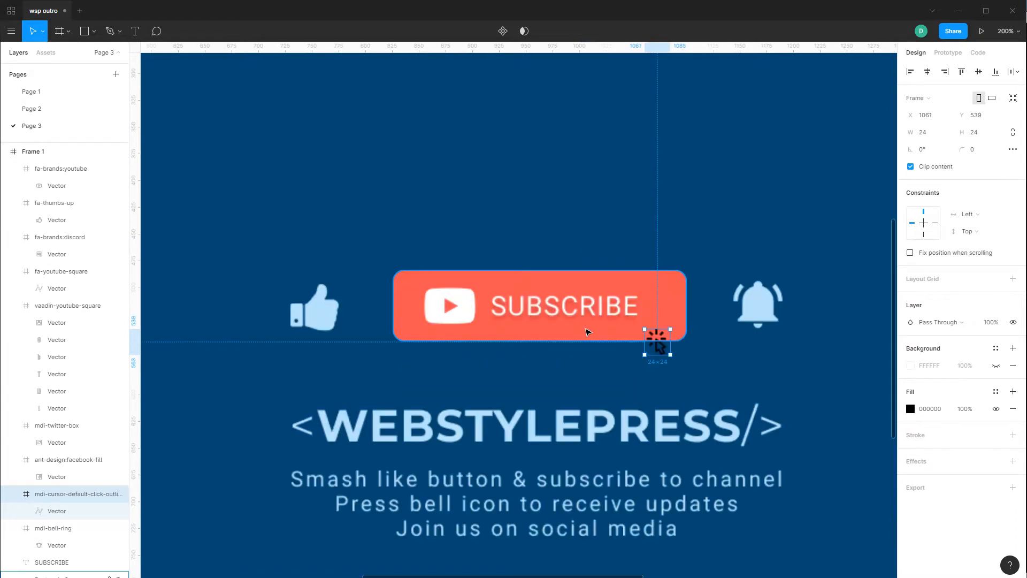
left_click_drag(663, 378, 617, 374)
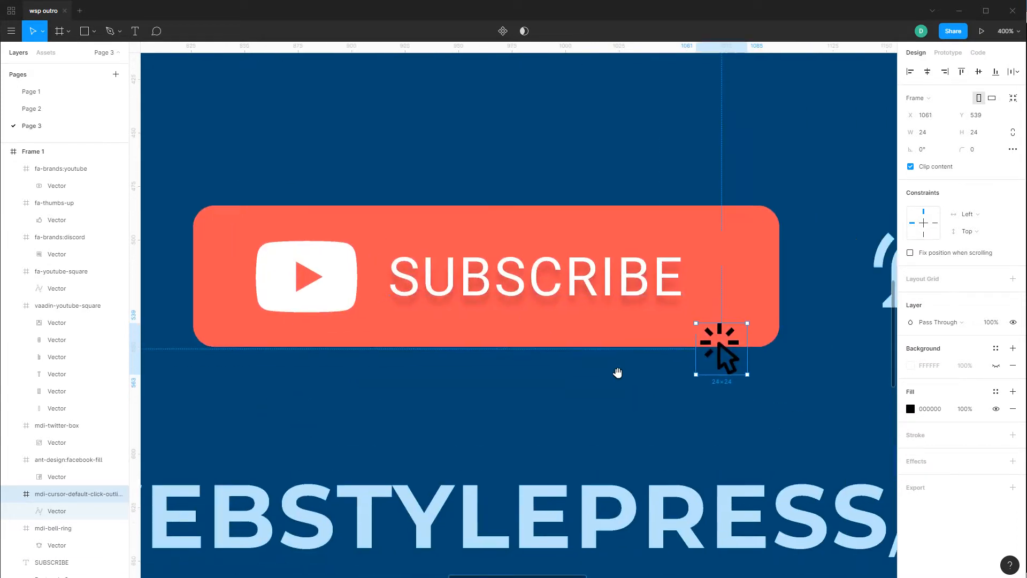
key("minus")
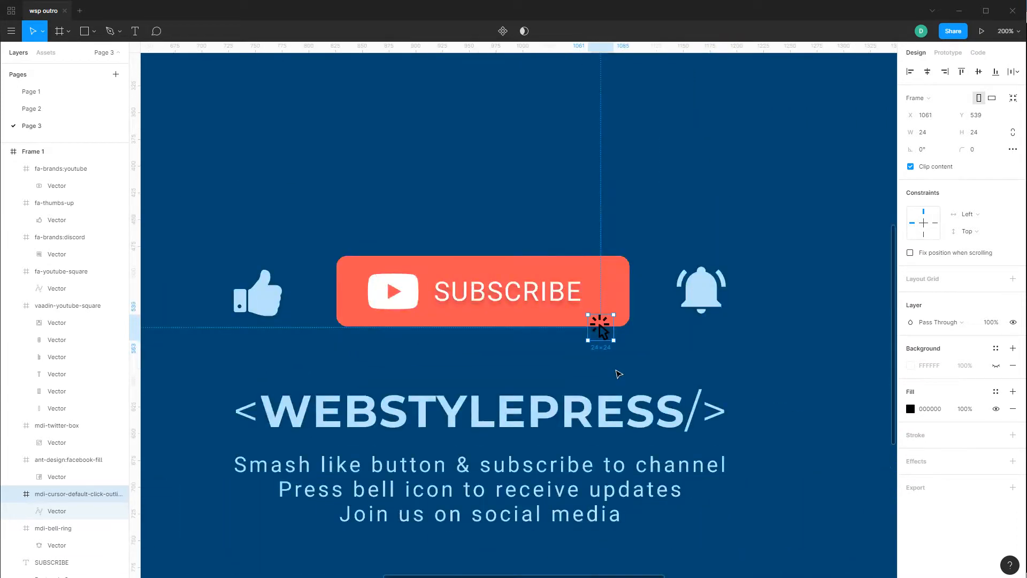
key("minus")
key("plus")
key("plus")
key("minus")
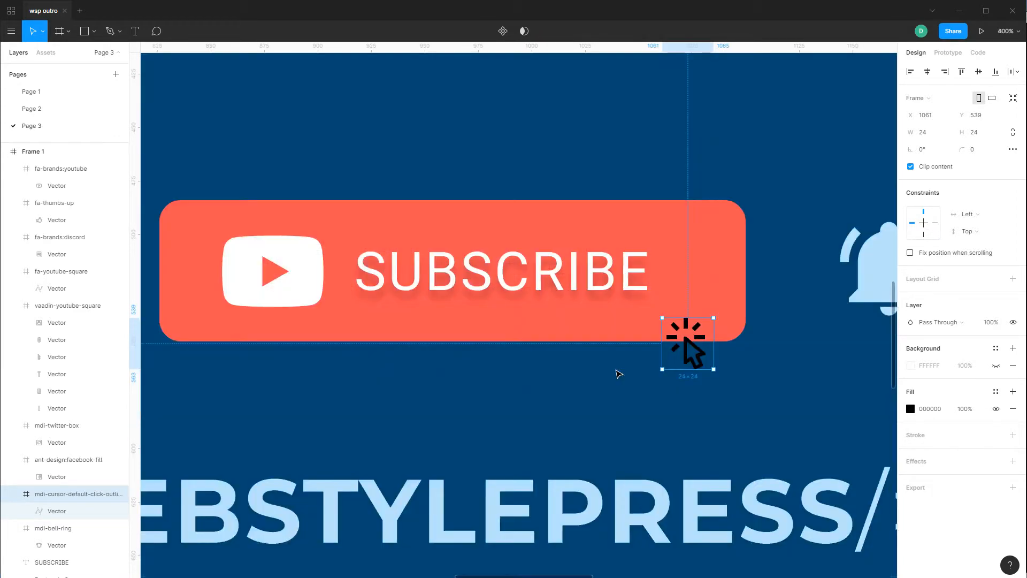
key("plus")
key("minus")
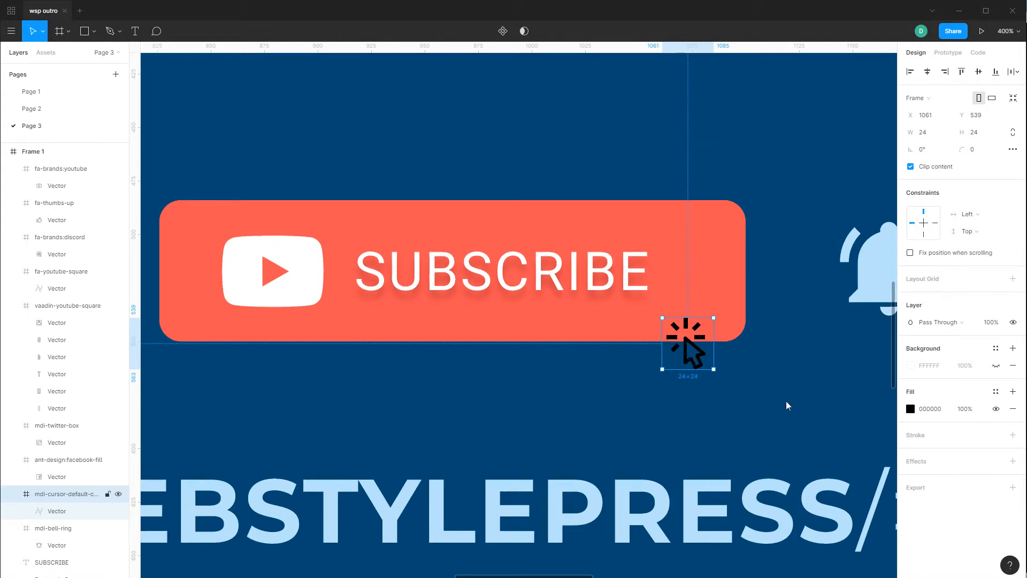
Make the cursor icon white (FFFFFF) and nudge it to X 1065, Y 539
left_click(910, 409)
left_click_drag(821, 391, 731, 277)
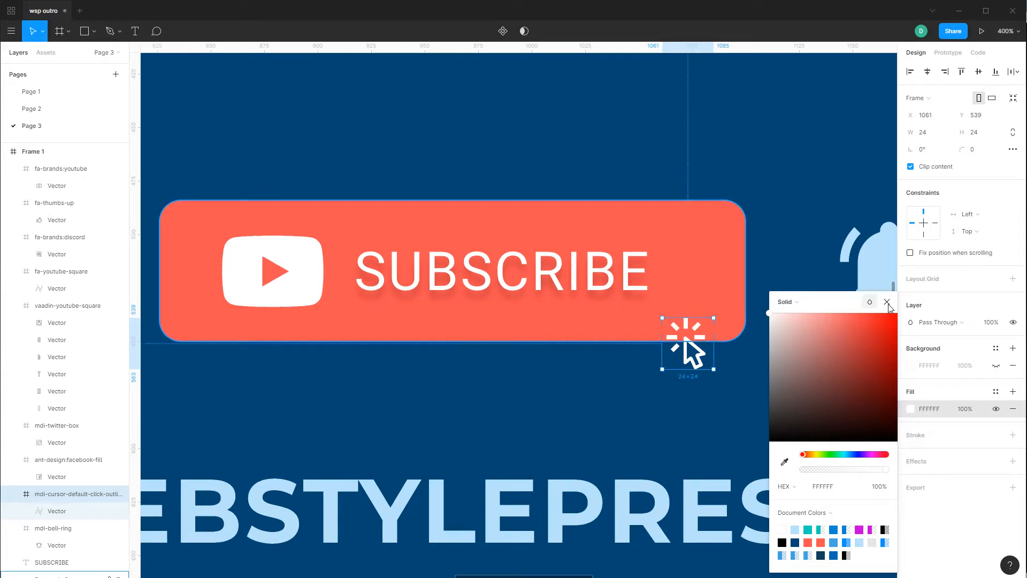
left_click(690, 356)
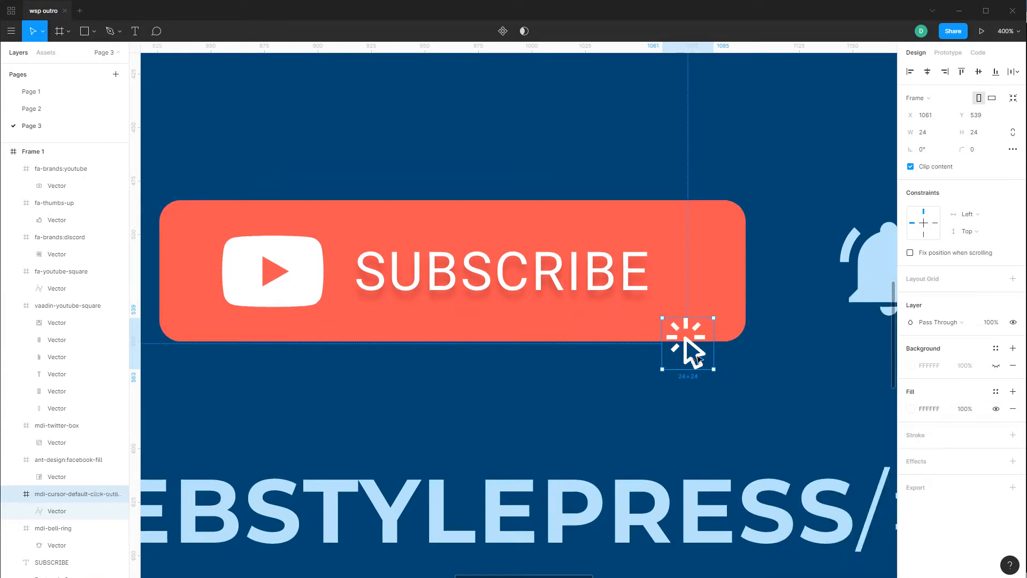
key("Right")
key("Right")
key("Right")
key("Right")
key("shift+Right")
key("shift+Right")
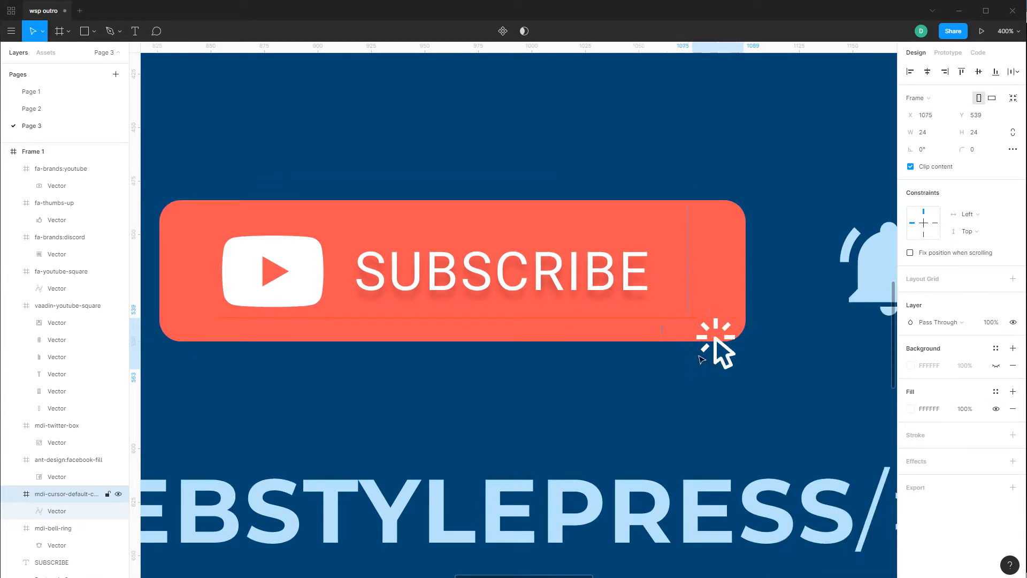
key("shift+Left")
key("Left")
key("Left")
key("Left")
key("Left")
key("Left")
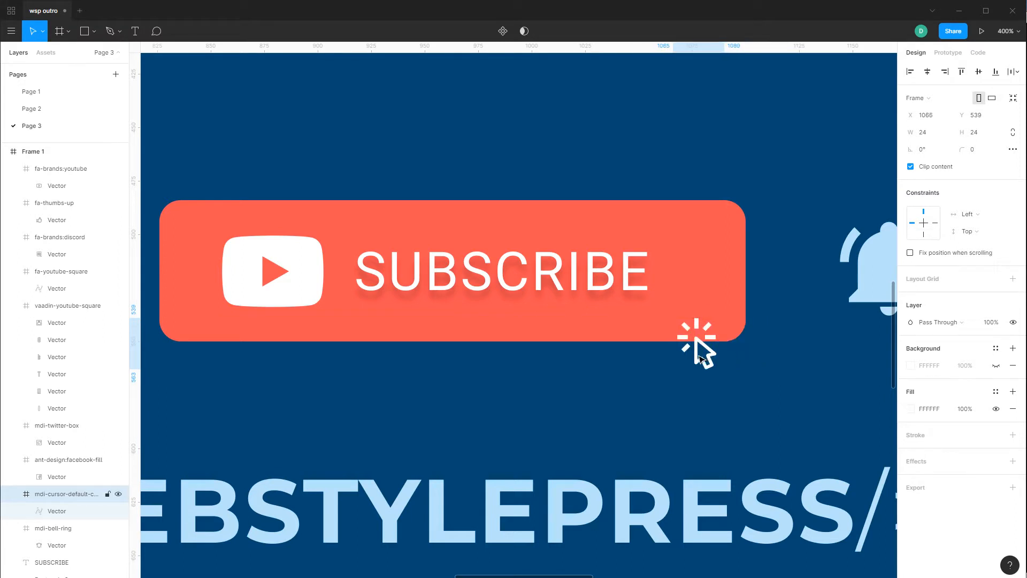
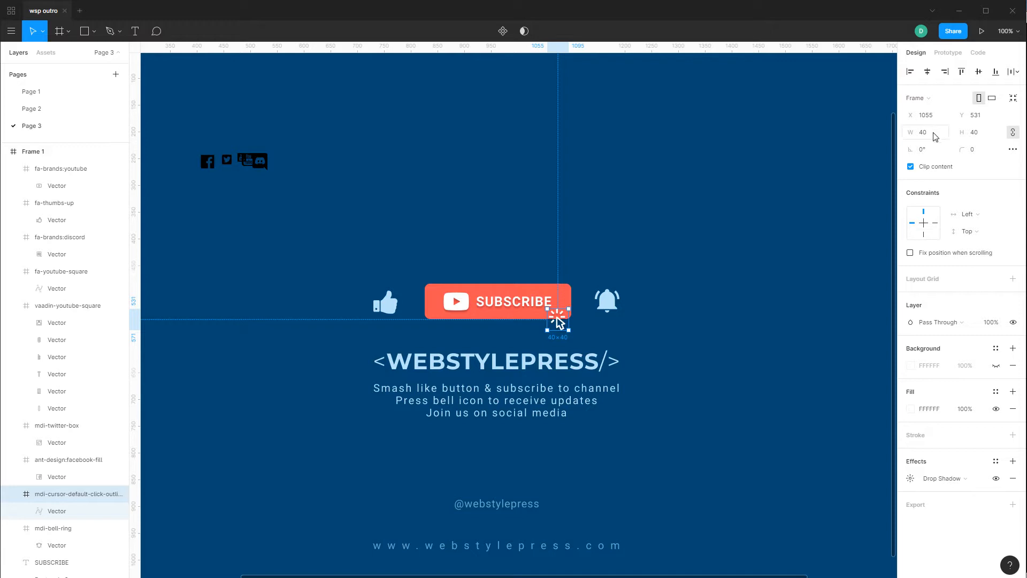
Resize the click-cursor icon to 34×34 and nudge it to X 1058, Y 534
type("34")
key("Return")
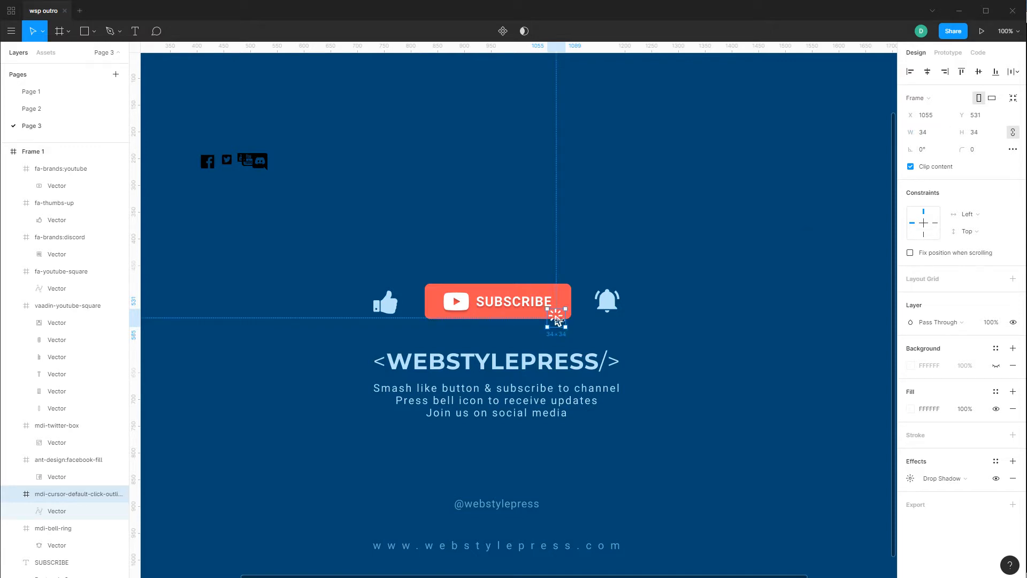
left_click_drag(558, 321, 558, 322)
key("Right")
key("Right")
key("Right")
key("Down")
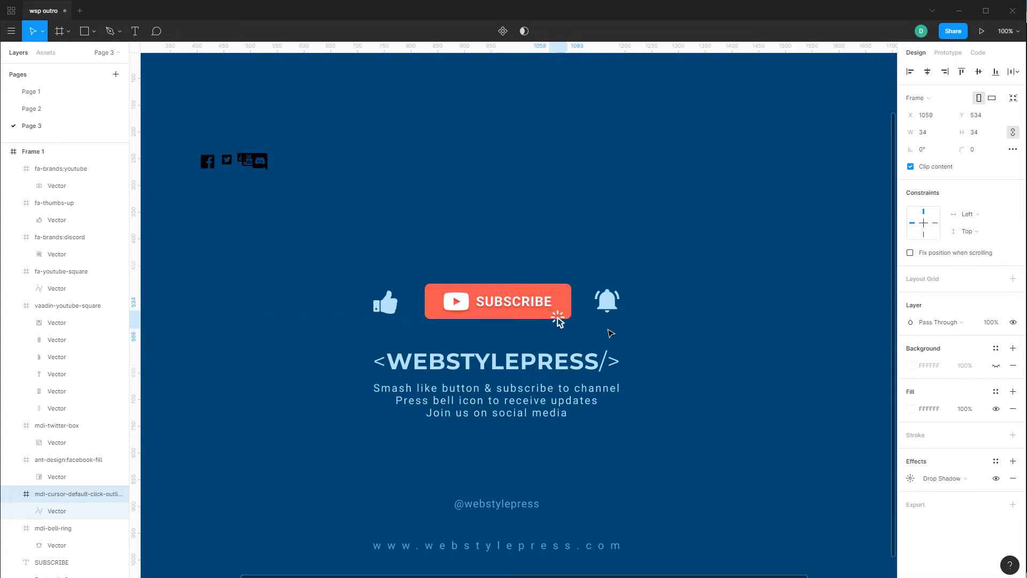
key("Left")
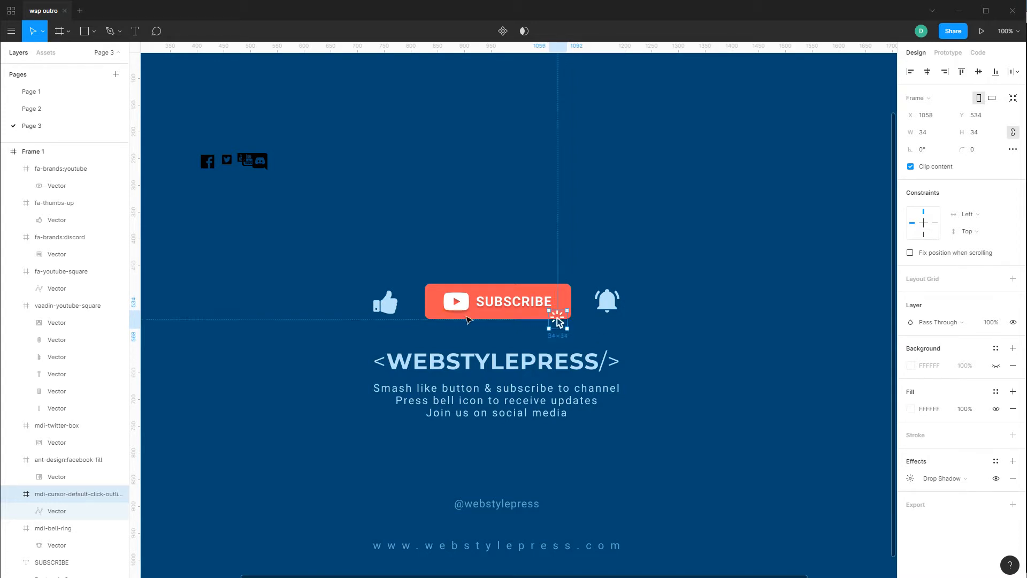
Restyle the SUBSCRIBE label to Regular, size 24, nudge it left, and add the YouTube logo to the selection
left_click(498, 302)
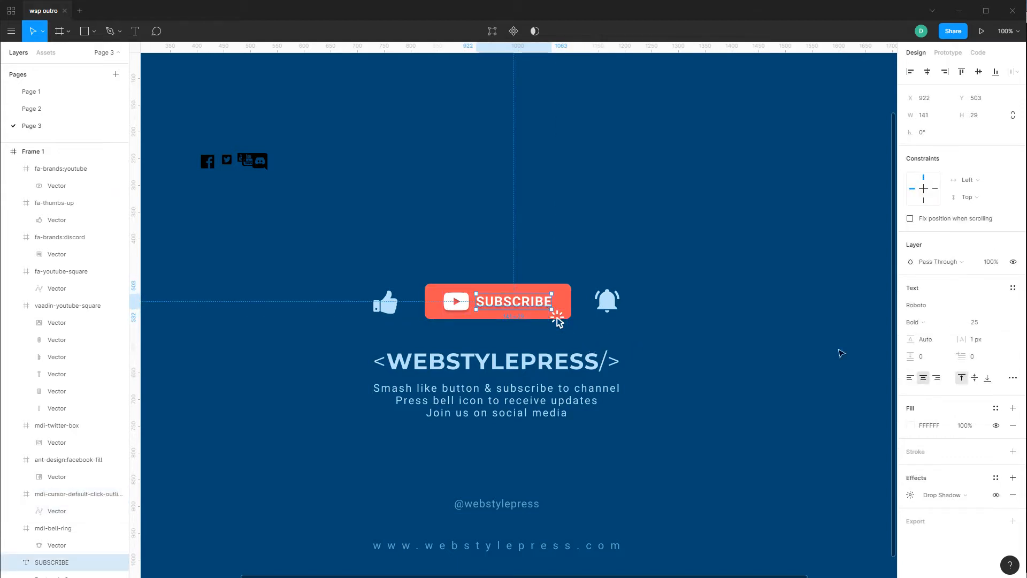
left_click(934, 323)
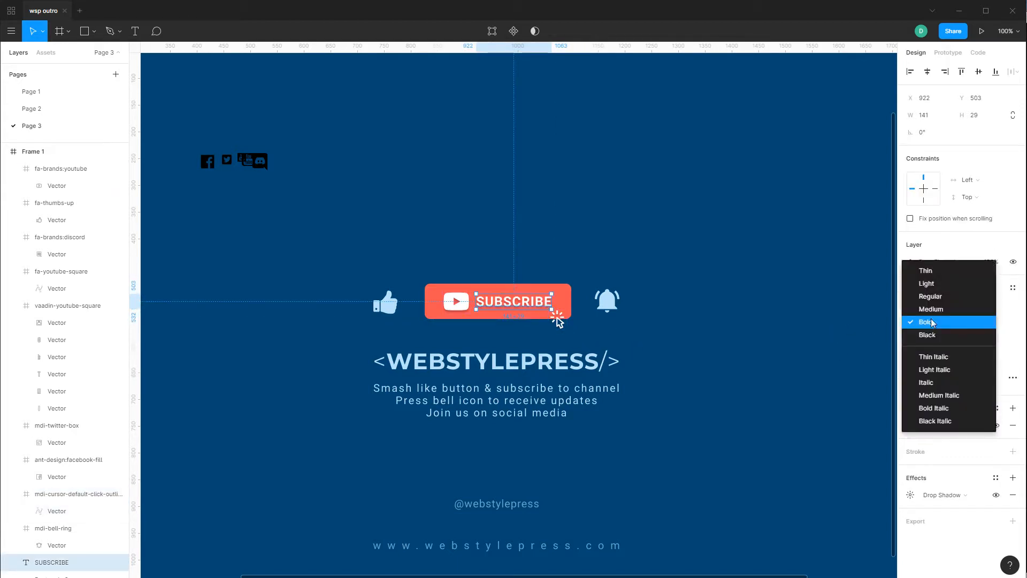
left_click(932, 296)
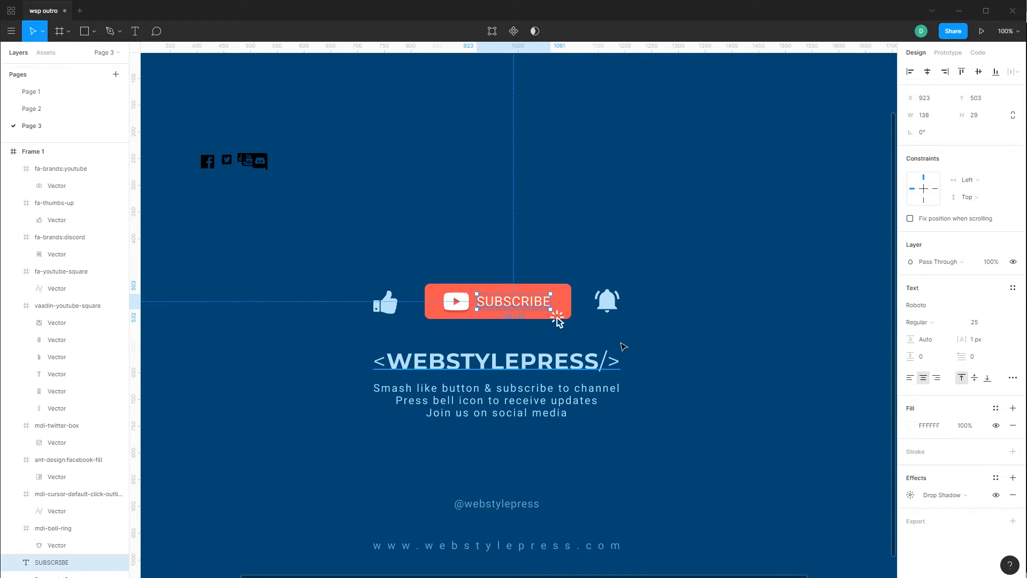
left_click(651, 342)
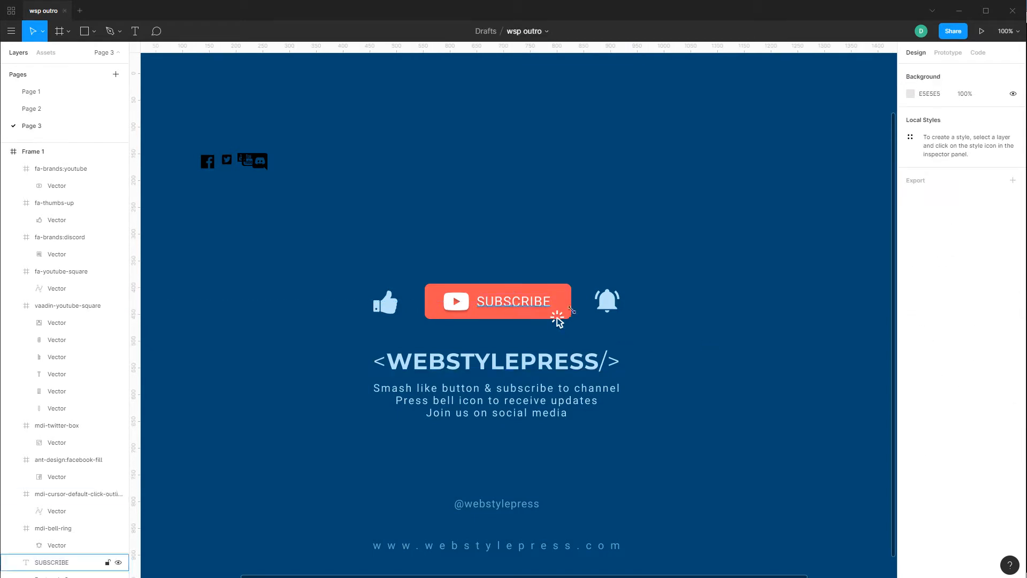
left_click(511, 304)
left_click(977, 323)
key("Return")
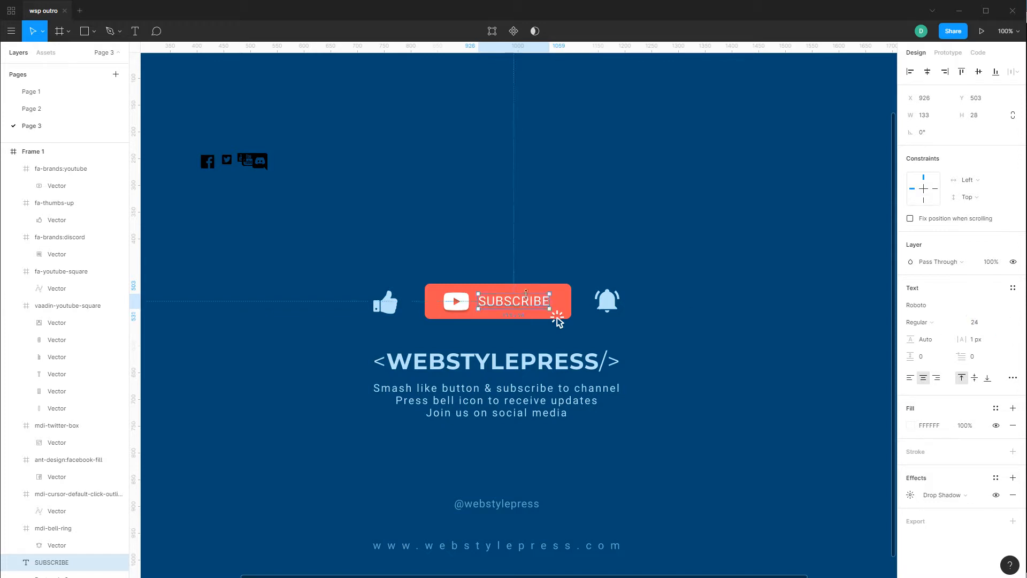
key("Down")
key("Left")
key("Left")
key("Left")
key("Left")
key("Left")
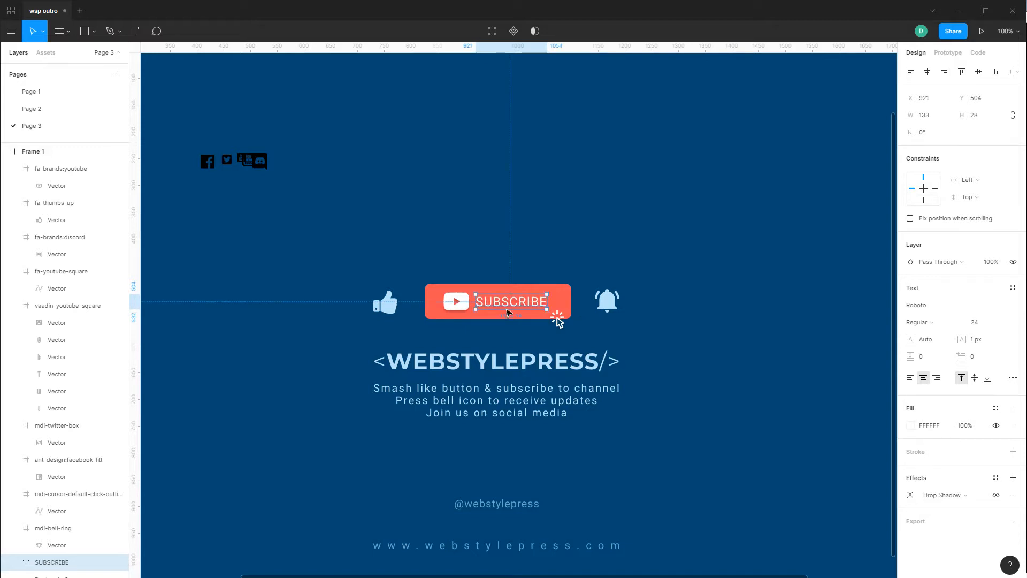
left_click(456, 301, "shift")
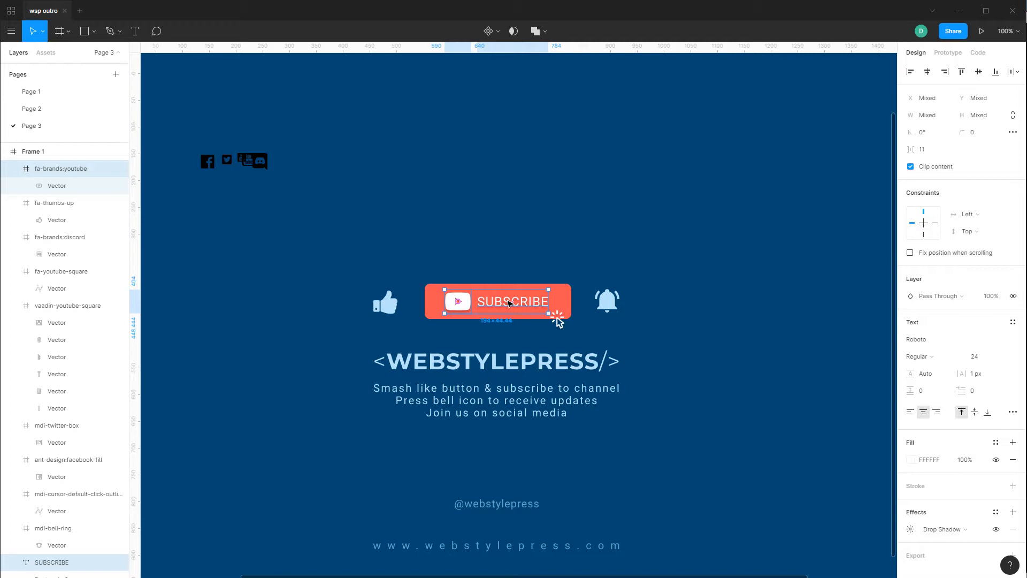
Nudge the thumbs-up icon up one pixel and the bell icon left and down
left_click(699, 298)
left_click(397, 312)
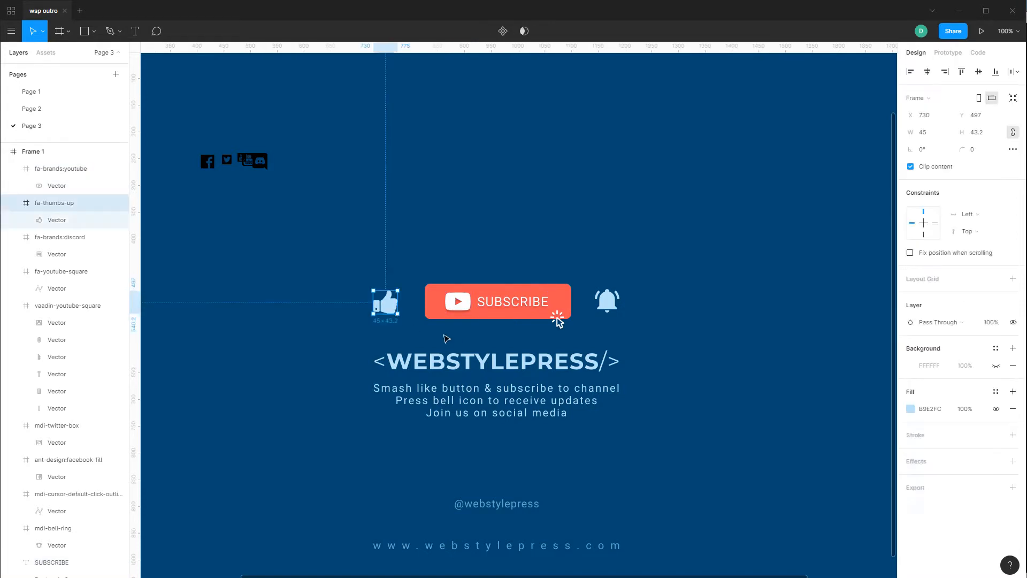
key("Up")
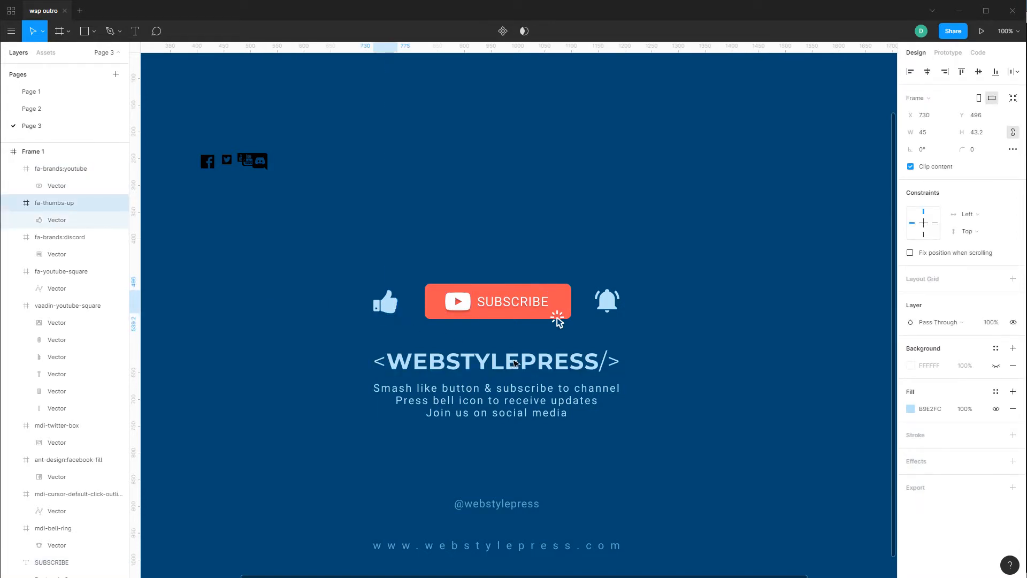
left_click(608, 304)
key("Left")
key("Down")
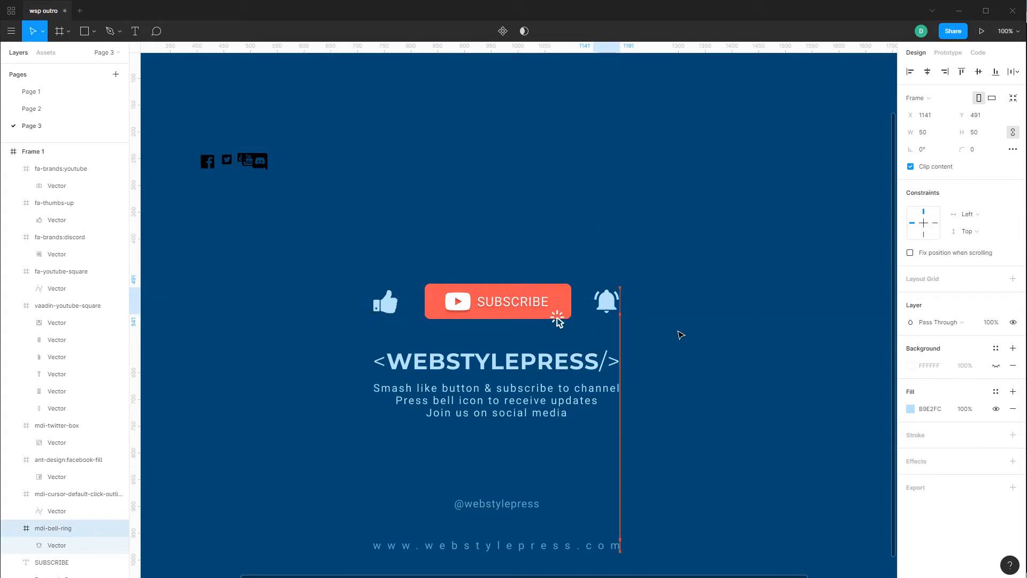
left_click(568, 324)
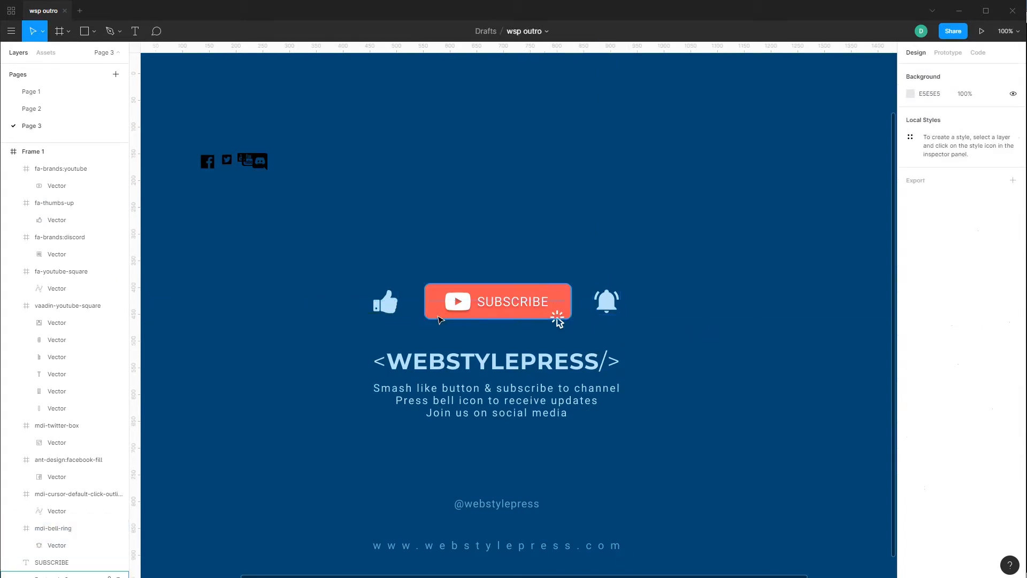
Add a drop shadow to the coral button background, the bell and the thumbs-up icon
left_click(437, 313)
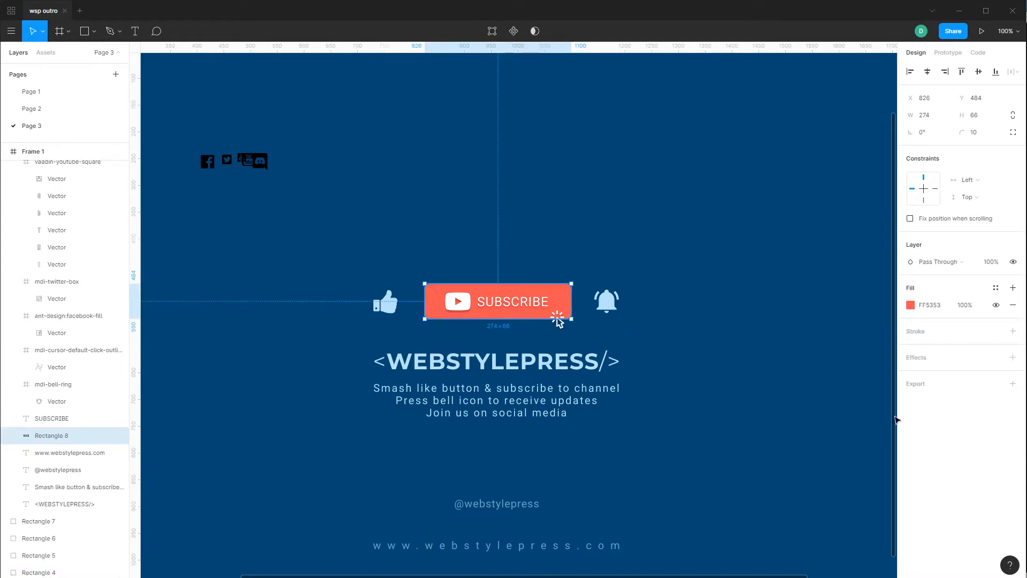
left_click(957, 359)
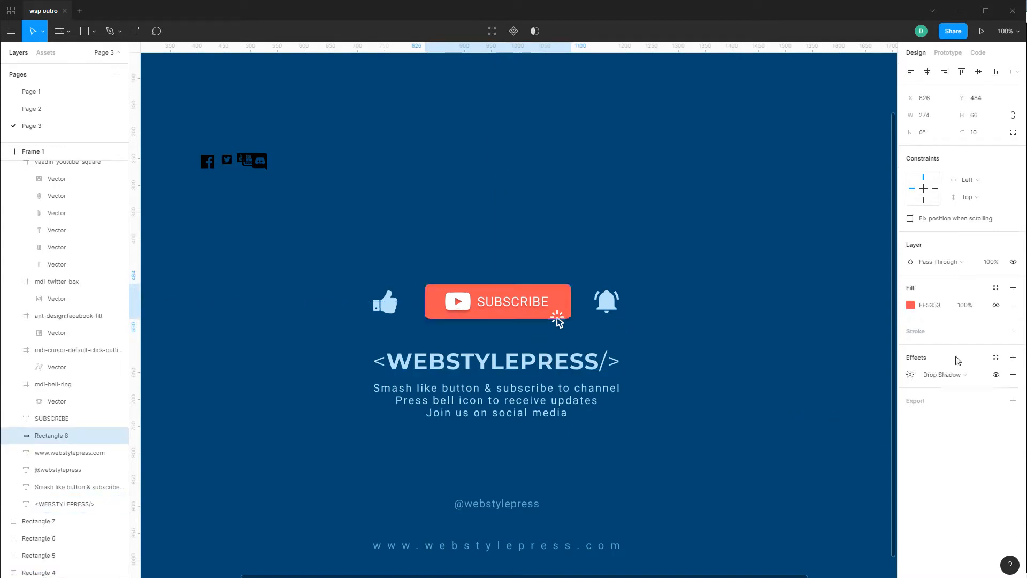
left_click(793, 359)
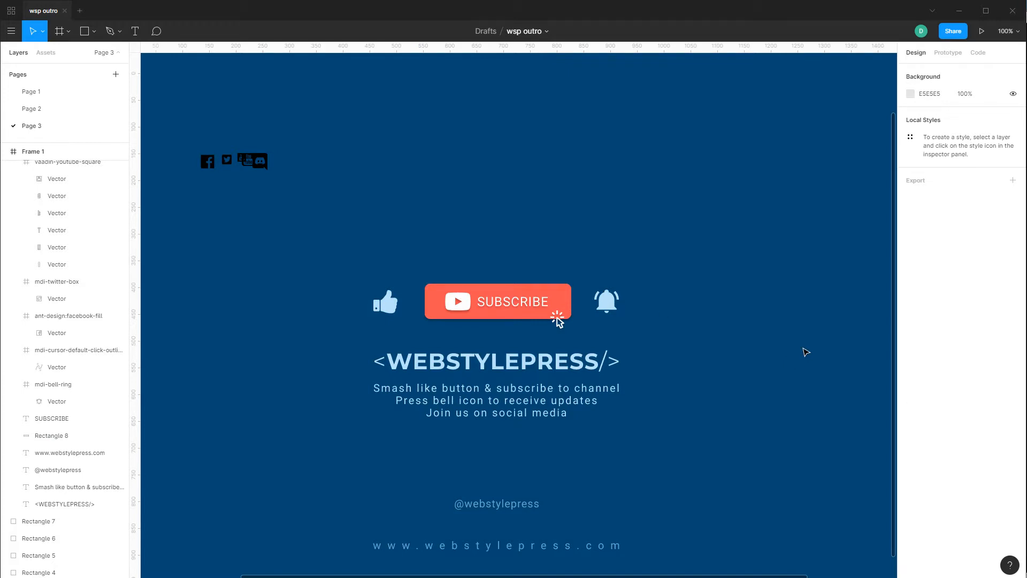
left_click(607, 302)
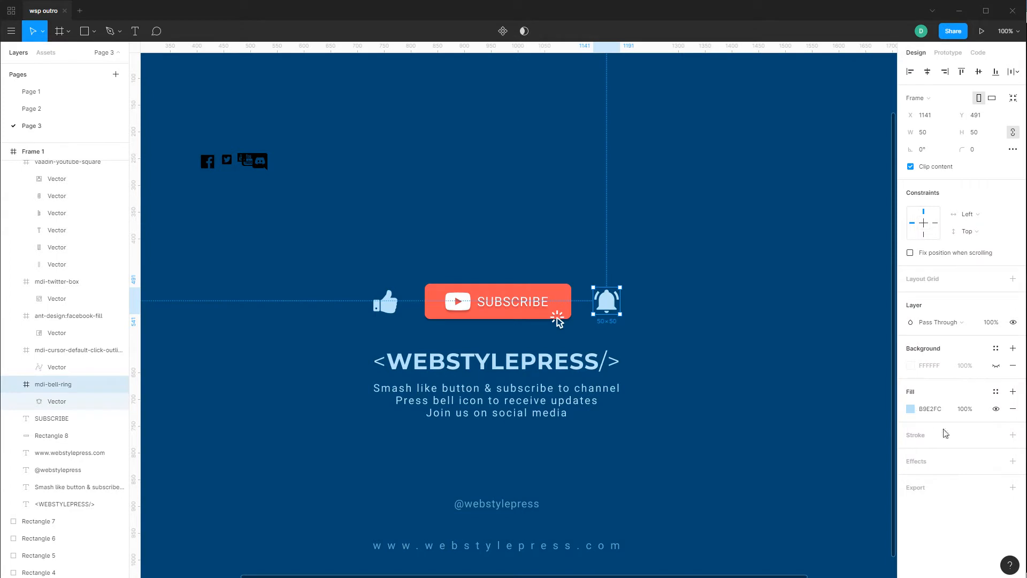
left_click(962, 461)
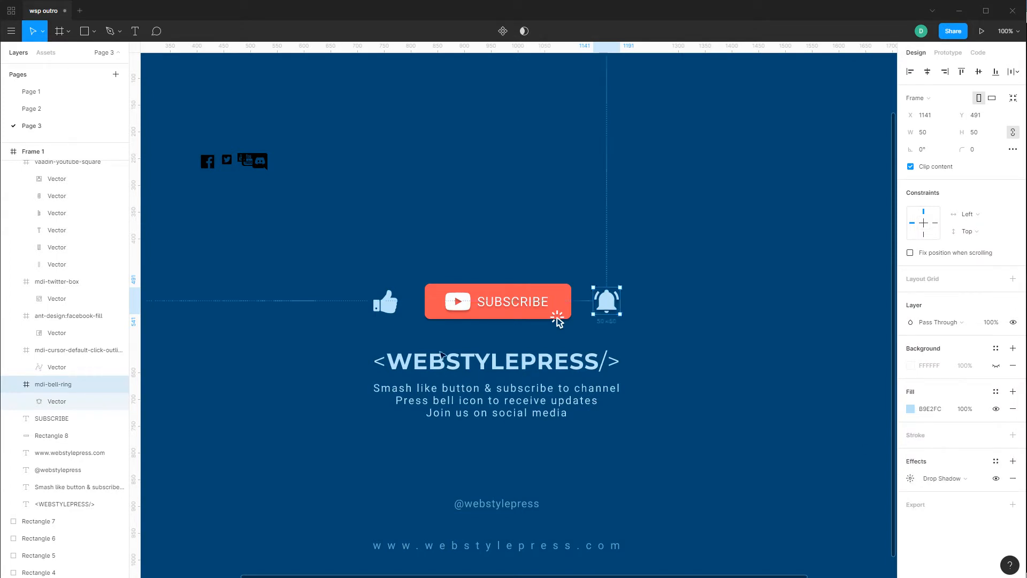
left_click(385, 302)
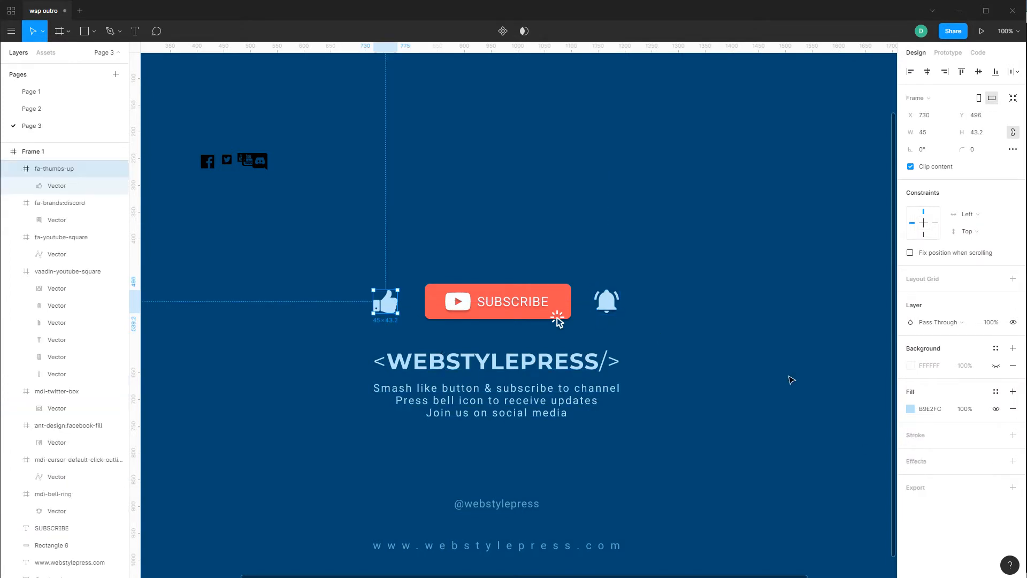
left_click(949, 463)
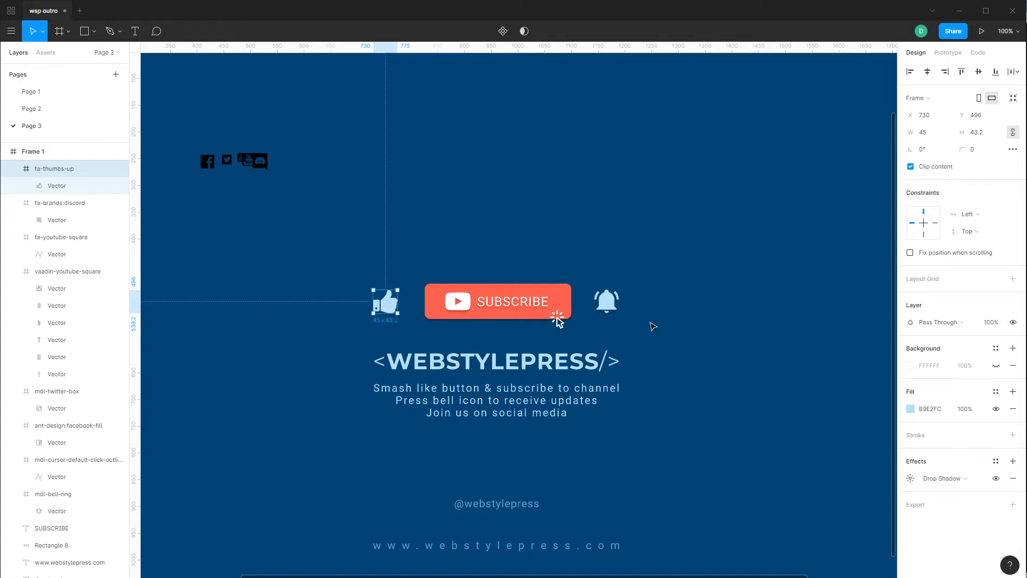
left_click(680, 314)
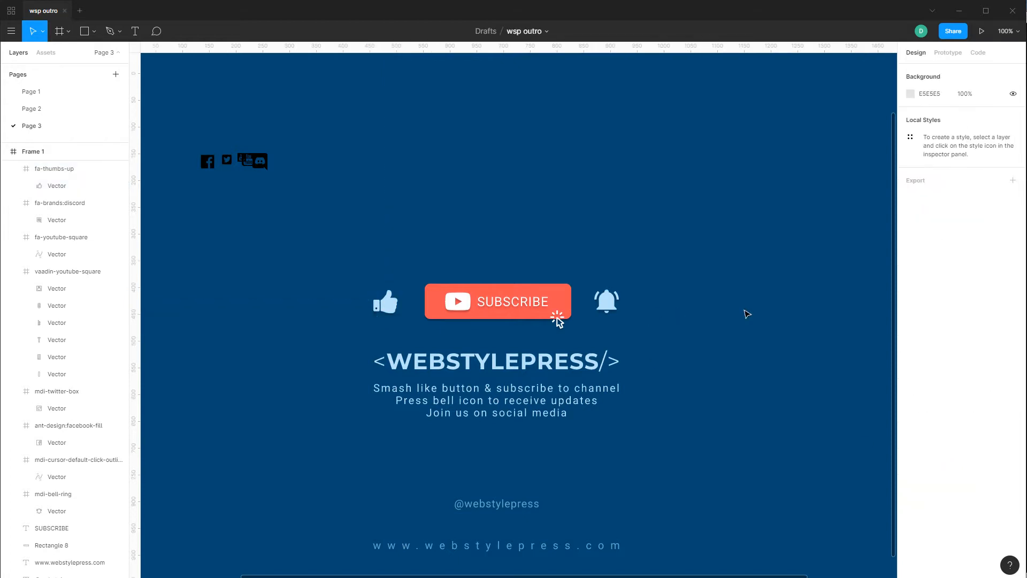
Nudge the <WEBSTYLEPRESS/> title up slightly
left_click(580, 369)
key("Up")
key("Up")
key("Up")
key("Up")
key("Up")
key("Up")
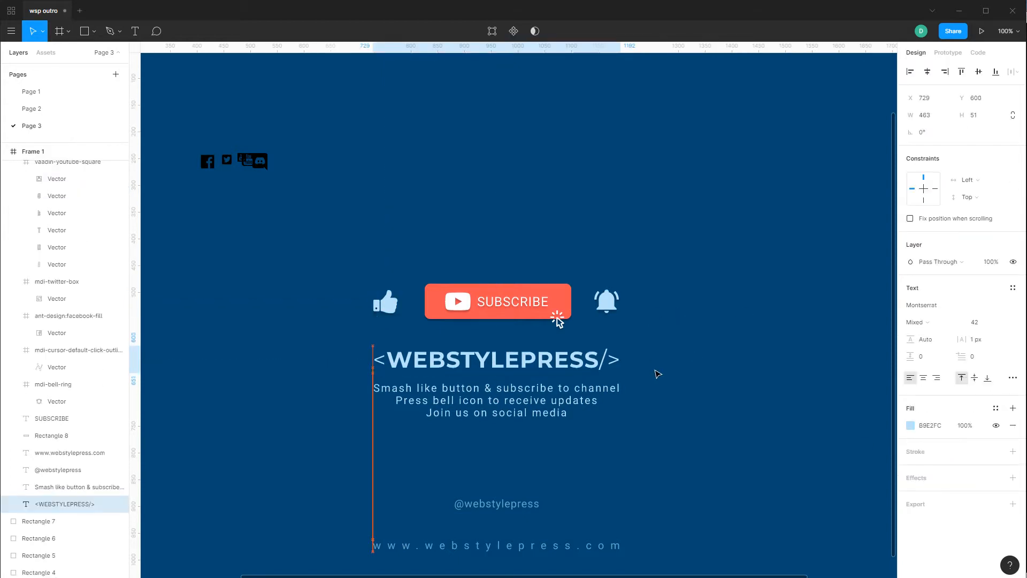
left_click(656, 372)
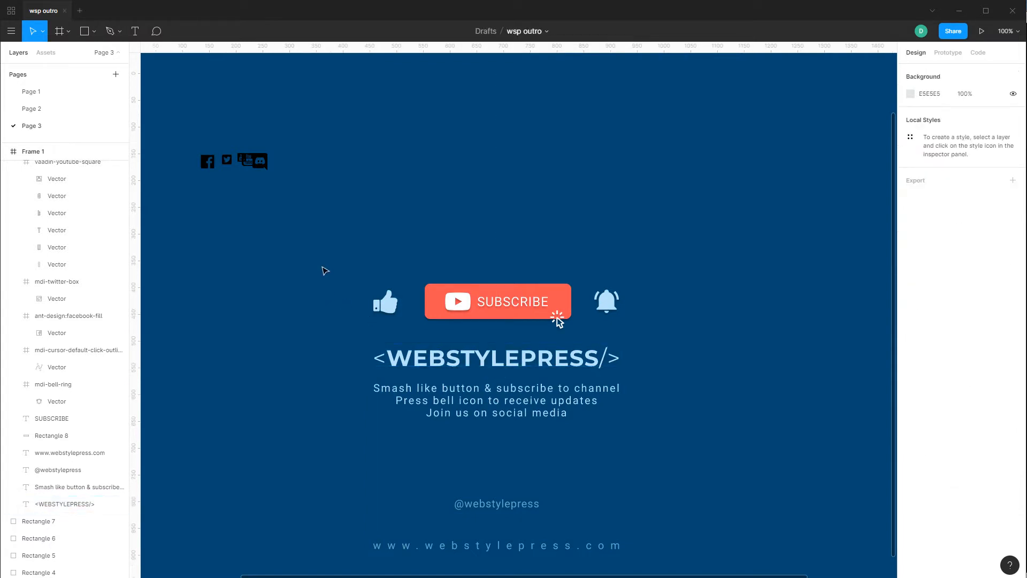
Group the like, subscribe and bell elements into a 461×84 Group 1 and review its layers
left_click_drag(338, 258, 672, 343)
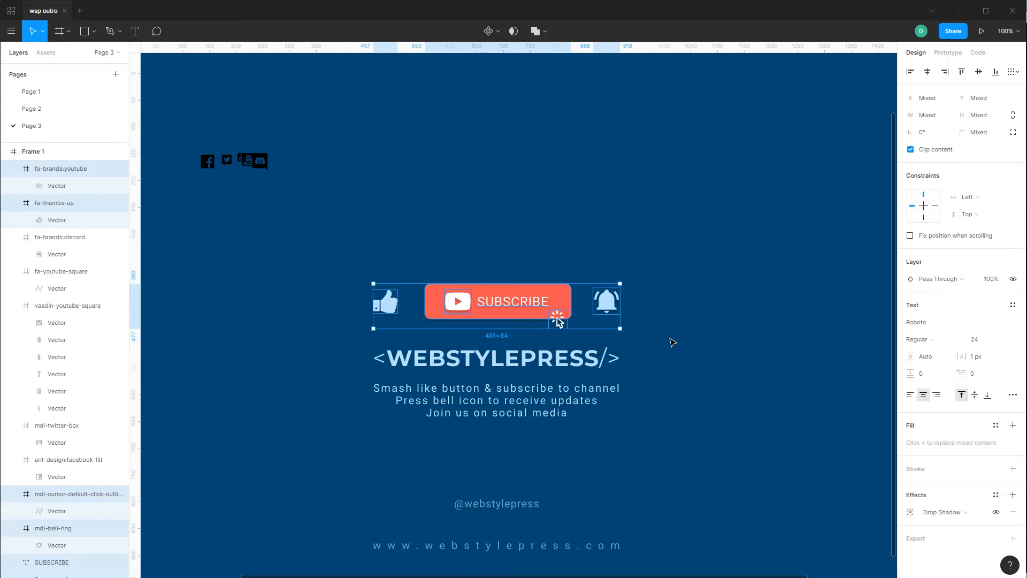
key("ctrl+g")
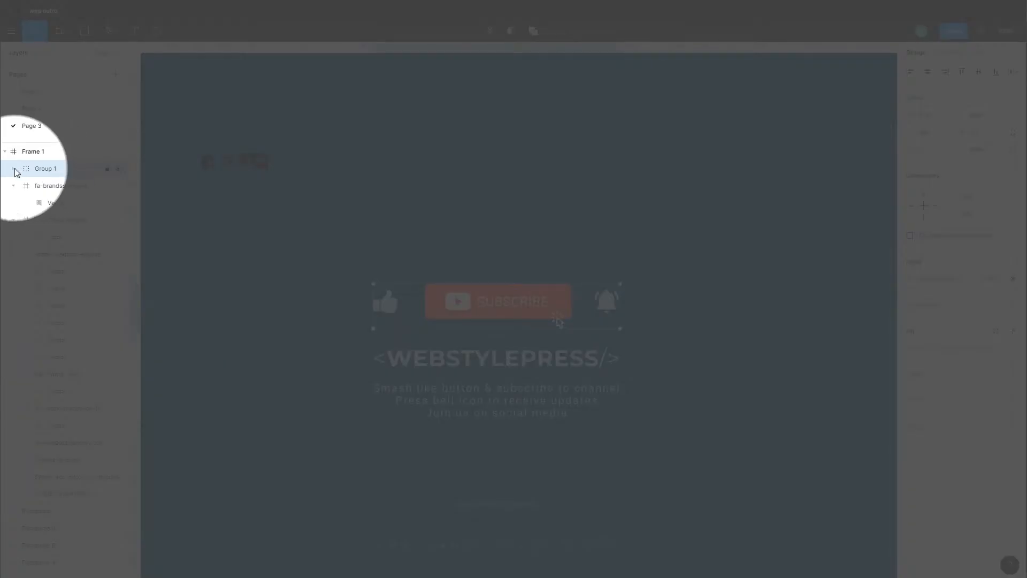
left_click(13, 169)
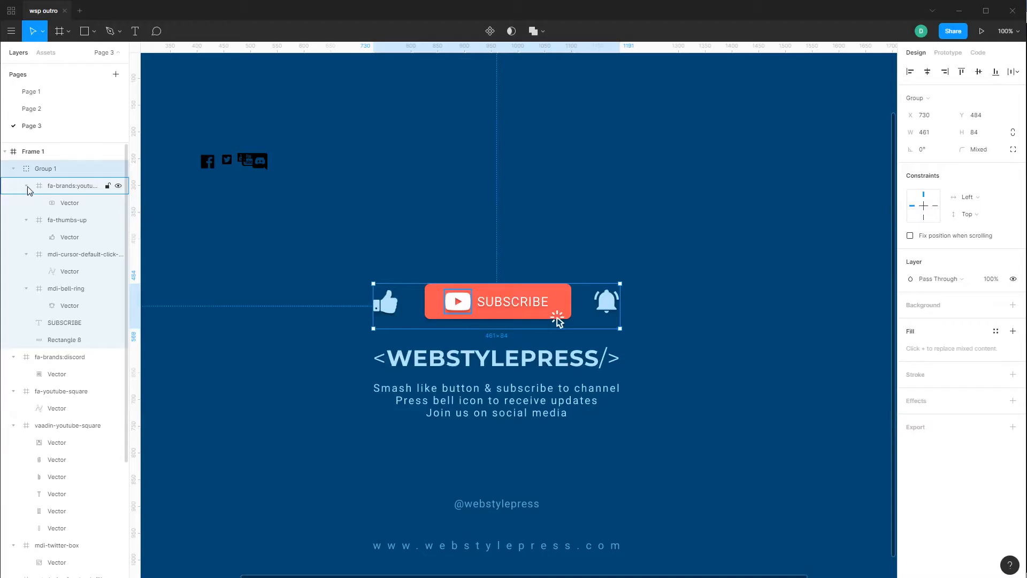
left_click(26, 185)
left_click(26, 202)
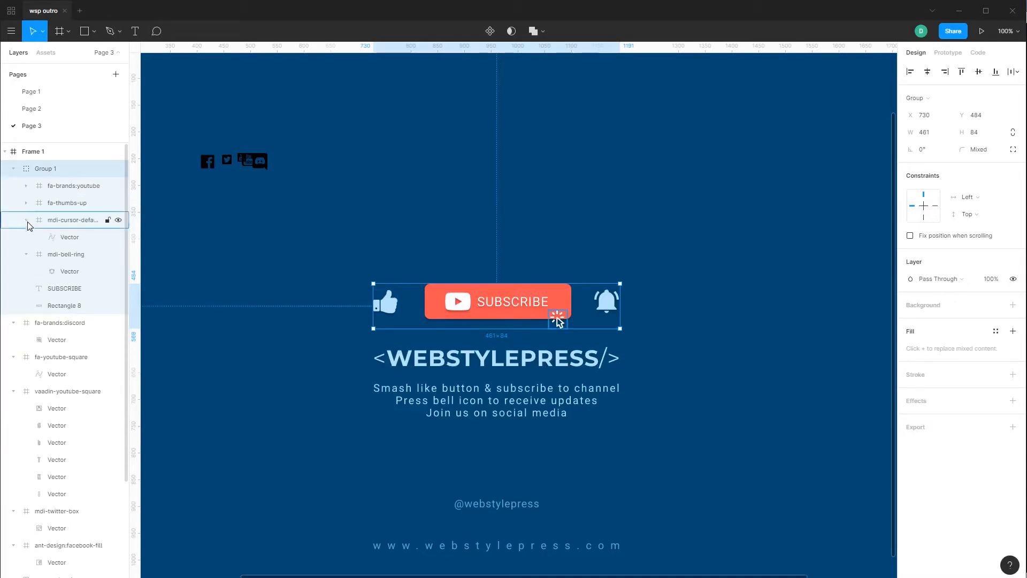
left_click(26, 219)
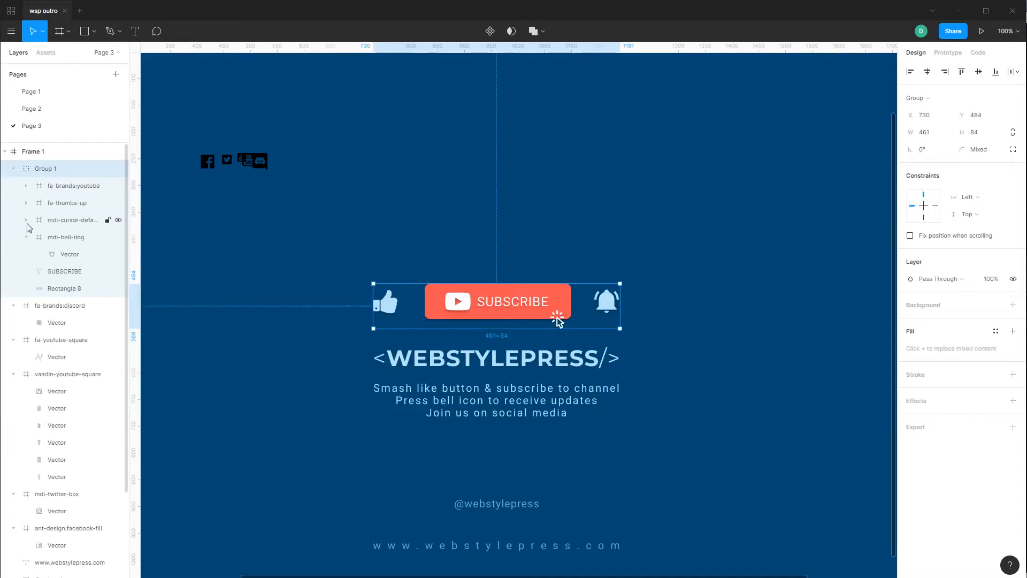
left_click(26, 237)
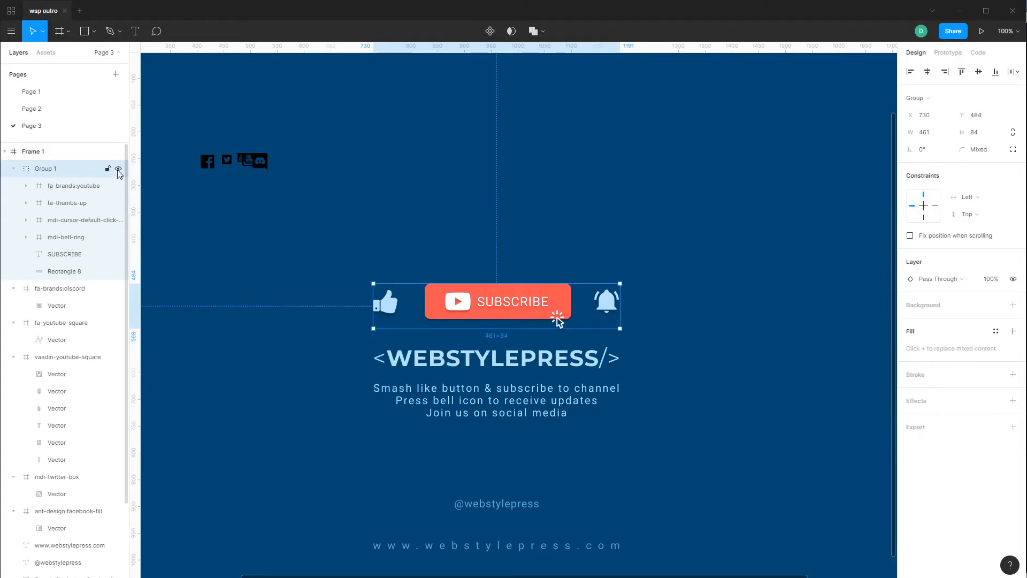
Toggle Group 1's visibility and lock, leaving it visible, unlocked and collapsed in the Layers panel
left_click(118, 169)
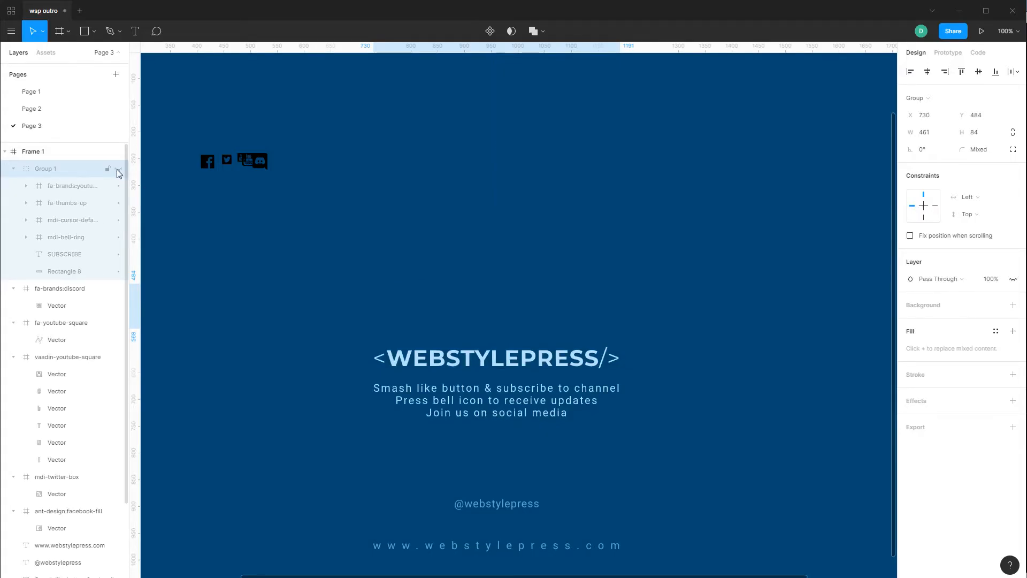
left_click(119, 170)
left_click(118, 170)
left_click(119, 170)
left_click(108, 169)
left_click(108, 169)
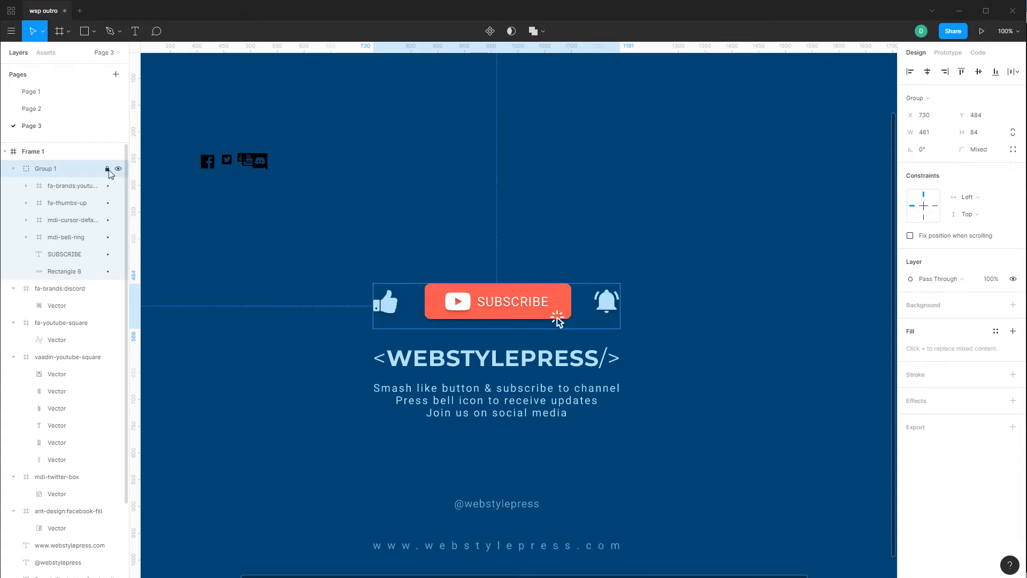
left_click(13, 169)
Drag the like, subscribe and bell row away and back into place
left_click(582, 276)
left_click_drag(538, 301, 713, 143)
left_click_drag(675, 189, 556, 316)
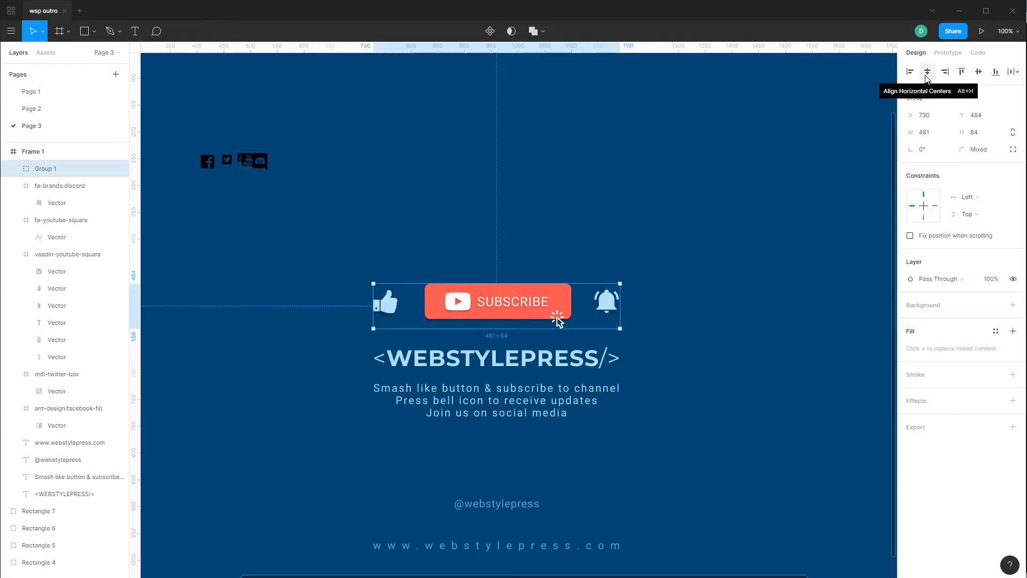
Centre the subscribe row, the <WEBSTYLEPRESS/> title and the taglines horizontally in the frame
left_click(926, 74)
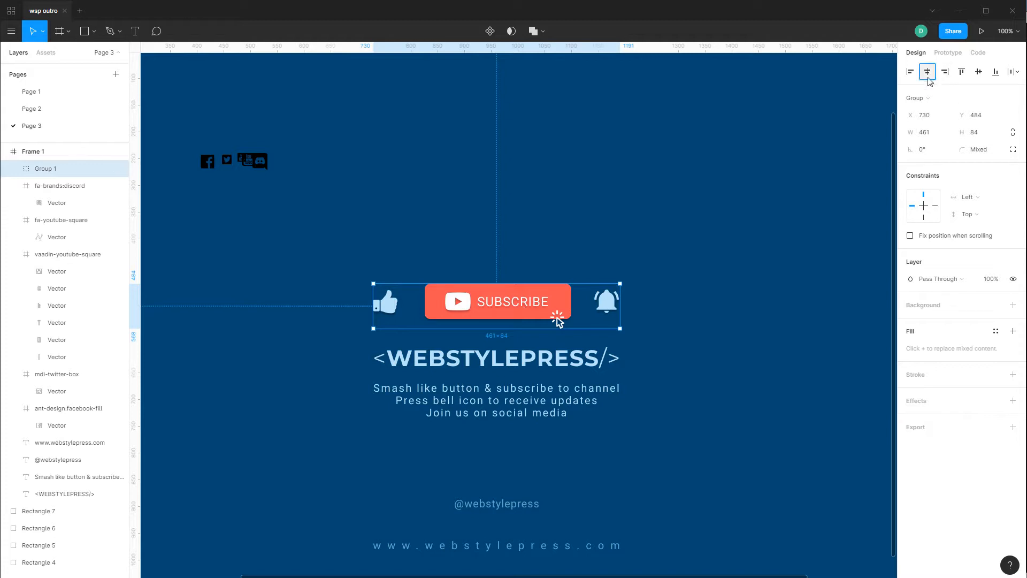
left_click(553, 359)
left_click(927, 71)
left_click(605, 399)
left_click(929, 72)
left_click(674, 329)
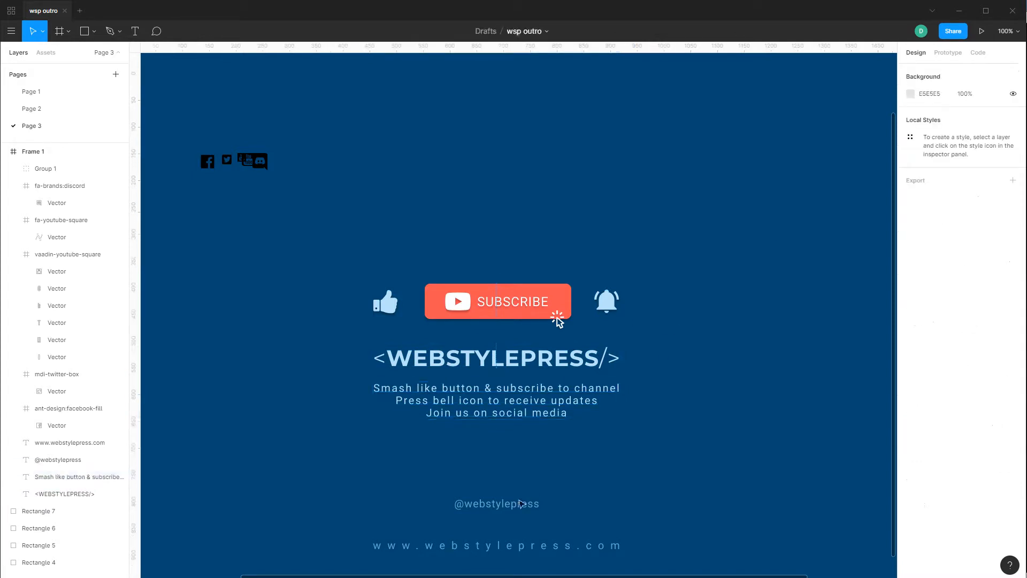
left_click(513, 506)
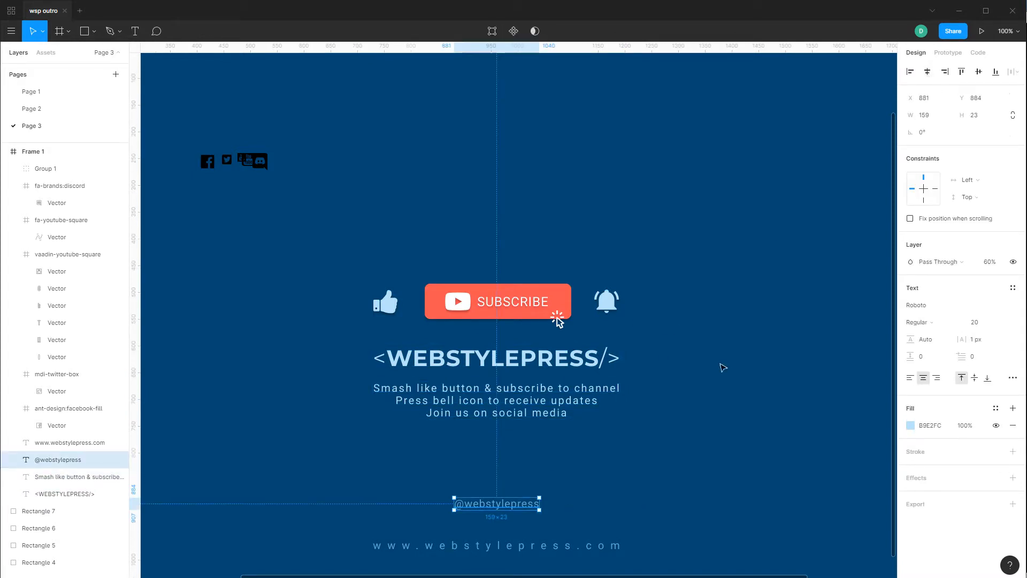
left_click(671, 482)
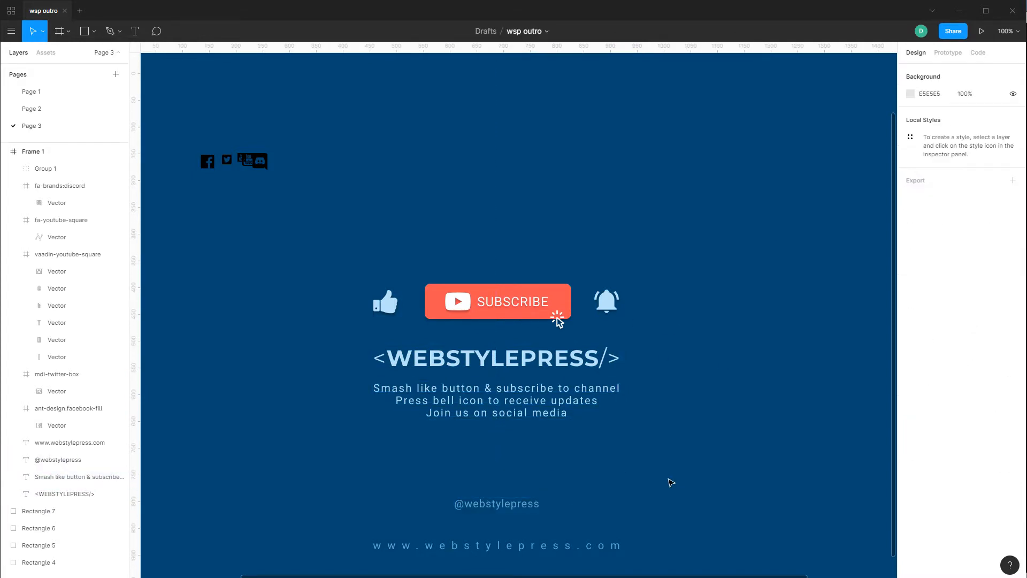
left_click(545, 546)
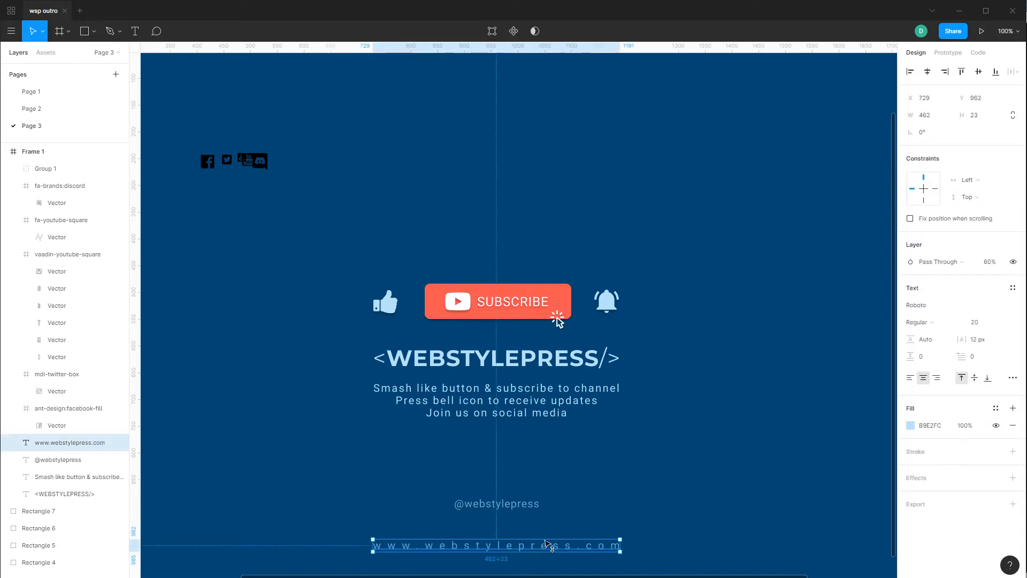
left_click_drag(546, 543, 546, 533)
left_click(629, 421)
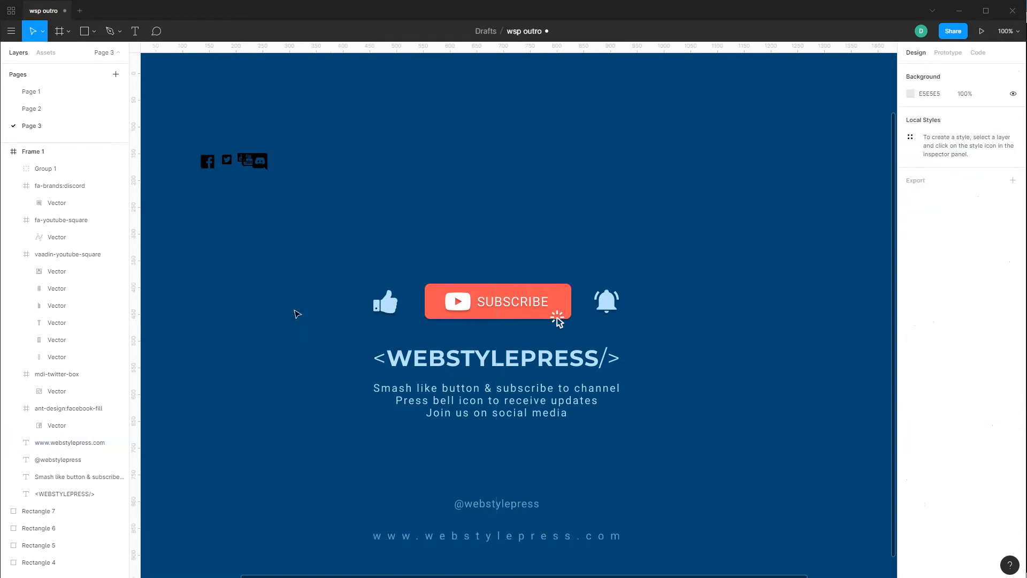
left_click(227, 162)
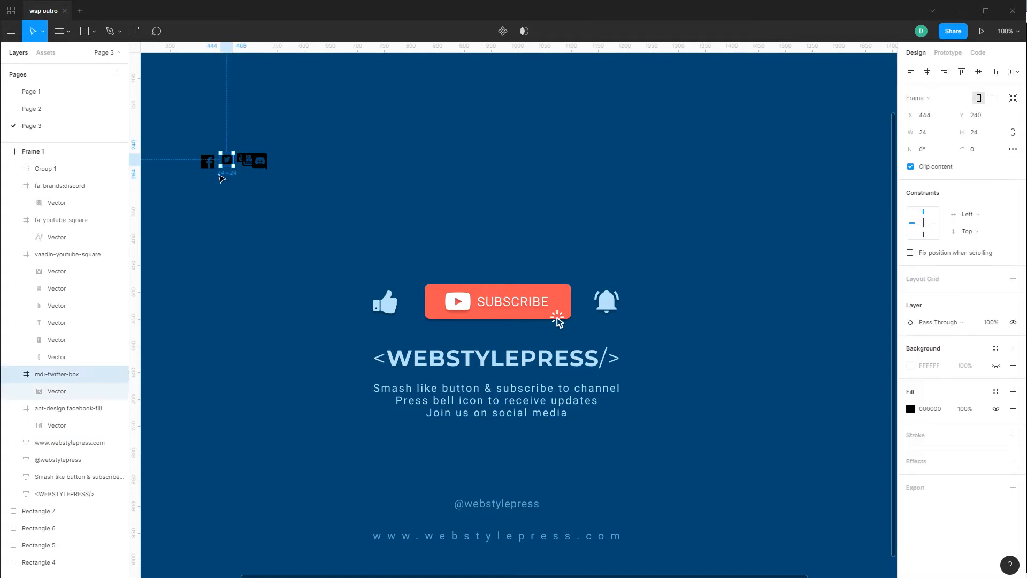
left_click(210, 166)
left_click_drag(211, 167, 463, 480)
left_click(228, 161)
left_click_drag(228, 163, 485, 472)
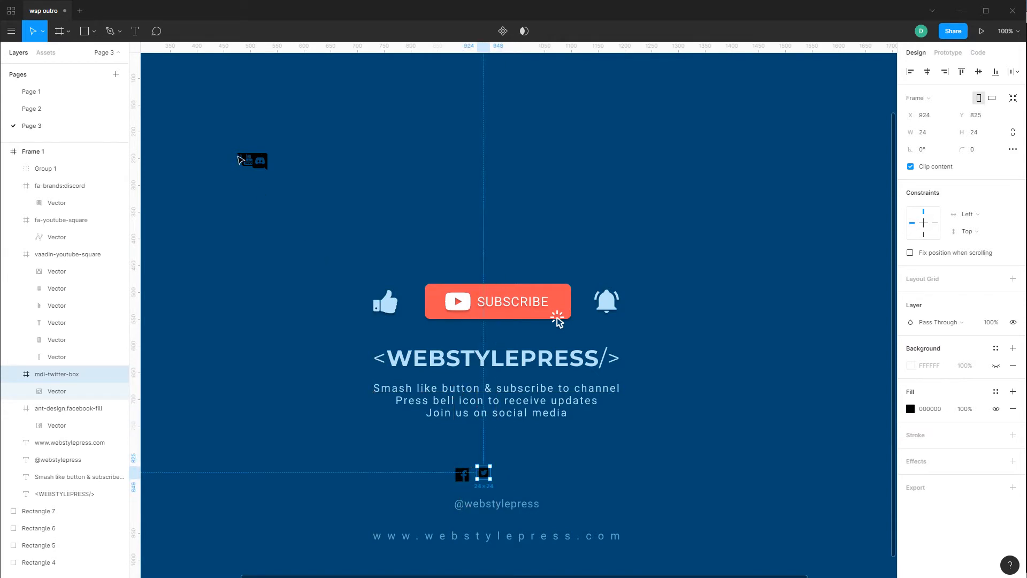
left_click(247, 161)
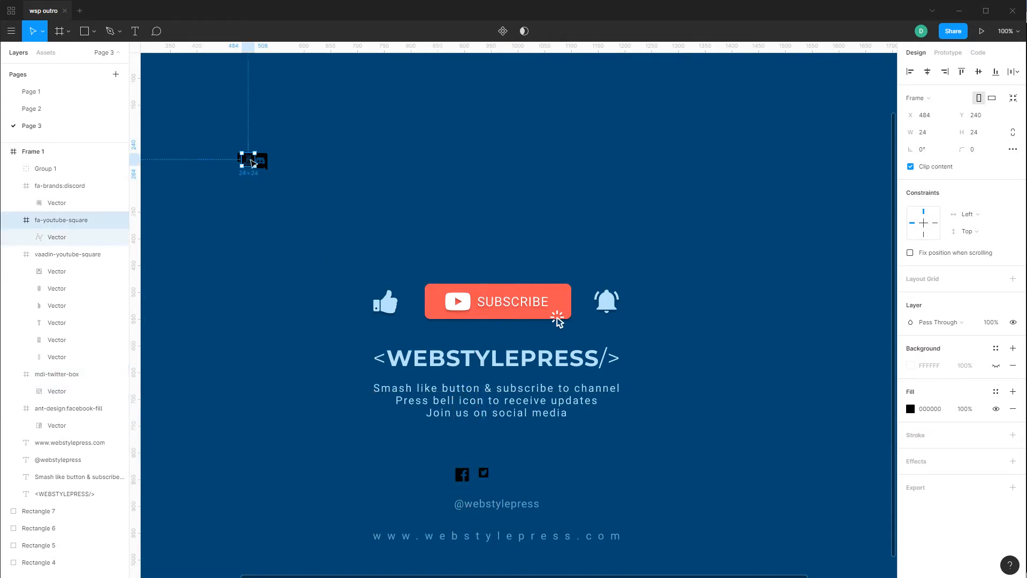
left_click_drag(253, 172, 513, 483)
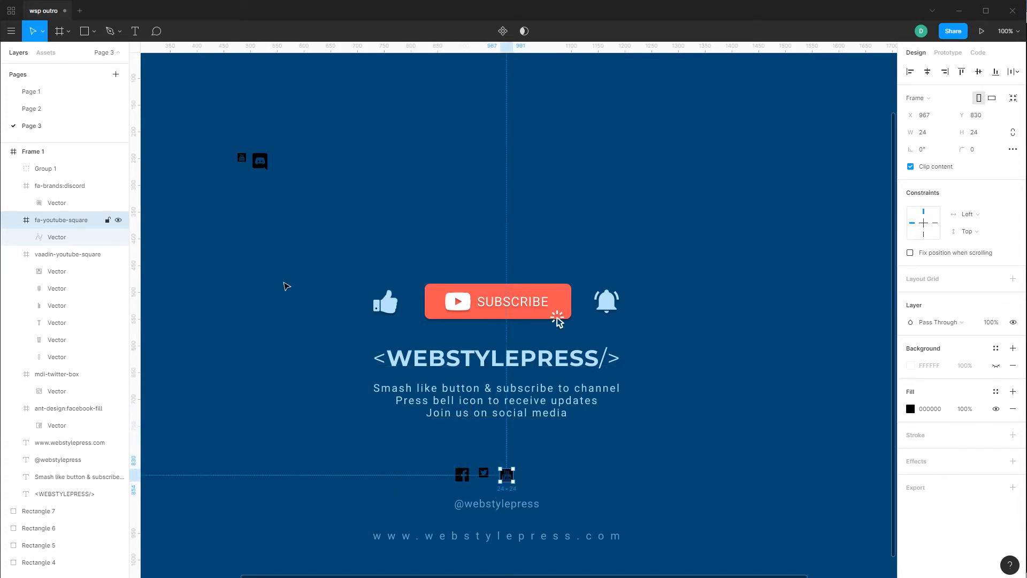
Delete the duplicate YouTube icon and place the Discord icon beside the YouTube icon
left_click(243, 160)
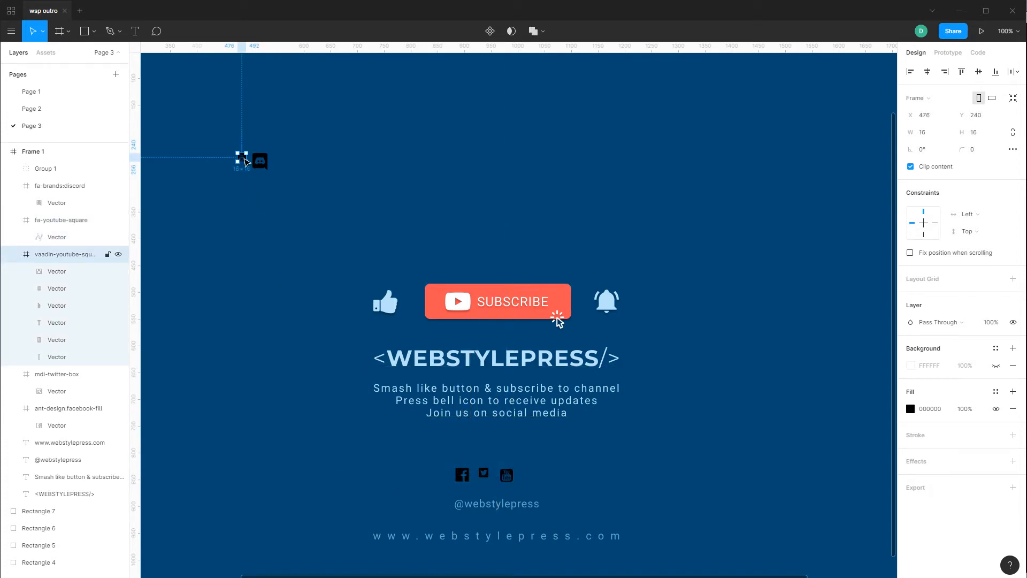
key("Delete")
left_click(259, 161)
left_click_drag(473, 373, 530, 477)
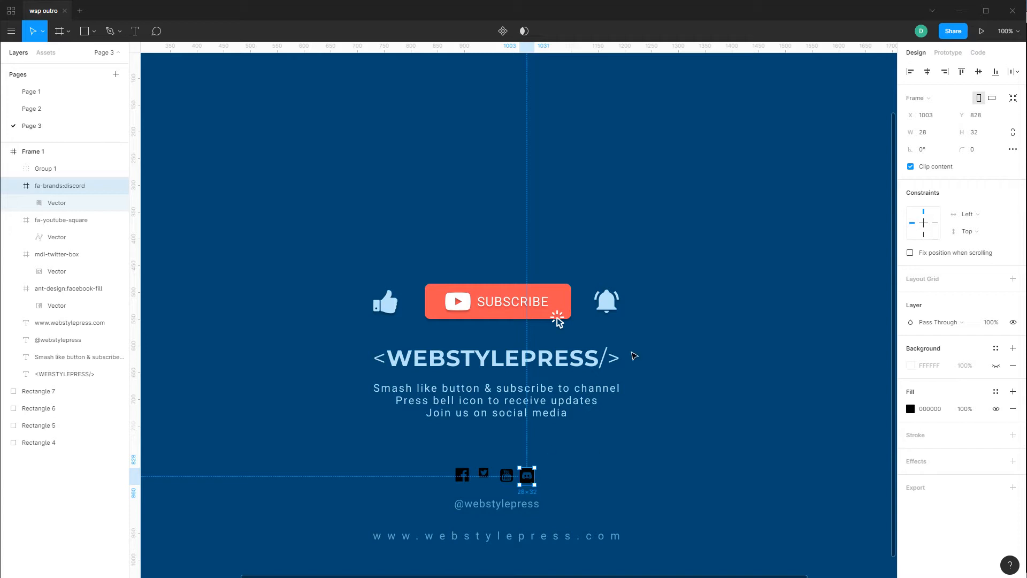
Inspect the subscribe group's button shape and YouTube play symbol, then pan toward the colour swatches
left_click(610, 303)
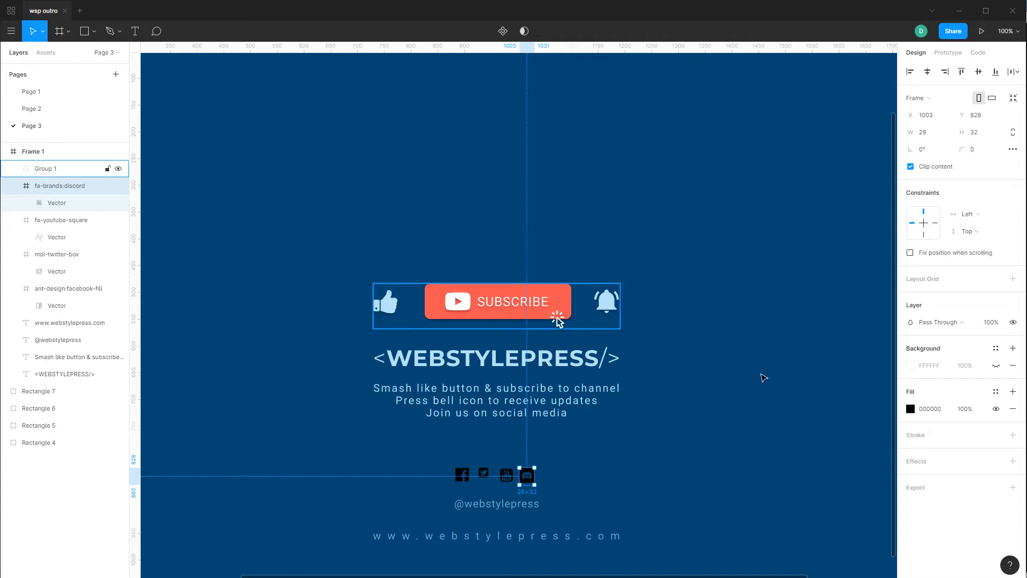
double_click(437, 307)
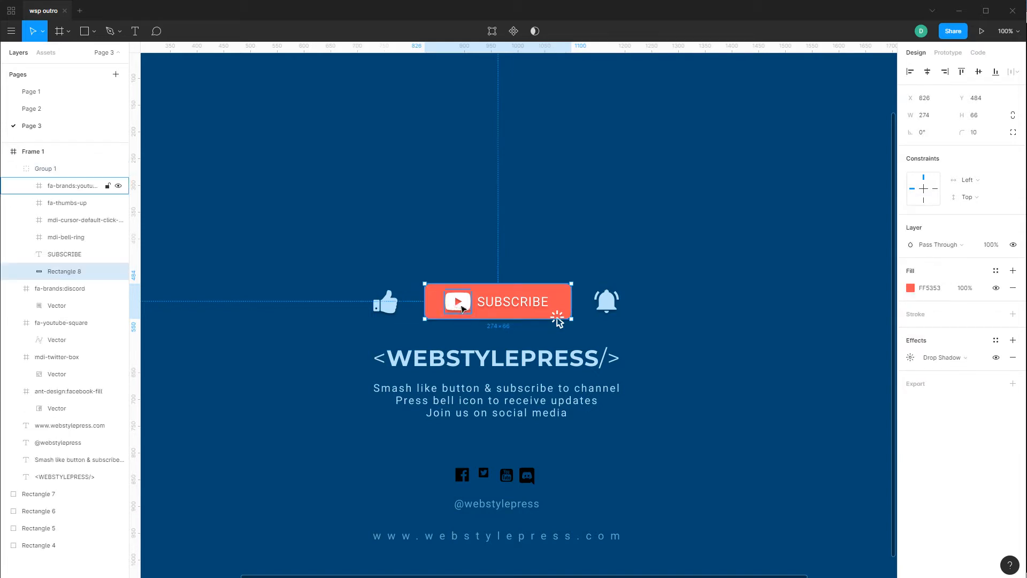
double_click(463, 309)
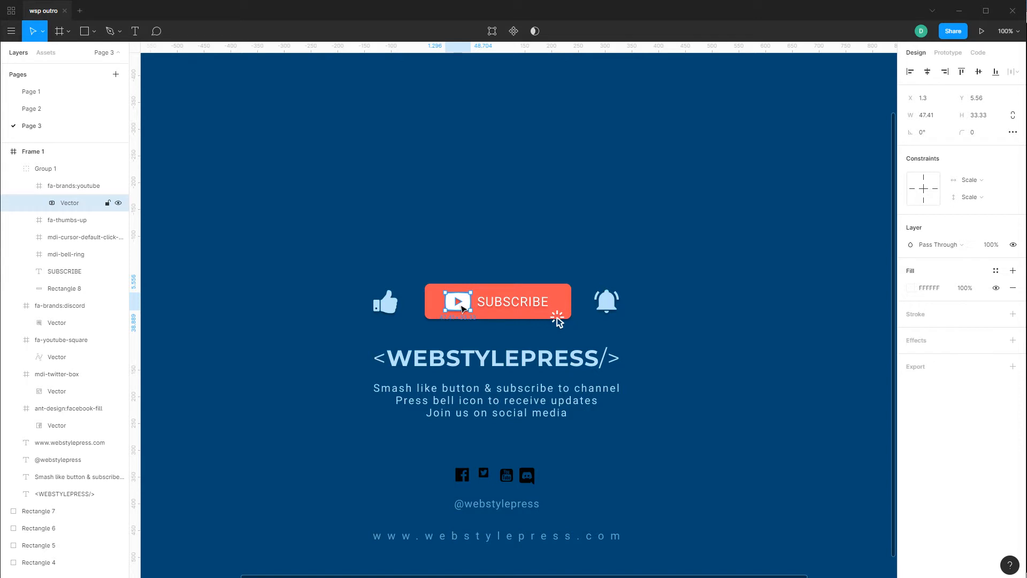
left_click(490, 261)
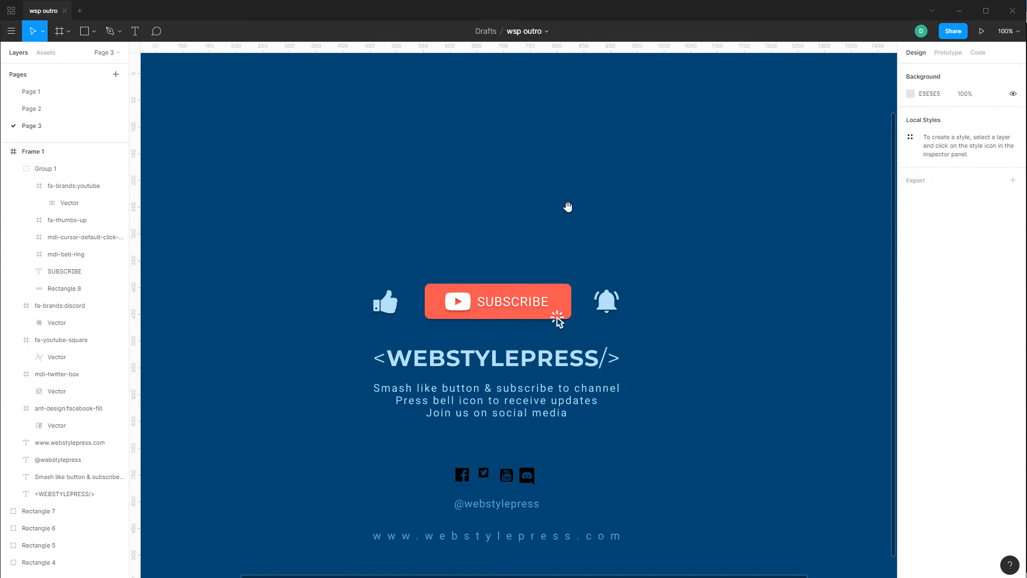
left_click_drag(565, 191, 597, 304)
Copy the light-blue swatch colour and fill the Facebook icon with B9E2FC
left_click(54, 545)
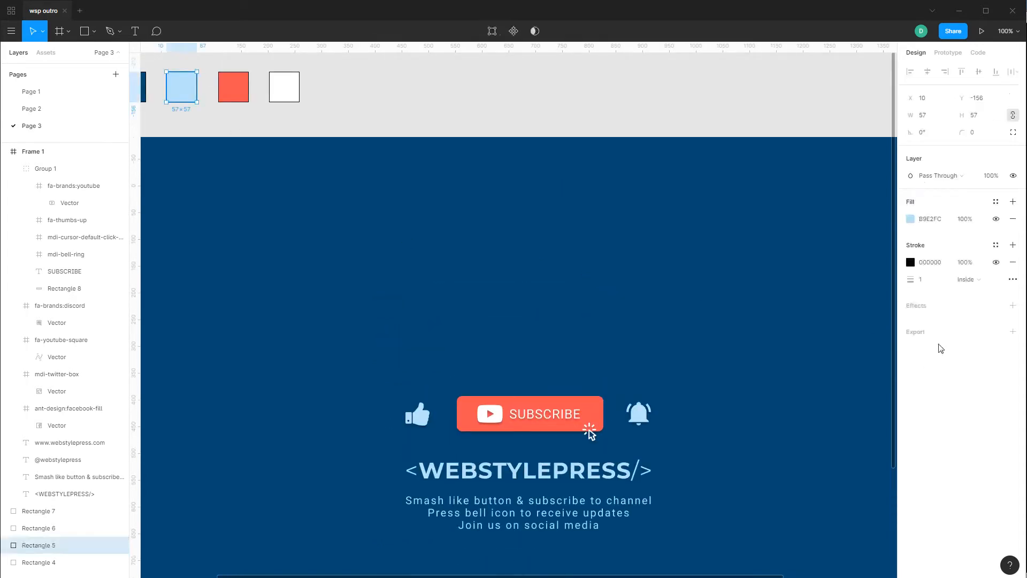
left_click(931, 221)
key("ctrl+c")
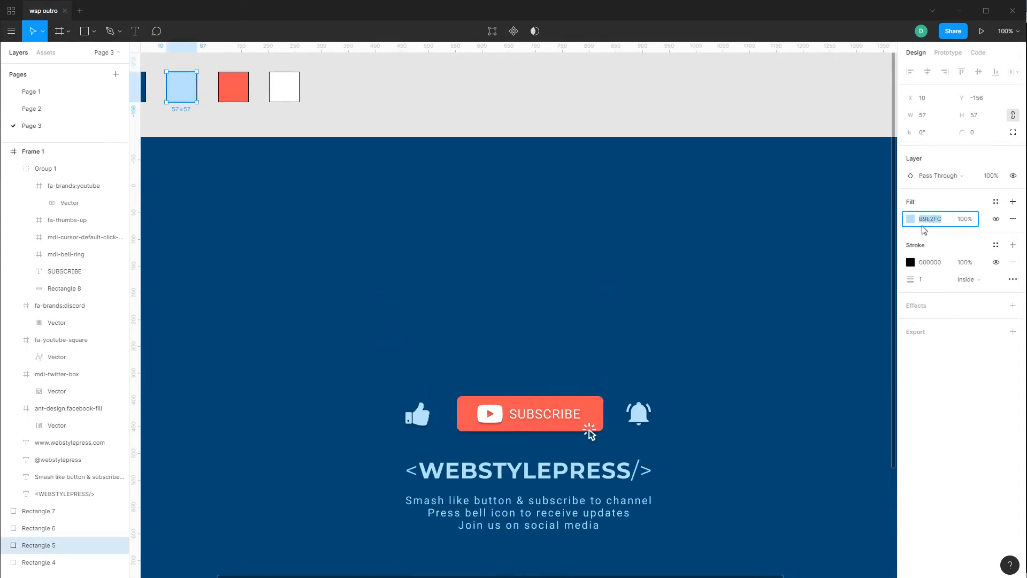
left_click(701, 435)
scroll(697, 321, "down", 4)
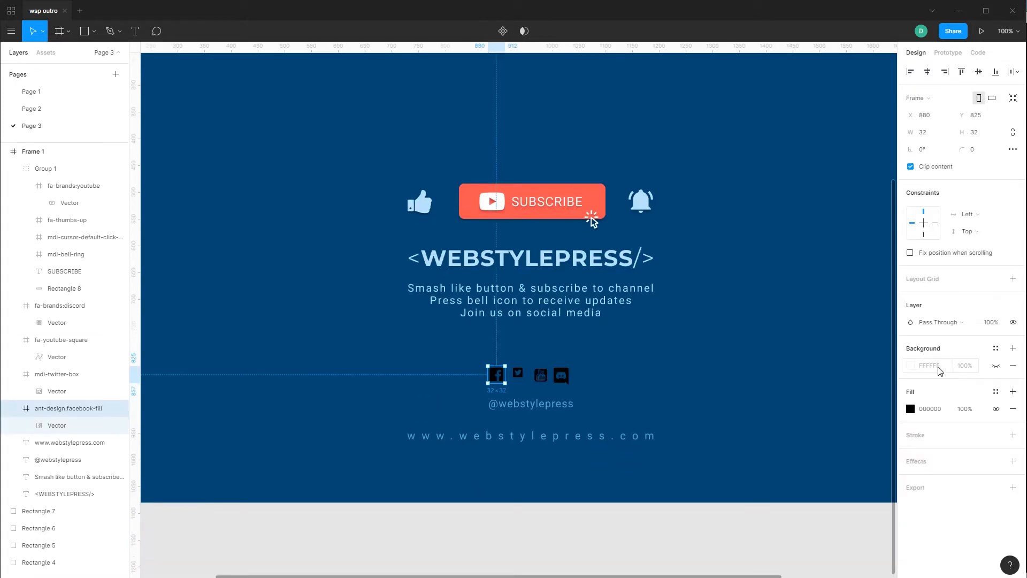
left_click(934, 368)
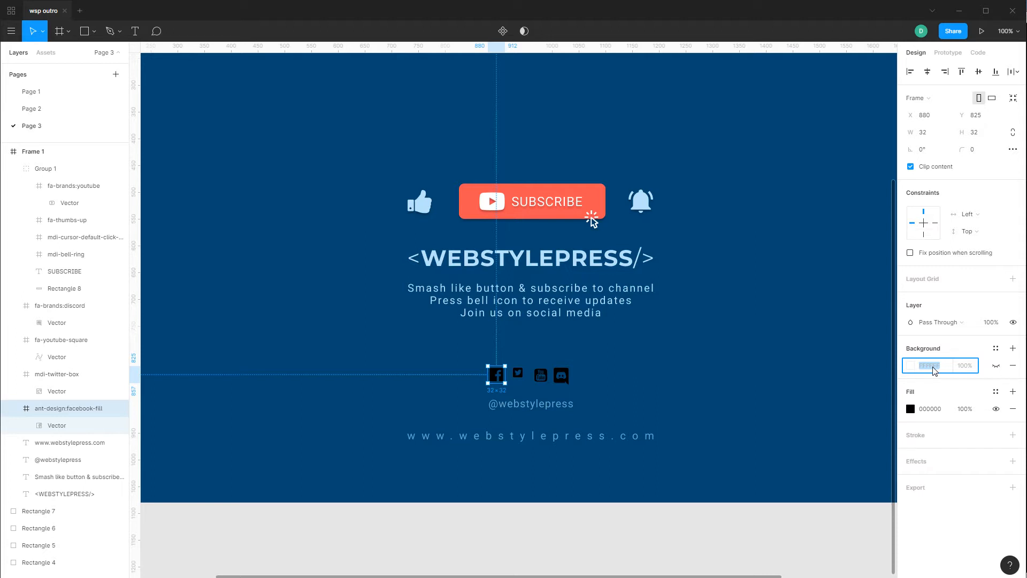
left_click(931, 409)
type("B9E2FC")
key("Return")
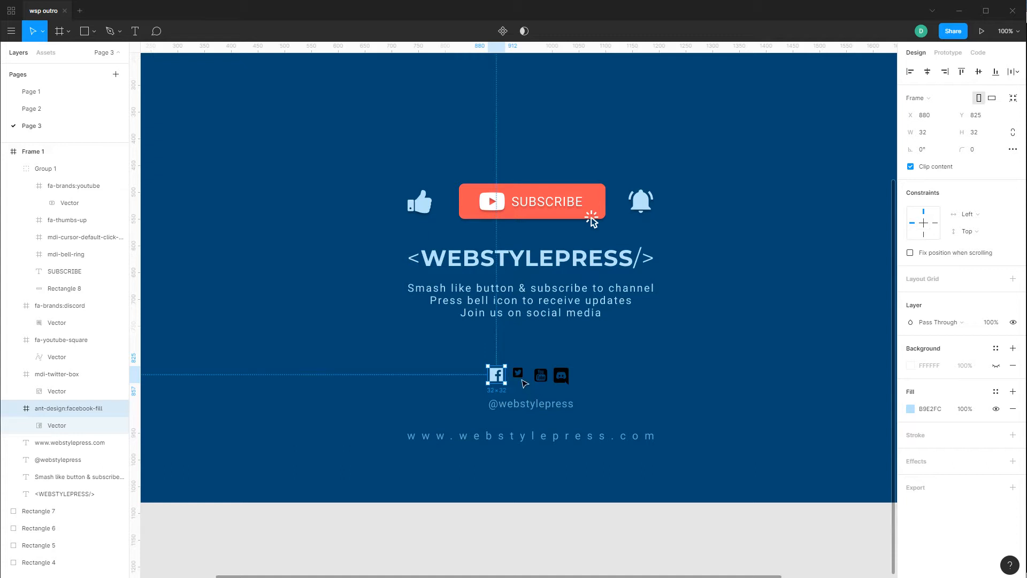
Fill the Twitter, YouTube and Discord icons with the same light blue B9E2FC
left_click(518, 373)
left_click(931, 409)
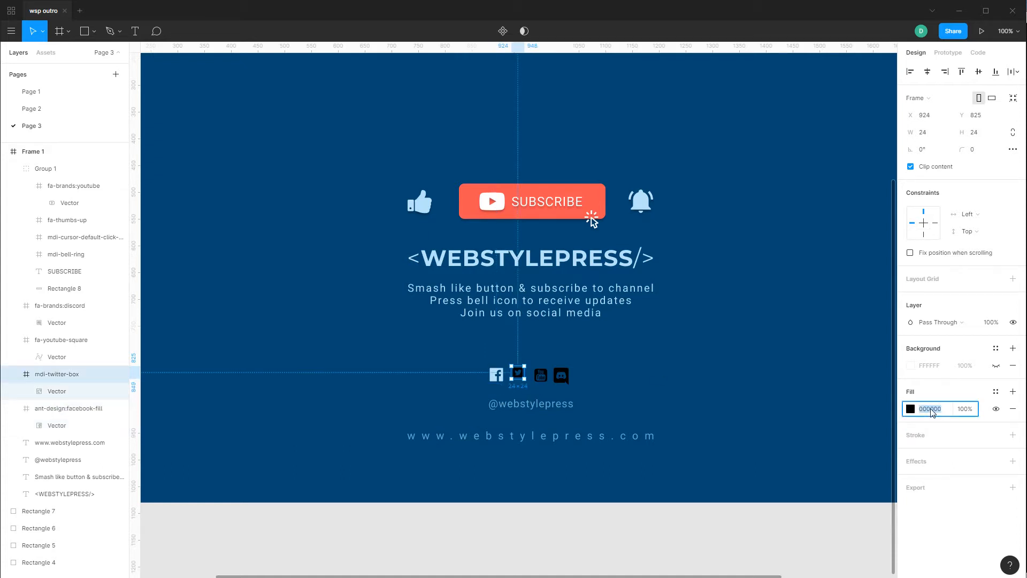
key("ctrl+v")
key("Return")
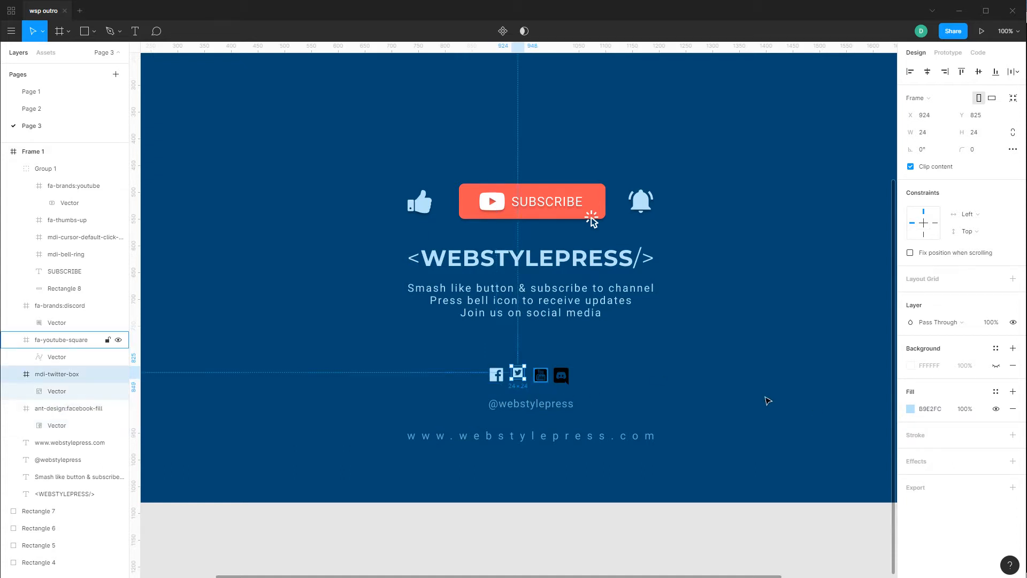
left_click(541, 375)
left_click(930, 410)
key("ctrl+v")
key("Return")
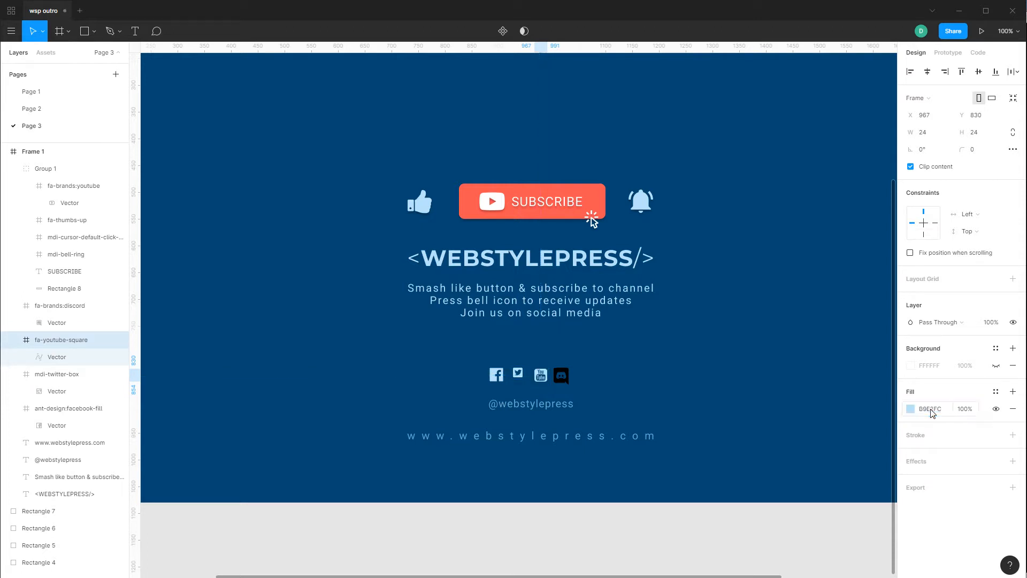
left_click(561, 375)
left_click(938, 412)
key("ctrl+v")
key("Return")
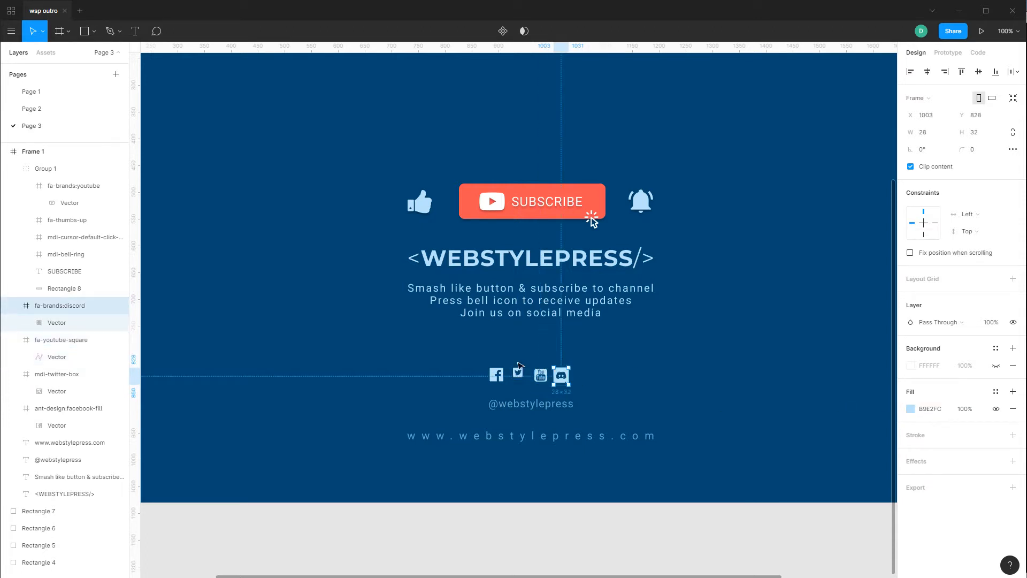
left_click(499, 382)
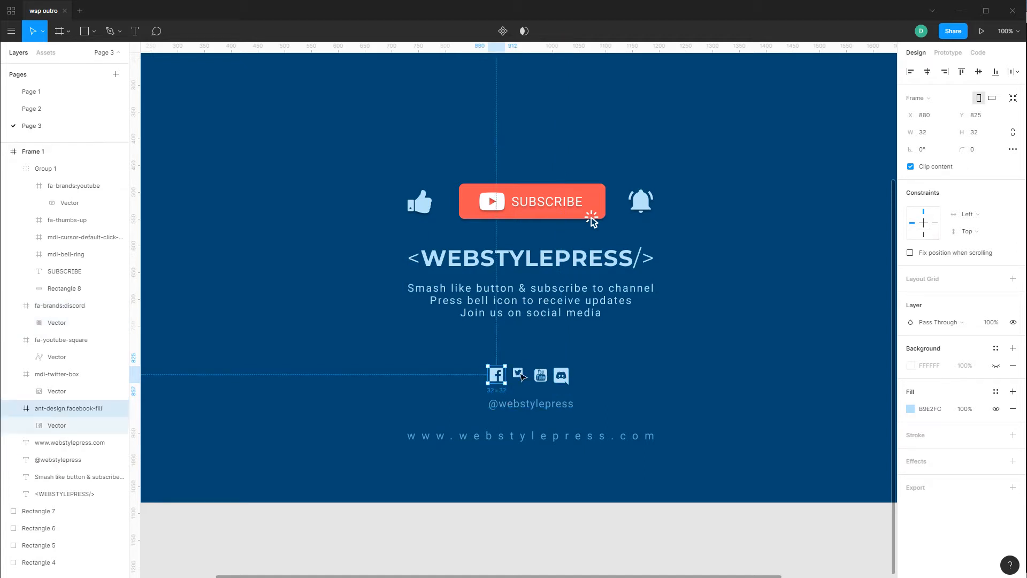
left_click(518, 373)
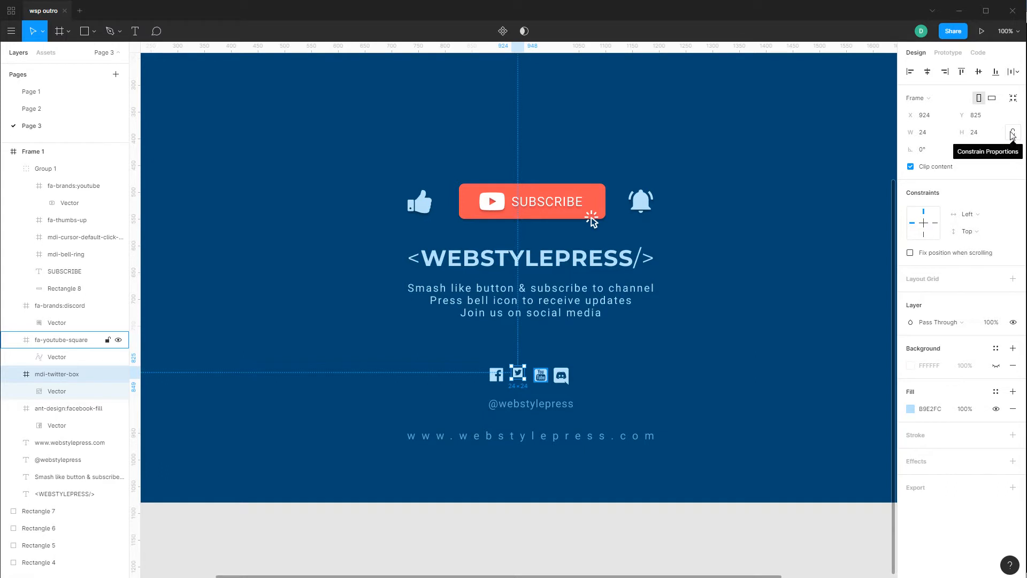
Lock the Twitter icon's proportions and try widths of 30 and 35
left_click(1012, 135)
left_click(928, 137)
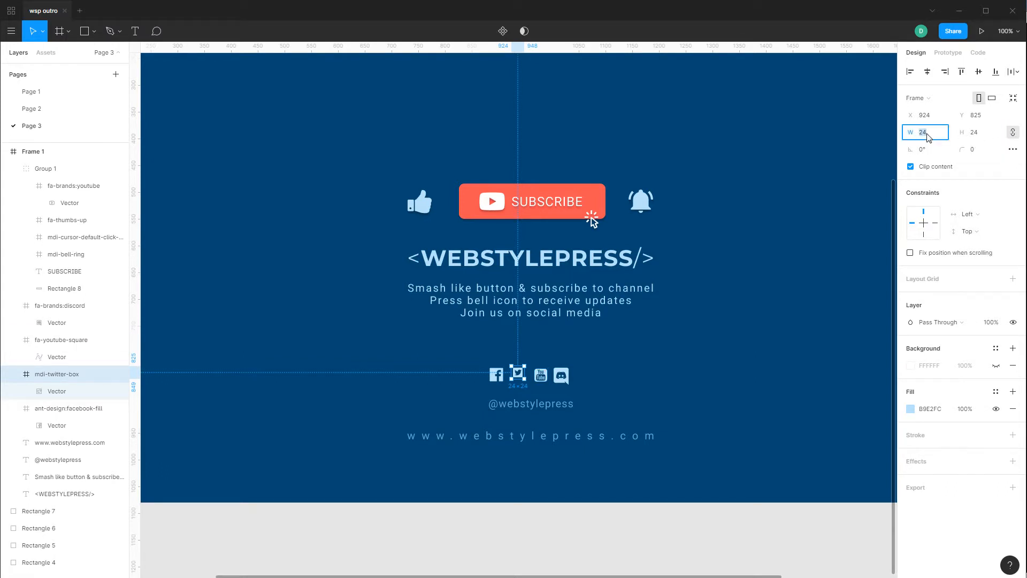
type("30")
key("Return")
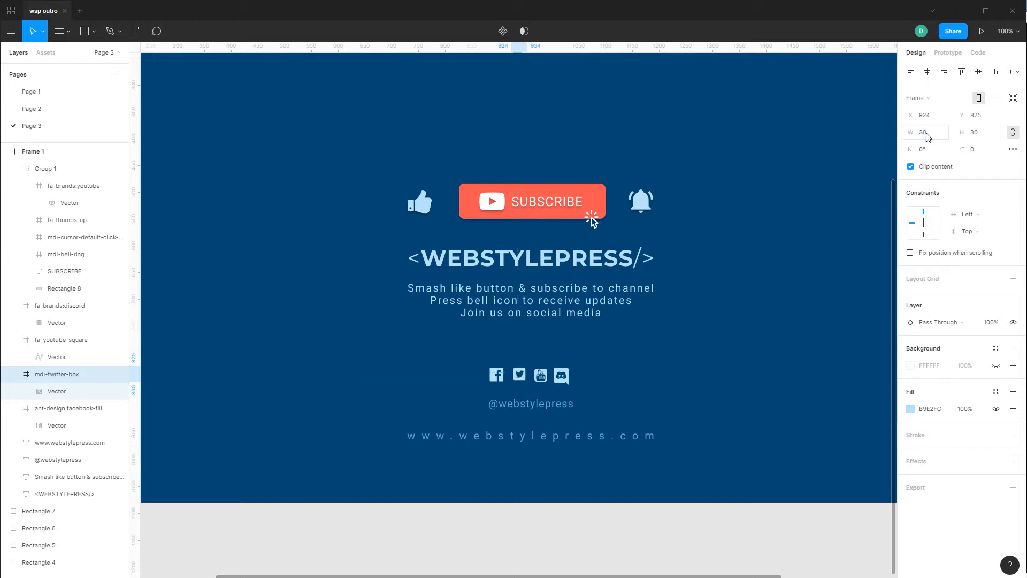
left_click(928, 136)
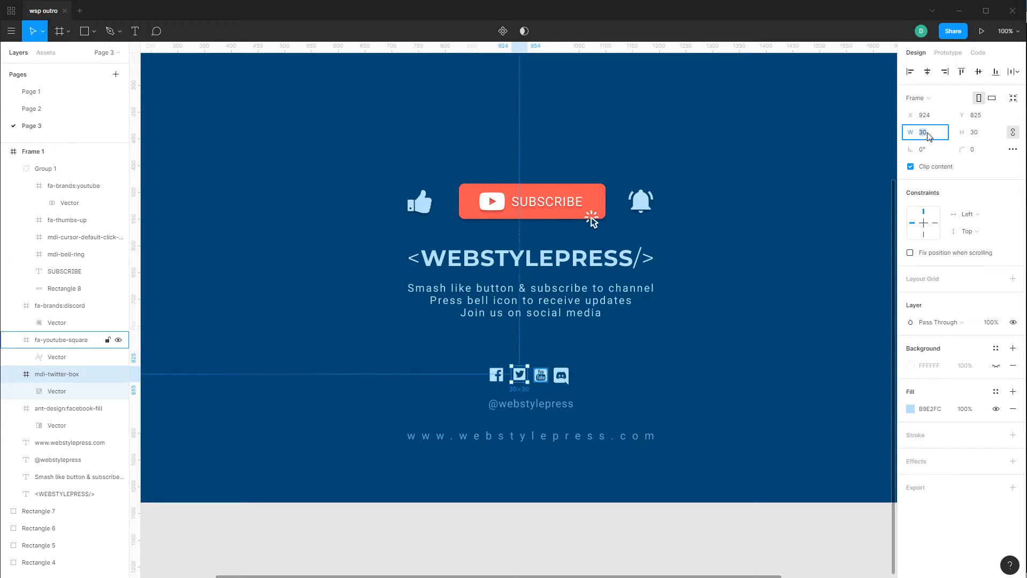
type("35")
key("Return")
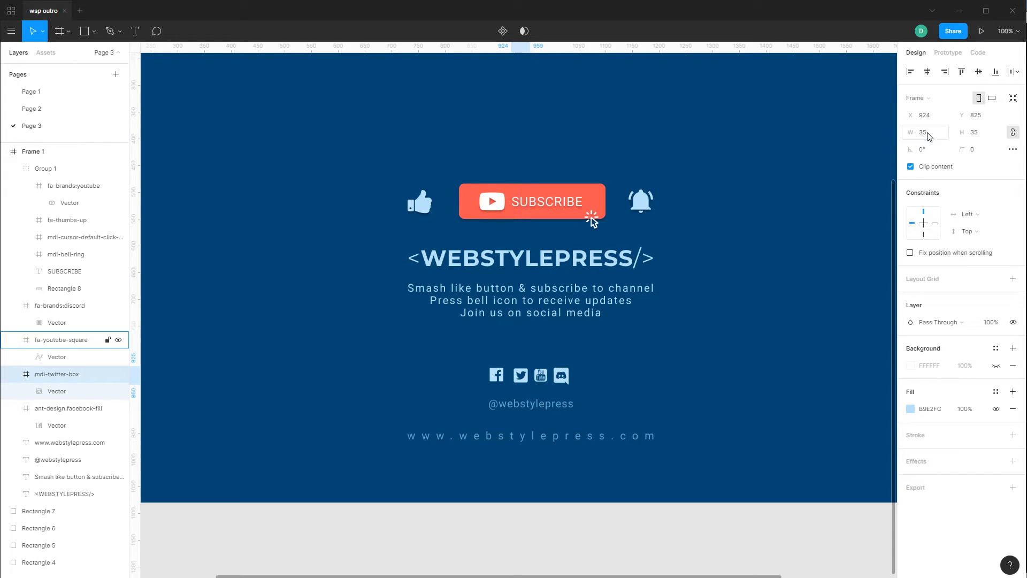
Settle the Twitter icon at 38×38 after trying 40, and shift it slightly left
left_click(929, 137)
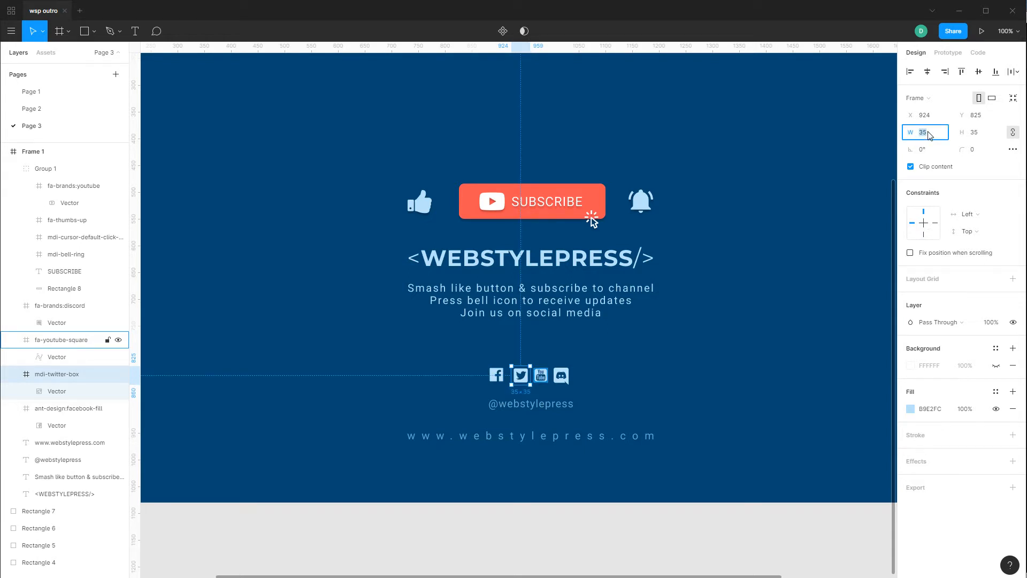
type("40")
key("Return")
left_click(929, 135)
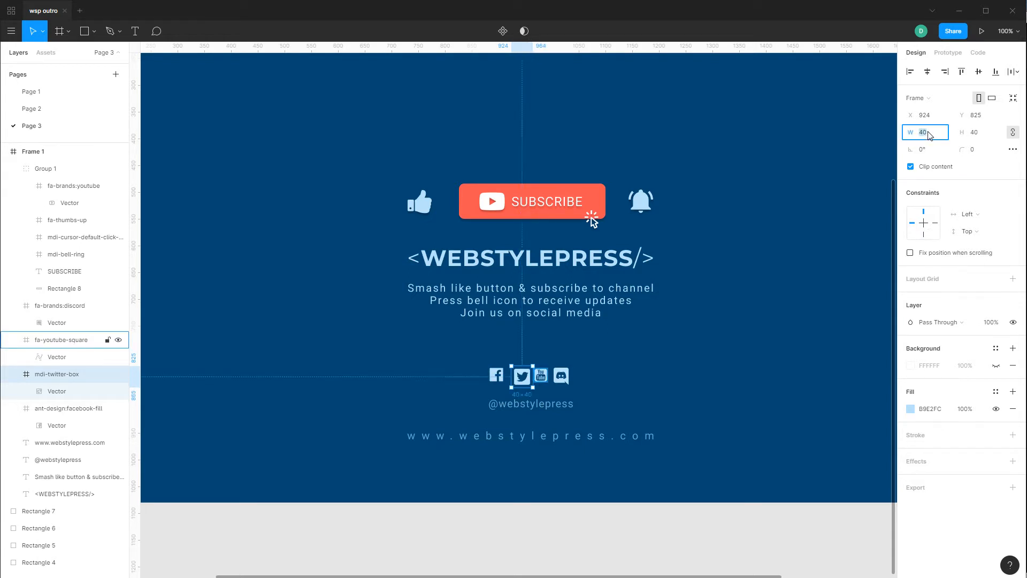
type("38")
key("Return")
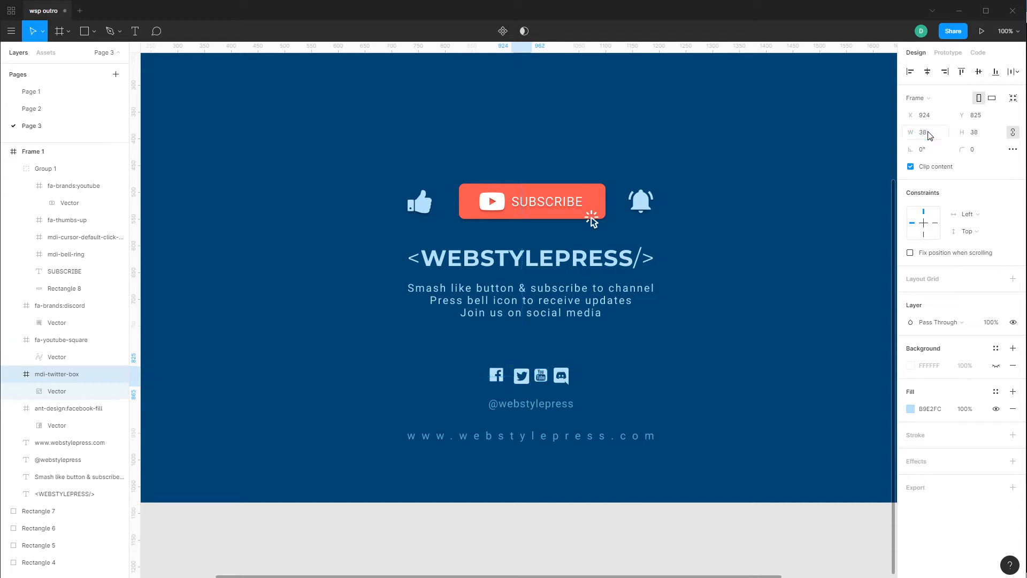
left_click_drag(523, 380, 519, 383)
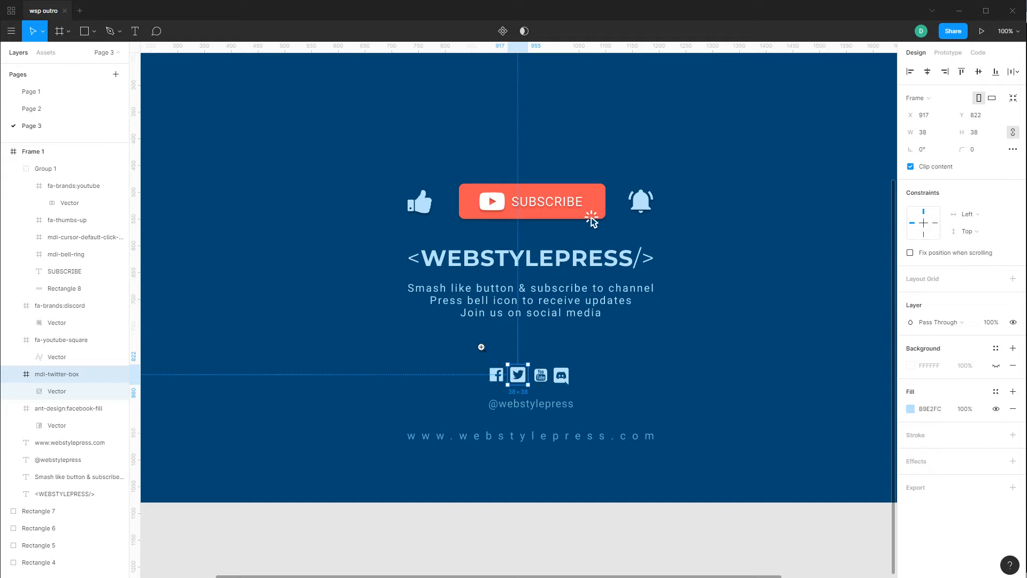
left_click_drag(476, 346, 585, 416)
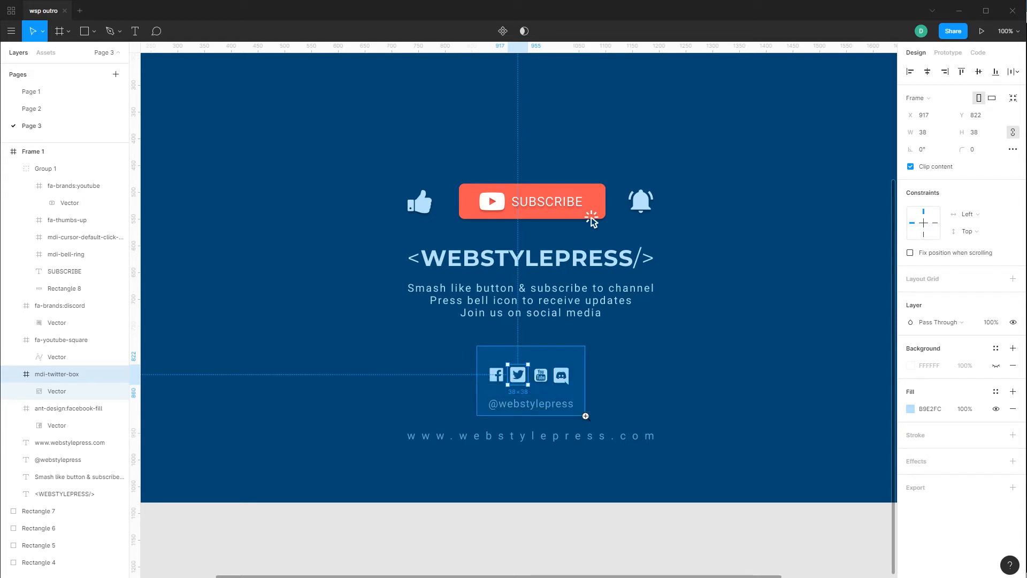
Shift the Twitter icon slightly left and resize it to 34×34
left_click_drag(585, 416, 585, 416)
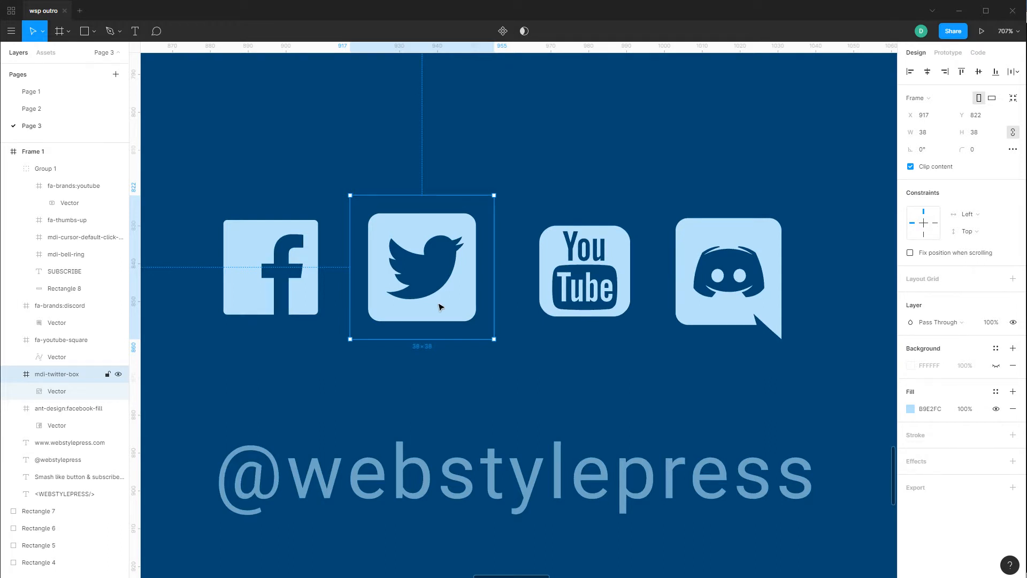
left_click_drag(433, 311, 415, 319)
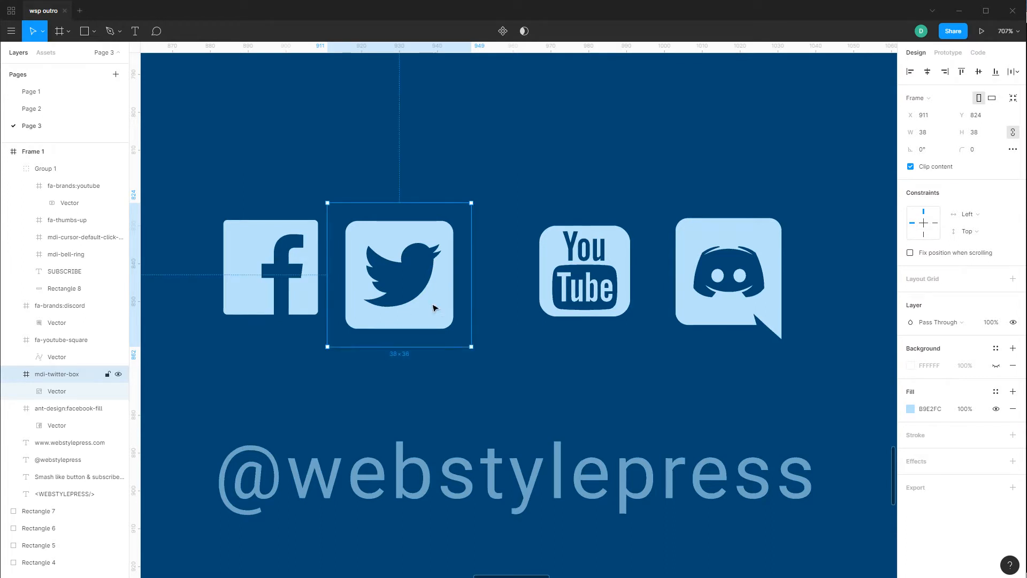
left_click(932, 134)
key("BackSpace")
type("6")
key("Return")
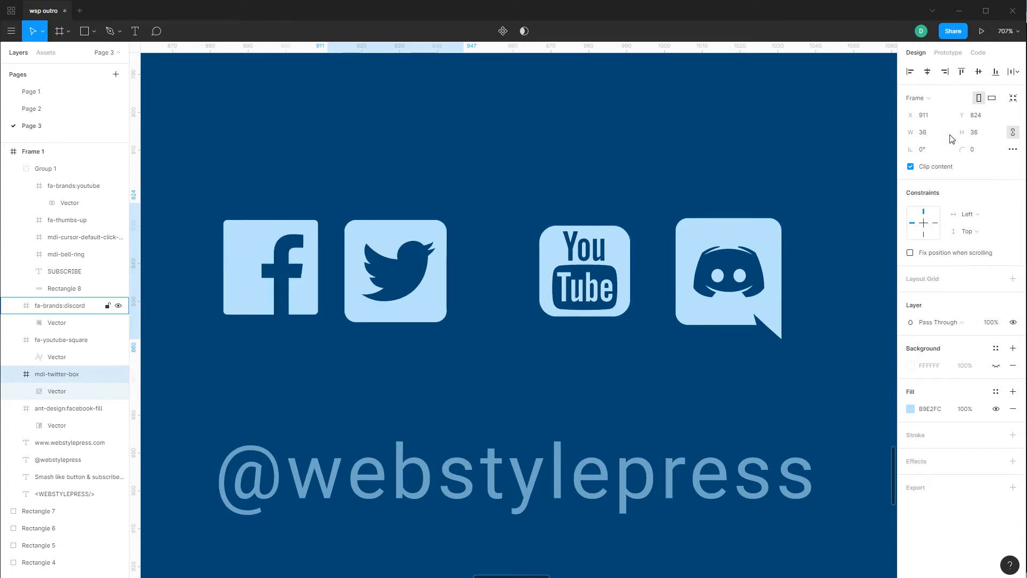
left_click(936, 137)
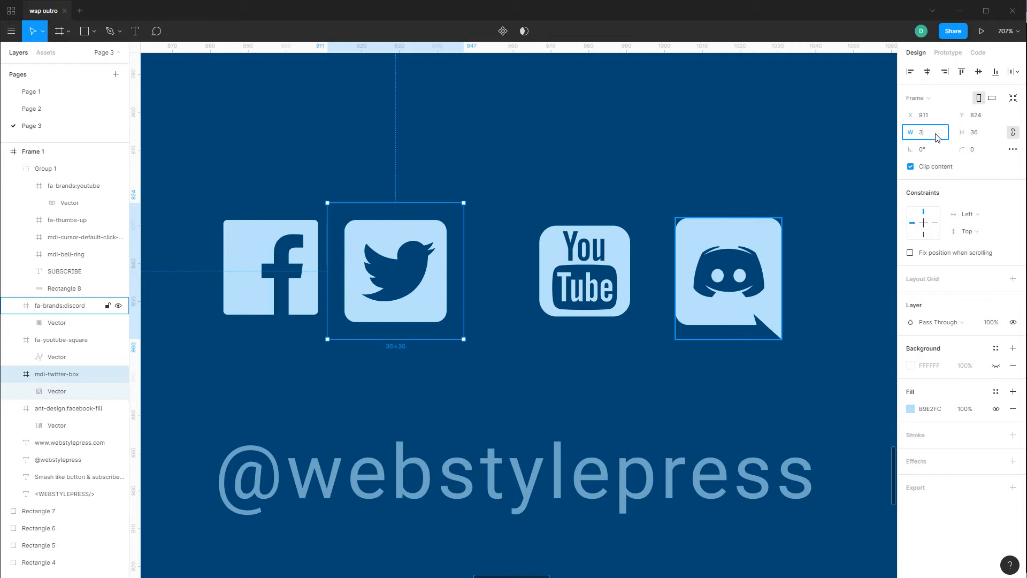
key("Return")
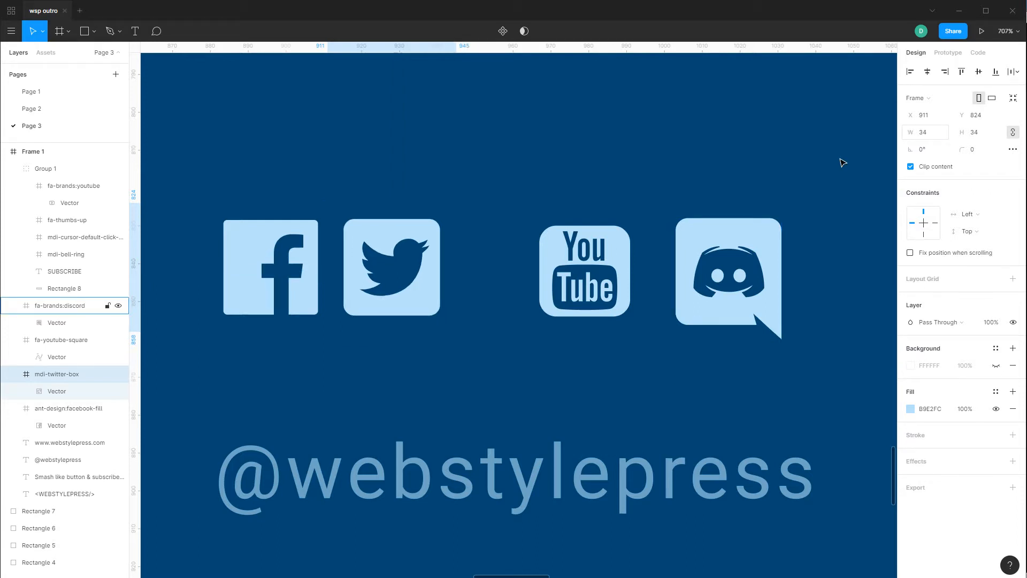
Move the YouTube icon beside Twitter and resize it proportionally to 26×26
left_click_drag(575, 278, 534, 264)
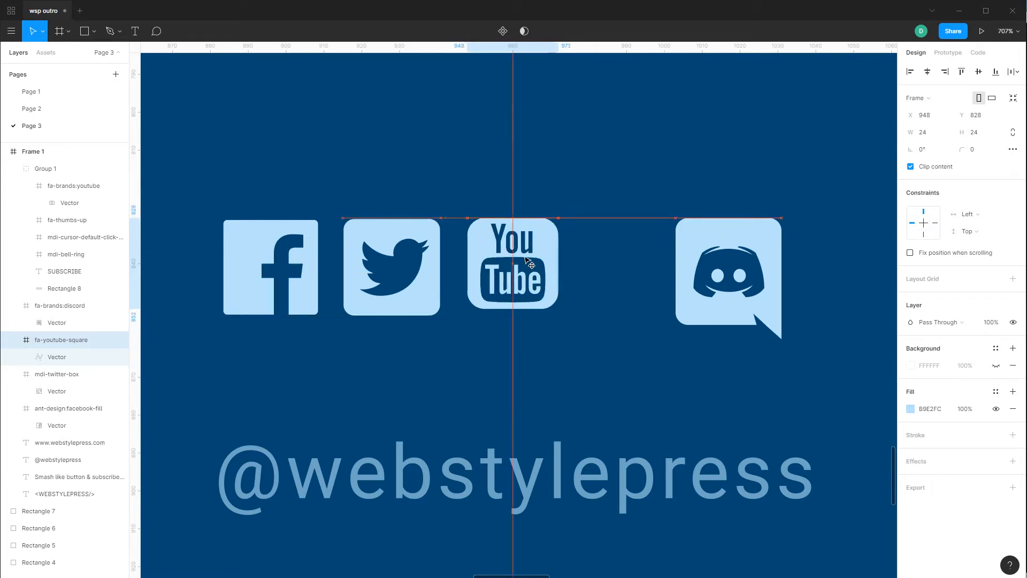
left_click(937, 134)
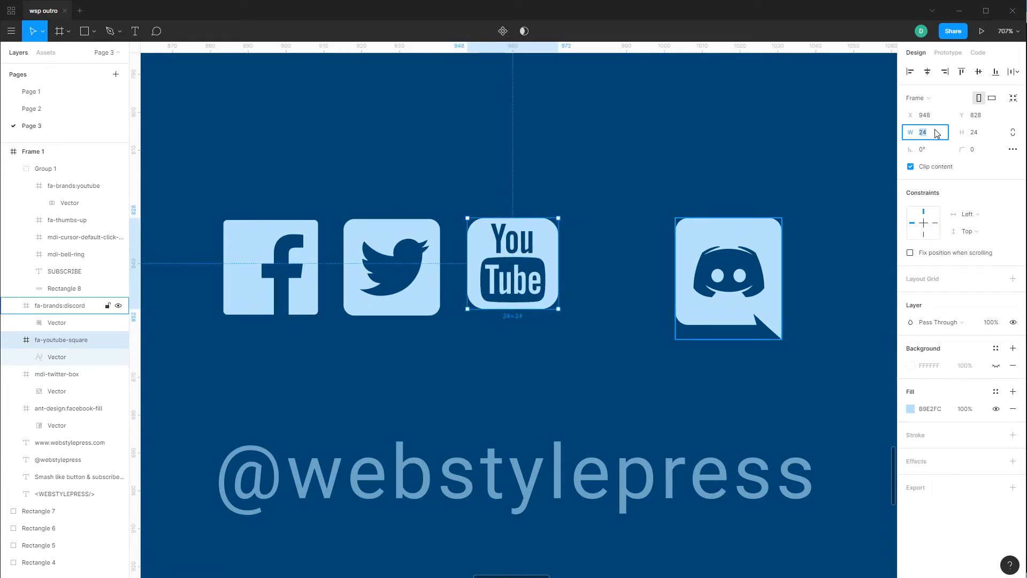
key("Return")
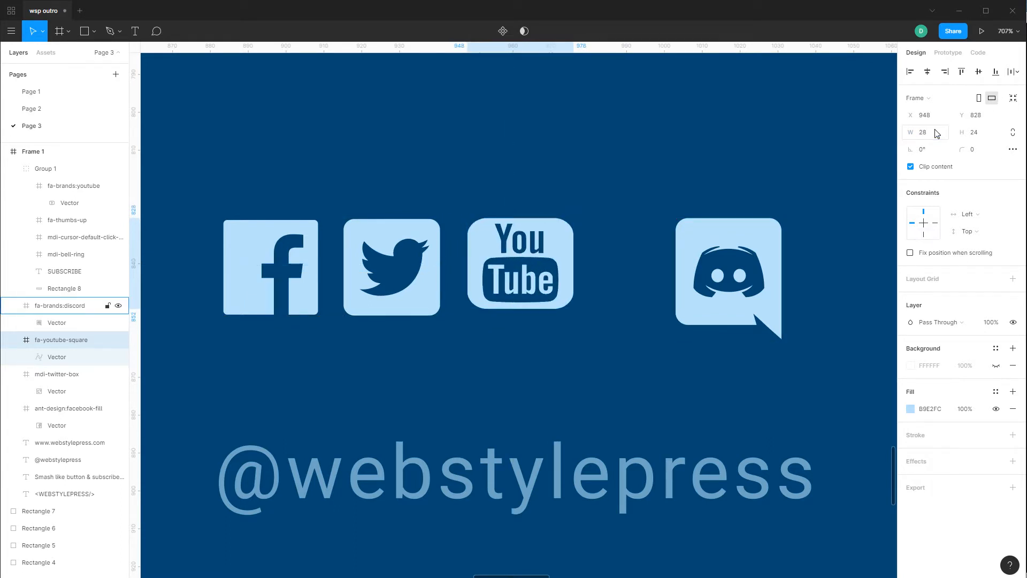
key("ctrl+z")
key("ctrl+z")
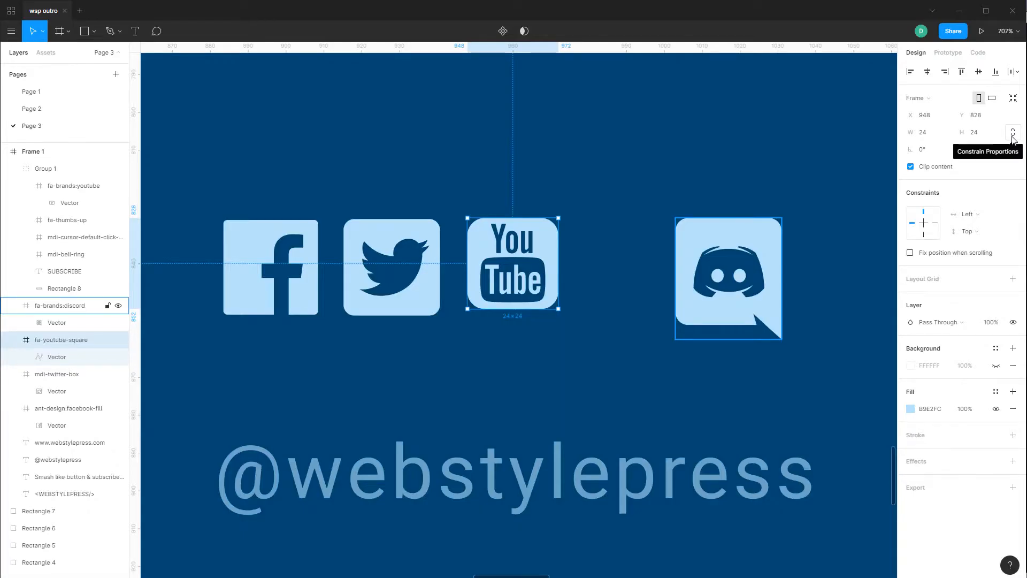
left_click(1012, 138)
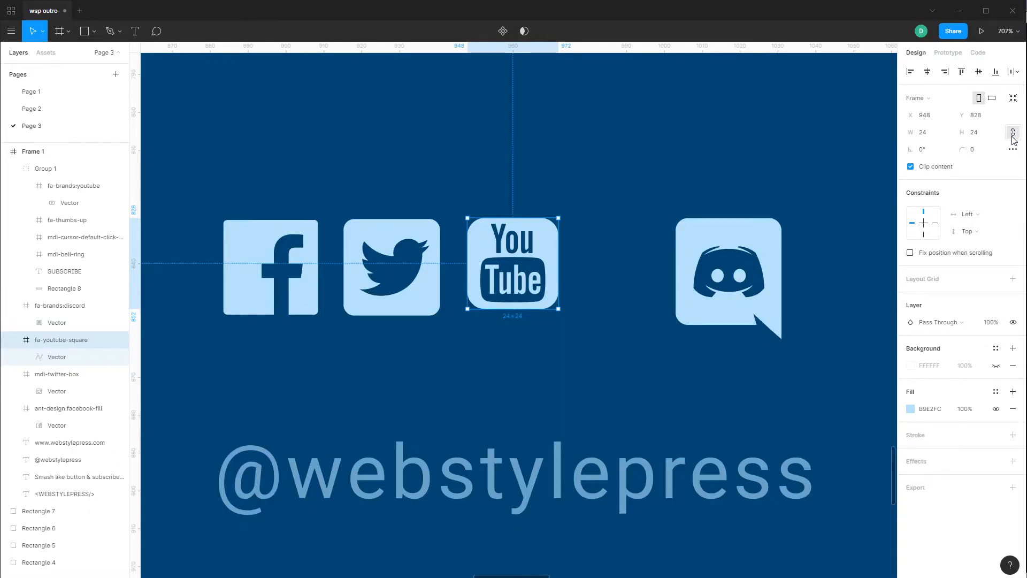
left_click(929, 137)
type("28")
key("Return")
left_click(929, 137)
type("2")
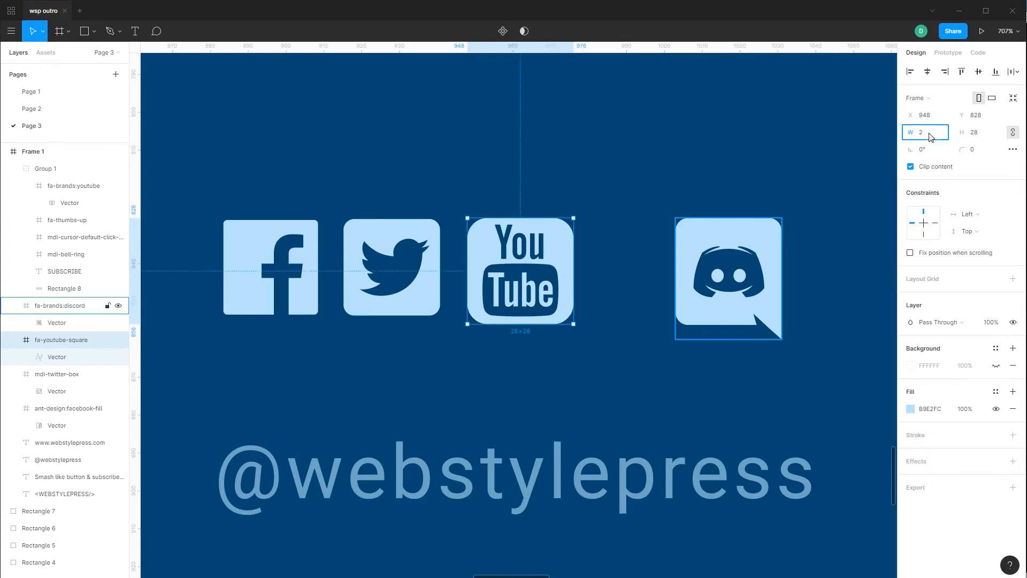
type("6")
key("Return")
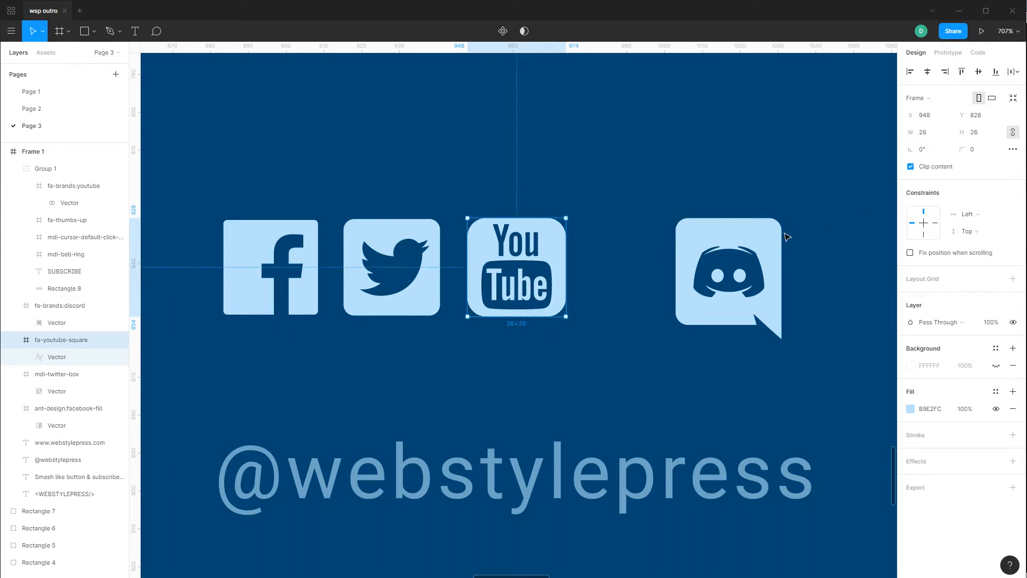
Resize the Discord icon proportionally to a width of 26
left_click_drag(749, 236, 690, 234)
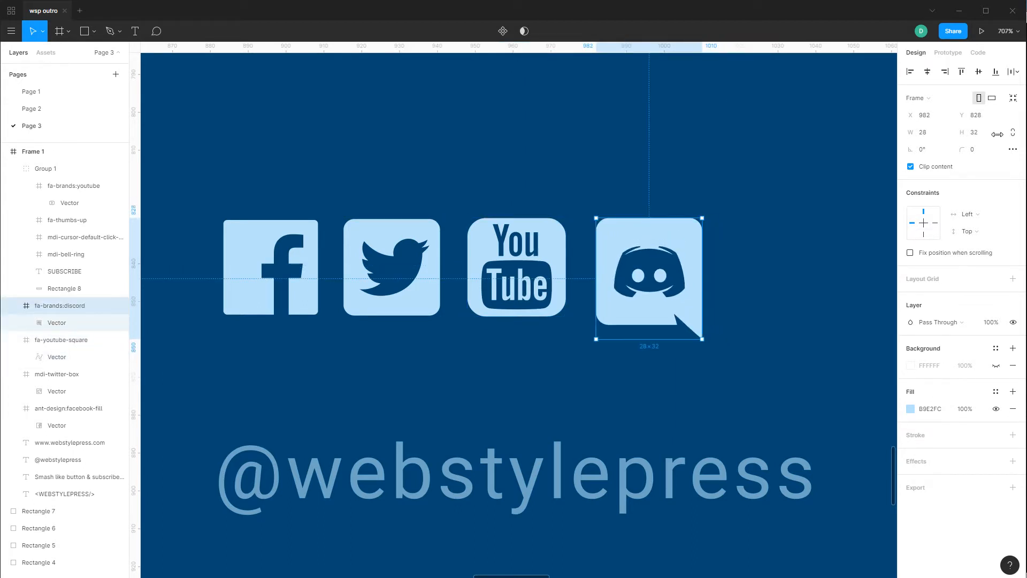
left_click(1012, 133)
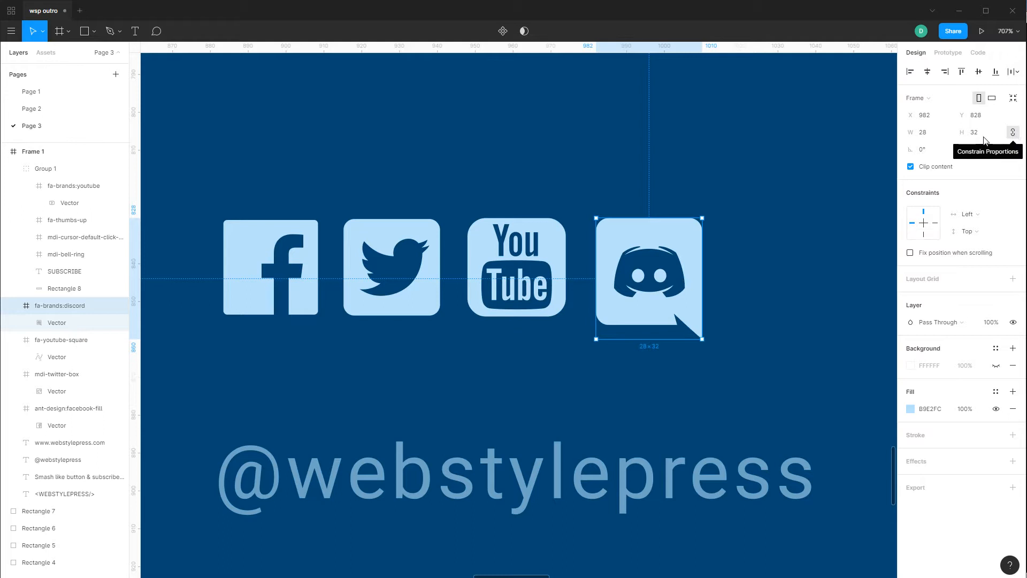
left_click(929, 136)
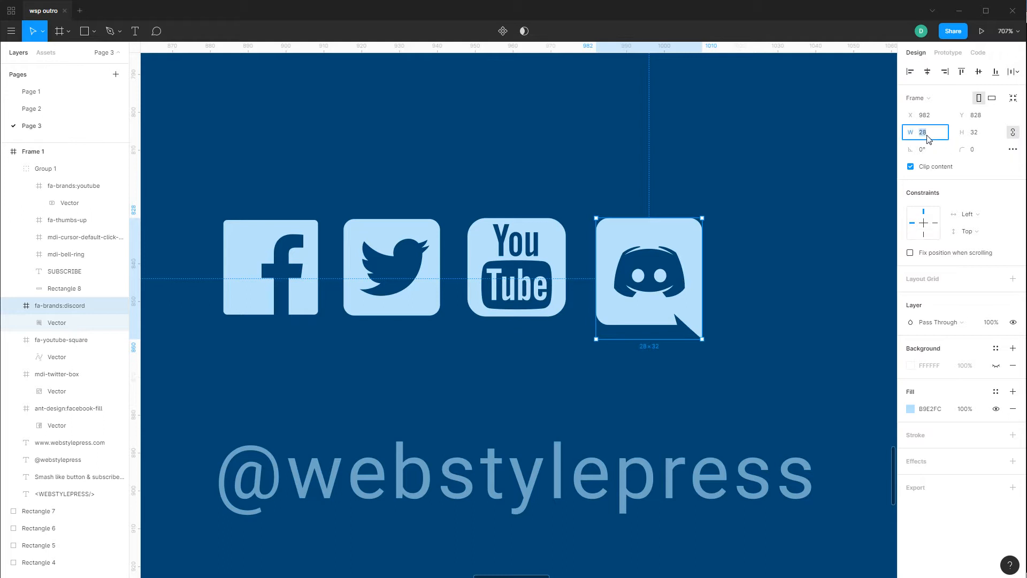
type("26")
key("Return")
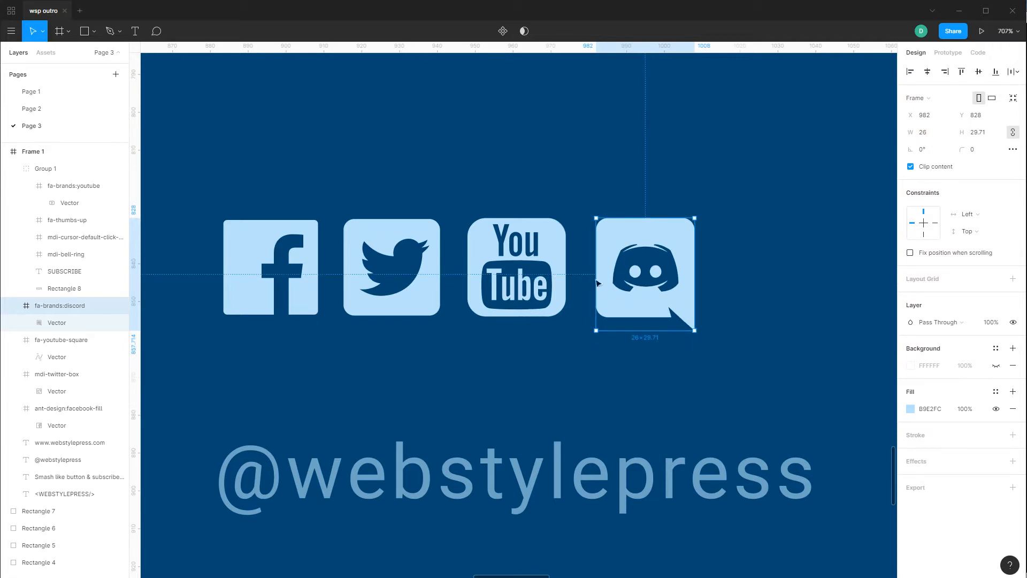
Shift the Discord and YouTube icons right to spread out the social row
left_click_drag(678, 266, 781, 268)
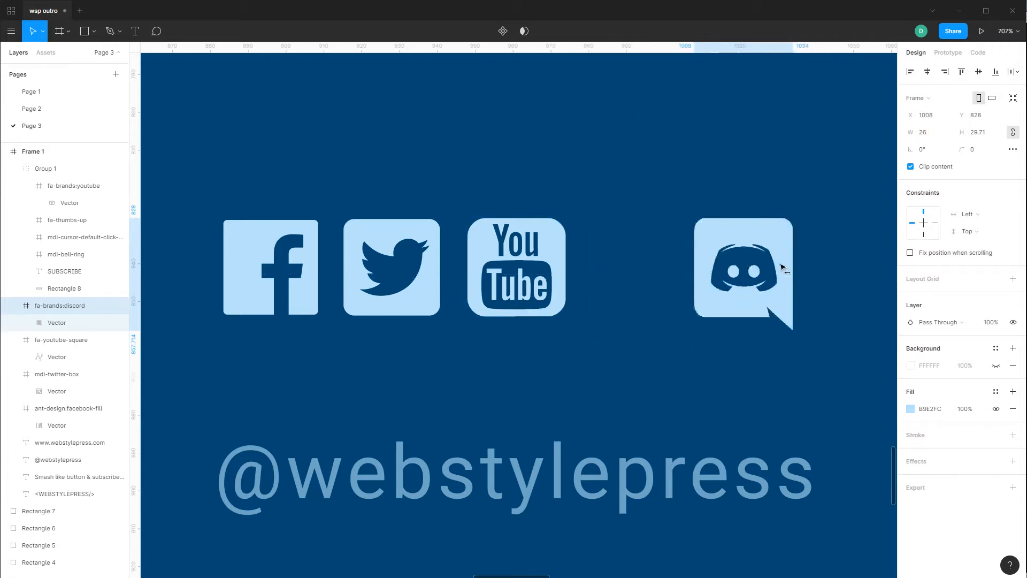
left_click(479, 261)
left_click_drag(479, 261, 555, 261)
left_click(364, 247)
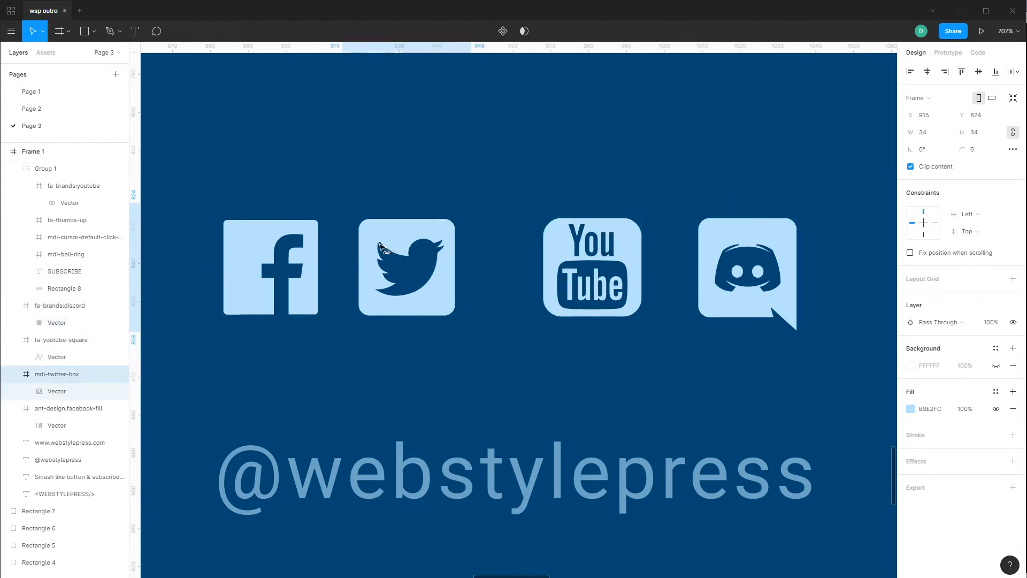
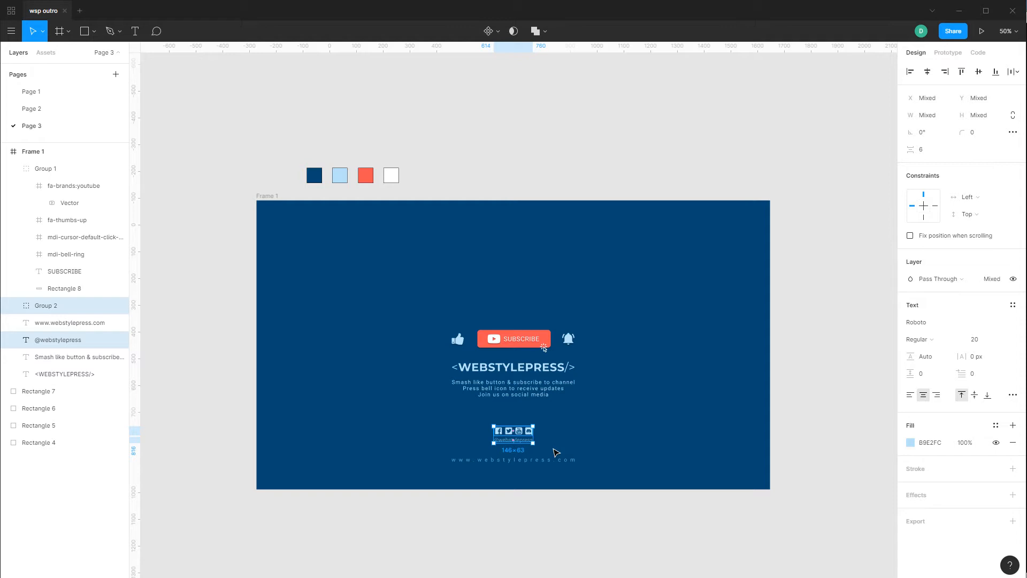
Raise the social icons and handle slightly, and move the title and three taglines down
key("shift+Up")
key("shift+Up")
key("shift+Down")
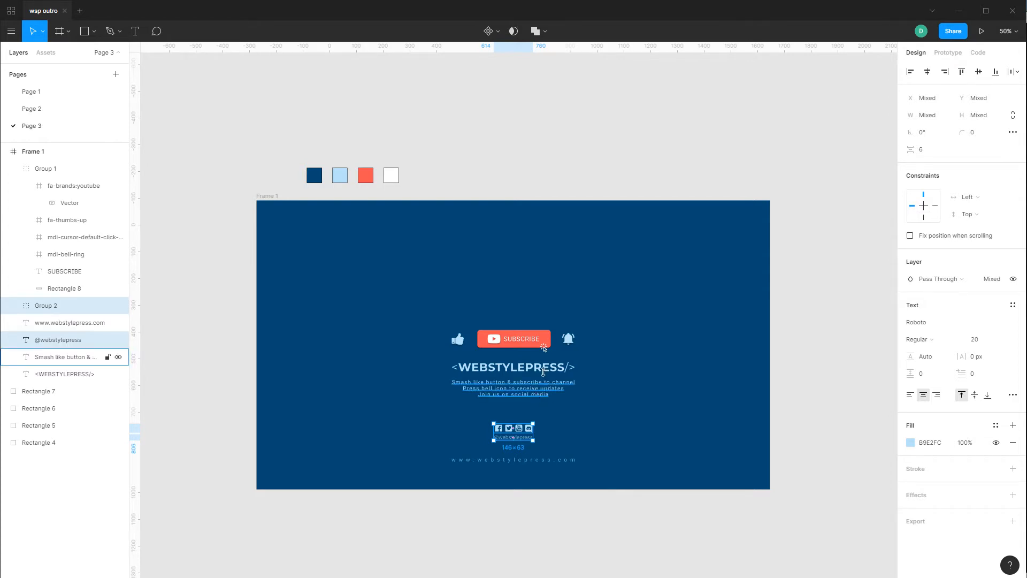
left_click(539, 388)
left_click(539, 369, "shift")
key("shift+Down")
key("shift+Down")
key("shift+Down")
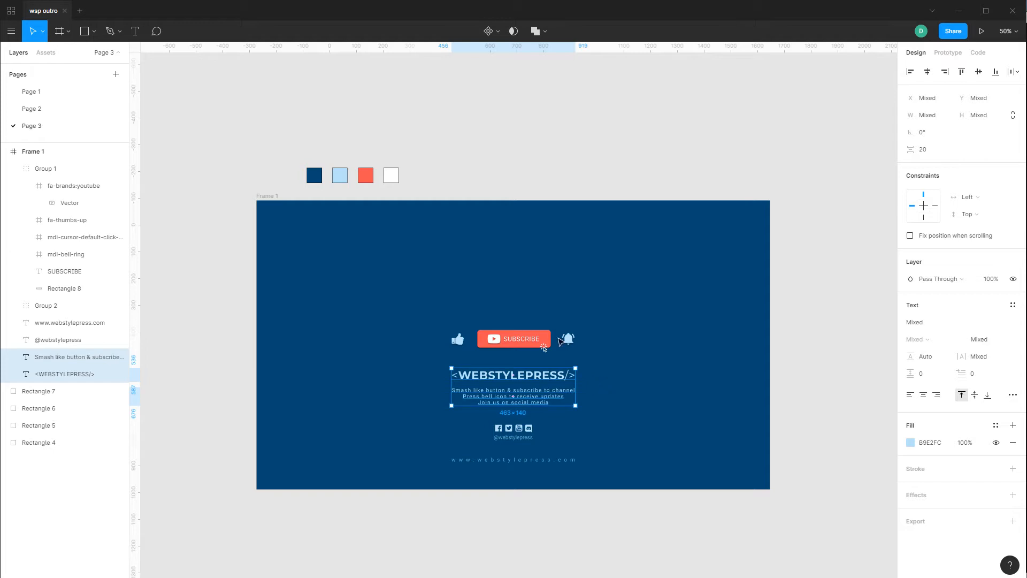
Lower the like, SUBSCRIBE and bell row from Y 504 to Y 514
left_click(622, 354)
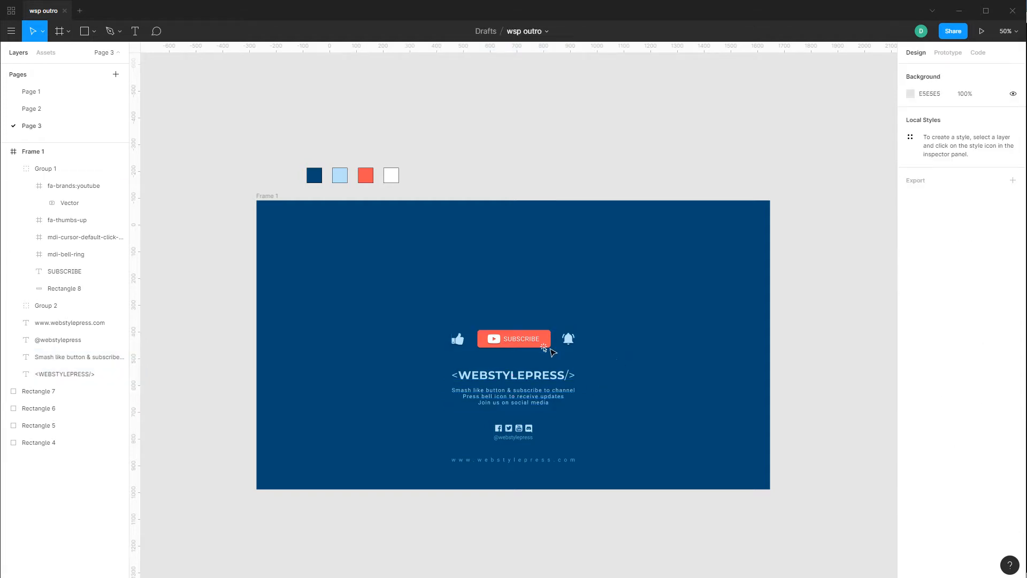
left_click(542, 347)
key("shift+Down")
key("shift+Down")
key("shift+Down")
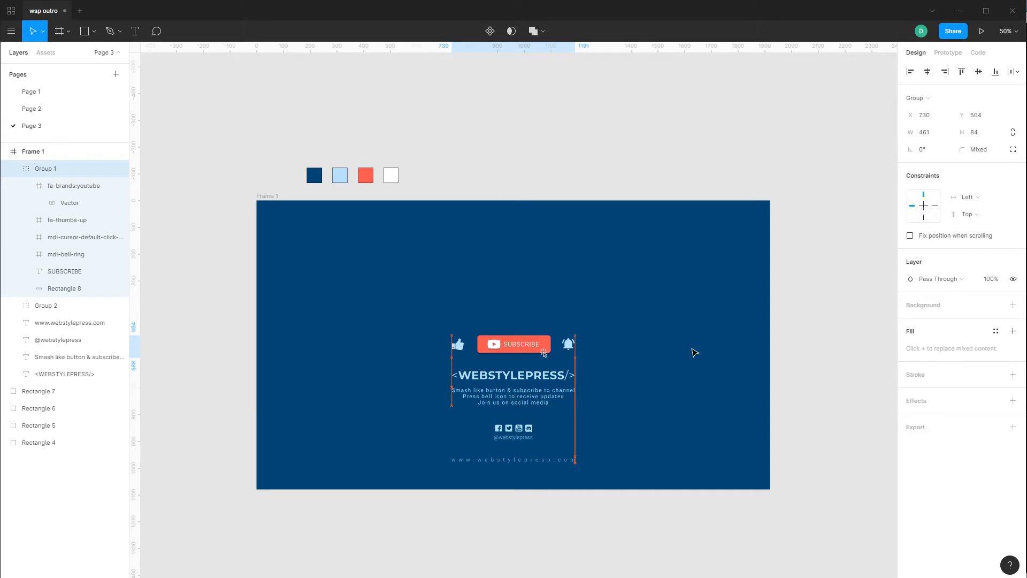
key("shift+Up")
key("shift+Down")
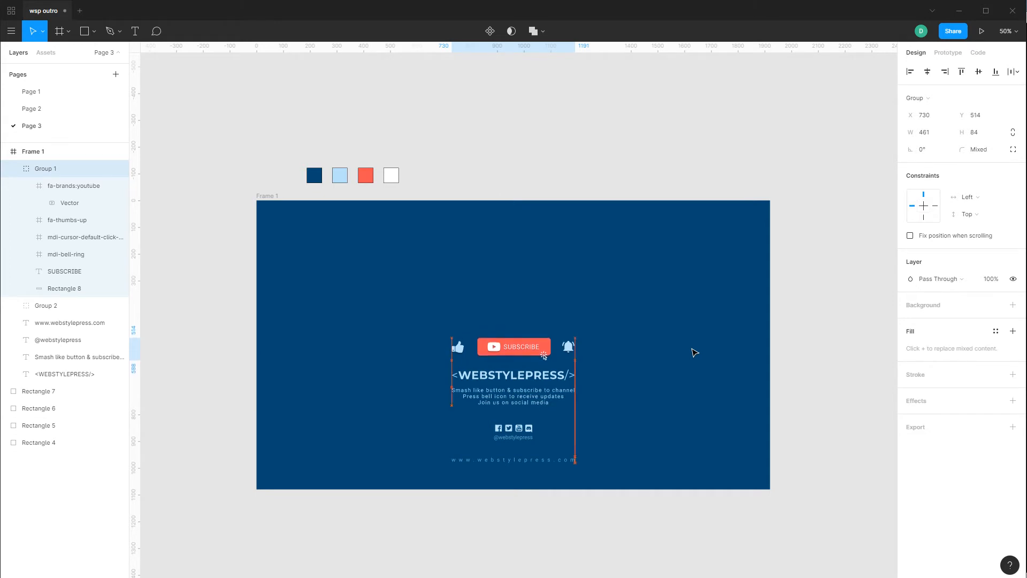
left_click(695, 352)
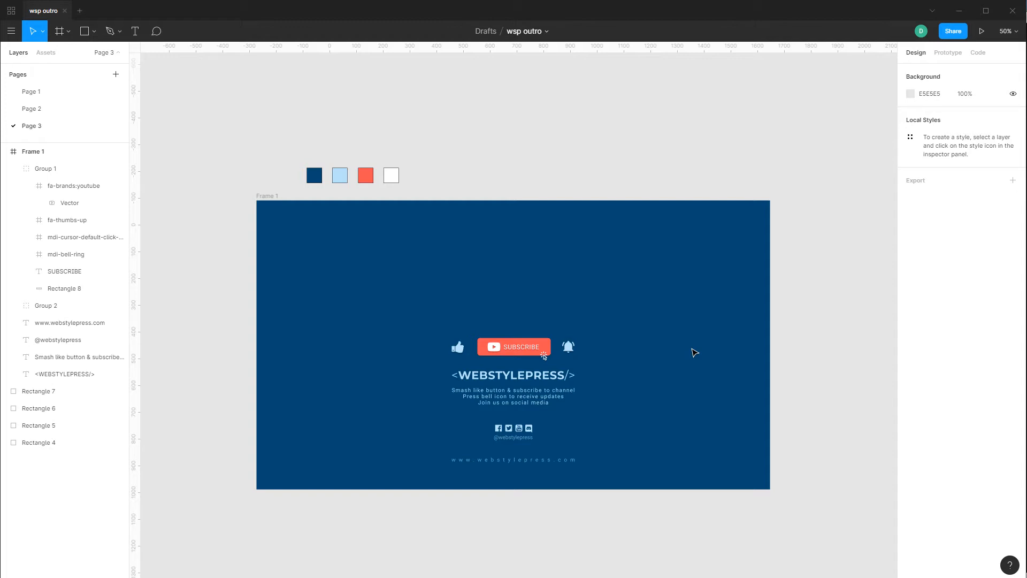
At 100% zoom, shift the bell icon right from X 1141 to X 1145
key("shift+0")
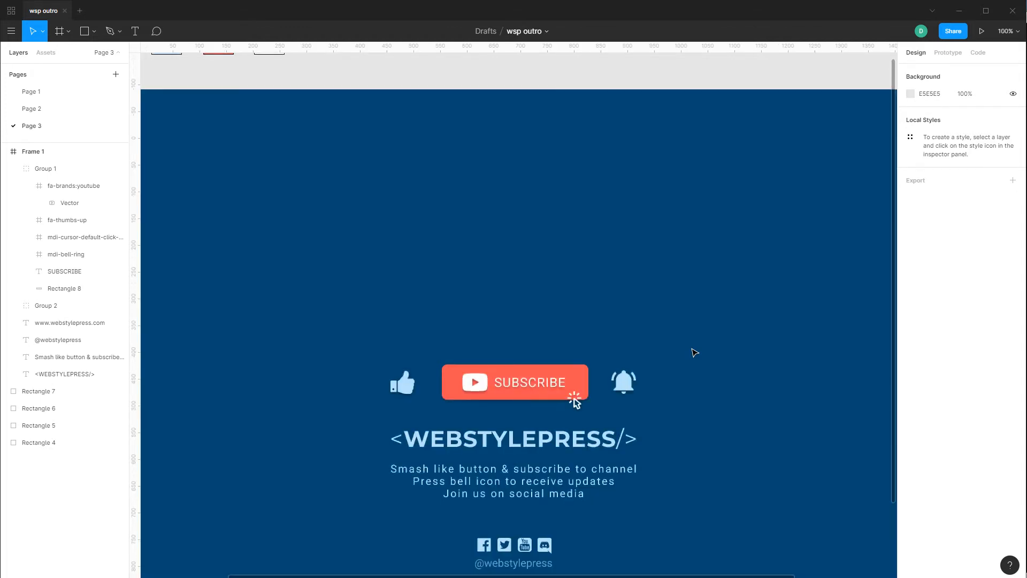
scroll(669, 334, "down", 3)
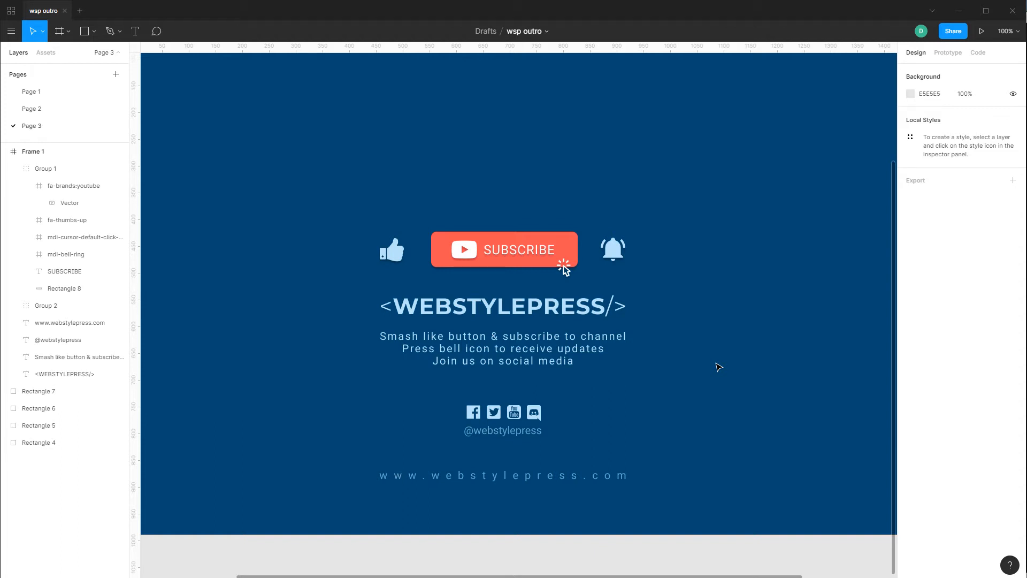
left_click(615, 259)
left_click(615, 260)
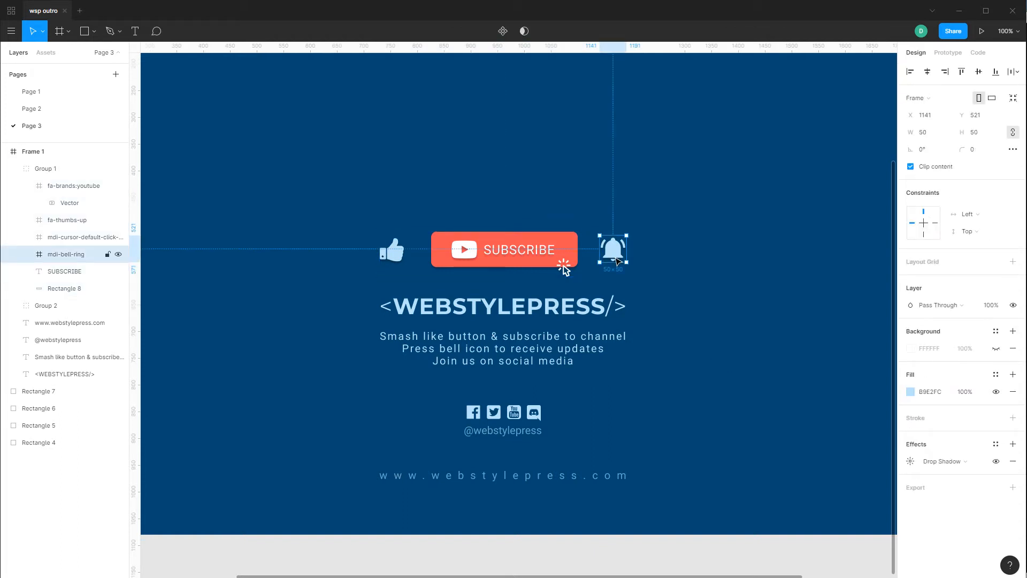
left_click_drag(615, 258, 618, 254)
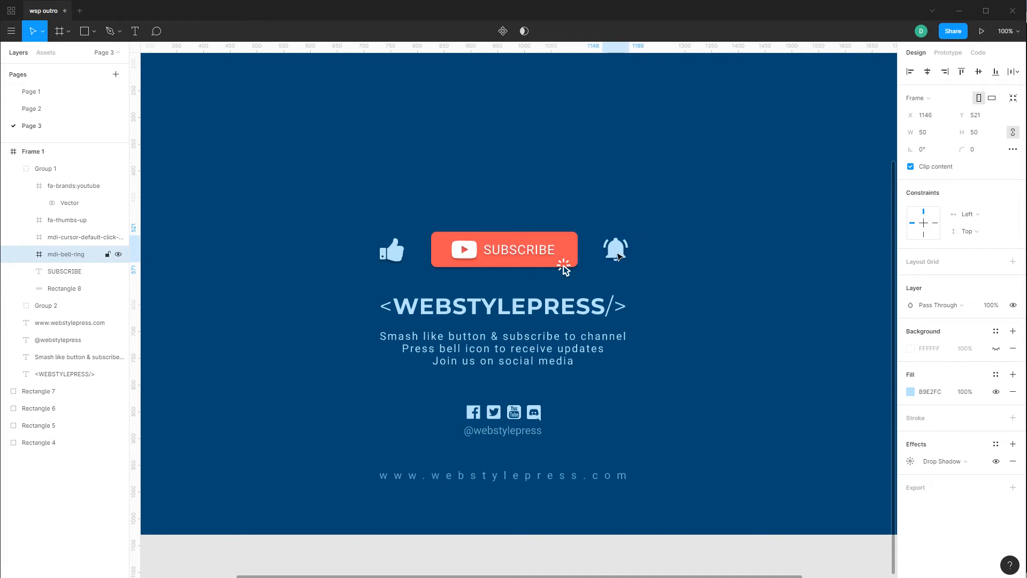
key("Left")
left_click(699, 252)
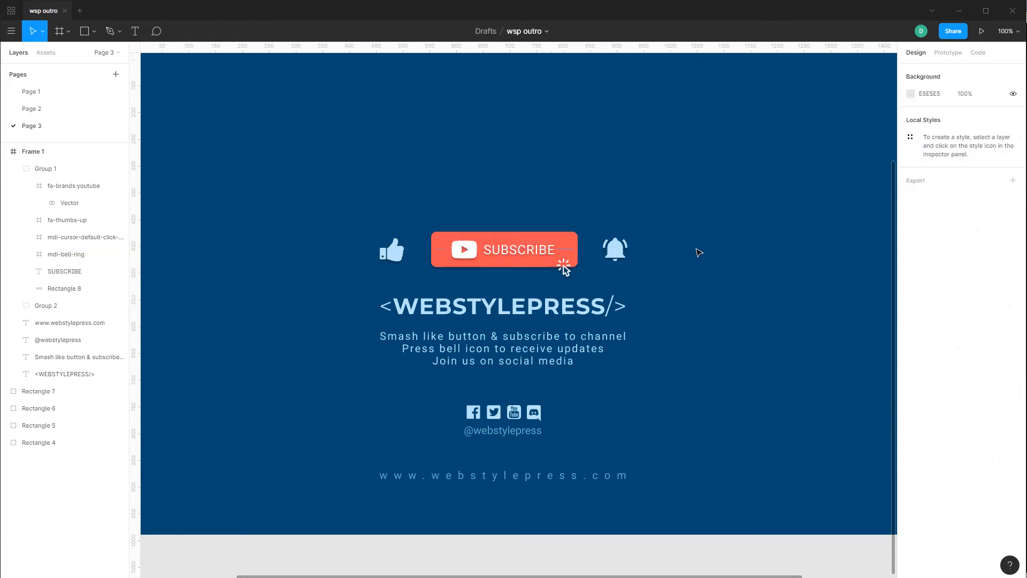
Save the file and return the view to 50% zoom
key("ctrl+s")
key("ctrl+minus")
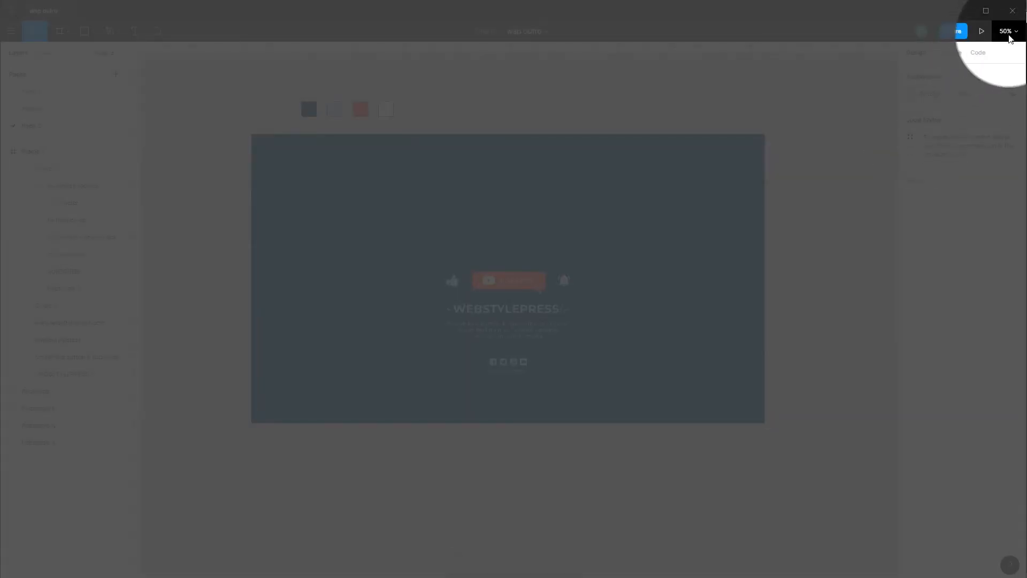
left_click(1009, 32)
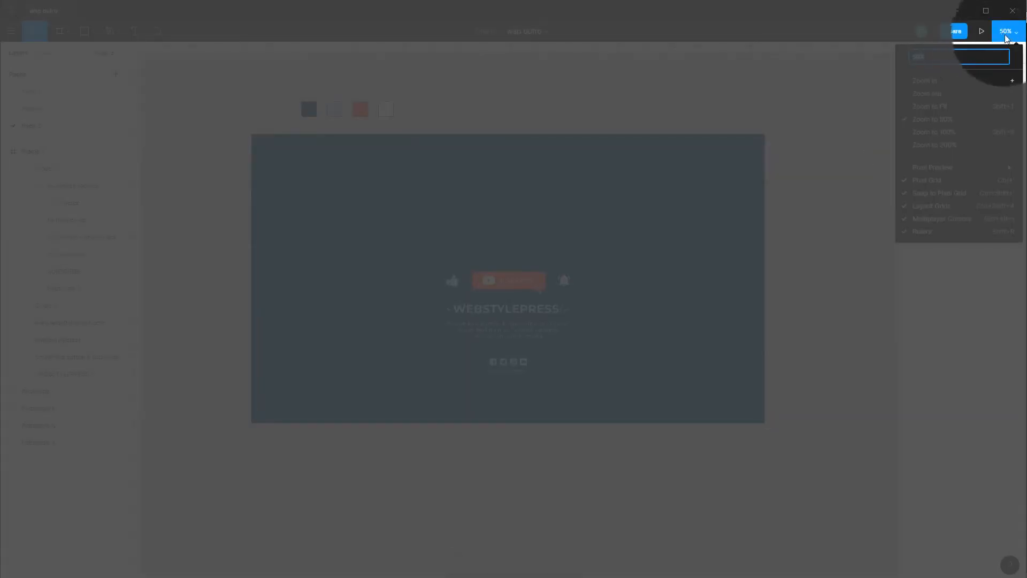
left_click(955, 132)
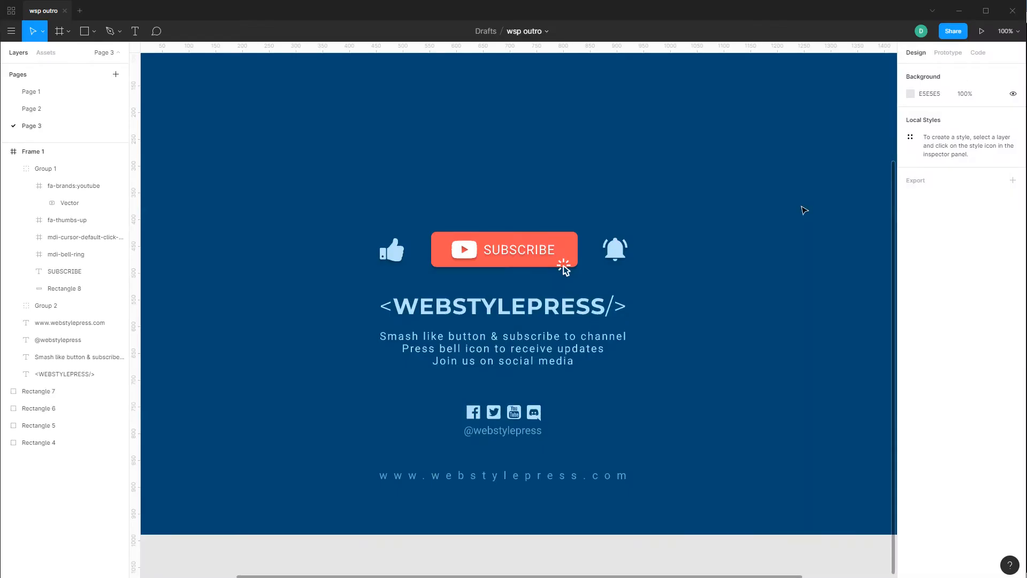
key("minus")
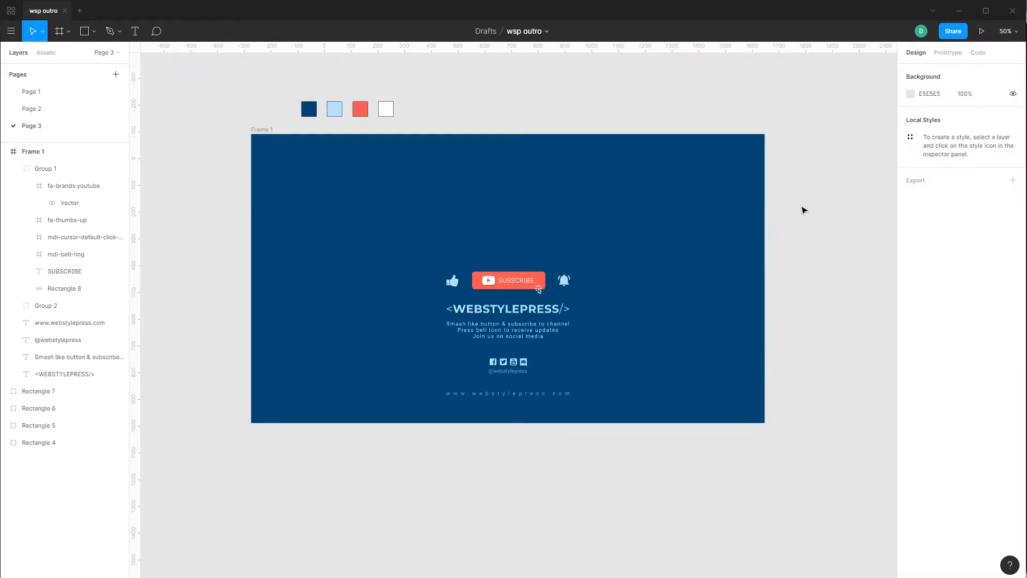
Move the four colour swatches above the frame's top-right corner
key("plus")
key("minus")
key("space")
left_click_drag(650, 254, 658, 333)
left_click_drag(292, 168, 430, 205)
left_click_drag(372, 190, 744, 205)
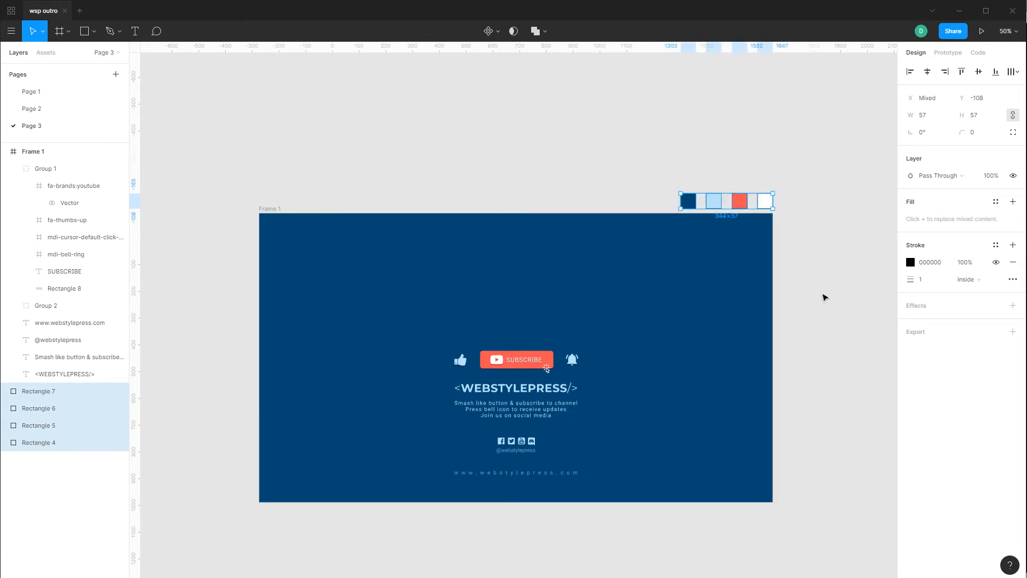
left_click(824, 297)
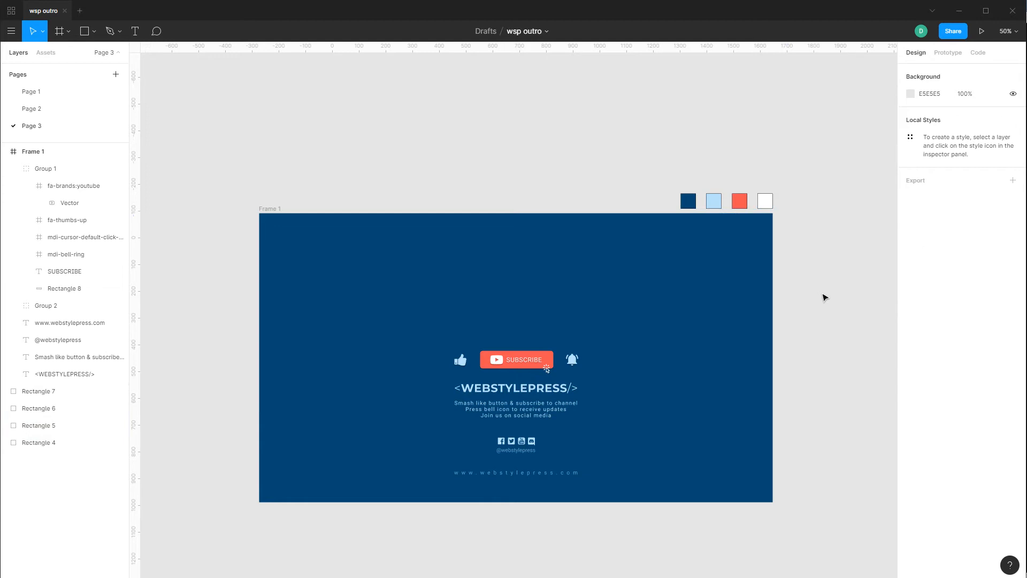
Raise the like, SUBSCRIBE and bell row to Y 499 and save
key("ctrl+equal")
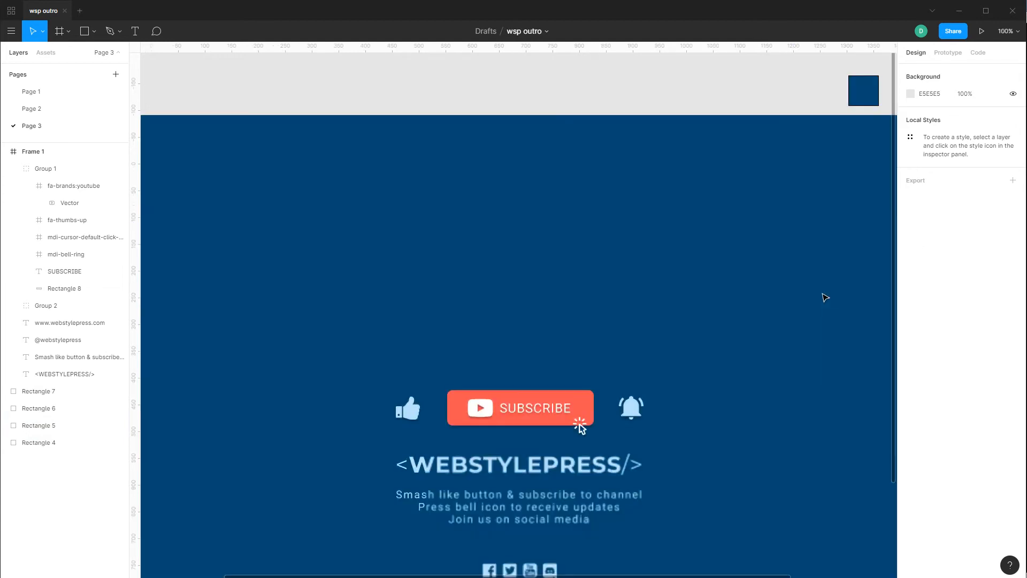
key("ctrl+minus")
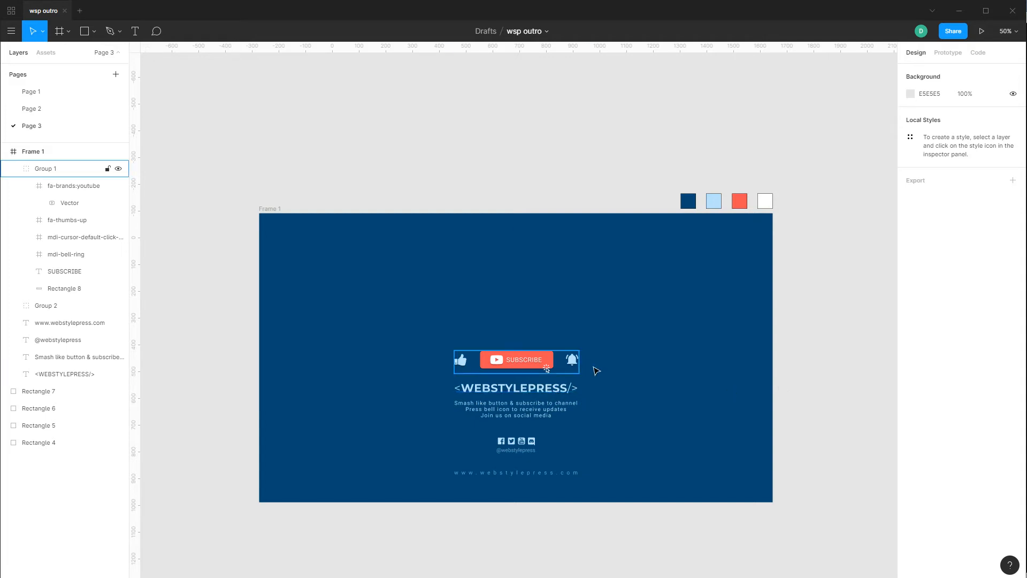
left_click(571, 360)
key("Up")
key("Up")
key("Up")
key("Up")
key("Up")
key("Up")
key("Up")
key("Up")
key("Up")
key("Up")
key("Up")
key("Up")
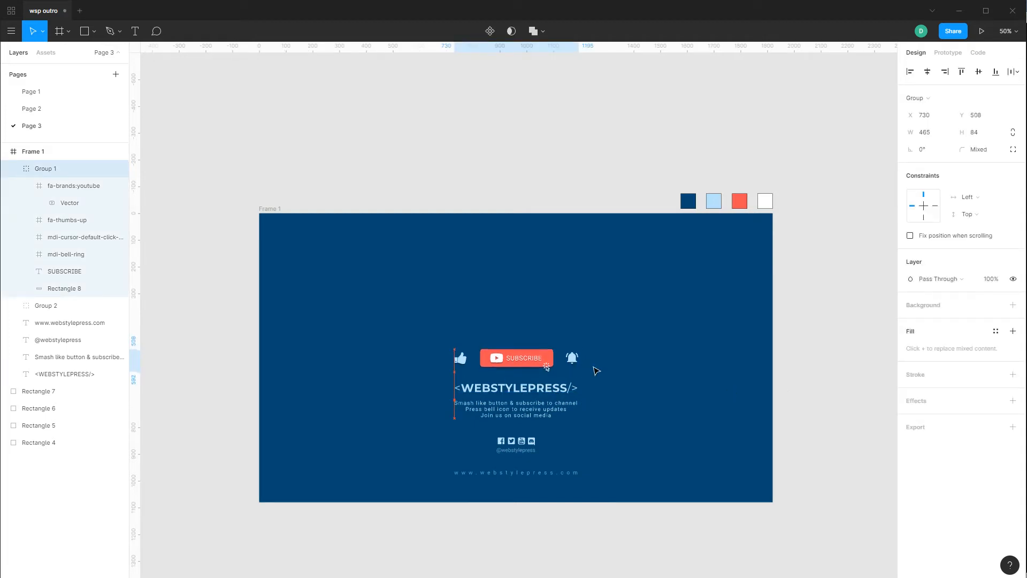
key("Up")
key("Up")
key("Up")
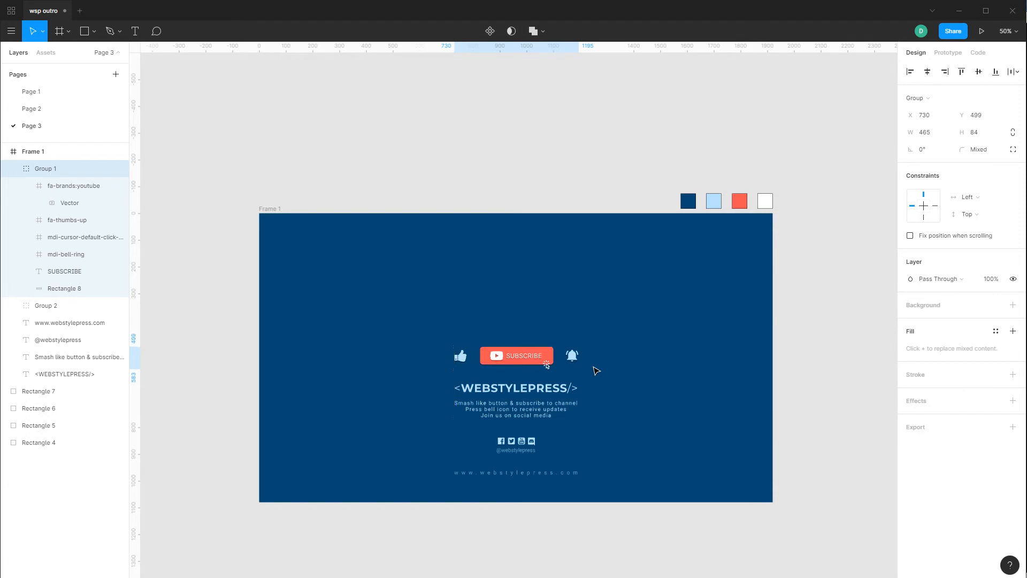
left_click(812, 354)
key("ctrl+s")
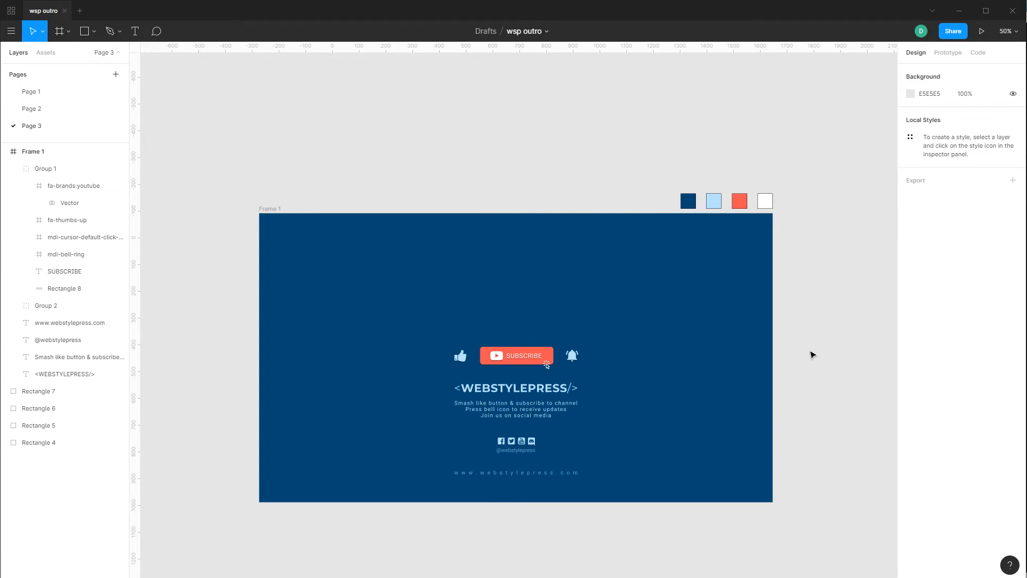
Launch the Make blob plugin and increase the blob complexity and contrast
right_click(298, 339)
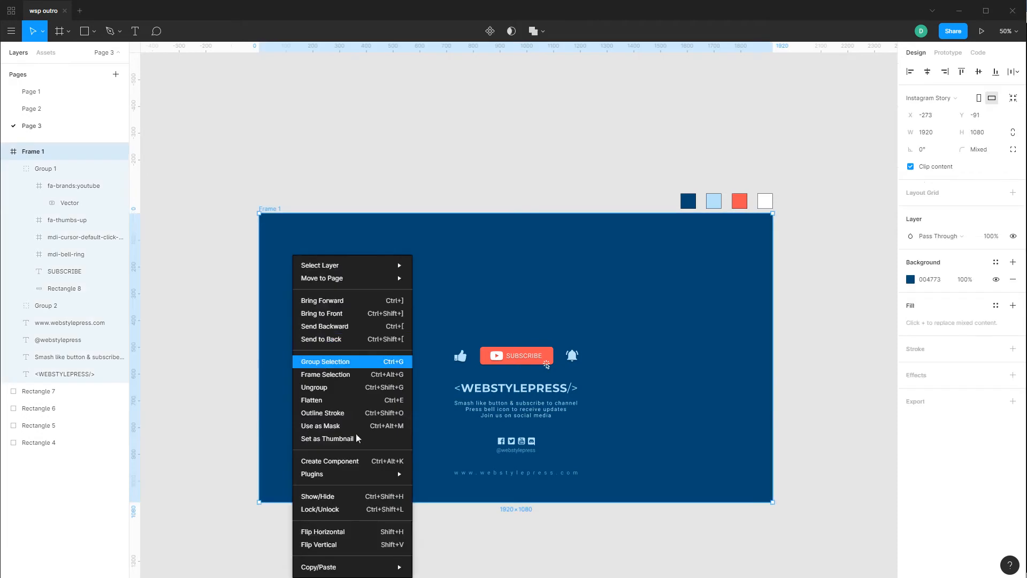
mouse_move(373, 477)
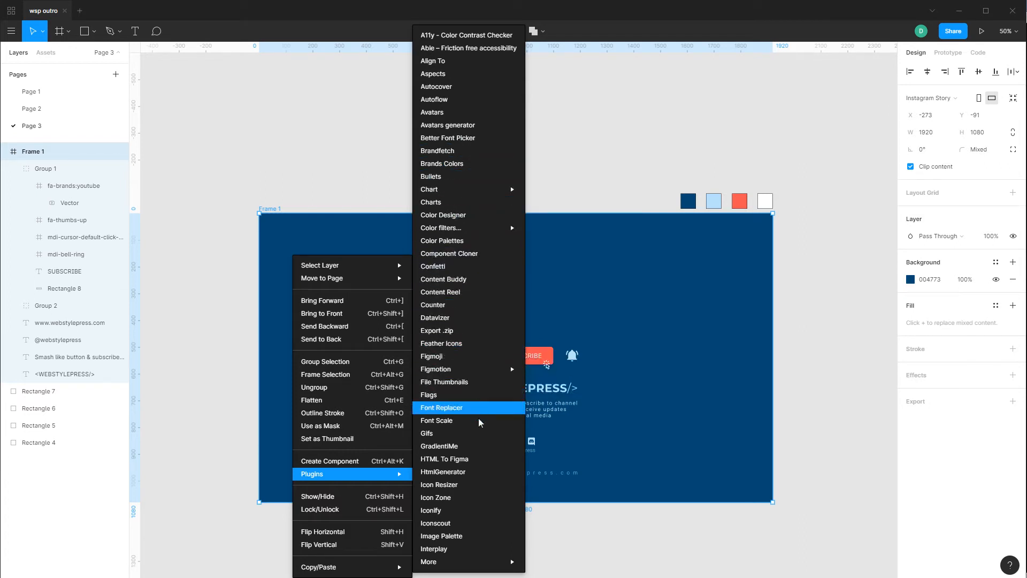
mouse_move(476, 566)
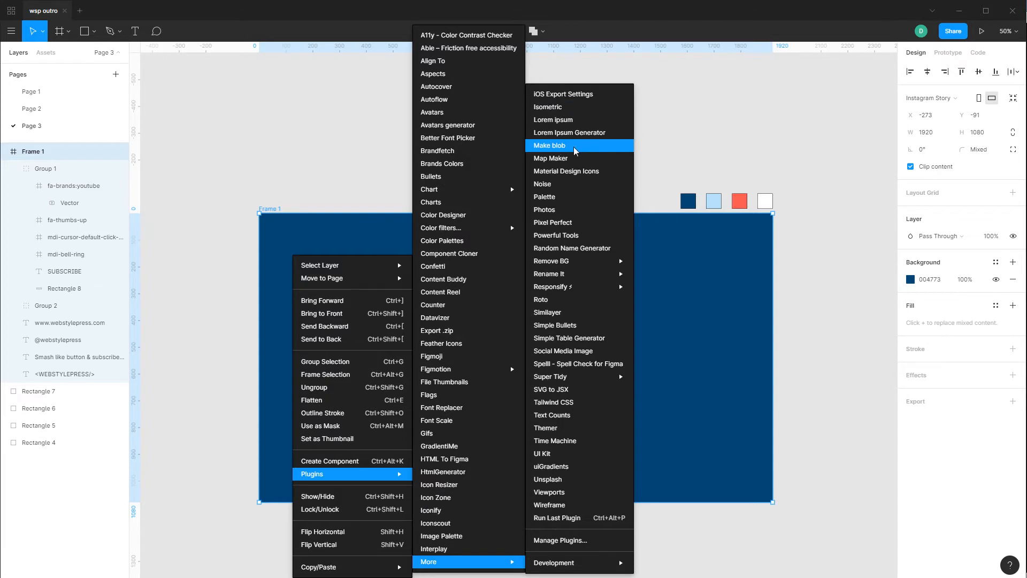
left_click(549, 146)
left_click_drag(581, 150, 298, 191)
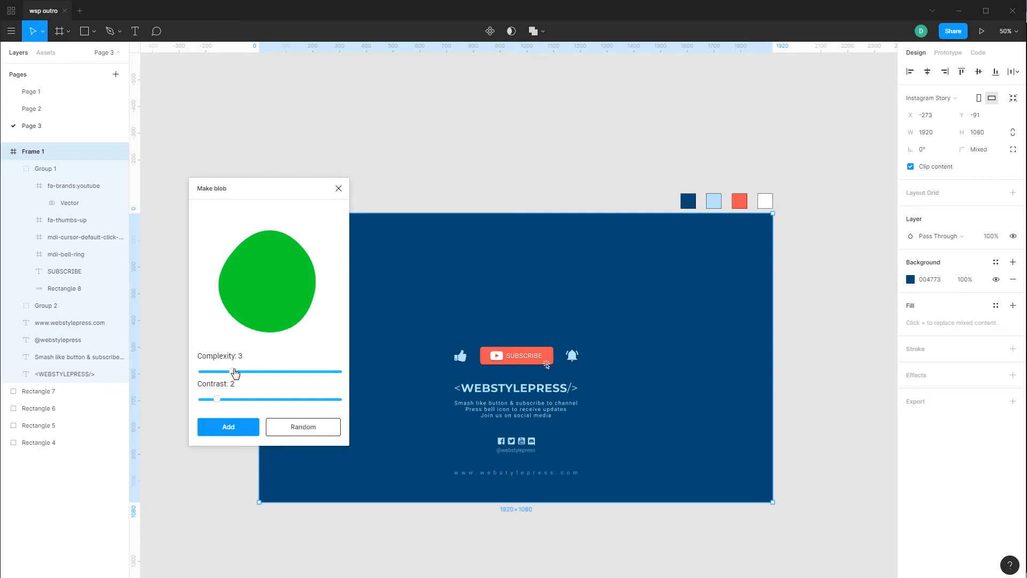
left_click_drag(233, 371, 261, 378)
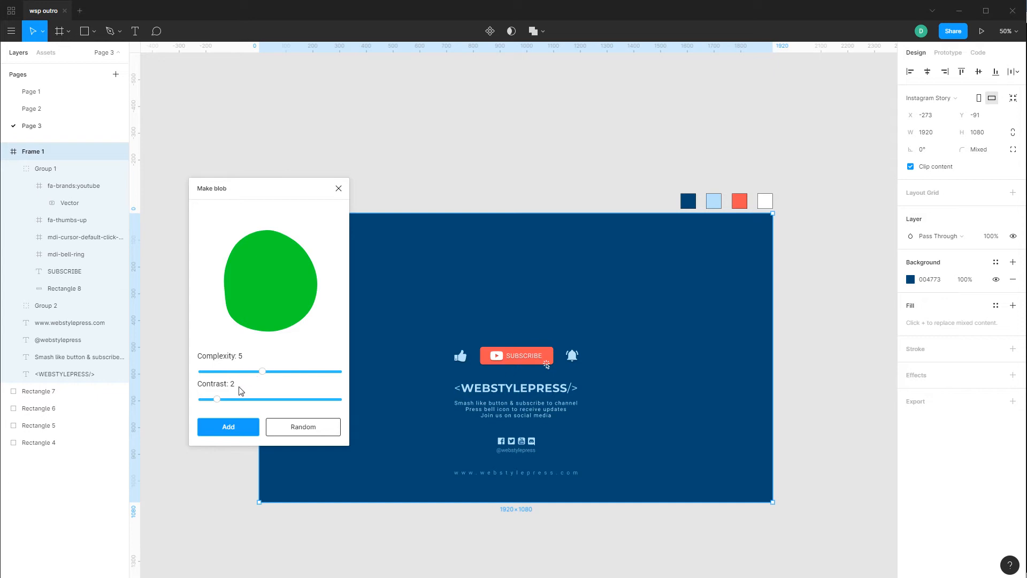
left_click_drag(219, 402, 348, 399)
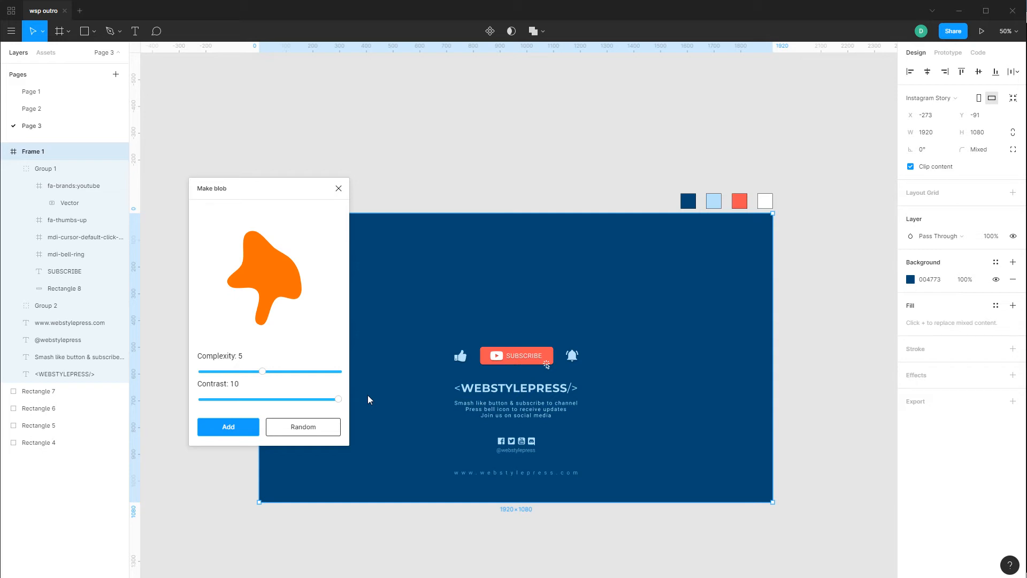
left_click_drag(335, 401, 265, 400)
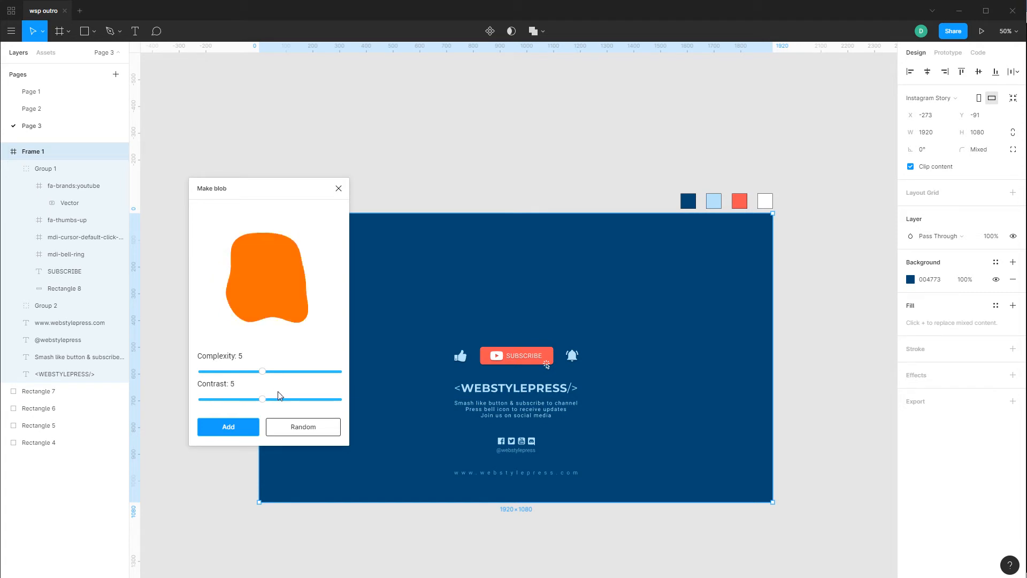
left_click_drag(262, 400, 281, 400)
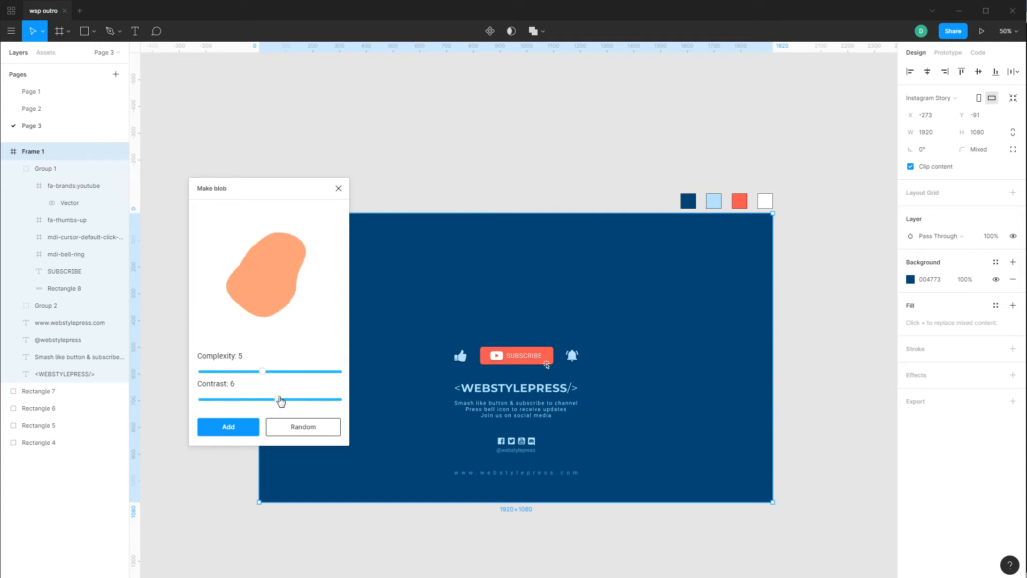
Generate random shapes and add a pink blob to the frame's top-left corner
left_click(303, 431)
left_click_drag(279, 193, 265, 150)
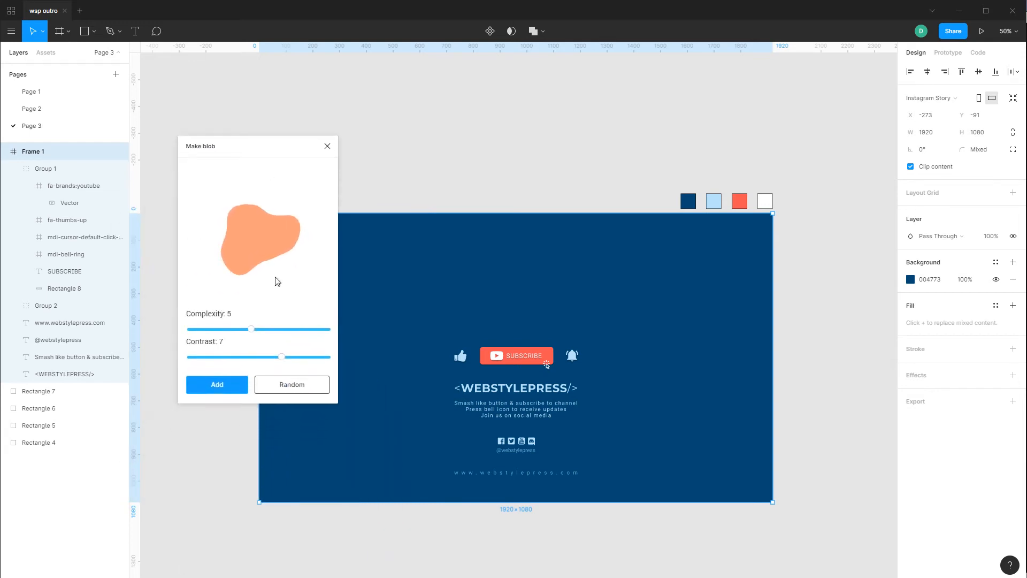
left_click(293, 385)
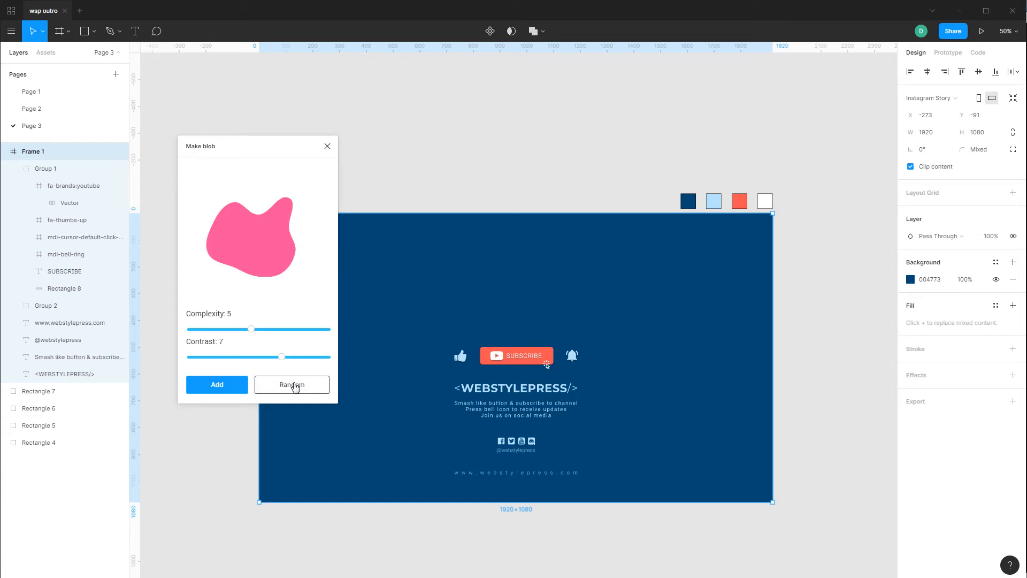
left_click_drag(262, 153, 155, 146)
left_click(123, 384)
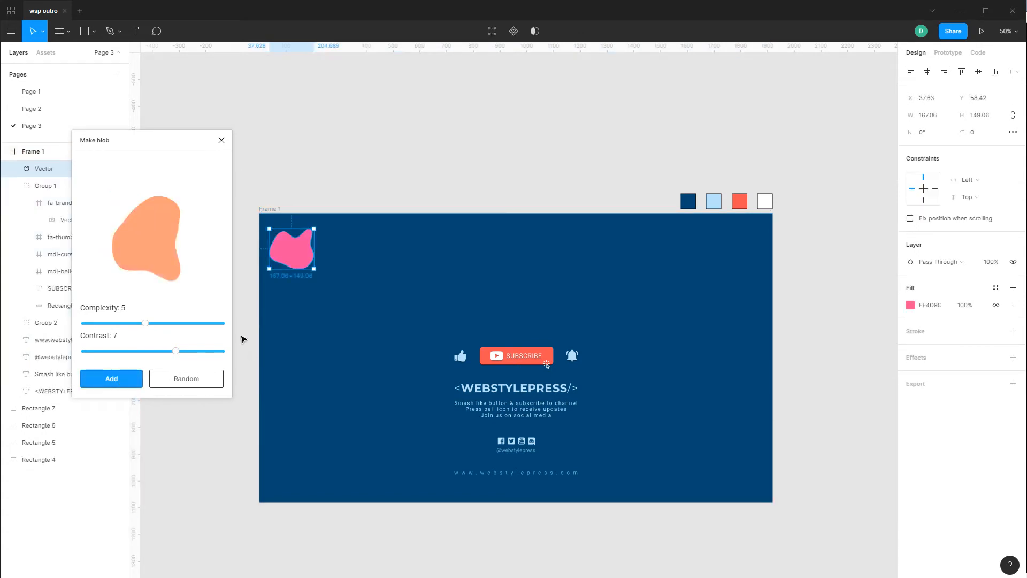
Add orange and purple blobs, then place purple at lower left and orange at top-right
left_click(203, 380)
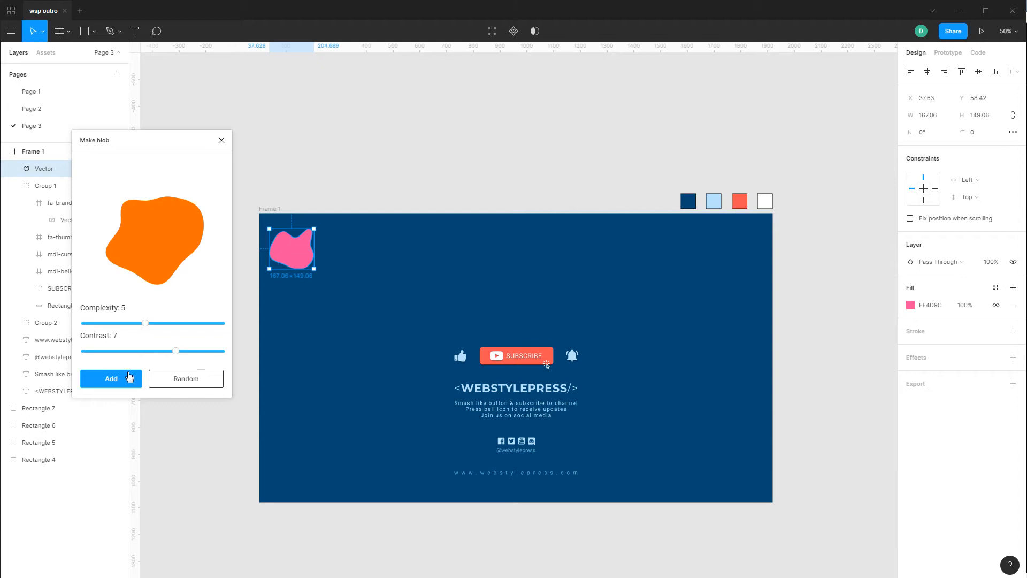
left_click(119, 379)
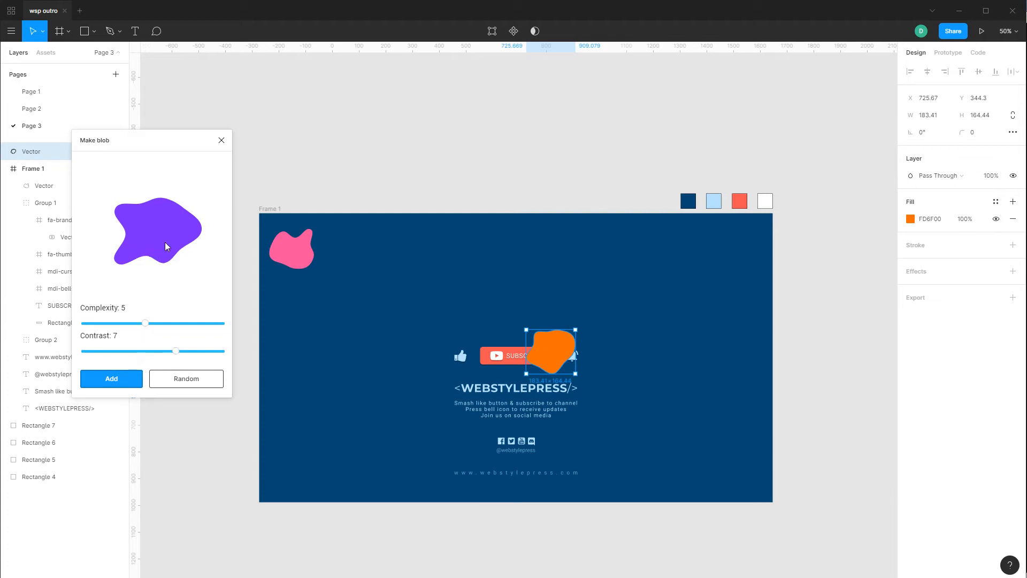
left_click(118, 379)
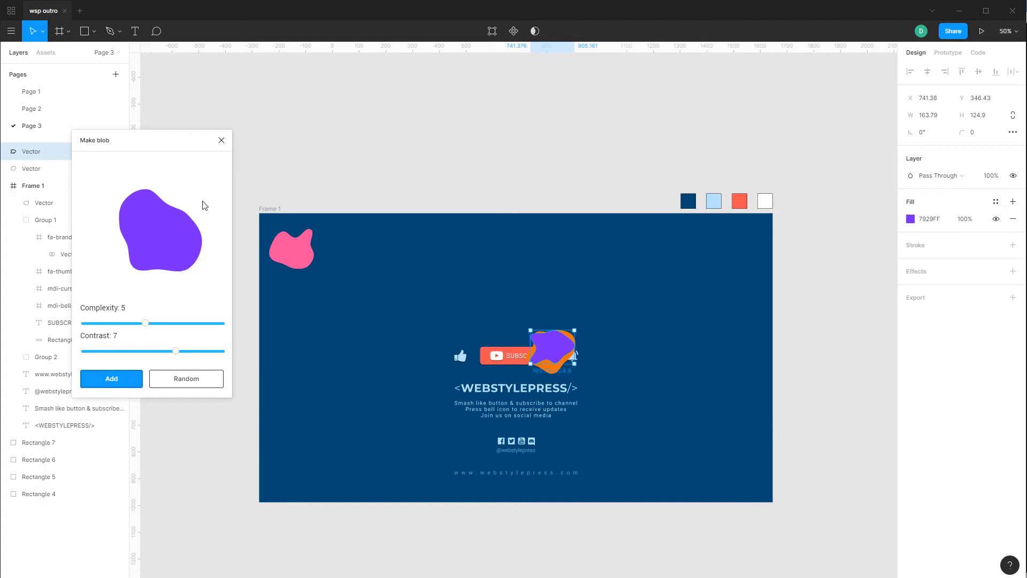
left_click(221, 140)
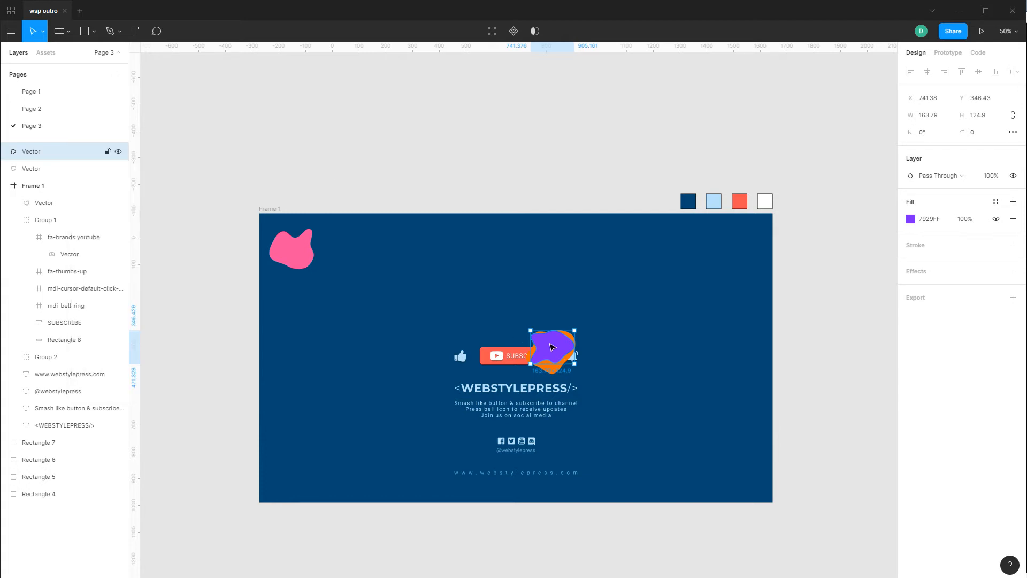
left_click_drag(553, 347, 331, 441)
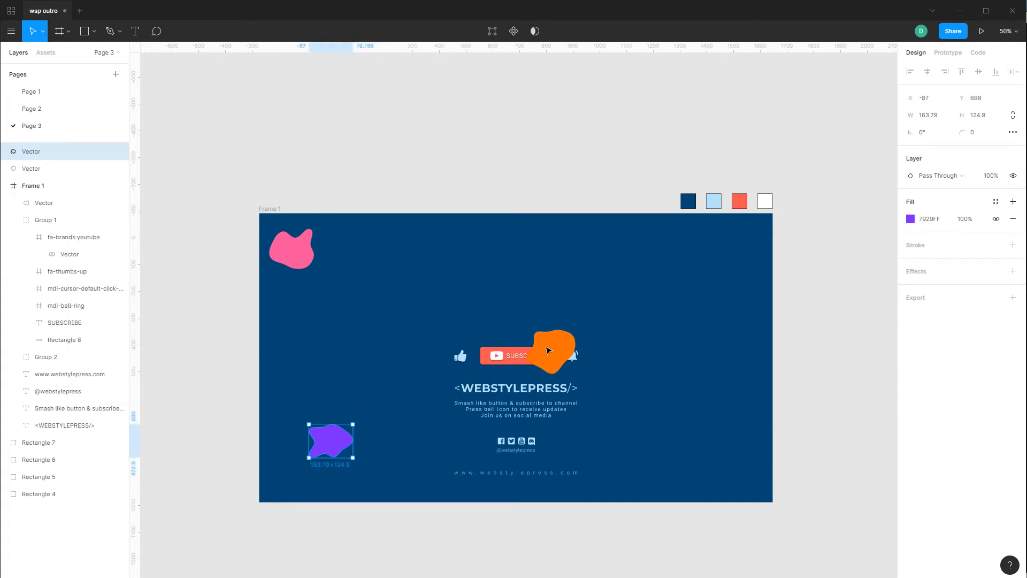
left_click_drag(567, 339, 754, 242)
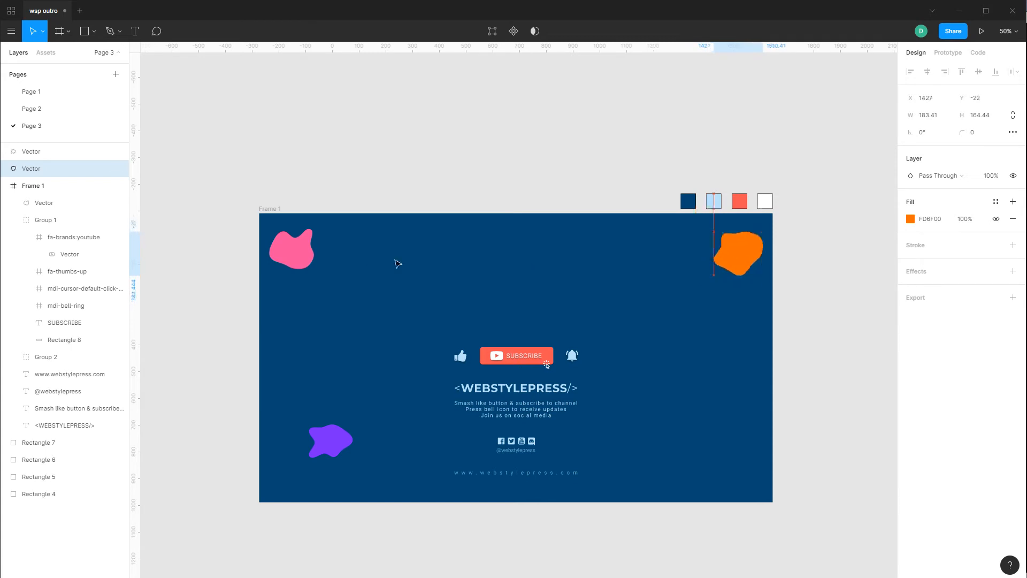
Move the pink blob bottom-right and recolour the orange blob to 0B5684 from the navy swatch
left_click_drag(300, 253, 752, 466)
left_click(736, 259)
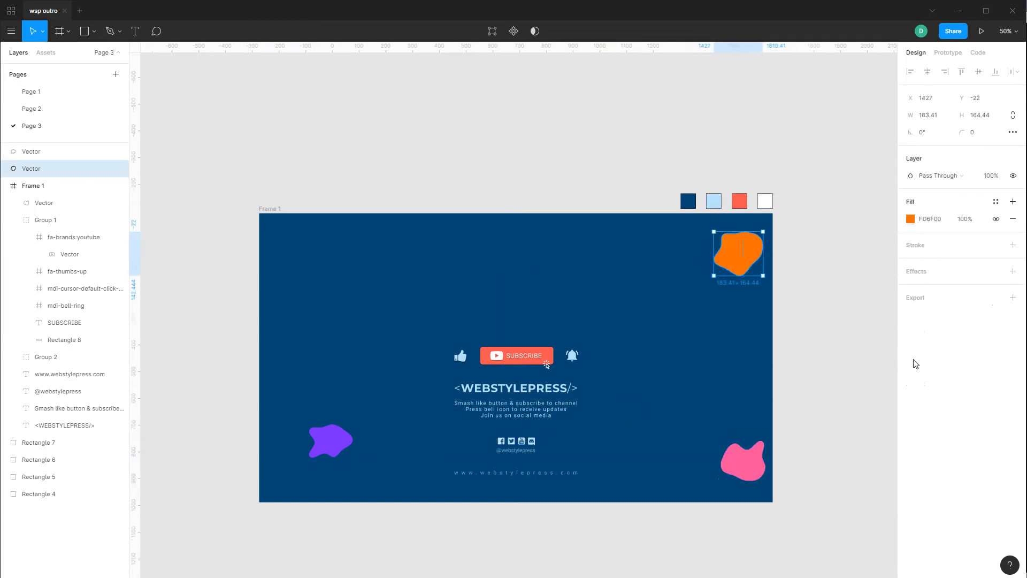
left_click(911, 221)
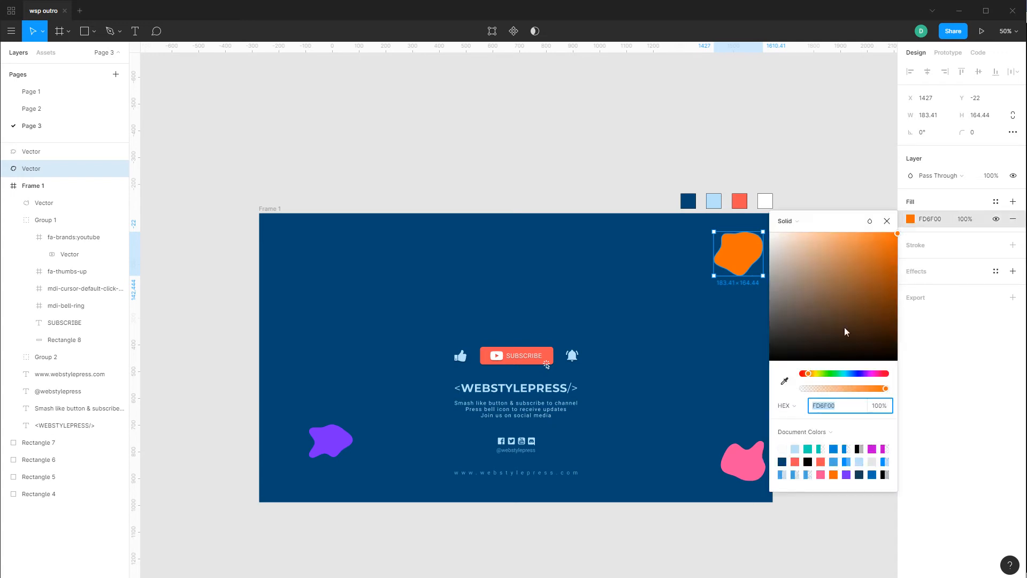
left_click(784, 381)
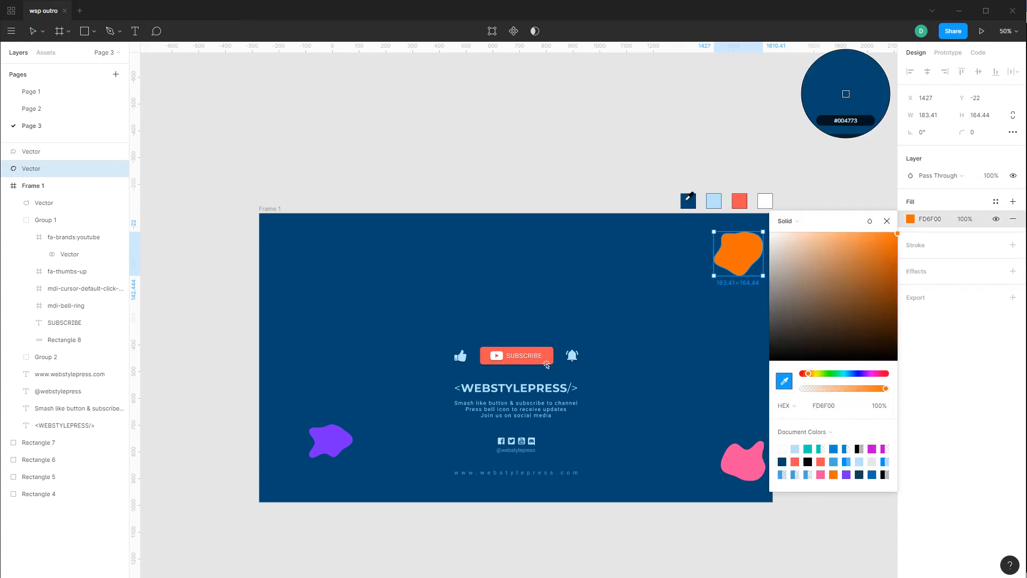
left_click(688, 200)
left_click_drag(892, 300, 885, 295)
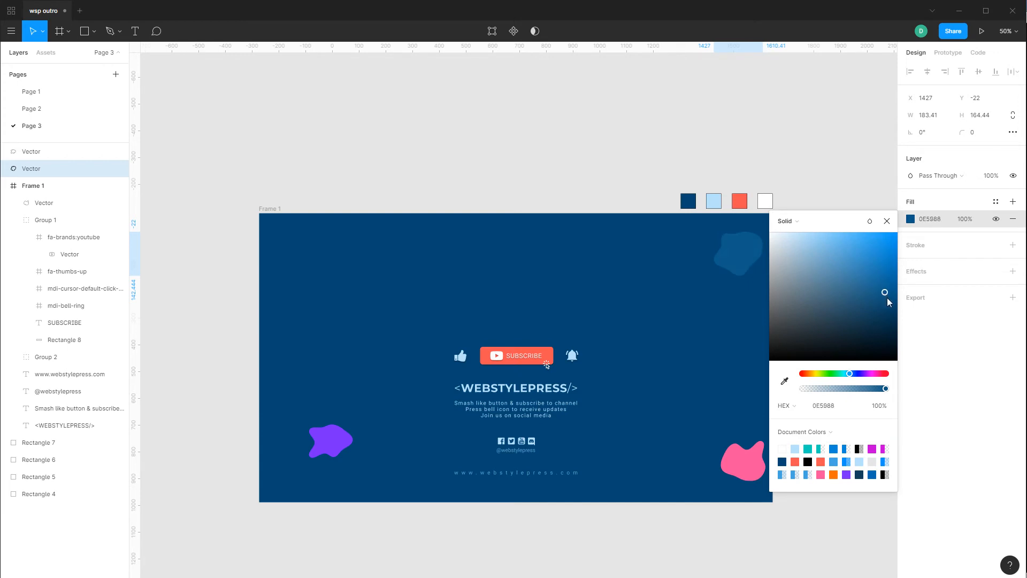
left_click(828, 410)
key("ctrl+c")
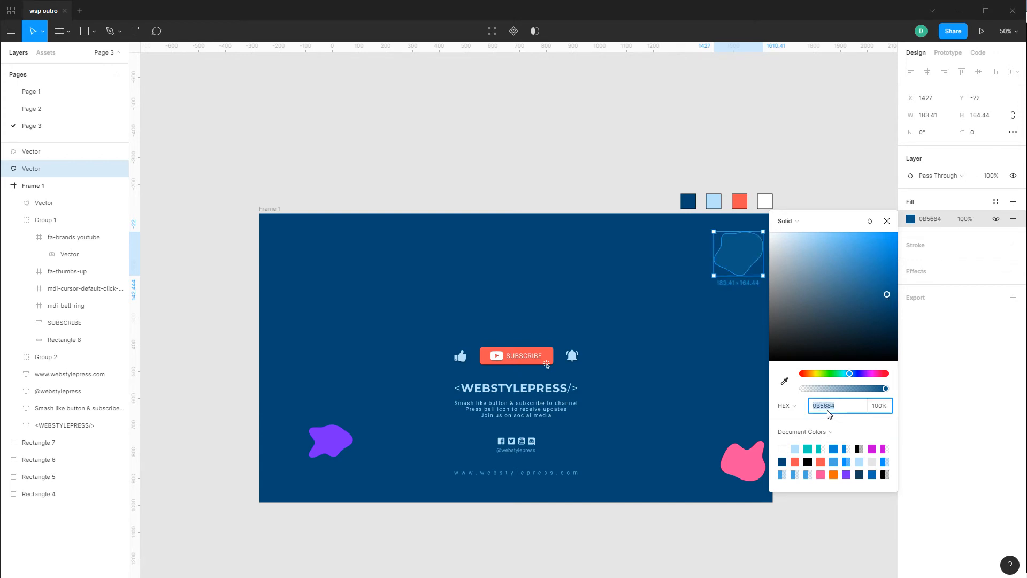
left_click(889, 224)
Apply the 0B5684 fill to the pink and purple blobs too
left_click(754, 444)
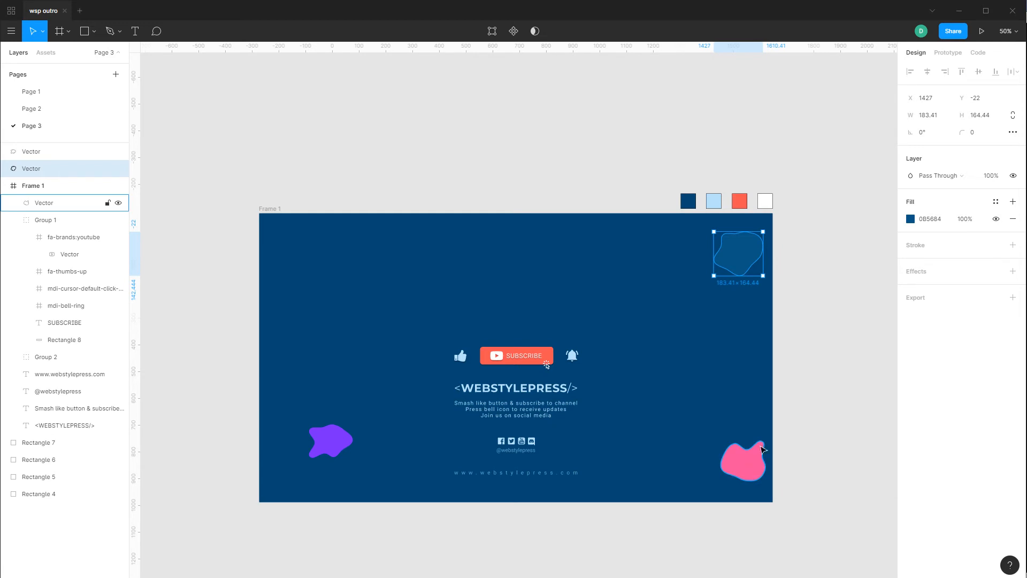
left_click(931, 306)
key("ctrl+v")
key("Return")
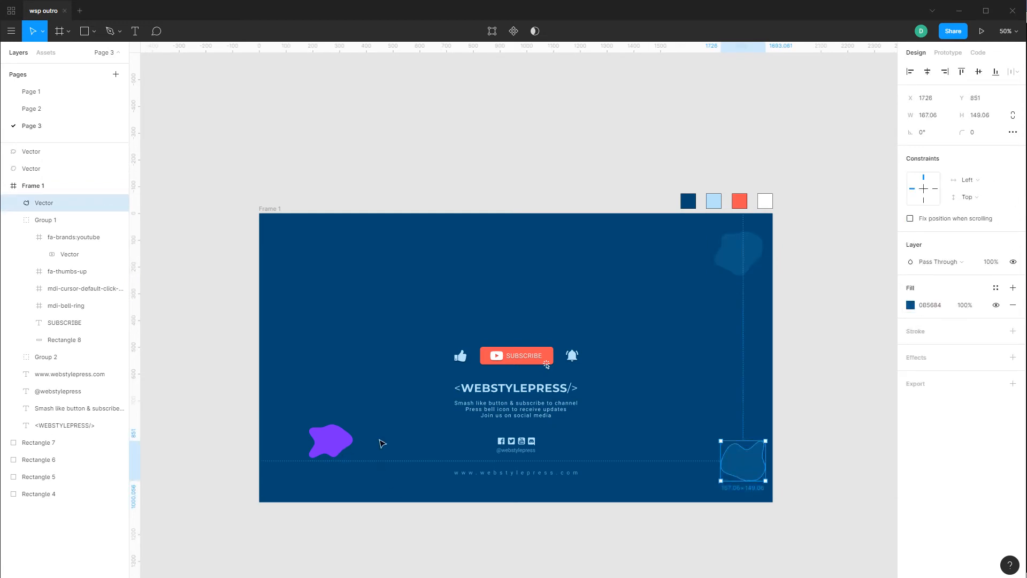
left_click(334, 441)
left_click(931, 220)
key("ctrl+v")
key("Return")
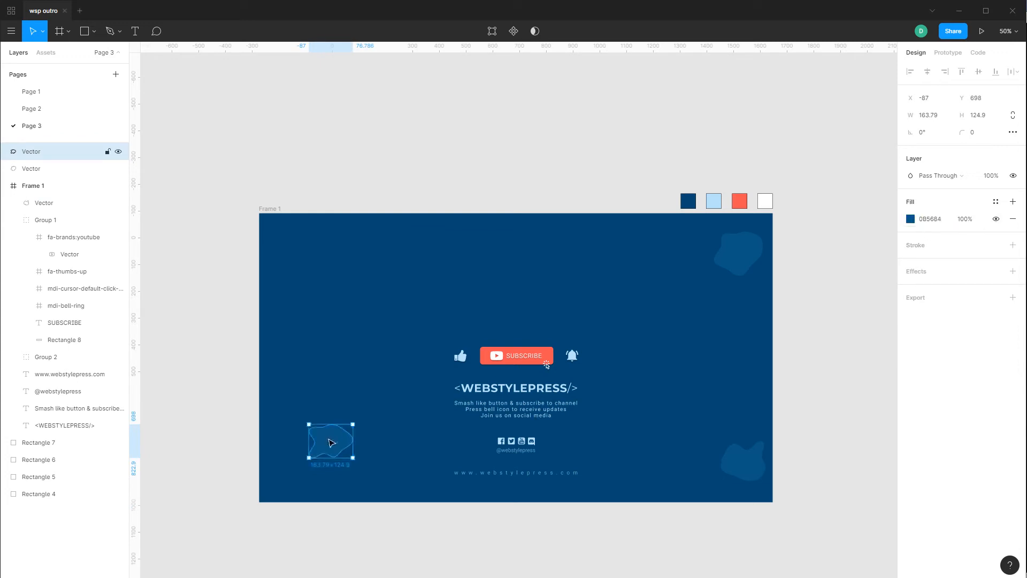
key("ctrl+minus")
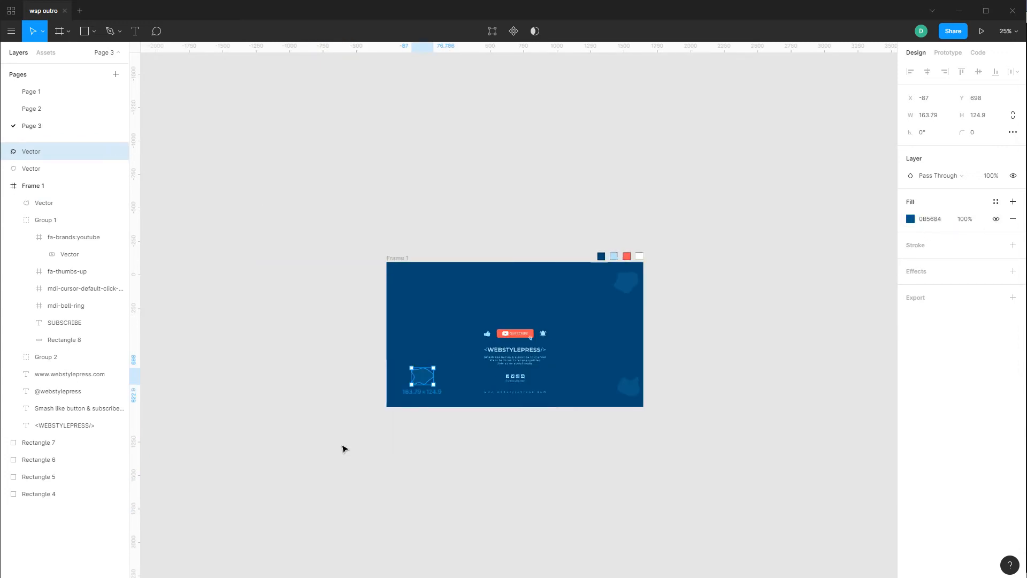
Enlarge, reposition and rotate the top-right blob so it bleeds off the frame's edge
left_click_drag(565, 231, 365, 100)
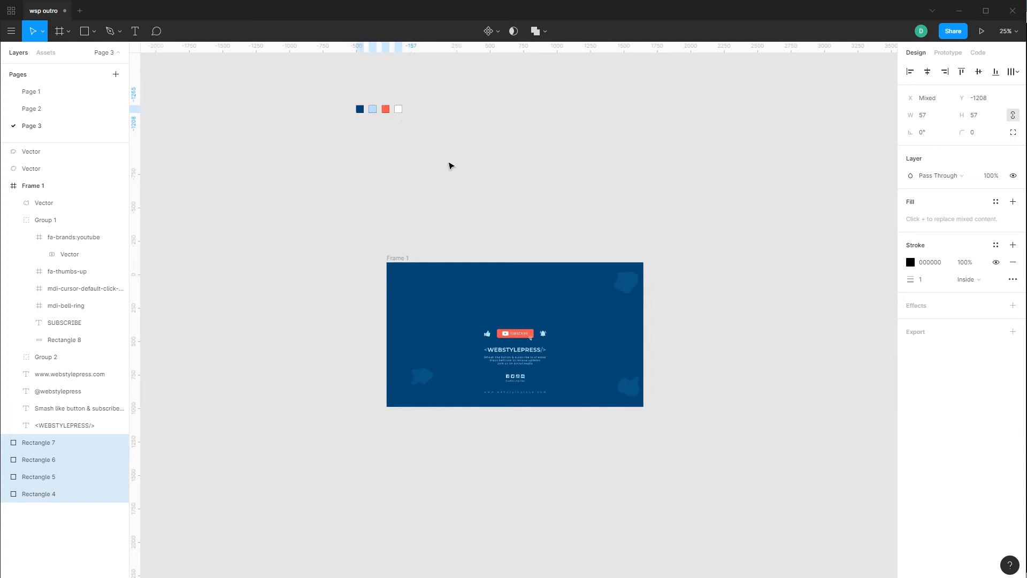
left_click(627, 288)
left_click_drag(639, 295, 743, 383)
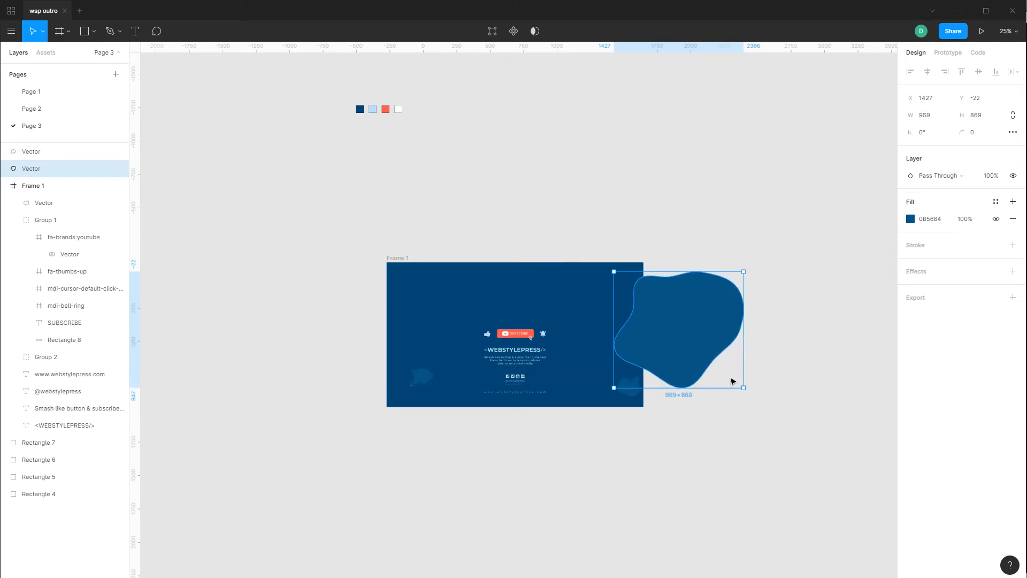
left_click_drag(696, 317, 602, 289)
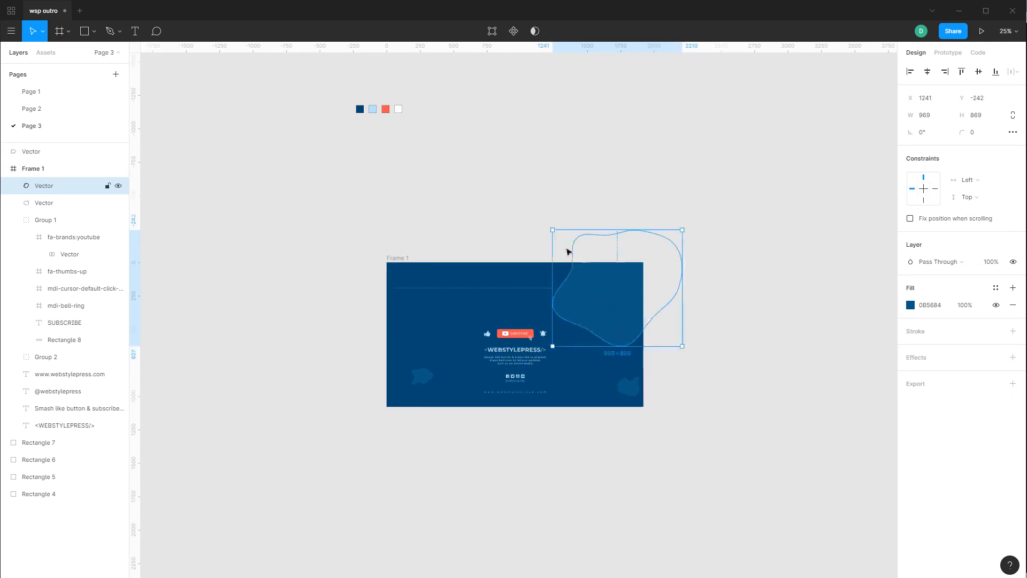
left_click(545, 222)
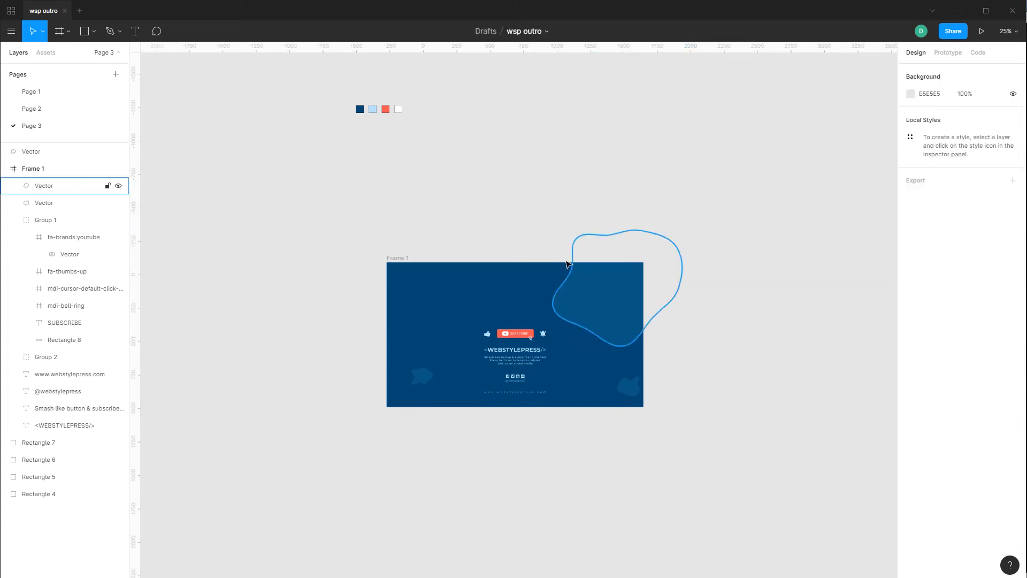
left_click(589, 283)
left_click_drag(547, 225, 587, 340)
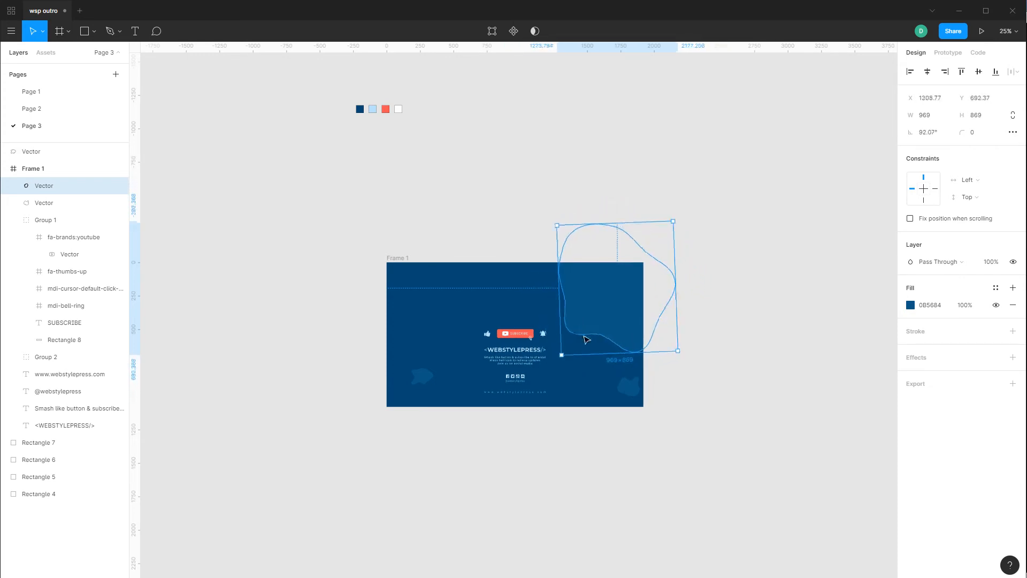
Enlarge the bottom-right blob to 771 × 688 and rotate it about −159°
left_click(632, 396)
left_click_drag(640, 397, 720, 466)
left_click_drag(662, 435, 642, 431)
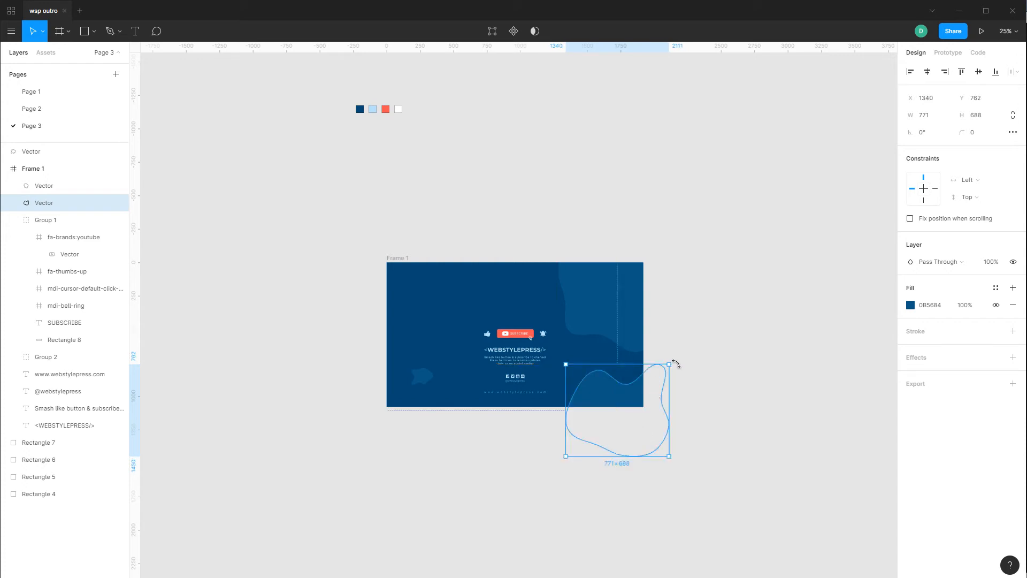
left_click_drag(672, 362, 589, 468)
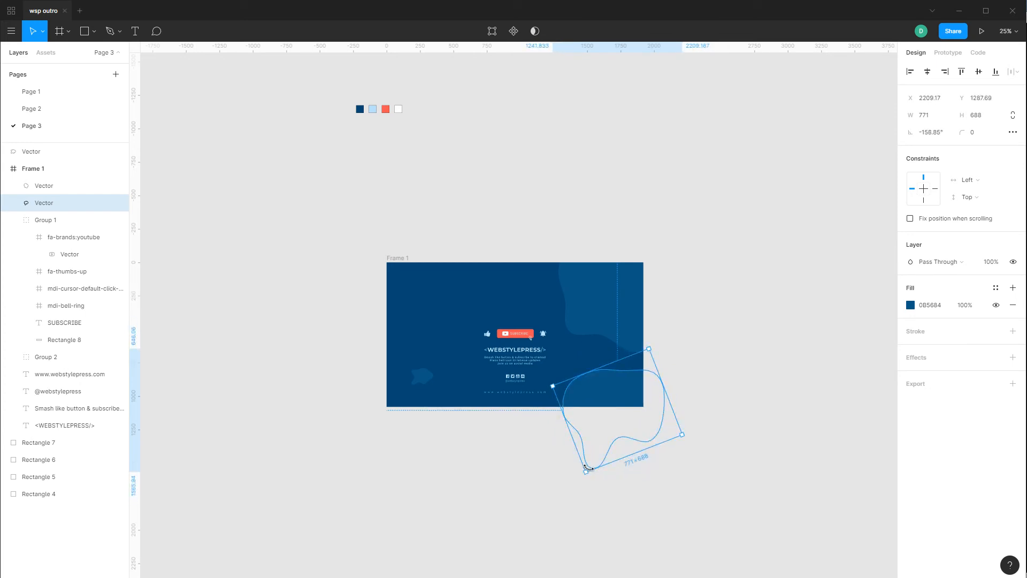
left_click(423, 378)
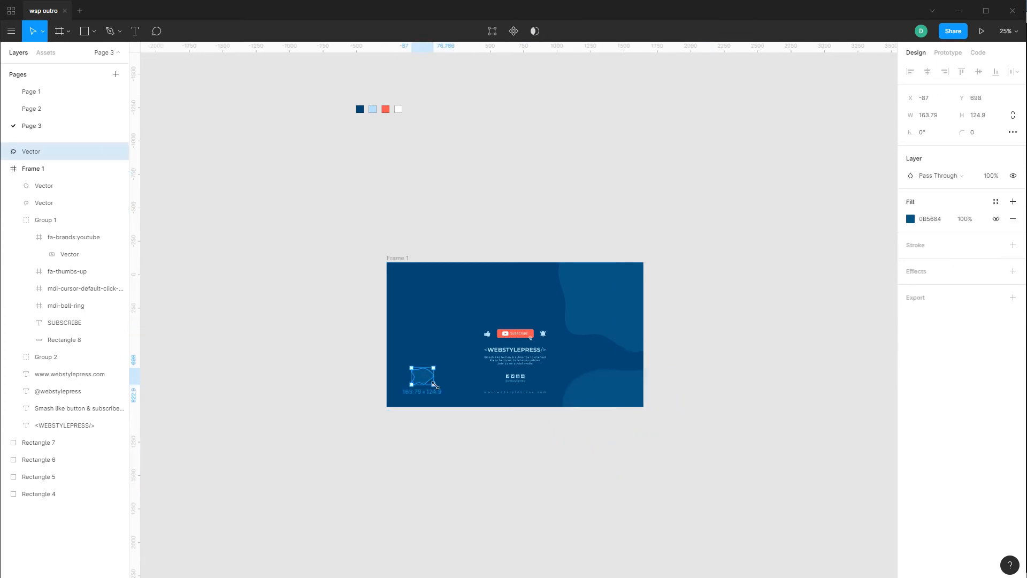
Scale the lower-left blob to 1579 × 1204, rotate it ~90° and set it along the left edge
left_click_drag(532, 463, 619, 514)
left_click_drag(502, 428, 411, 332)
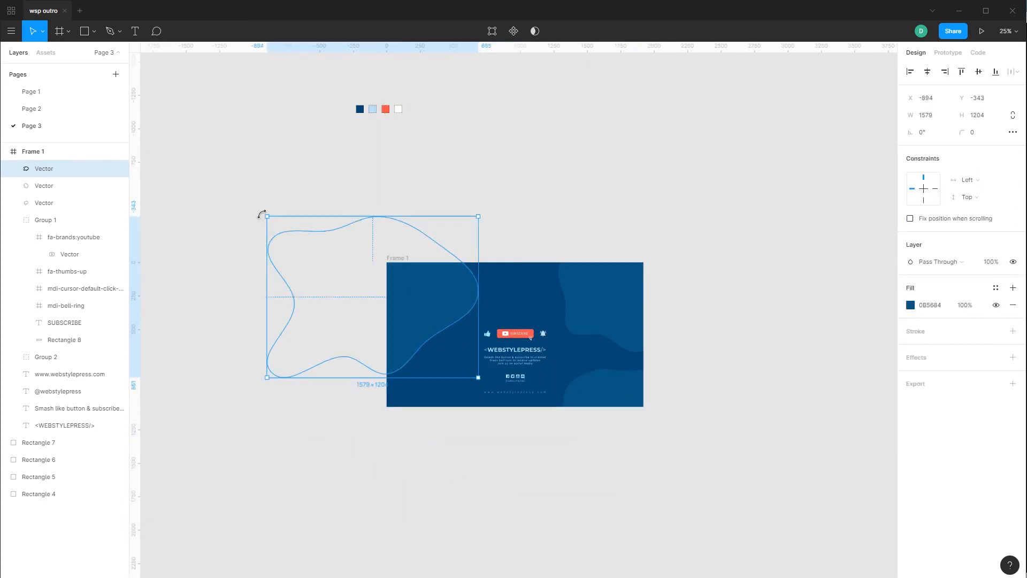
left_click_drag(259, 261, 300, 393)
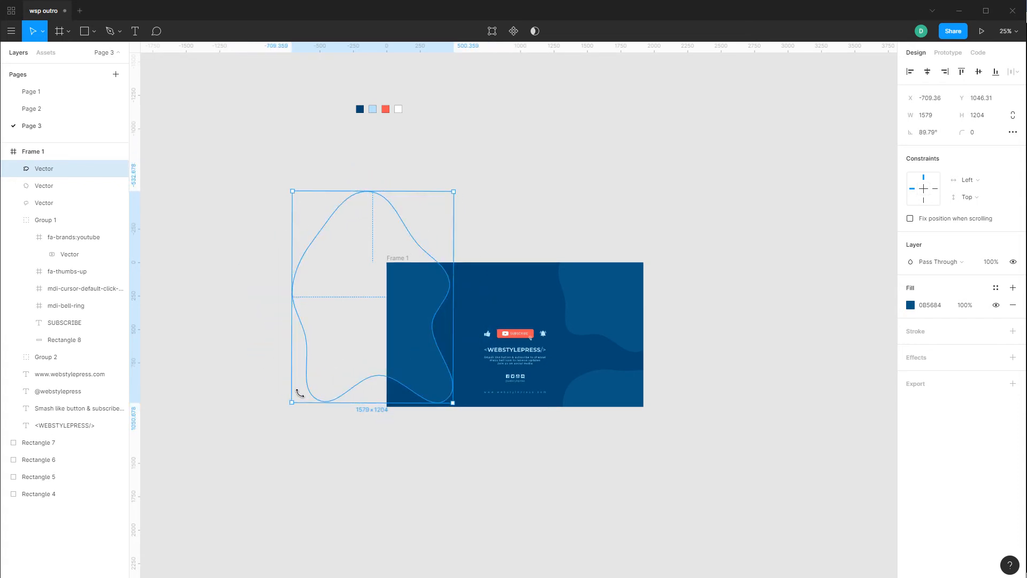
left_click_drag(398, 300, 422, 362)
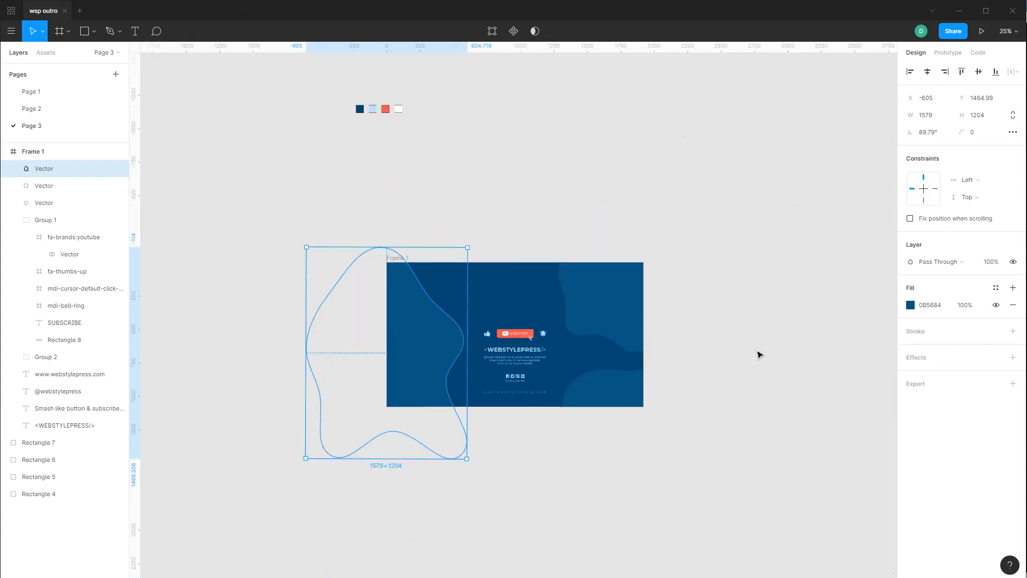
left_click(760, 355)
left_click(585, 306)
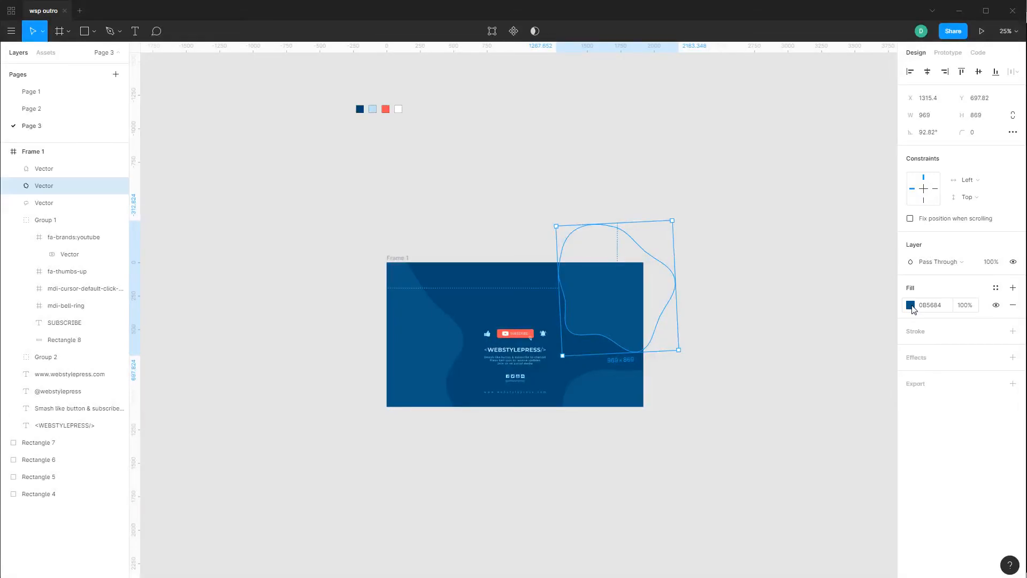
Change the top-right blob's fill to a linear 0B5684 gradient ending at 12% opacity
left_click(911, 306)
left_click(805, 303)
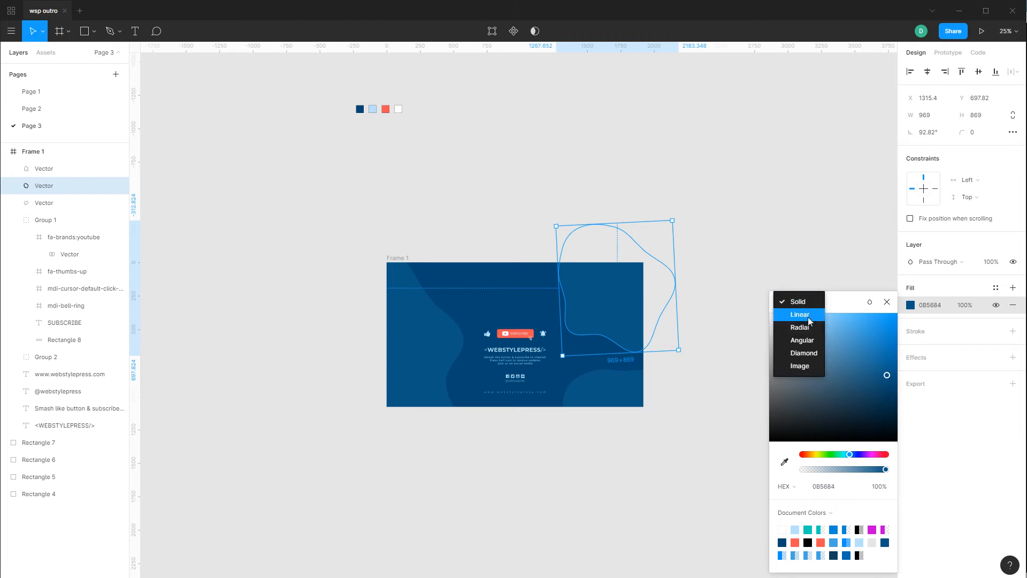
left_click(808, 316)
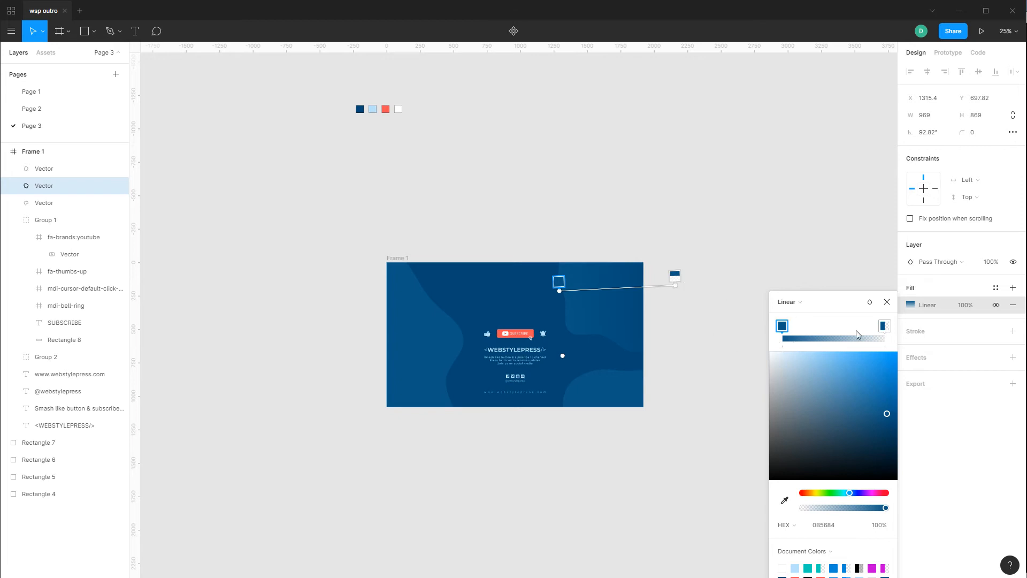
left_click(884, 327)
left_click(784, 327)
left_click(886, 326)
mouse_move(803, 508)
left_mouse_down()
mouse_move(833, 509)
mouse_move(813, 508)
left_mouse_up()
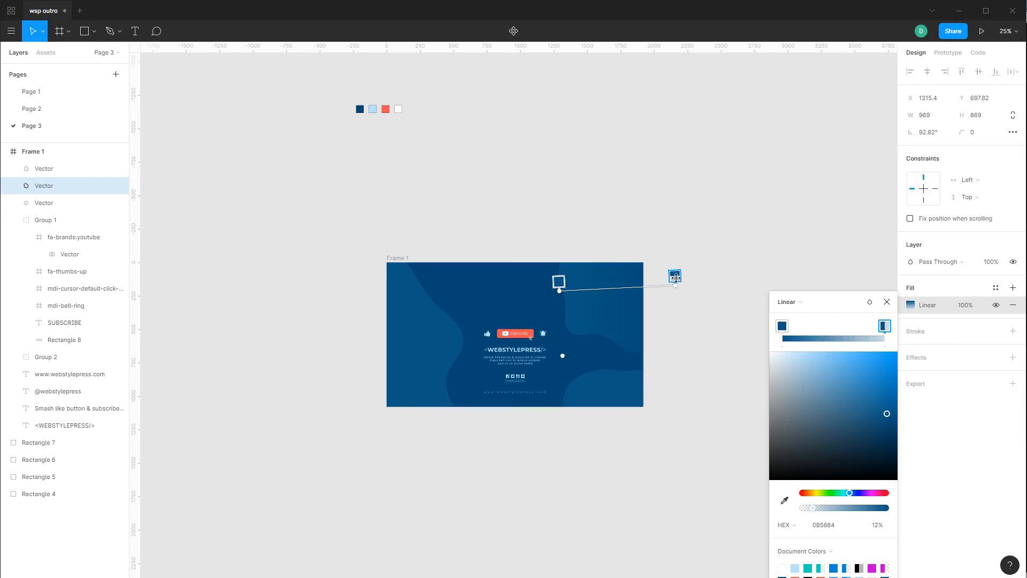
Angle the gradient diagonally down from the frame's top edge across the blob
left_click_drag(660, 296, 731, 322)
left_click_drag(677, 286, 631, 348)
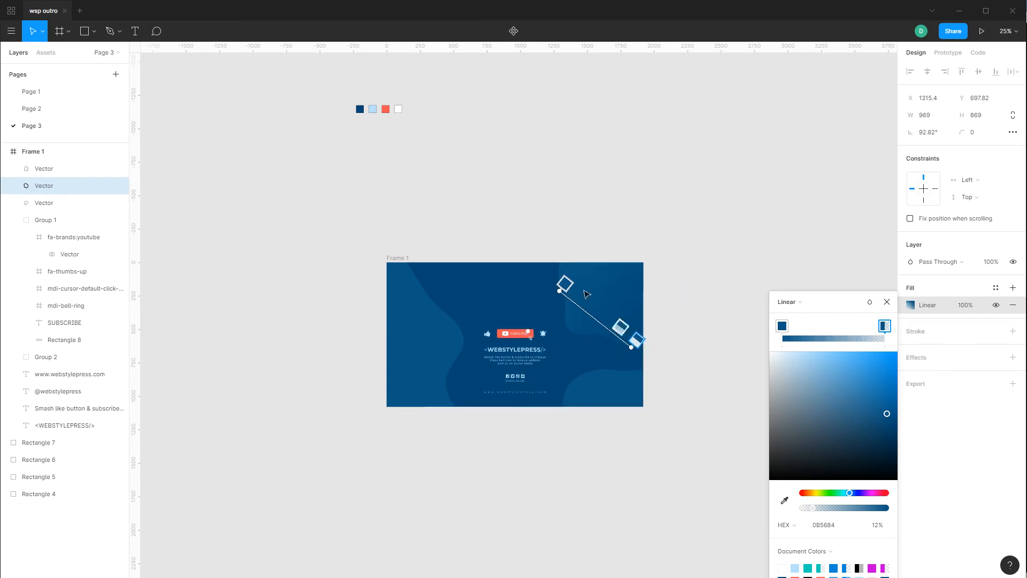
left_click_drag(562, 291, 584, 261)
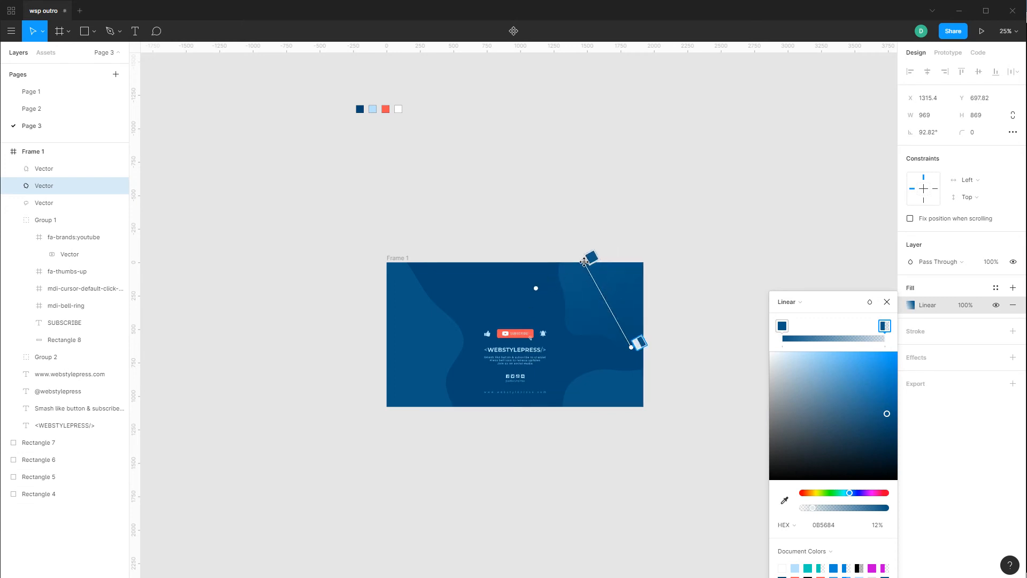
key("ctrl+equal")
left_click_drag(660, 394, 586, 339)
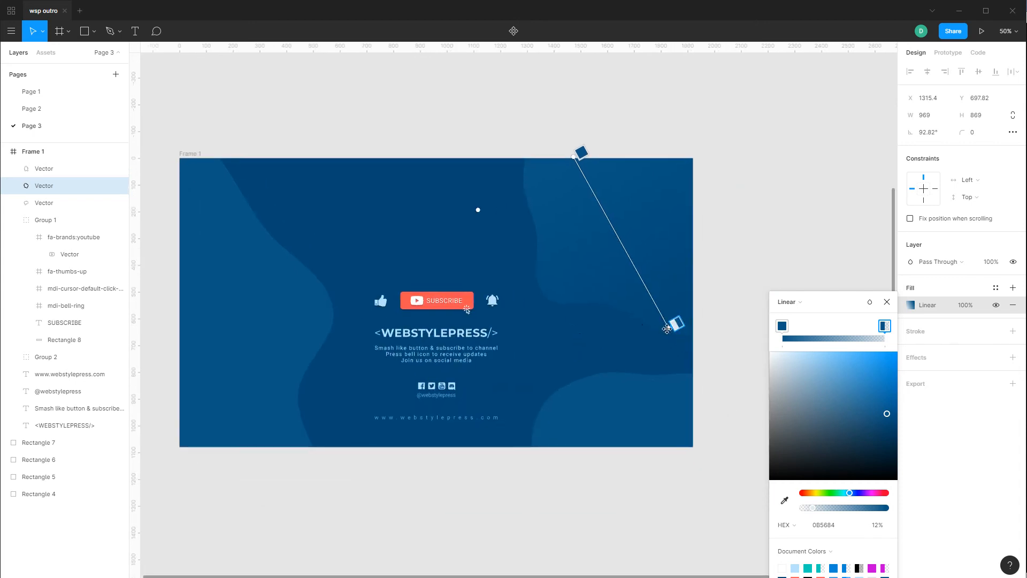
left_click_drag(676, 330, 665, 278)
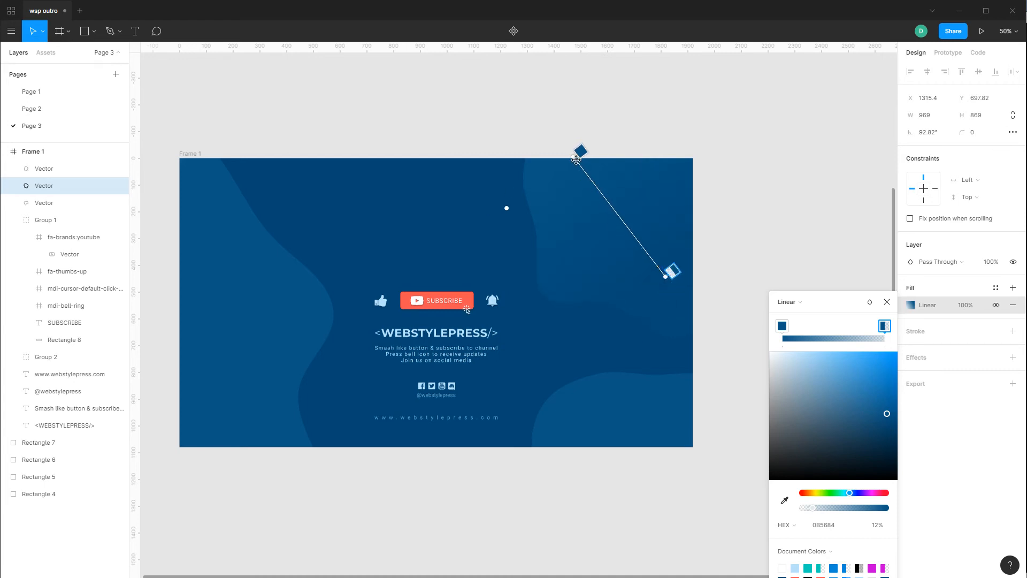
left_click_drag(575, 157, 529, 168)
left_click_drag(670, 278, 694, 283)
left_click_drag(662, 256, 642, 236)
left_click_drag(647, 277, 647, 279)
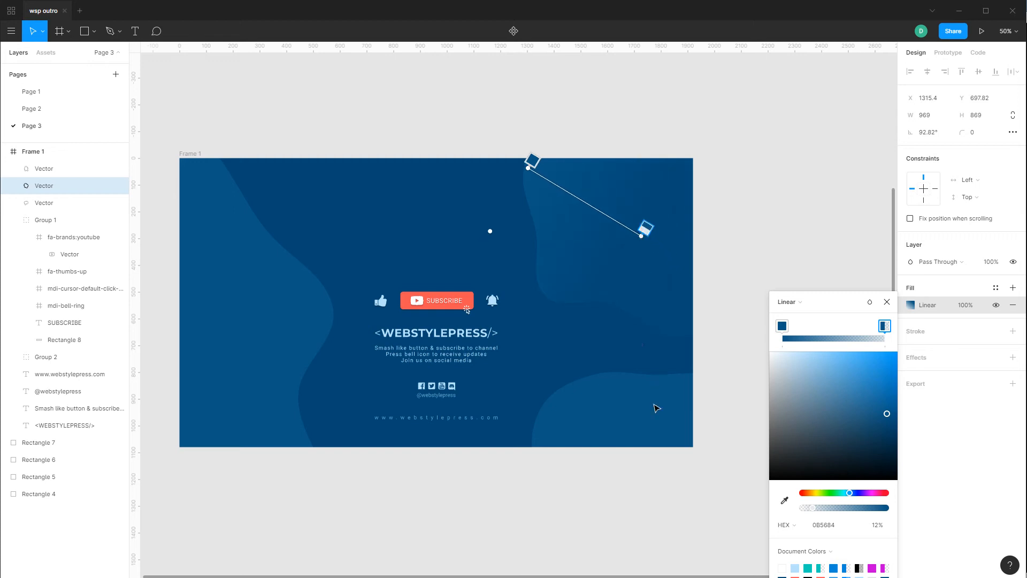
left_click(647, 424)
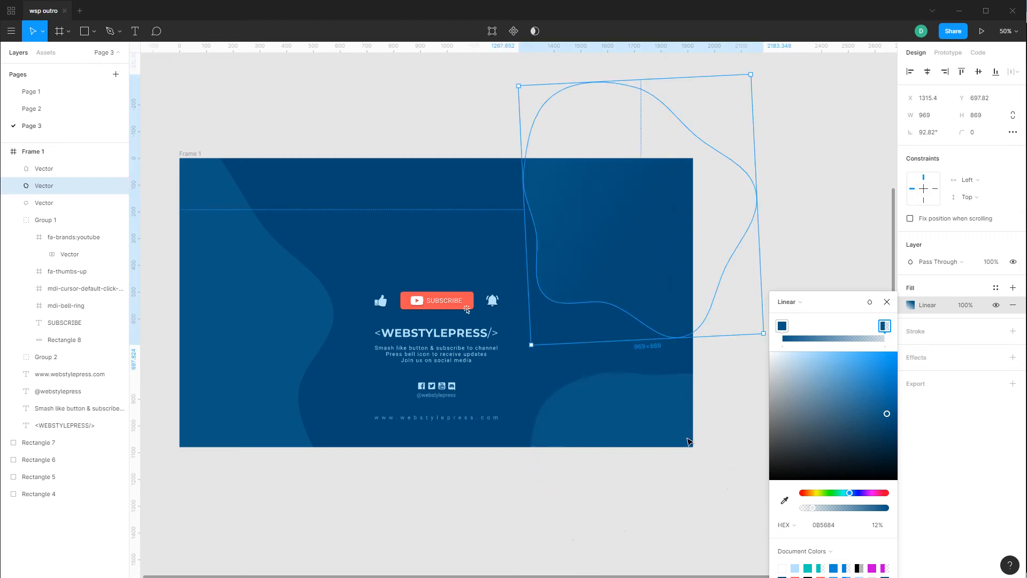
left_click(647, 425)
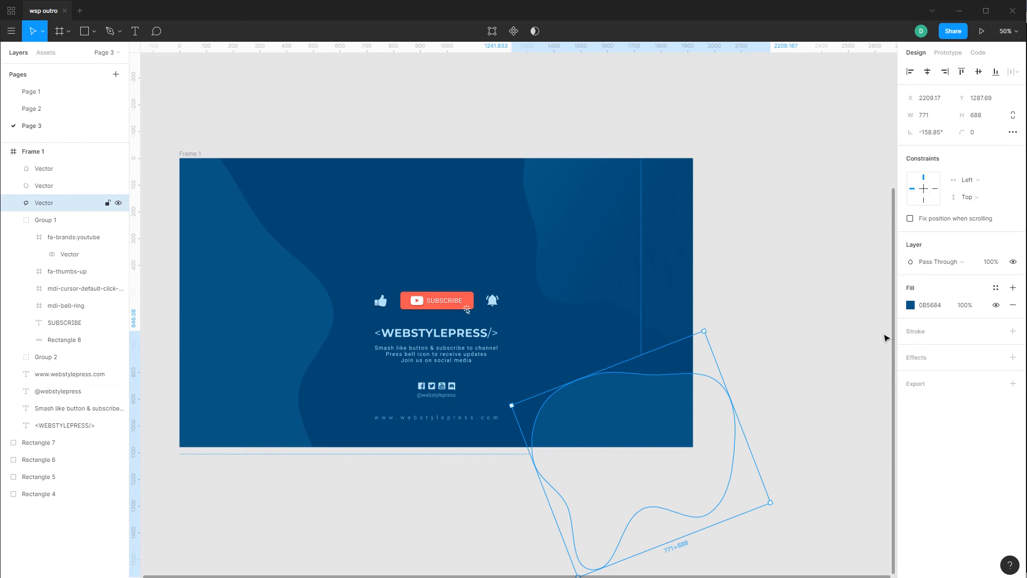
Give the lower-right blob a linear 0B5684 gradient and adjust its angle within the frame
left_click(911, 305)
left_click(798, 302)
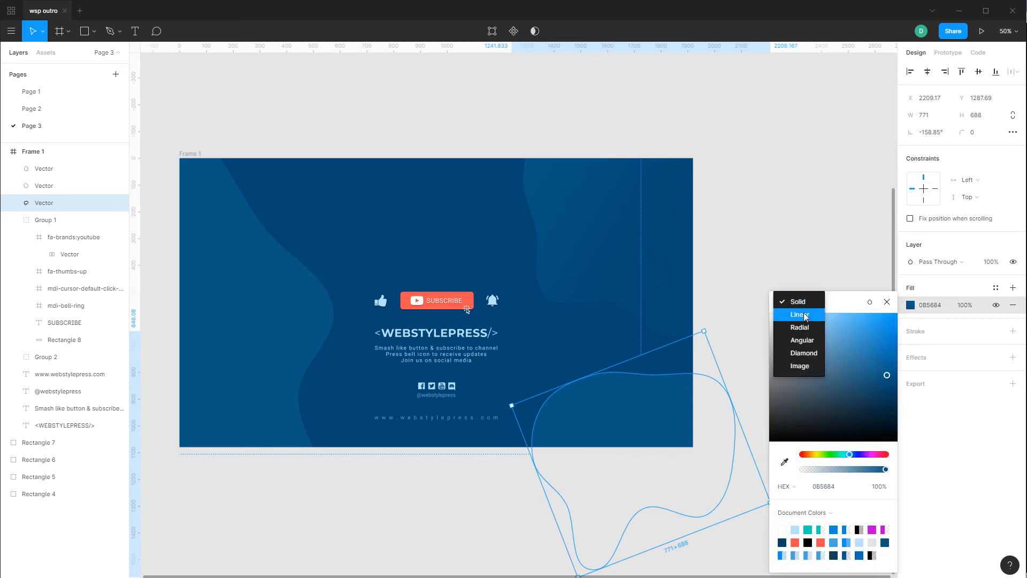
left_click(800, 315)
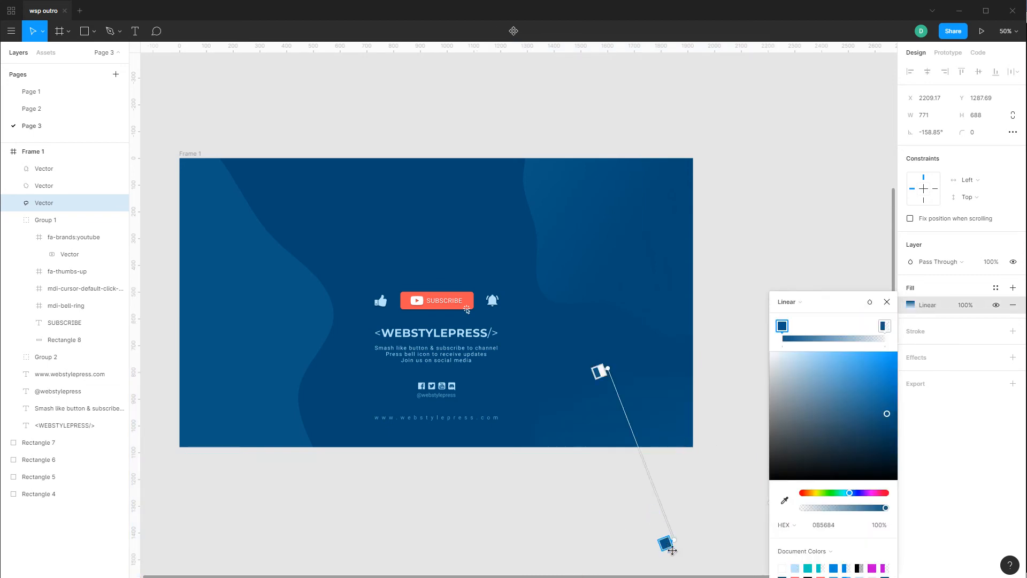
left_click_drag(672, 541, 693, 406)
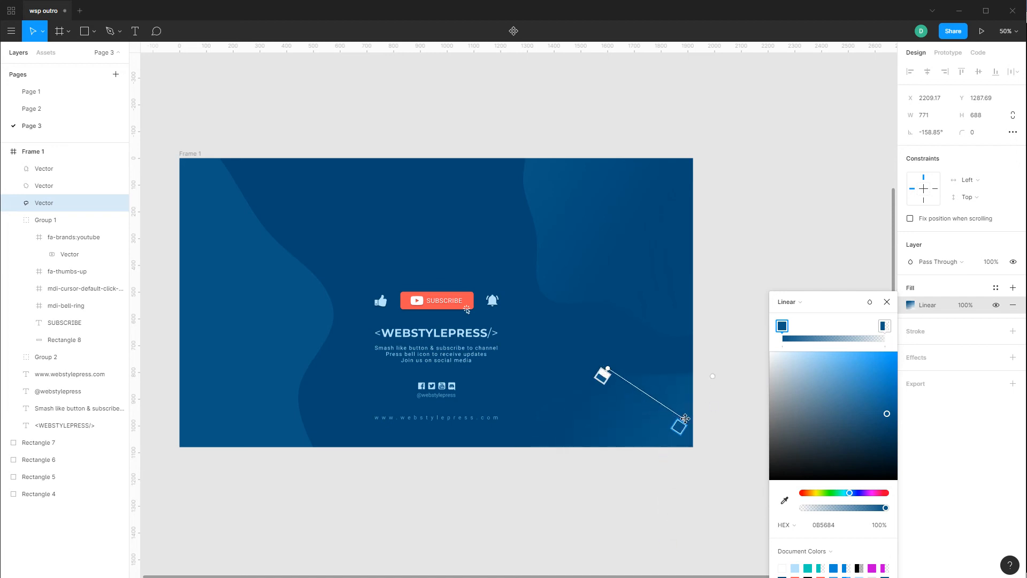
left_click_drag(588, 381, 521, 439)
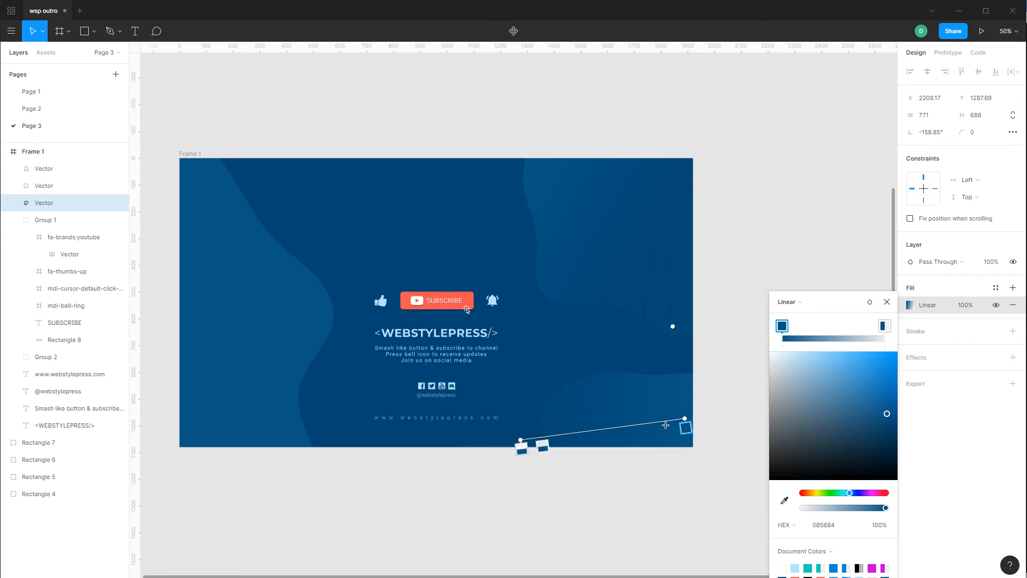
mouse_move(685, 419)
left_mouse_down()
mouse_move(706, 378)
mouse_move(689, 410)
left_mouse_up()
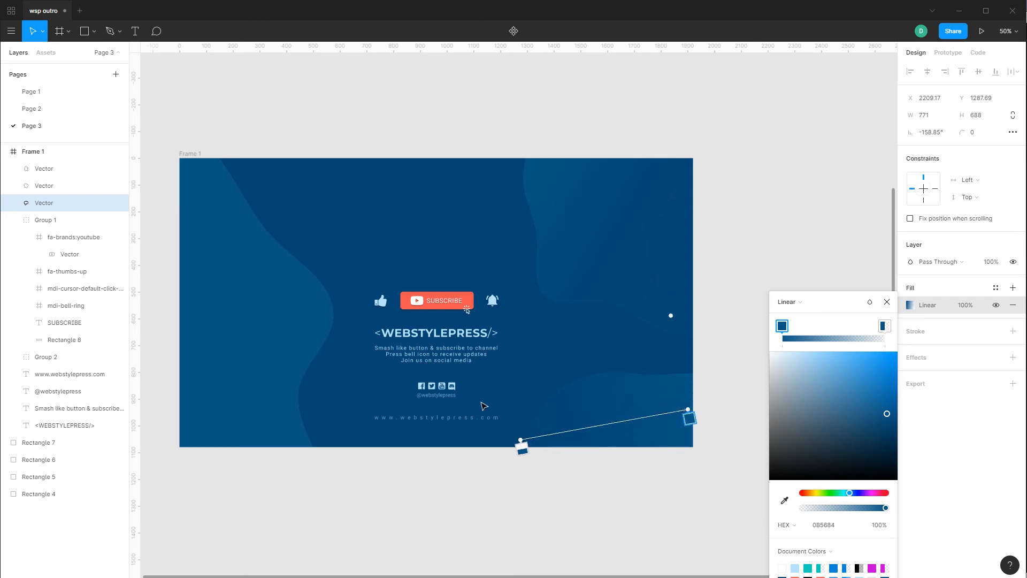
Switch the large left wave shape's fill to a linear 0B5684 gradient
scroll(551, 337, "down", 2)
scroll(551, 337, "left", 3)
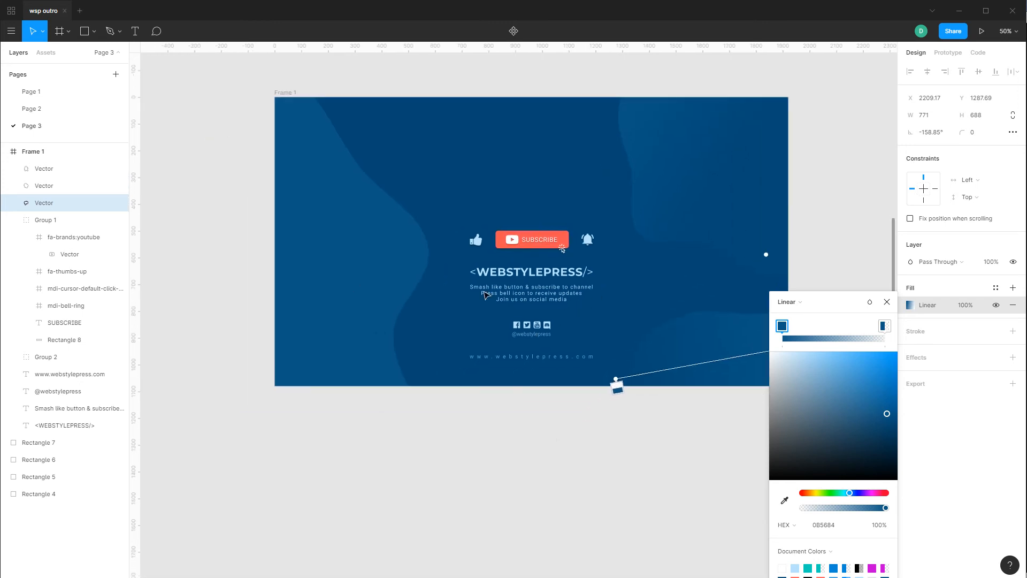
left_click(389, 299)
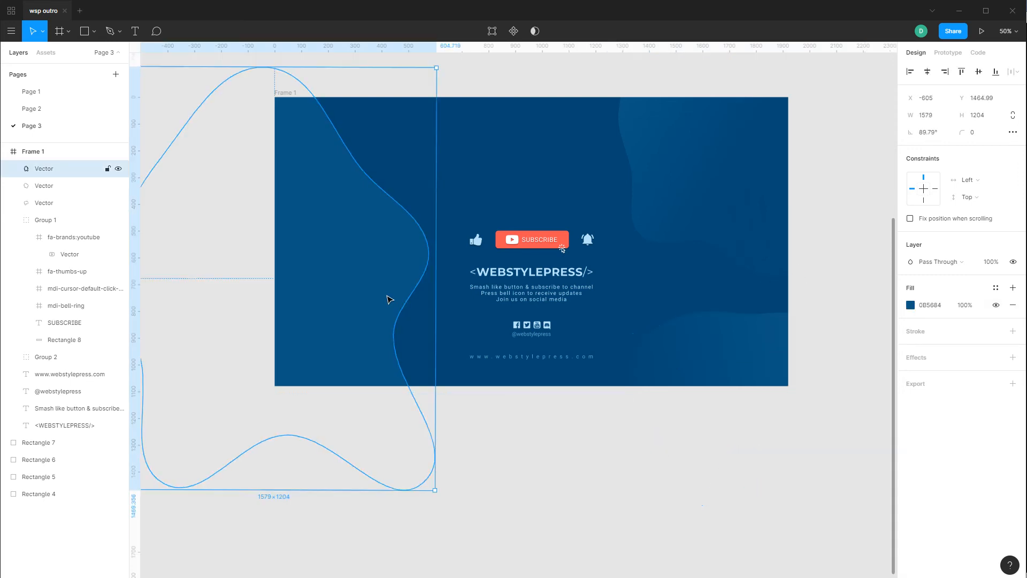
left_click(911, 305)
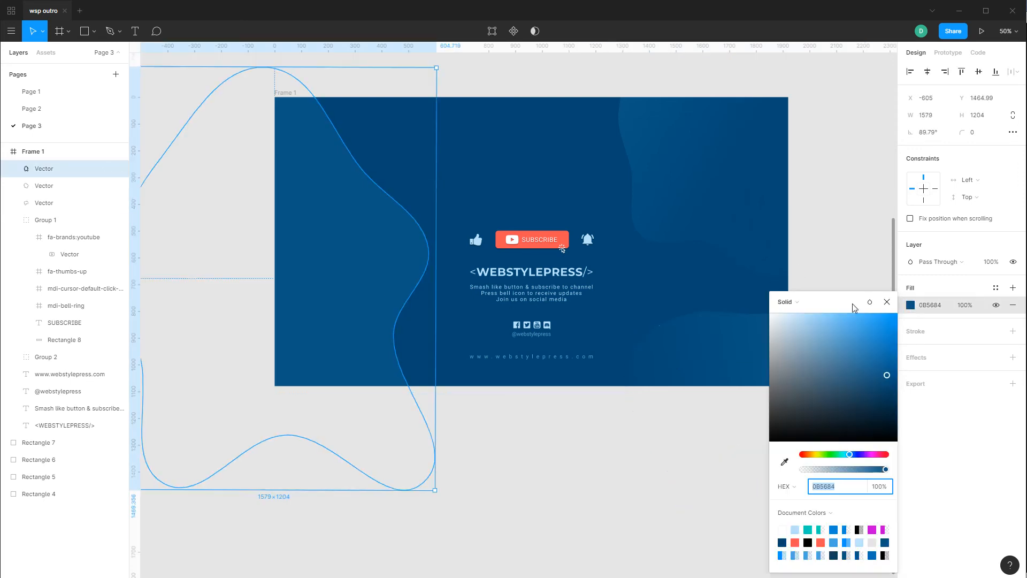
left_click(799, 303)
left_click(799, 315)
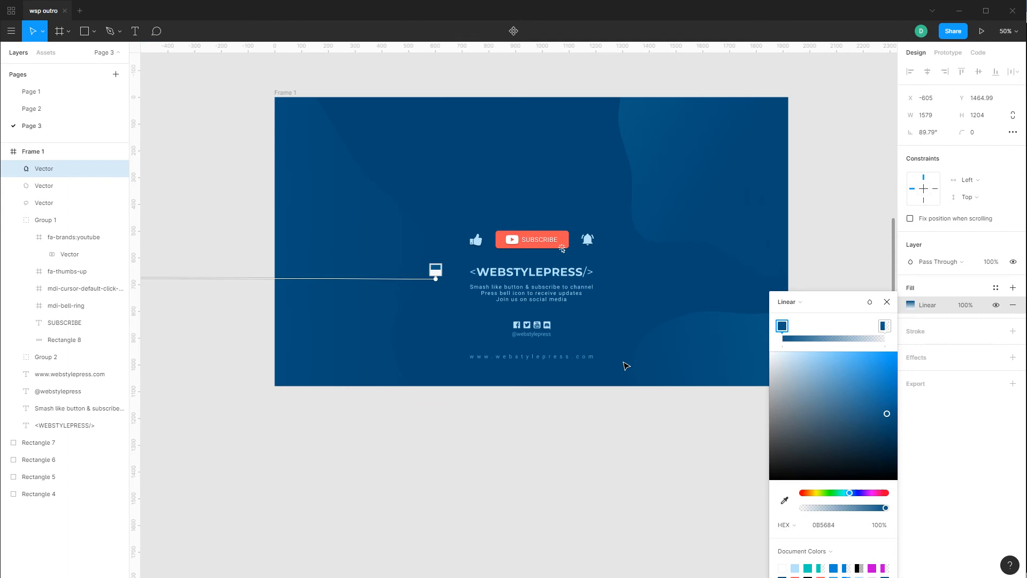
left_click_drag(437, 275, 372, 384)
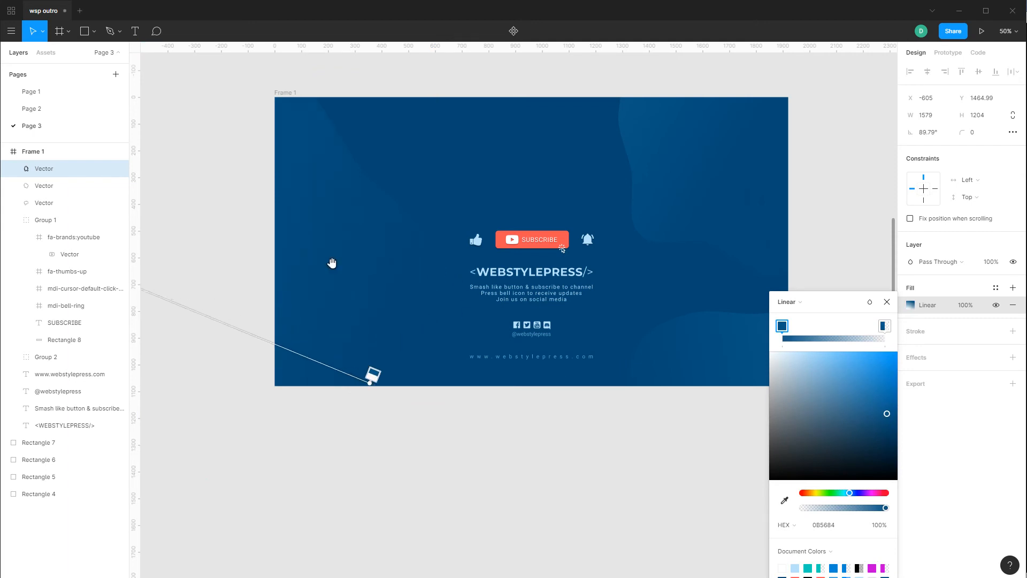
left_click_drag(379, 248, 556, 225)
Angle the wave's gradient diagonally down from the frame's top-left corner
left_click_drag(473, 241, 305, 256)
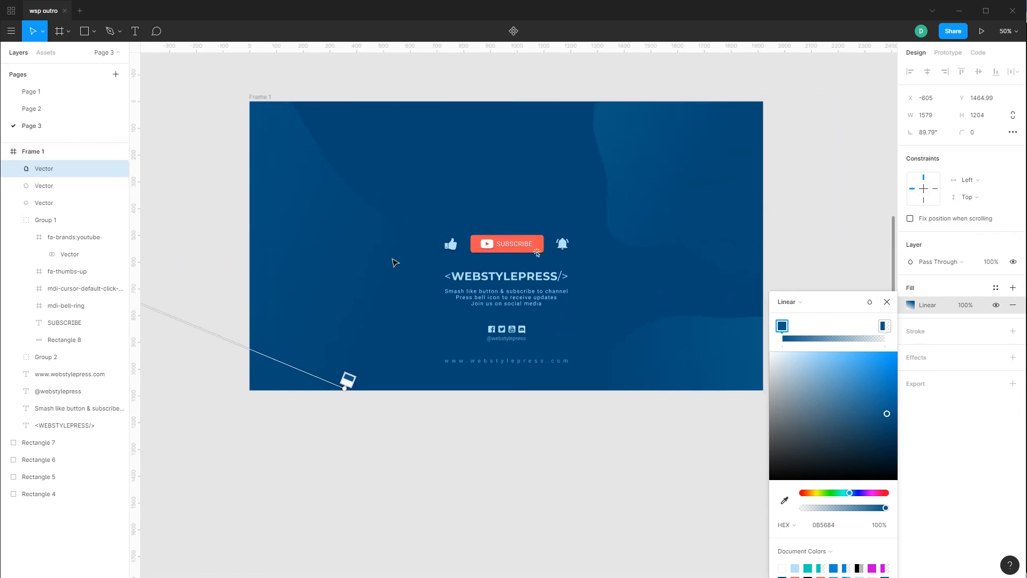
left_click_drag(293, 261, 396, 281)
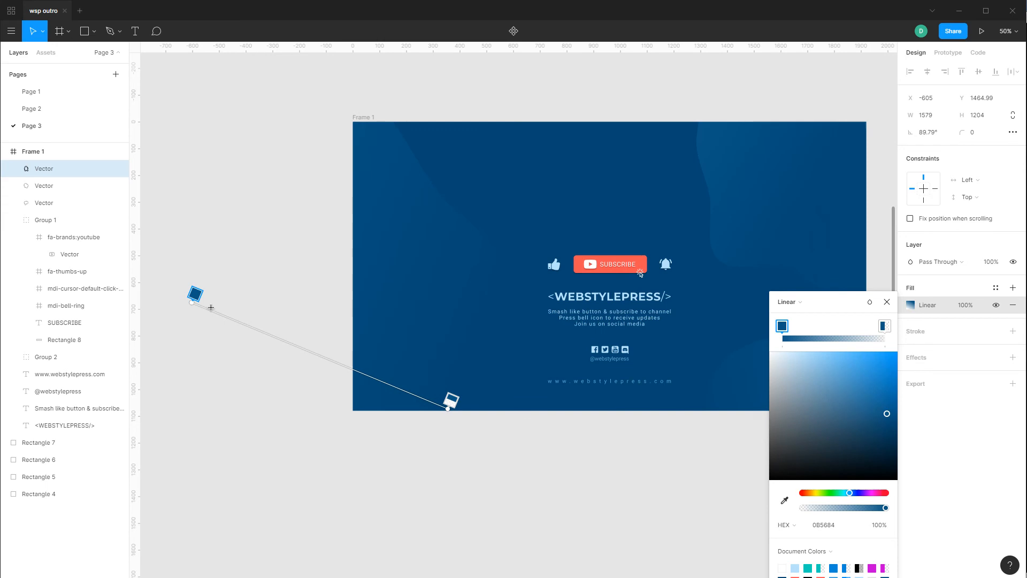
left_click_drag(191, 300, 367, 402)
left_click_drag(449, 406, 356, 129)
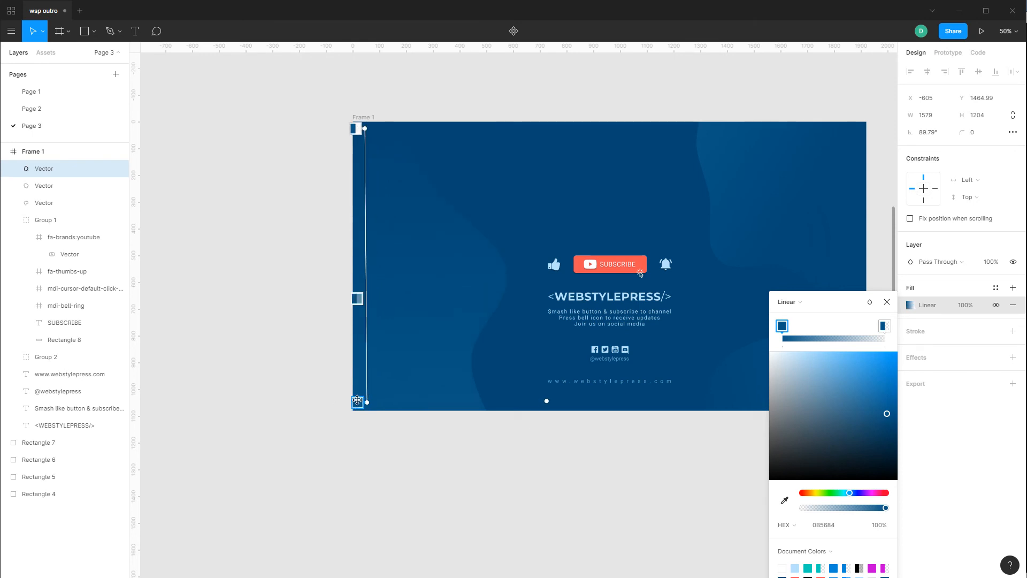
left_click_drag(367, 402, 481, 412)
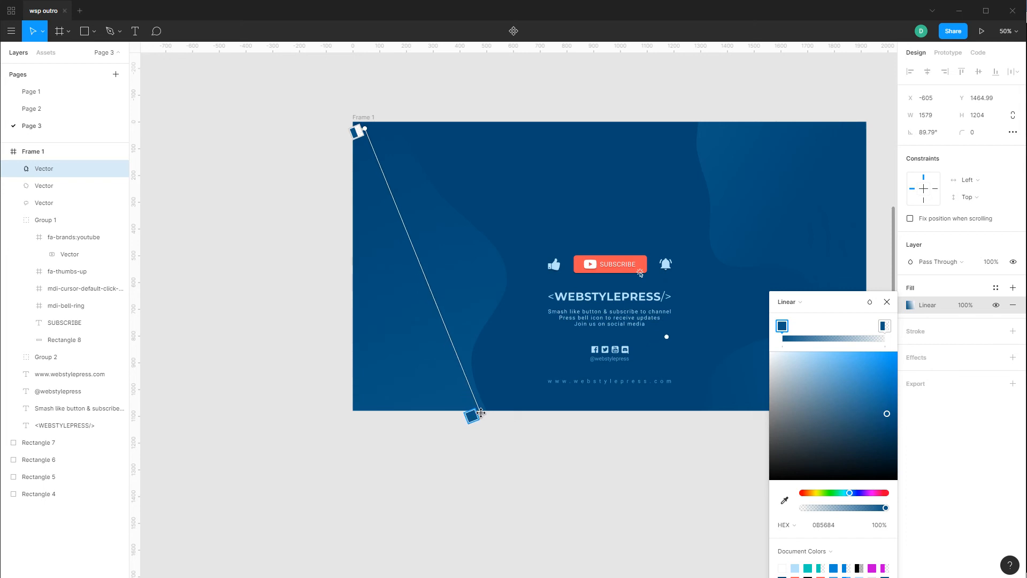
scroll(435, 435, "right", 8)
scroll(435, 436, "up", 2)
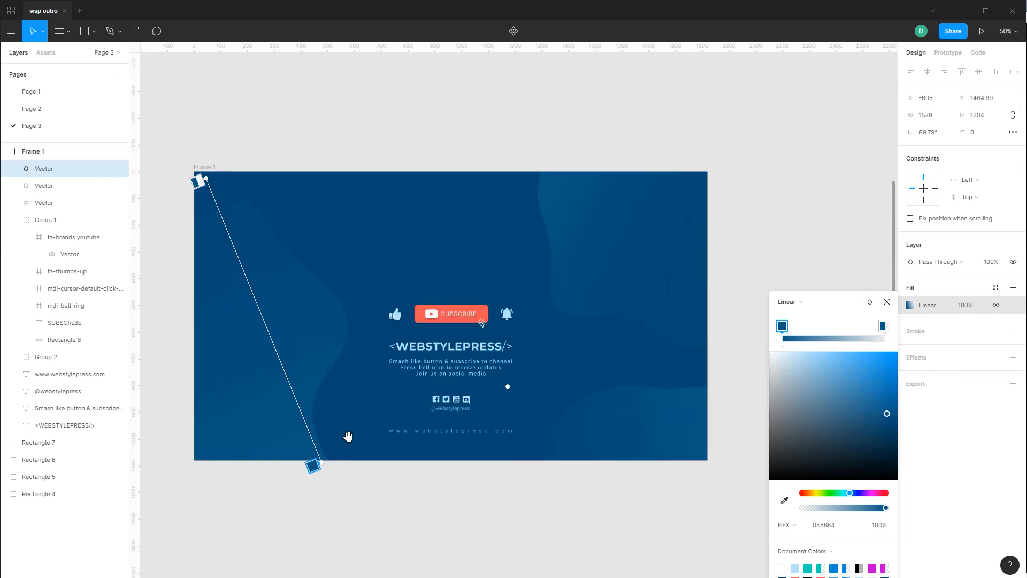
scroll(407, 382, "left", 2)
scroll(407, 382, "down", 2)
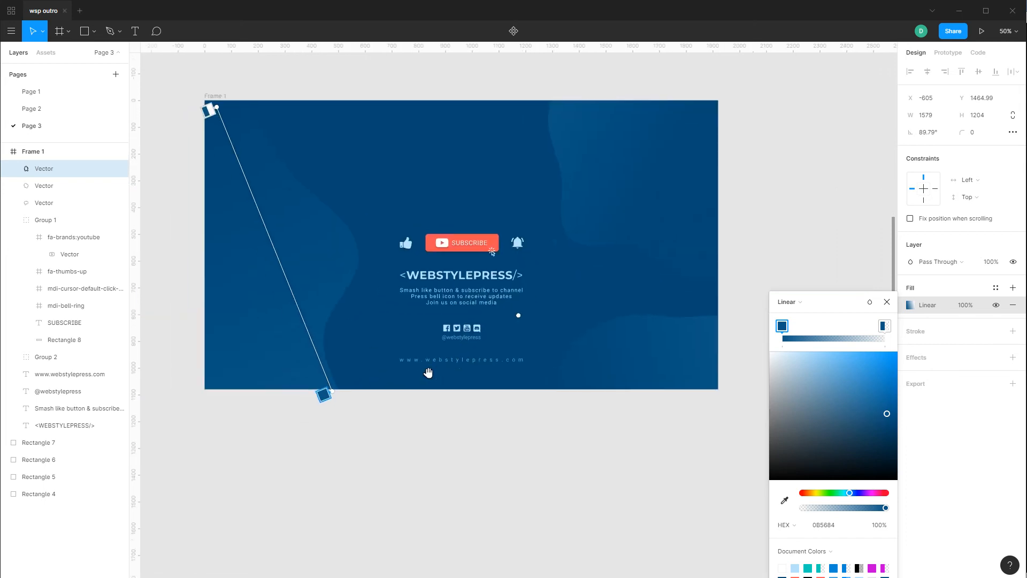
left_click(650, 341)
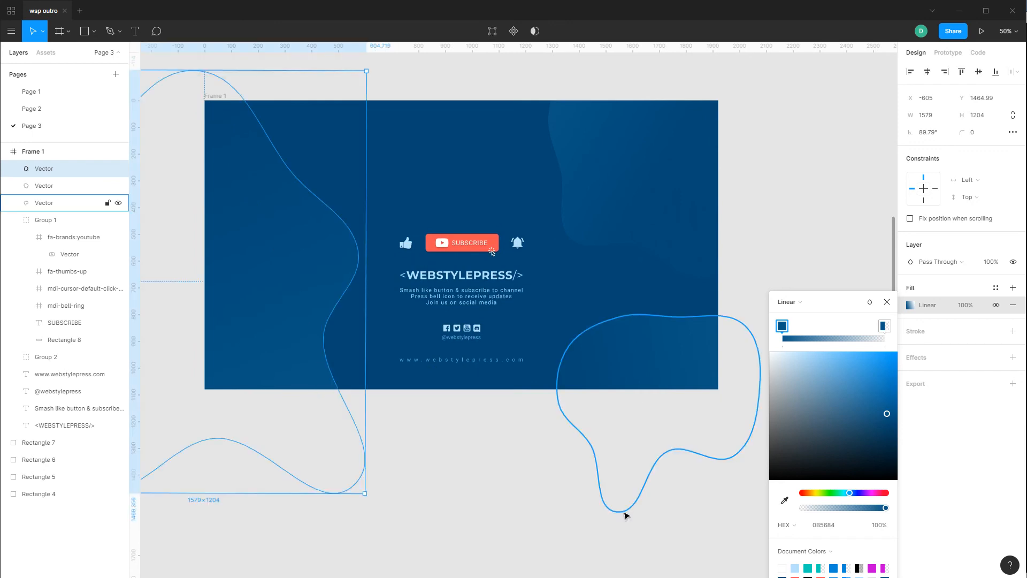
Rotate the lower-right blob to a new angle
left_click(646, 364)
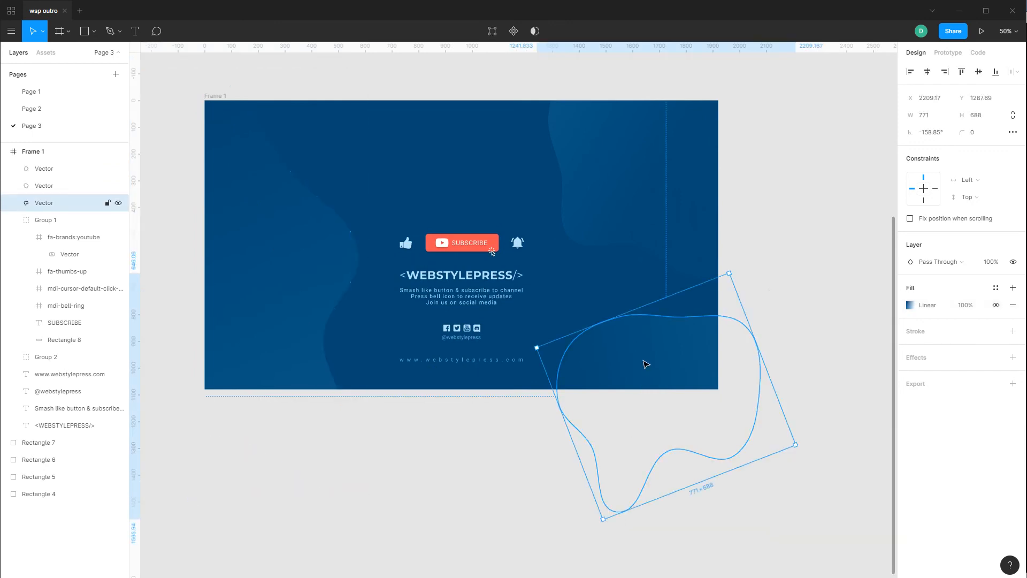
left_click_drag(597, 526, 547, 380)
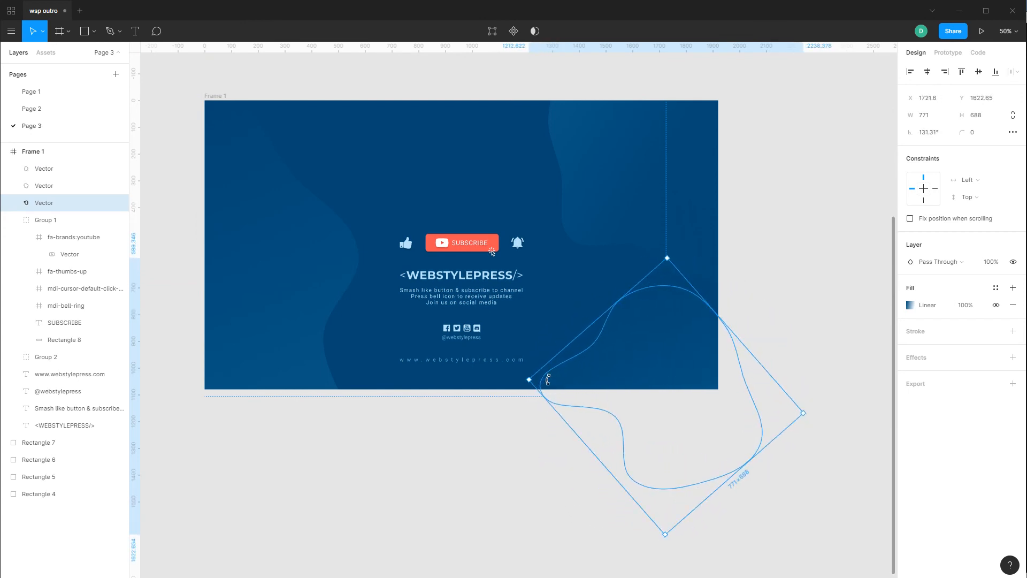
left_click(782, 306)
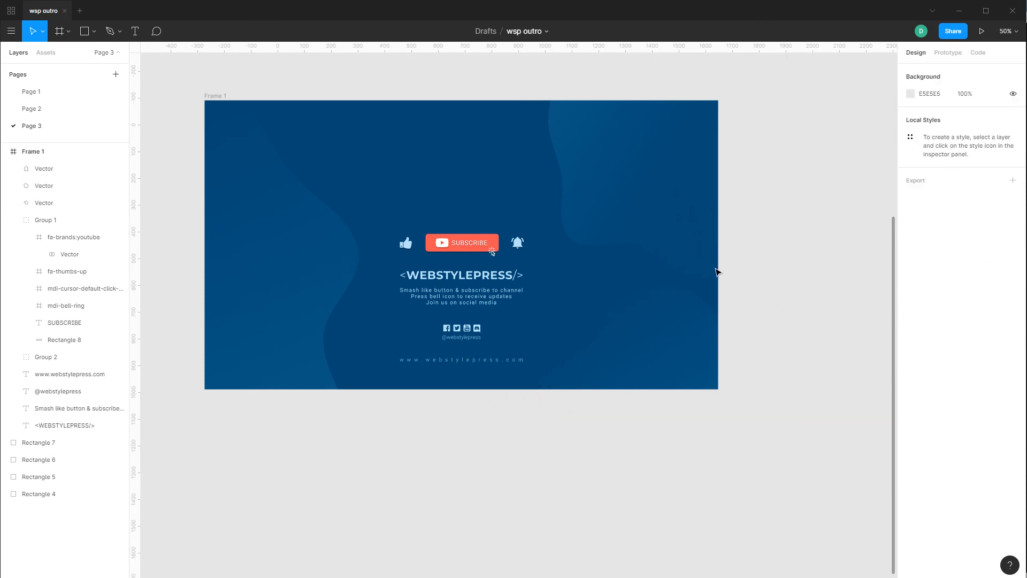
Rotate and move the upper-right wavy blob, settling it at about 101°
left_click(701, 239)
mouse_move(800, 272)
left_mouse_down()
mouse_move(808, 174)
mouse_move(793, 259)
left_mouse_up()
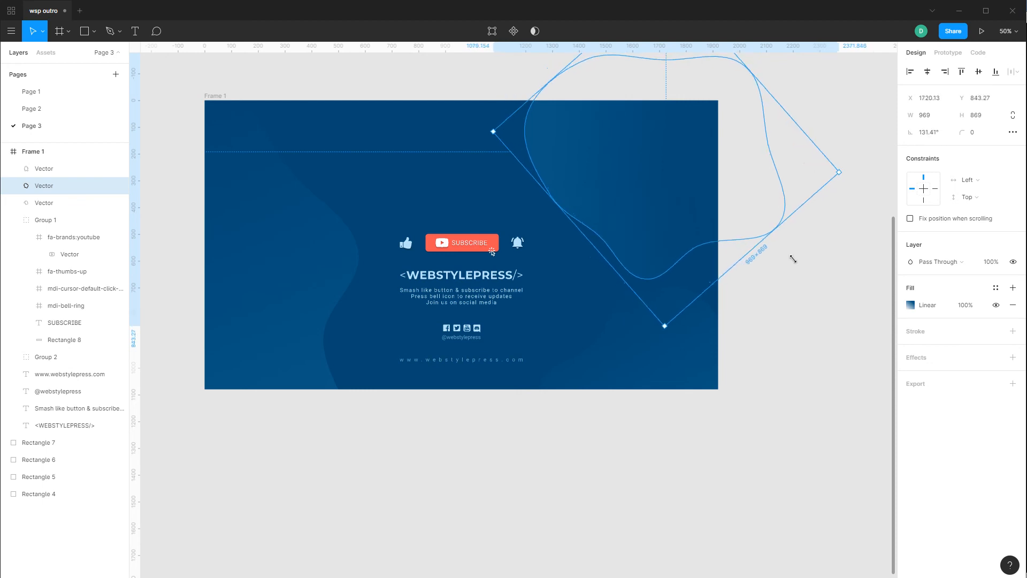
scroll(770, 371, "up", 4)
left_click_drag(641, 239, 653, 278)
left_click_drag(831, 242, 795, 328)
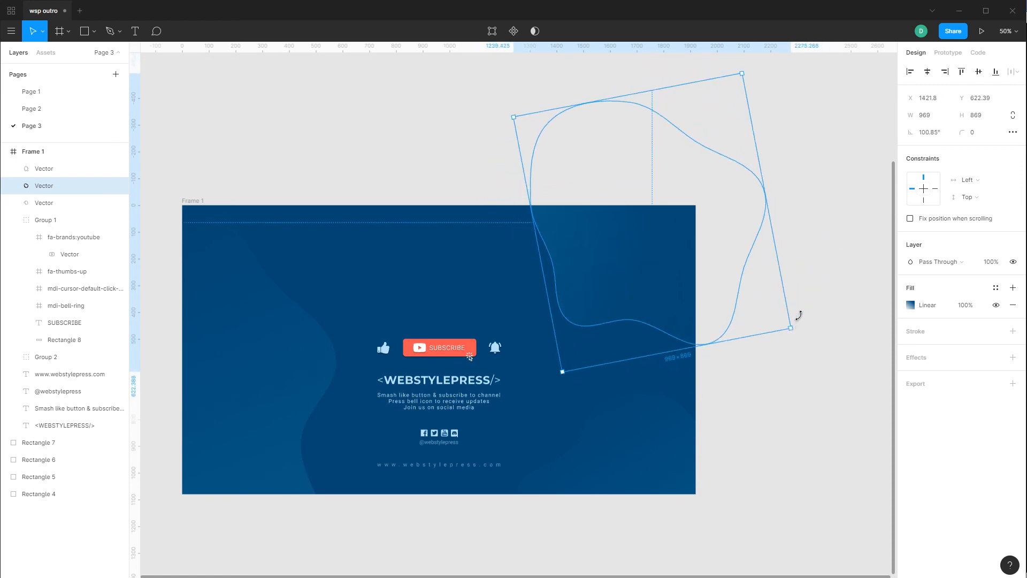
left_click(790, 381)
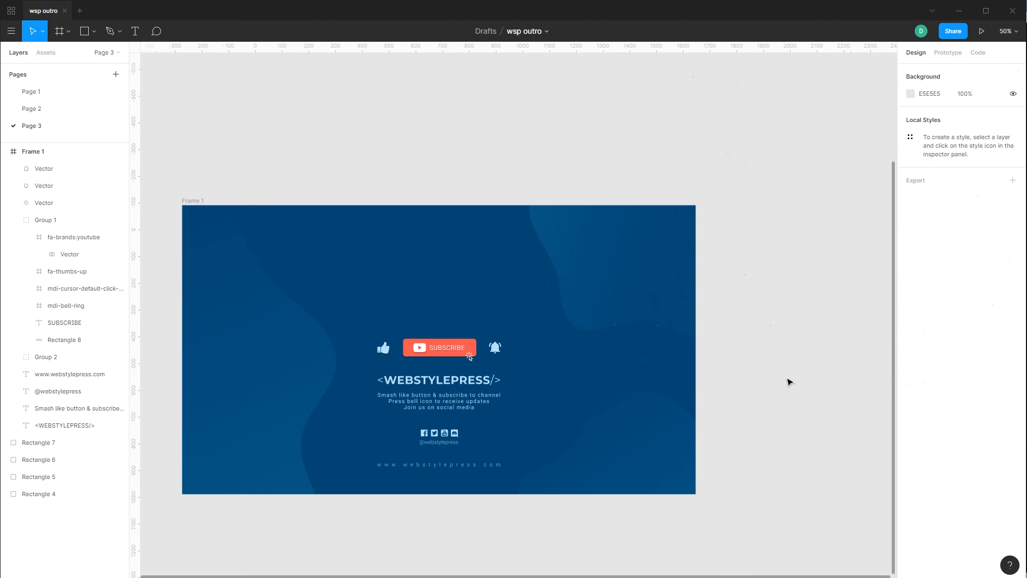
key("ctrl+minus")
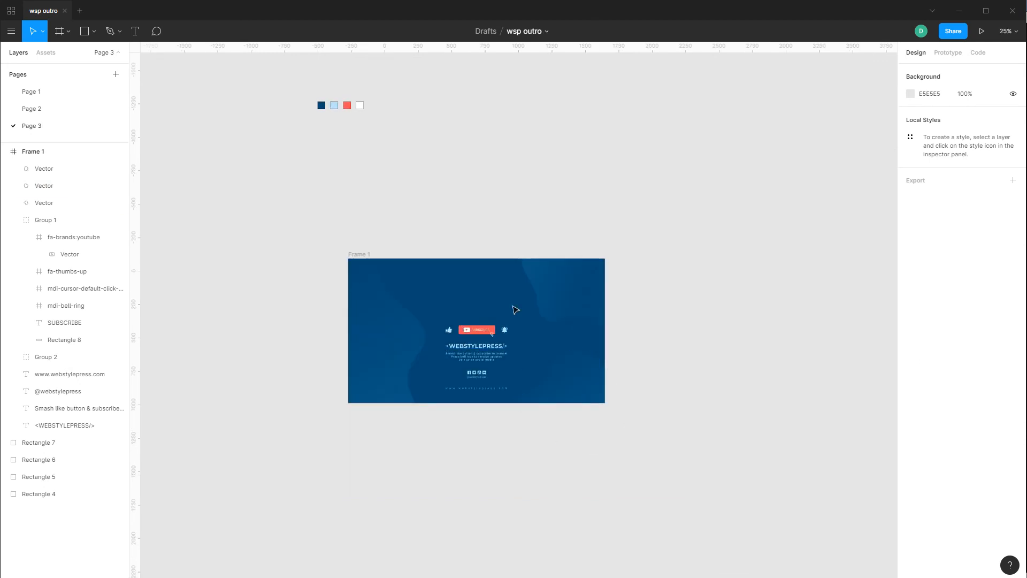
Rotate the top-right blob to a new angle
left_click(593, 295)
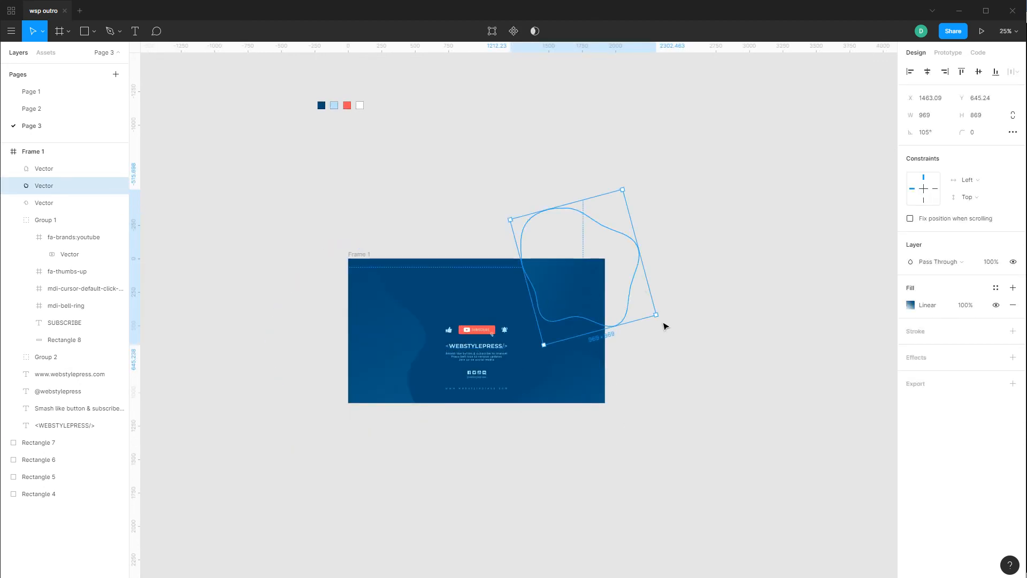
left_click_drag(656, 321, 663, 247)
left_click(702, 344)
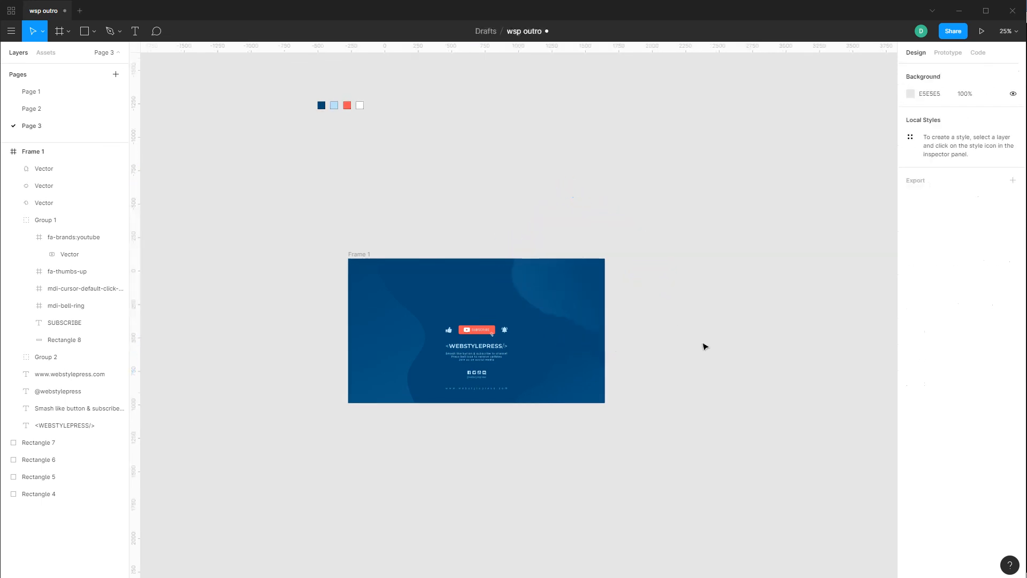
Rotate the bottom-right background blob to about 7.5°
left_click(585, 393)
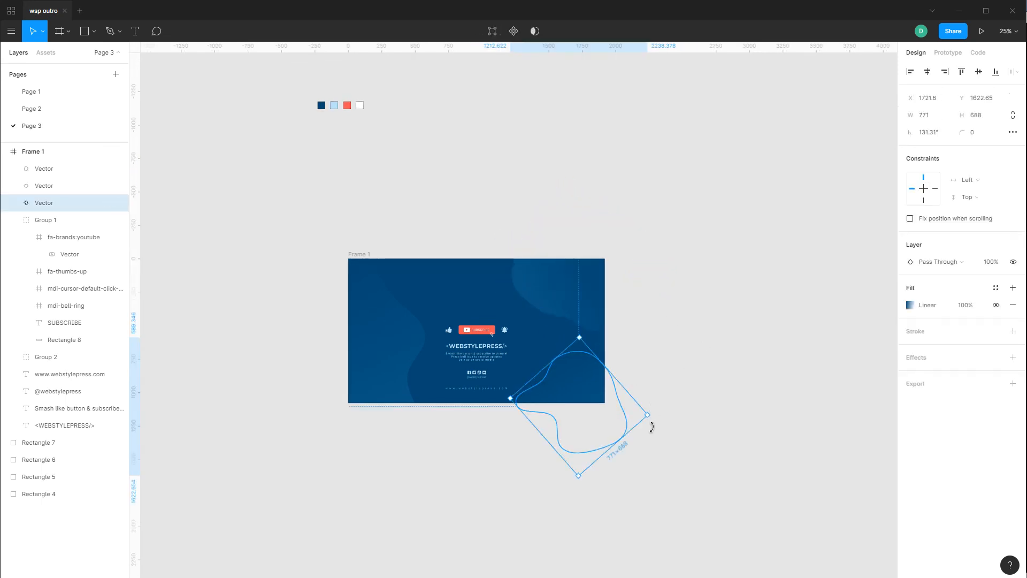
left_click_drag(653, 418, 539, 450)
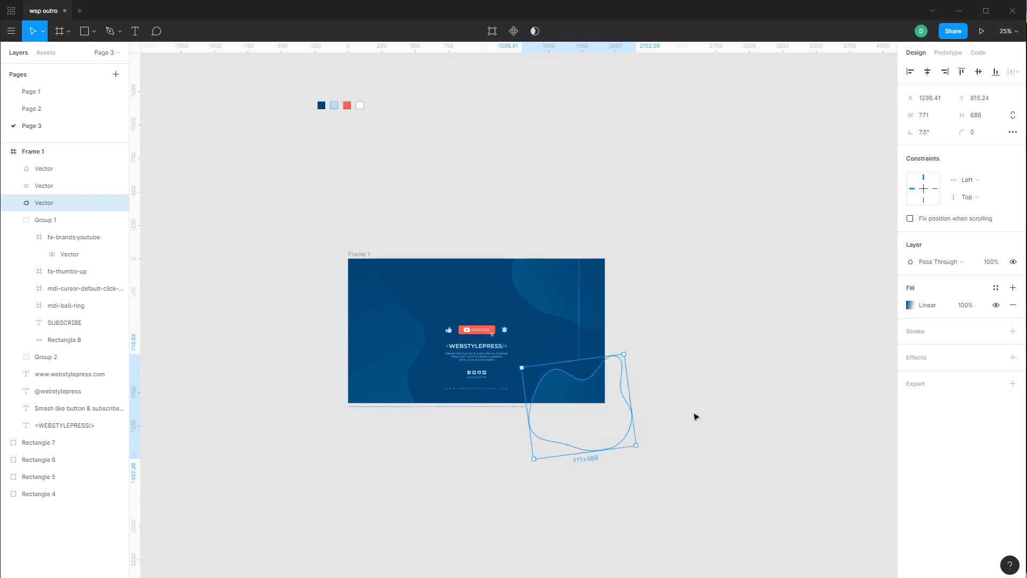
left_click(735, 417)
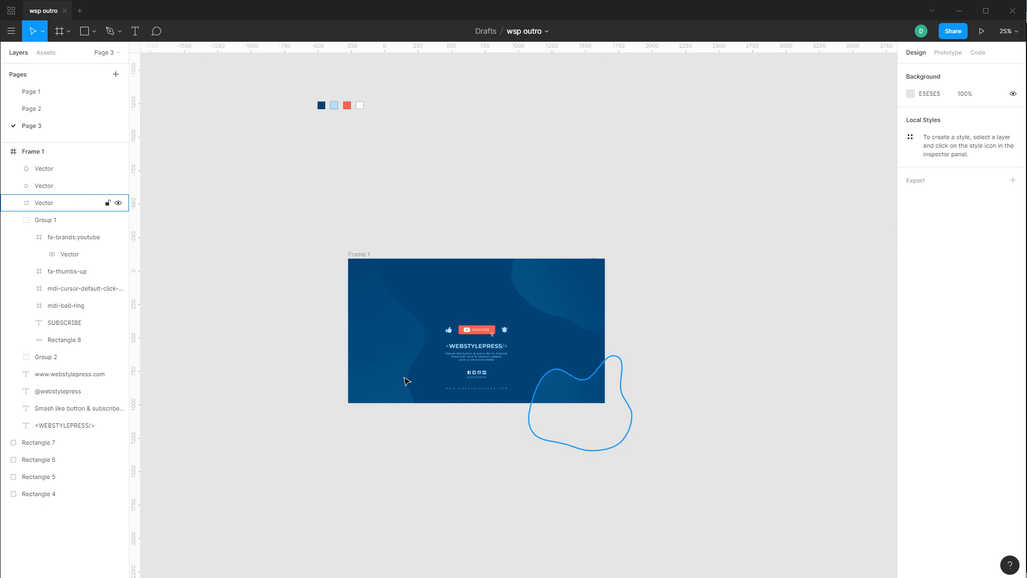
left_click(394, 362)
left_click(618, 340)
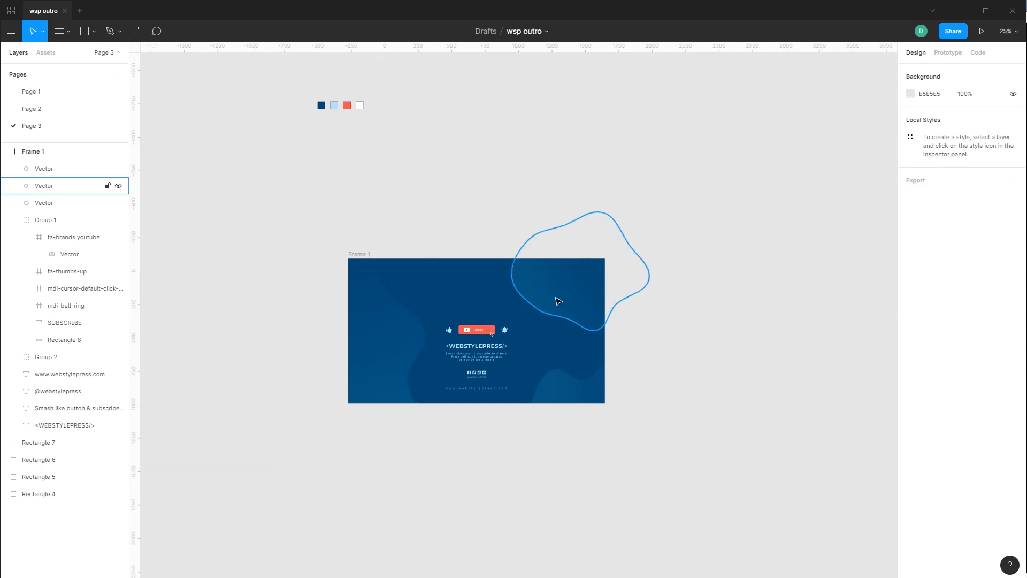
Re-rotate the top-right blob through several angles, ending near 114°
left_click(556, 299)
left_click_drag(670, 231, 506, 211)
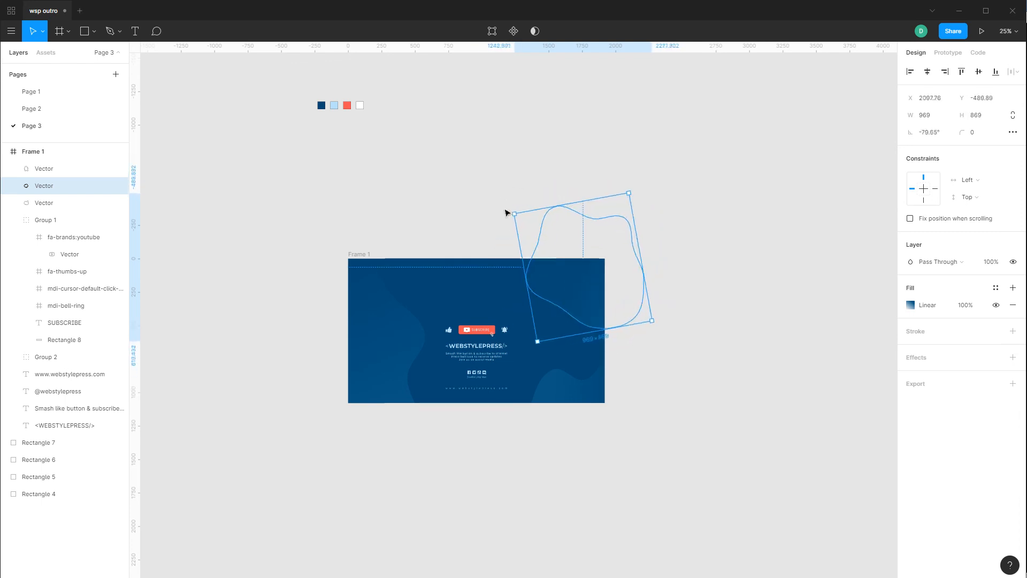
left_click(732, 244)
left_click(570, 309)
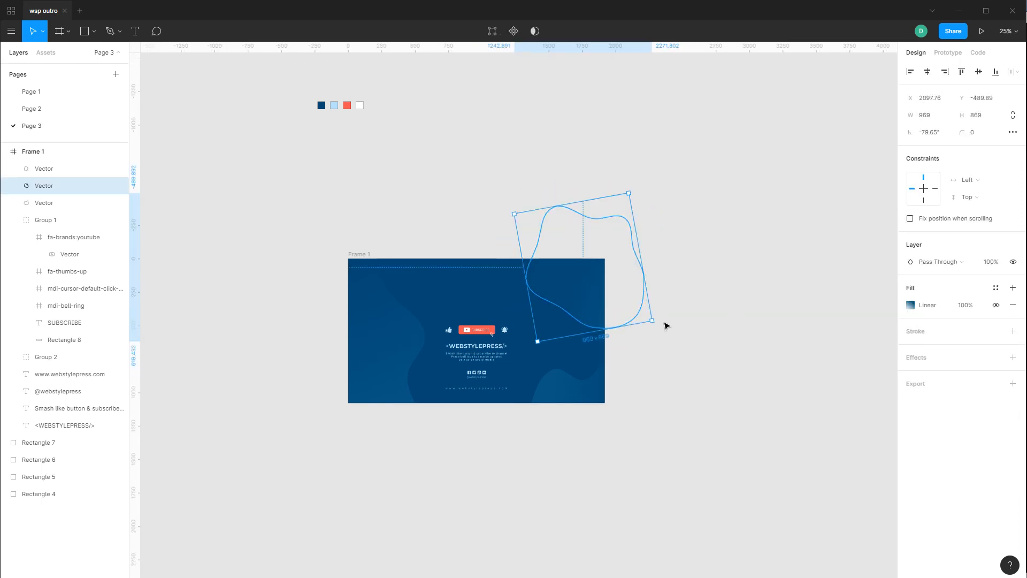
left_click_drag(655, 323, 669, 271)
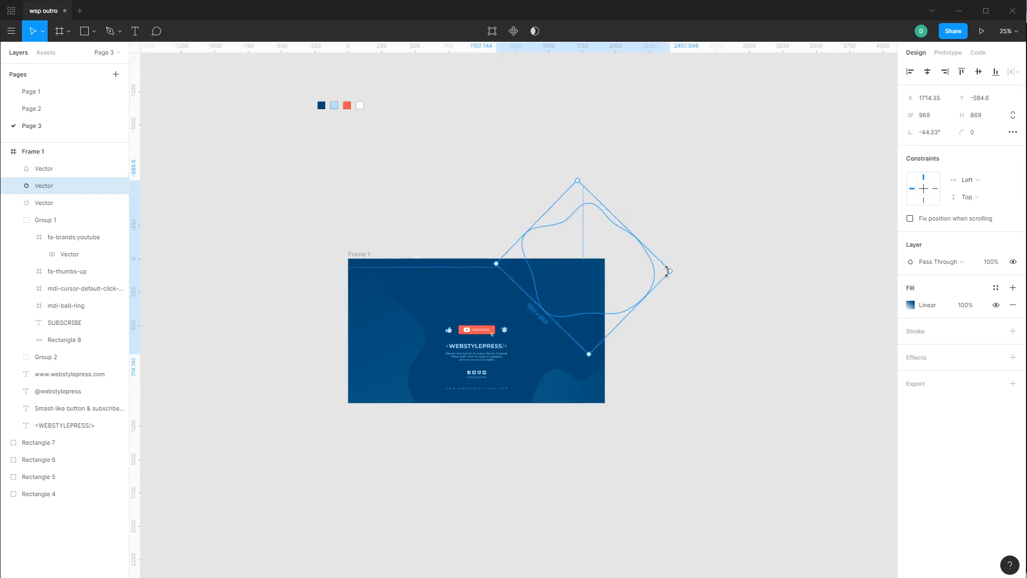
left_click(717, 241)
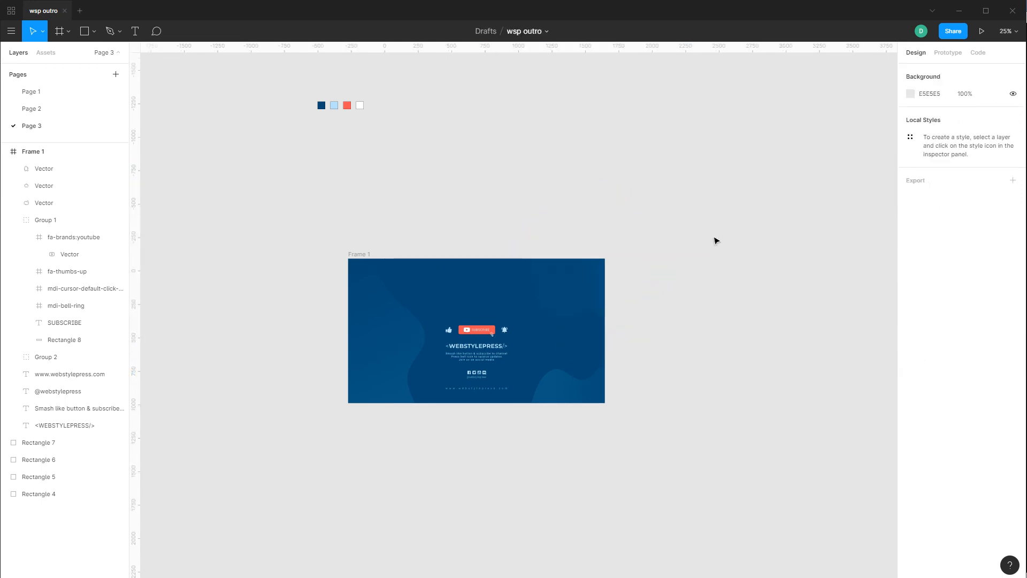
left_click(631, 328)
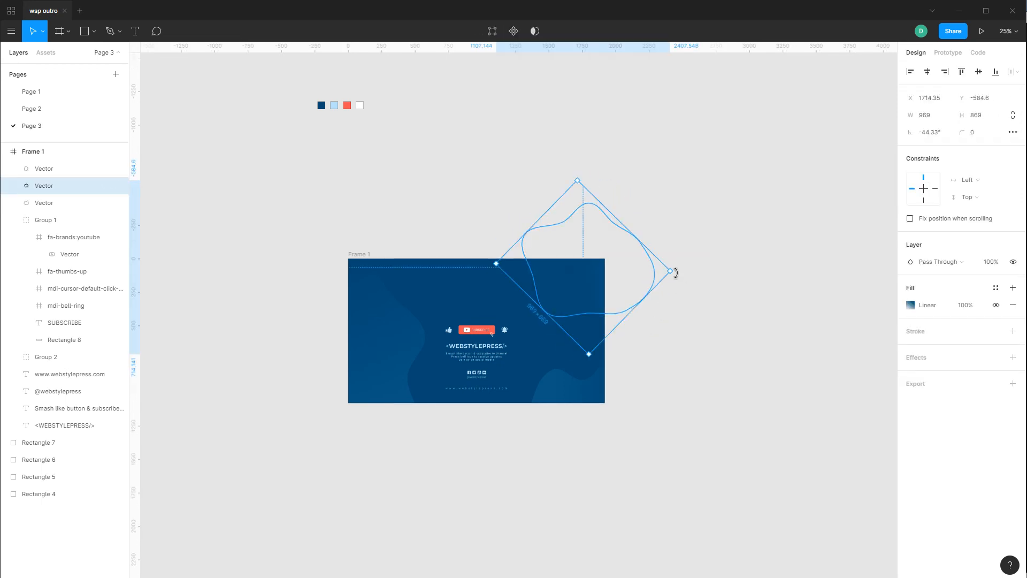
left_click_drag(672, 229, 496, 250)
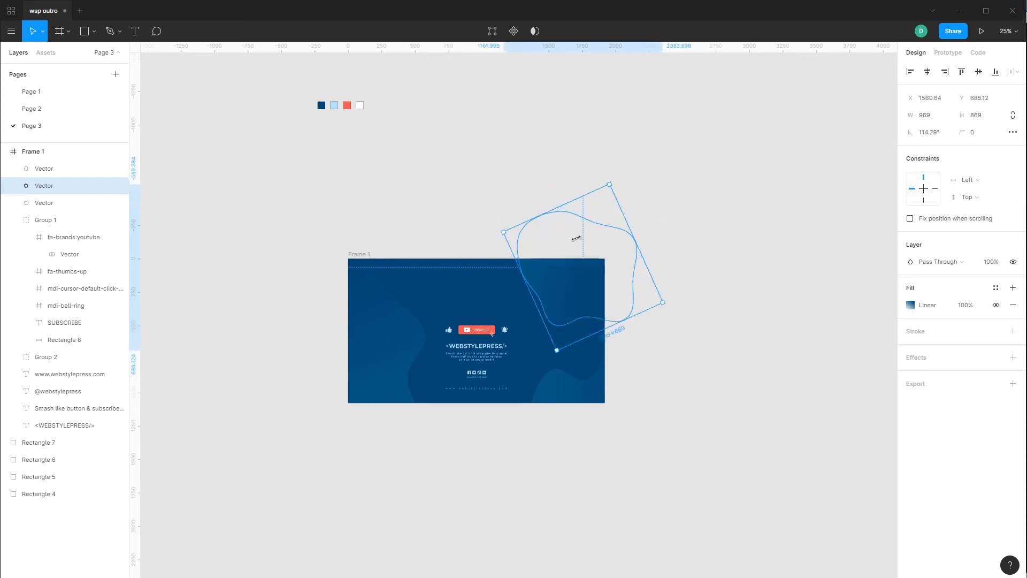
left_click(687, 228)
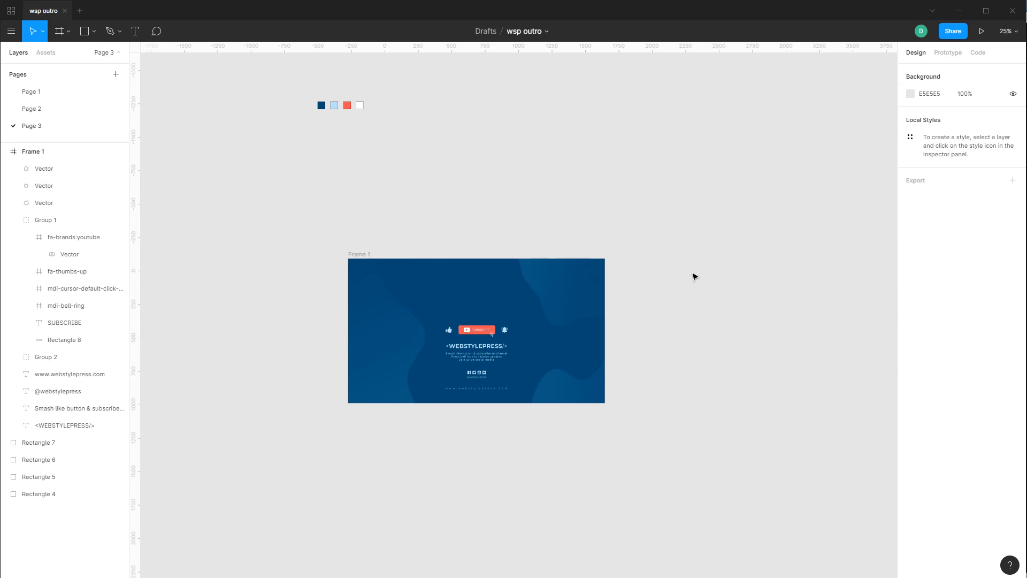
key("plus")
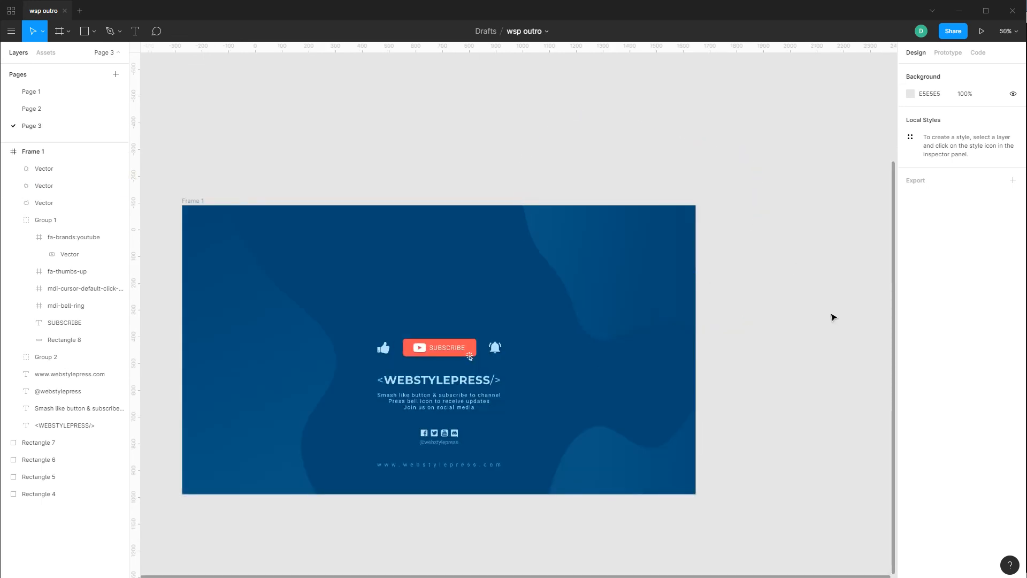
key("plus")
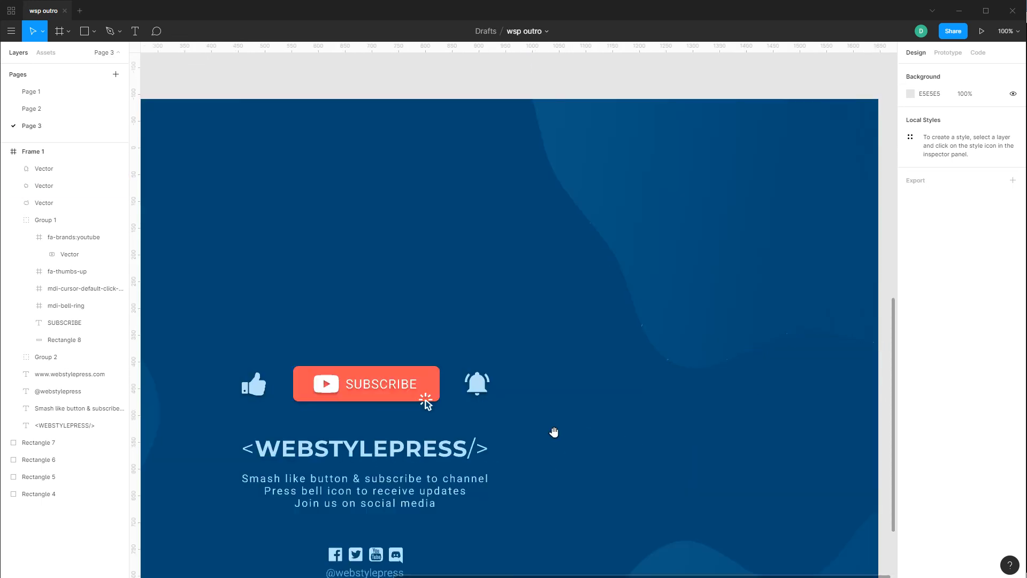
left_click_drag(553, 431, 668, 318)
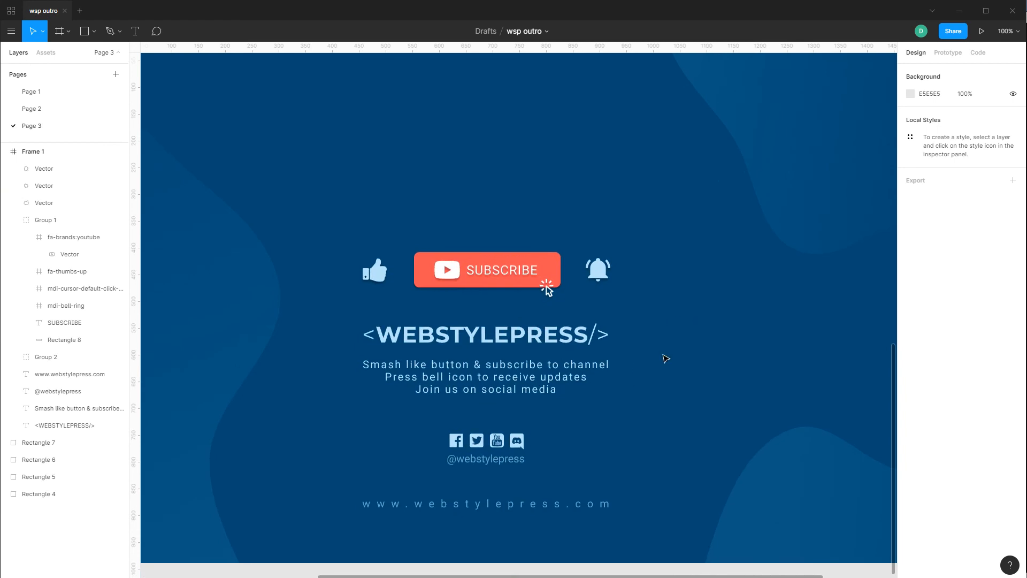
key("minus")
left_click_drag(623, 330, 632, 351)
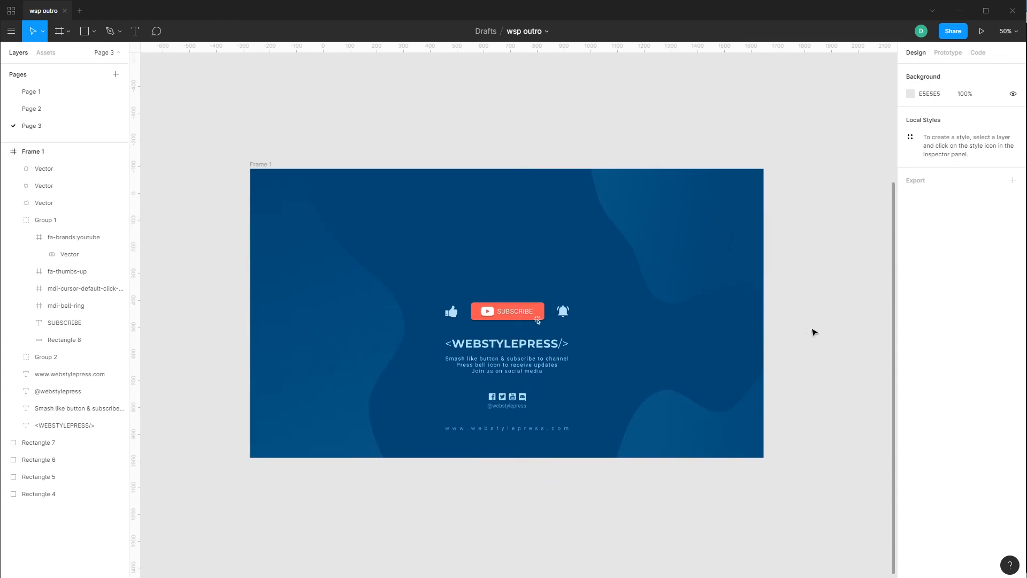
key("plus")
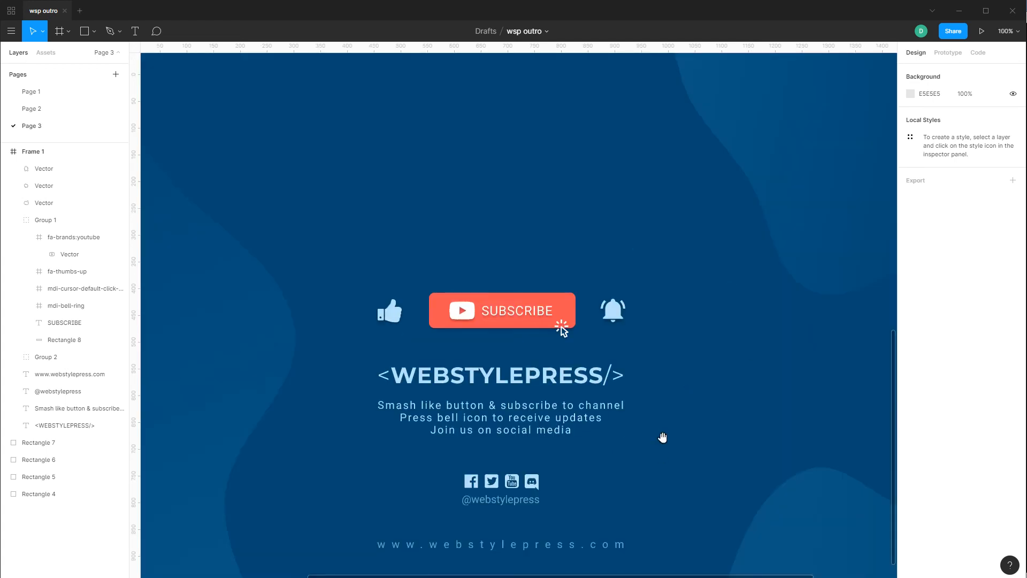
scroll(679, 369, "down", 3)
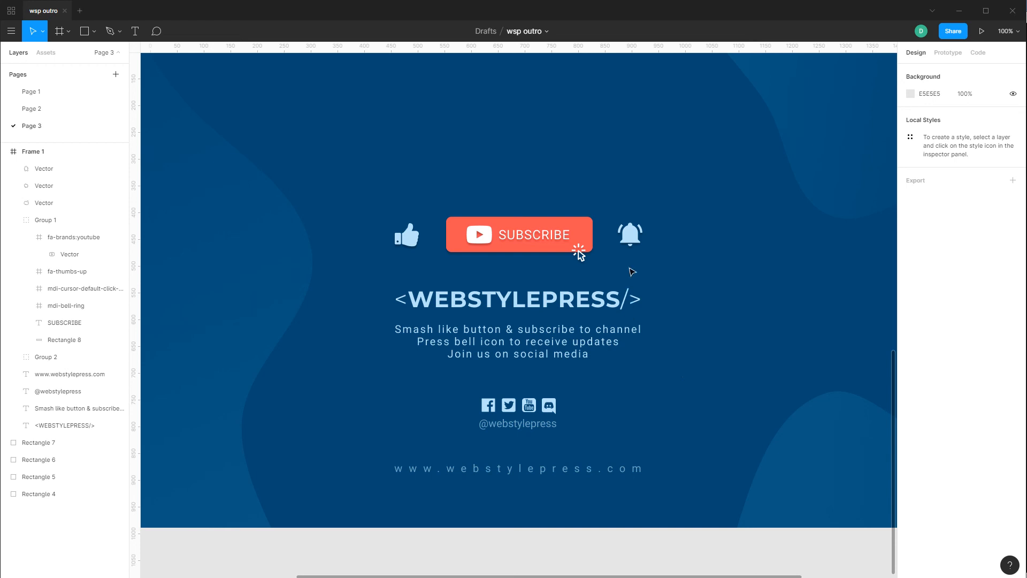
left_click(632, 242)
double_click(632, 243)
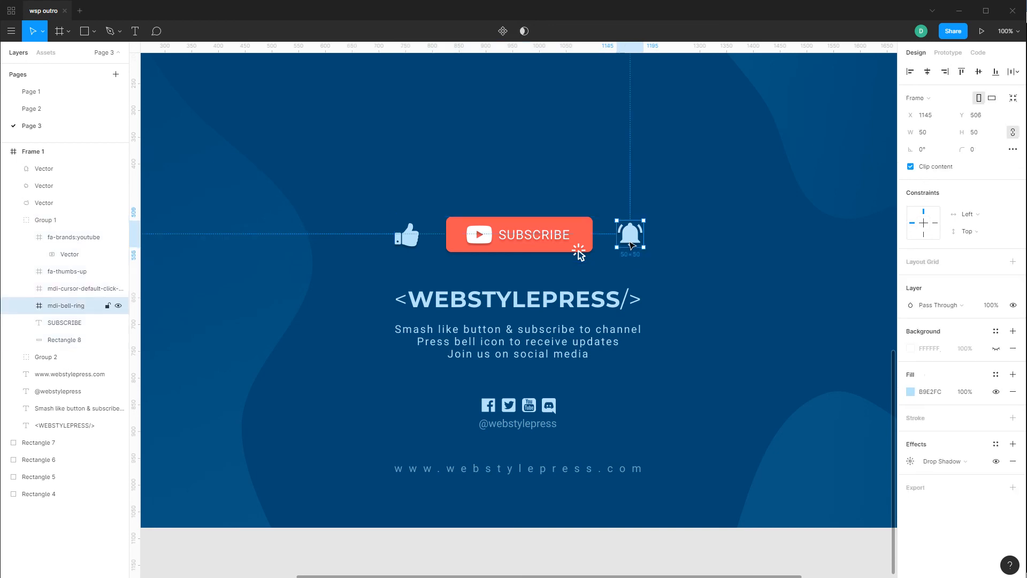
left_click(726, 234)
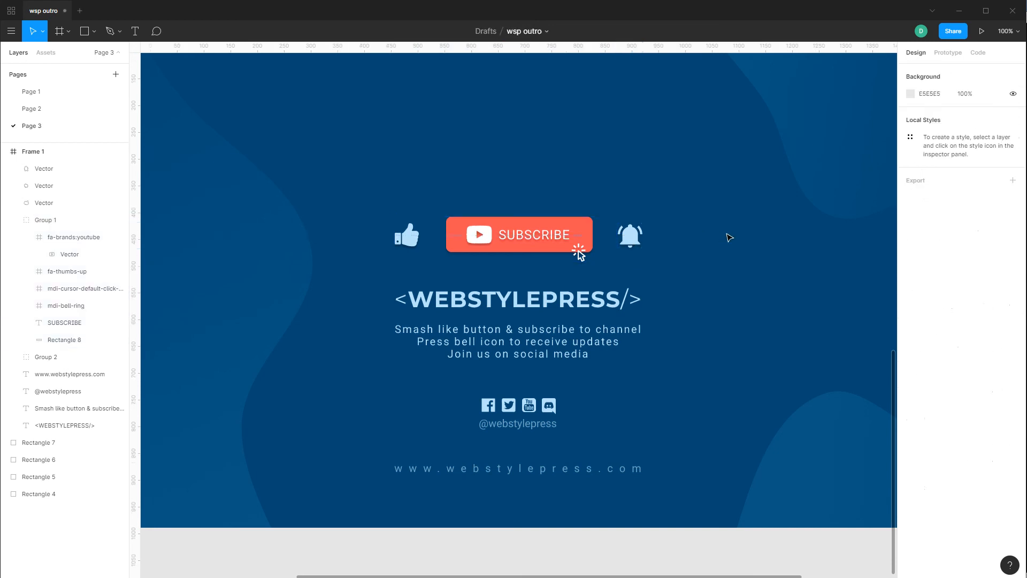
key("ctrl+minus")
key("ctrl+minus")
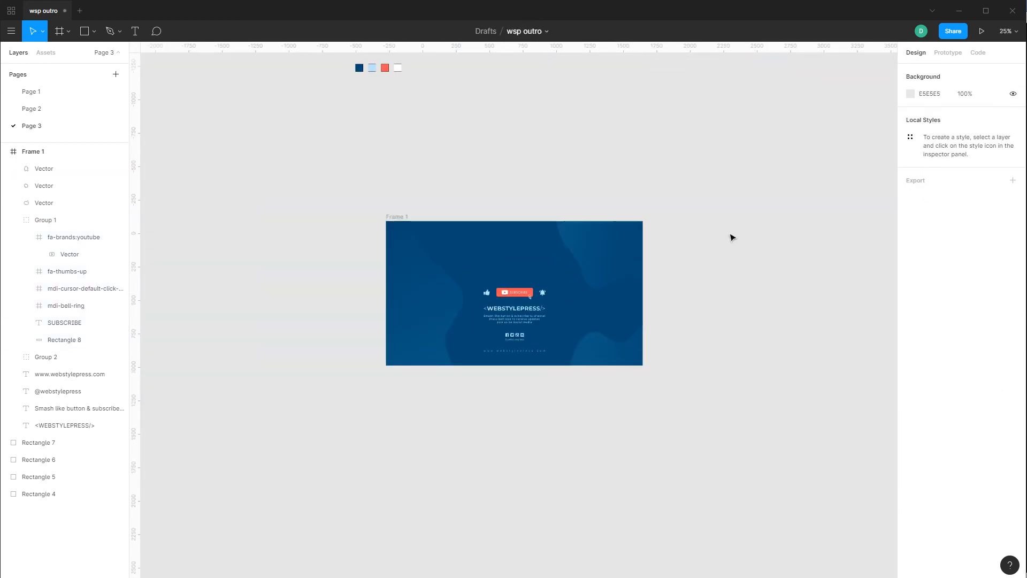
key("ctrl+plus")
key("ctrl+plus")
key("ctrl+minus")
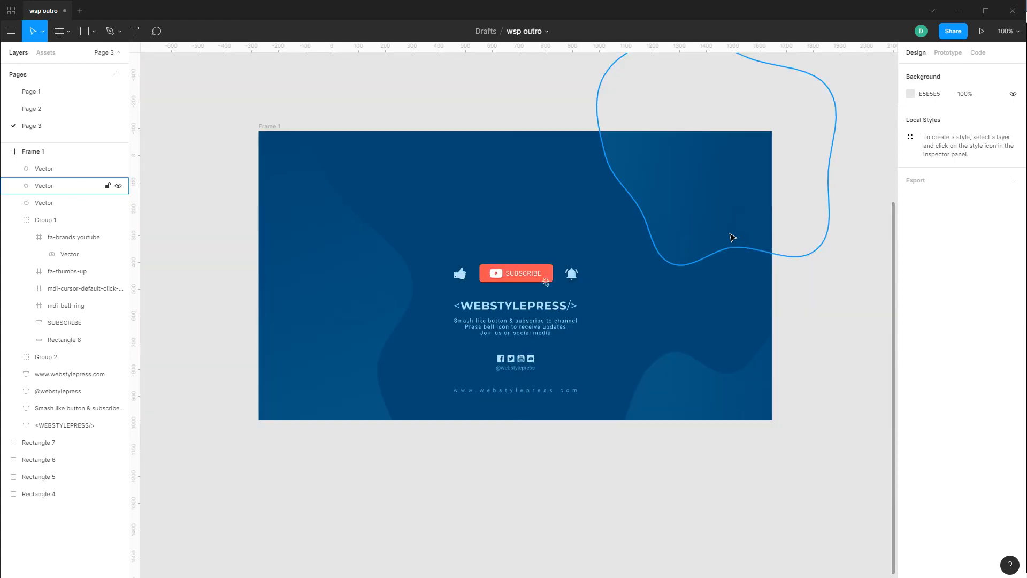